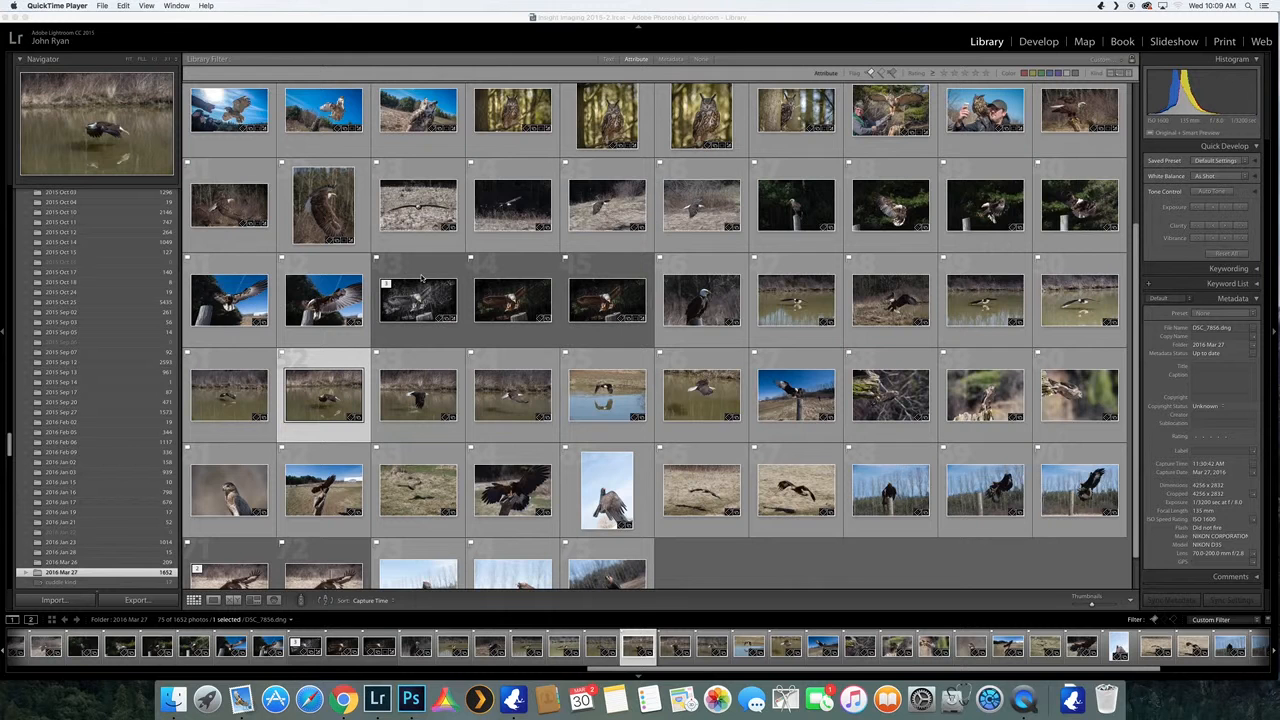
Browse the photo grid, open the shot of the bald eagle gliding low over the pond, and inspect the bird at close range.
scroll(420, 280, "up", 3)
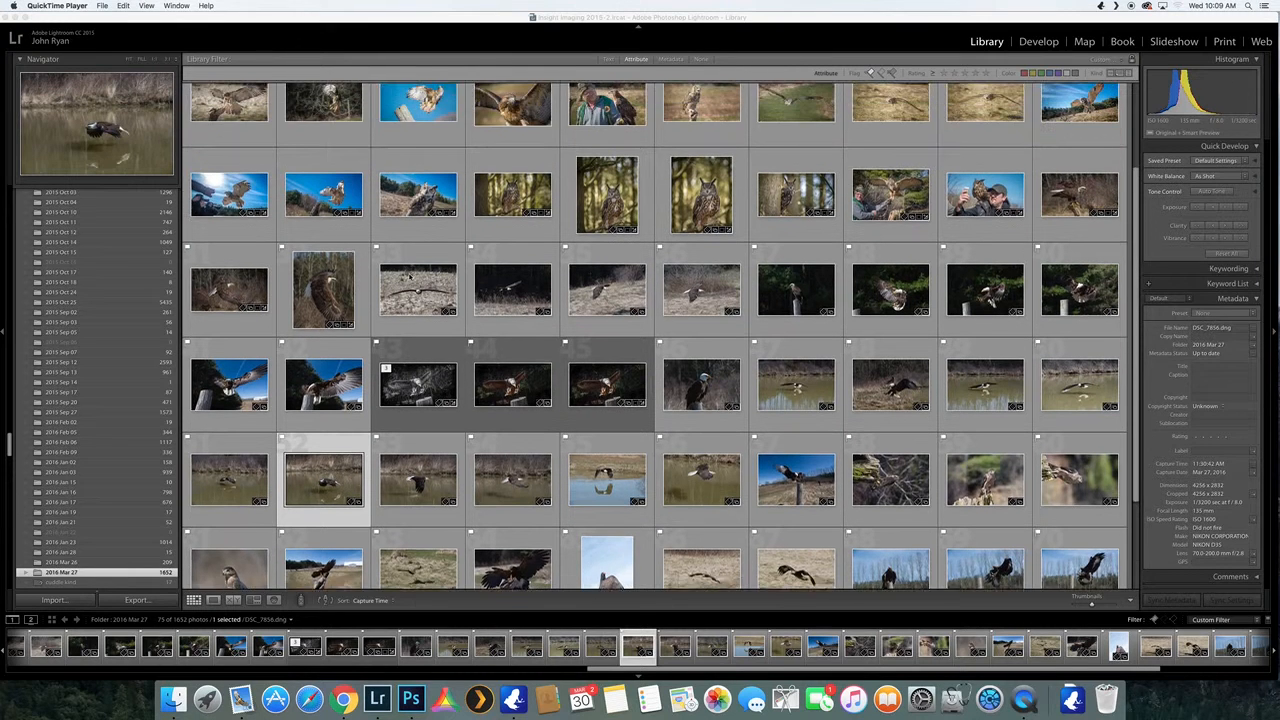
scroll(409, 277, "down", 1)
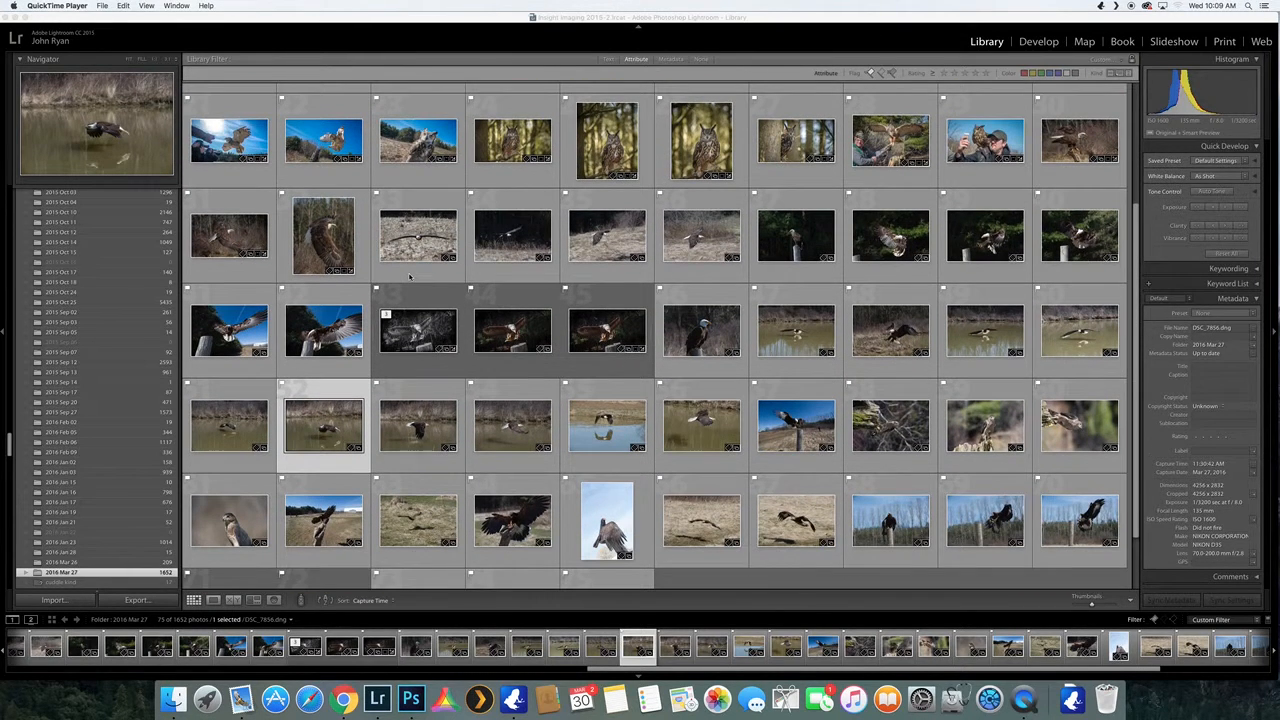
scroll(409, 277, "down", 3)
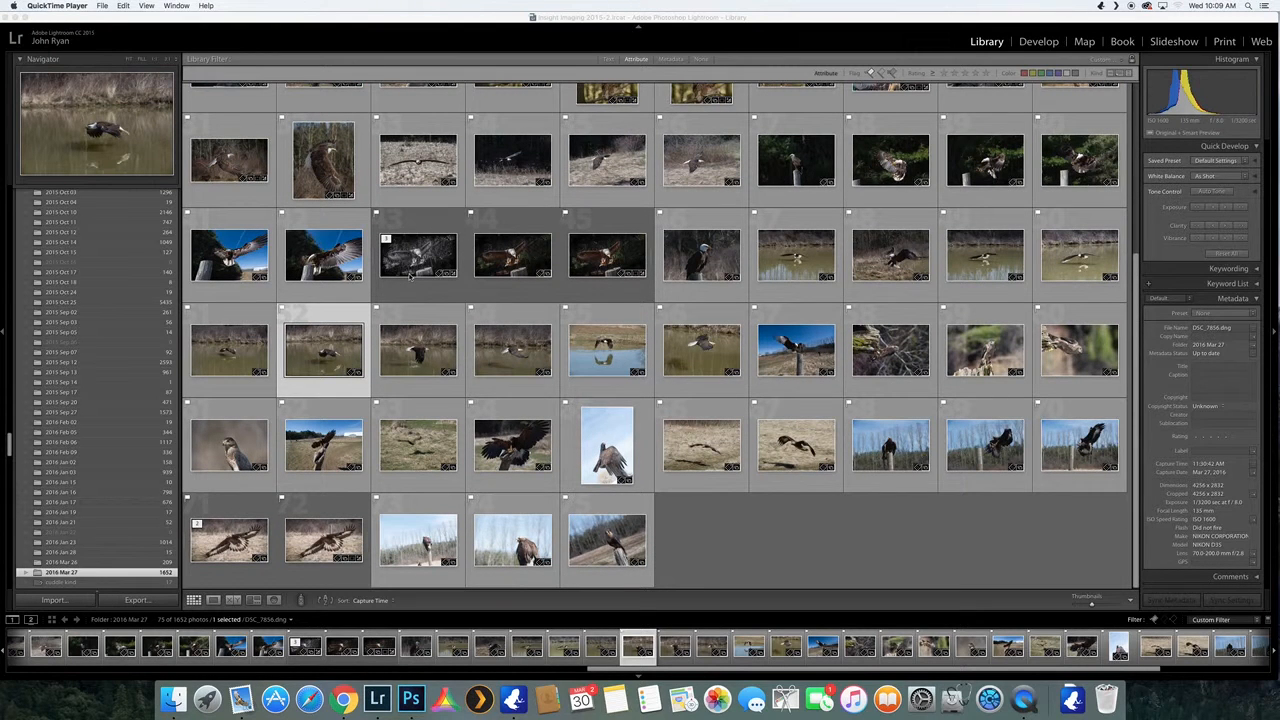
scroll(409, 277, "up", 8)
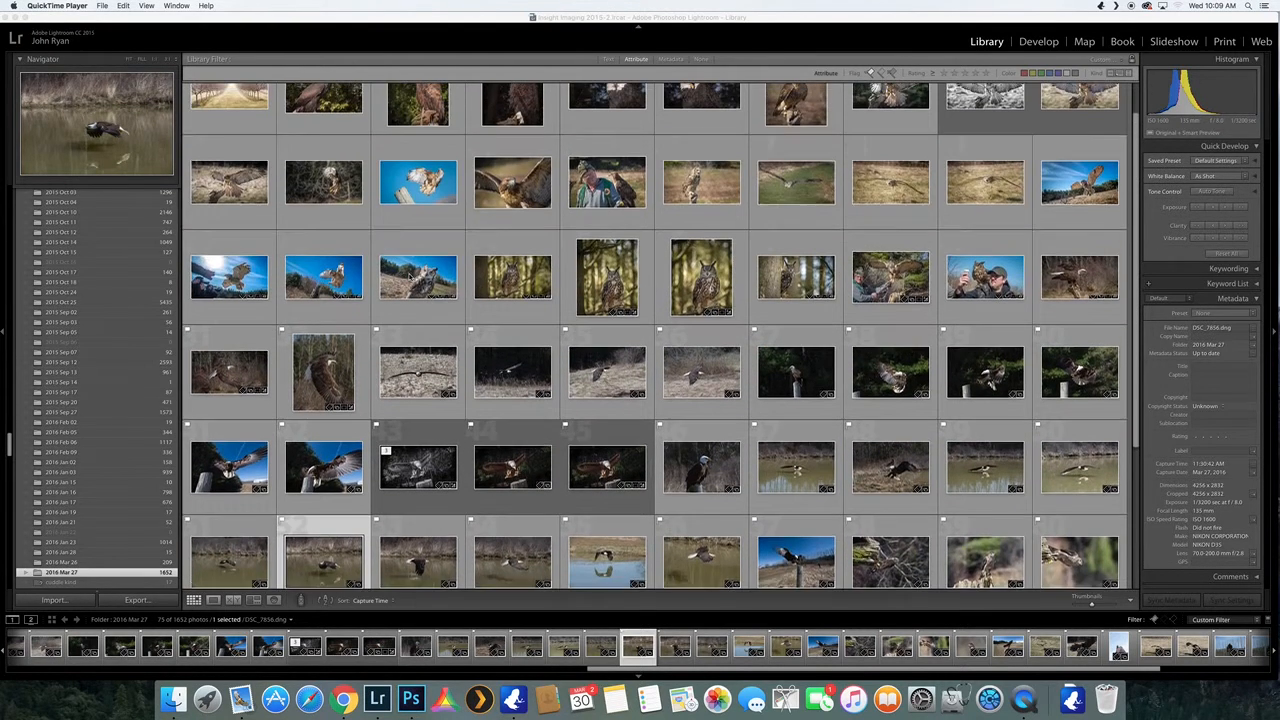
scroll(409, 277, "down", 8)
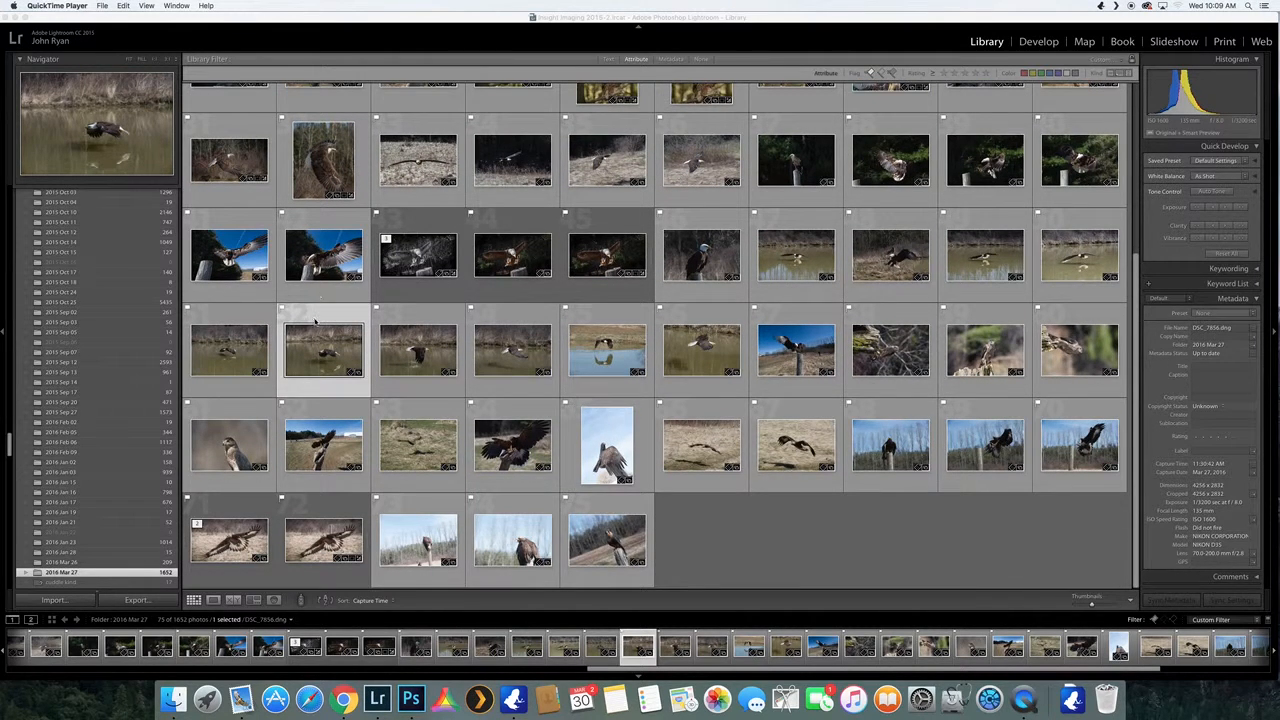
left_click(337, 356)
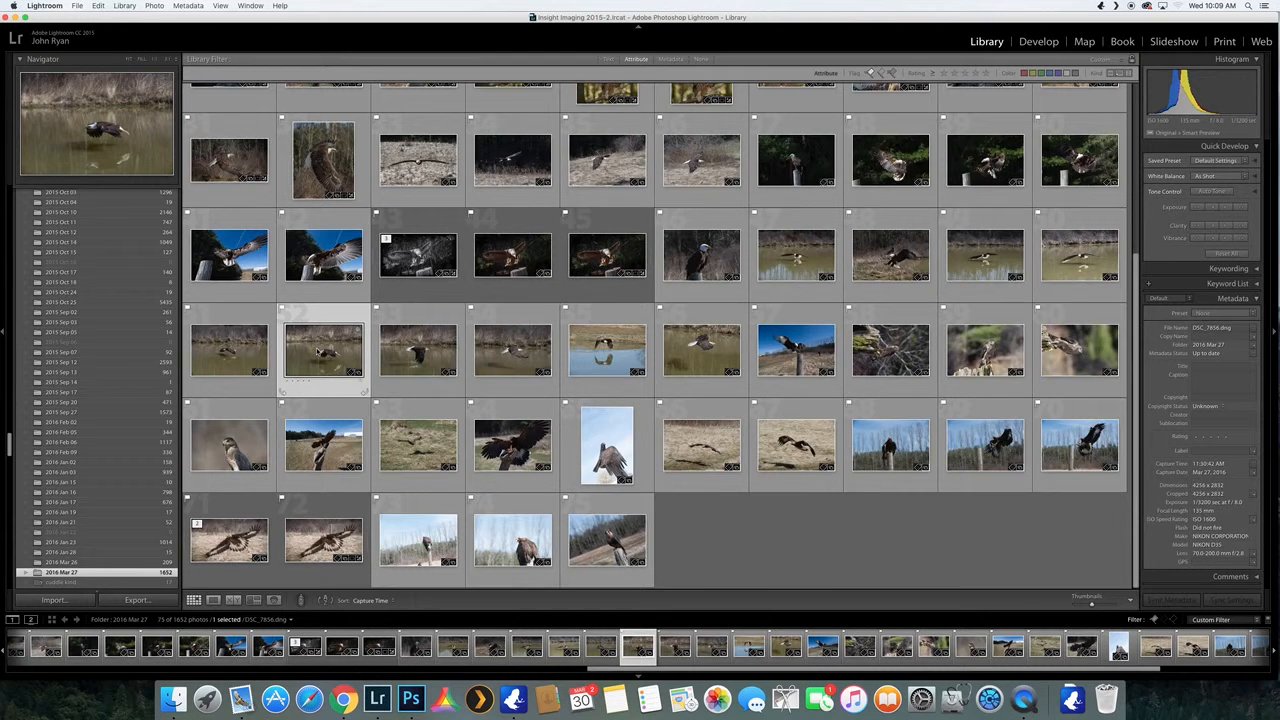
double_click(318, 352)
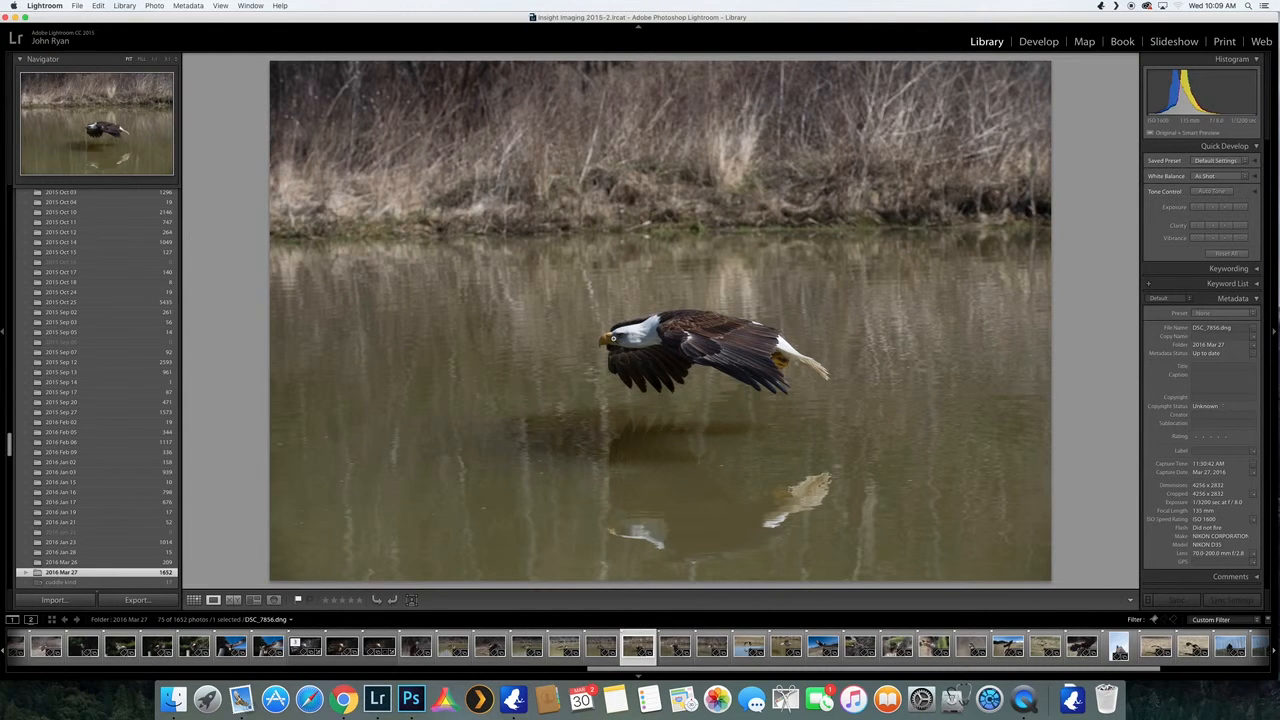
left_click(614, 339)
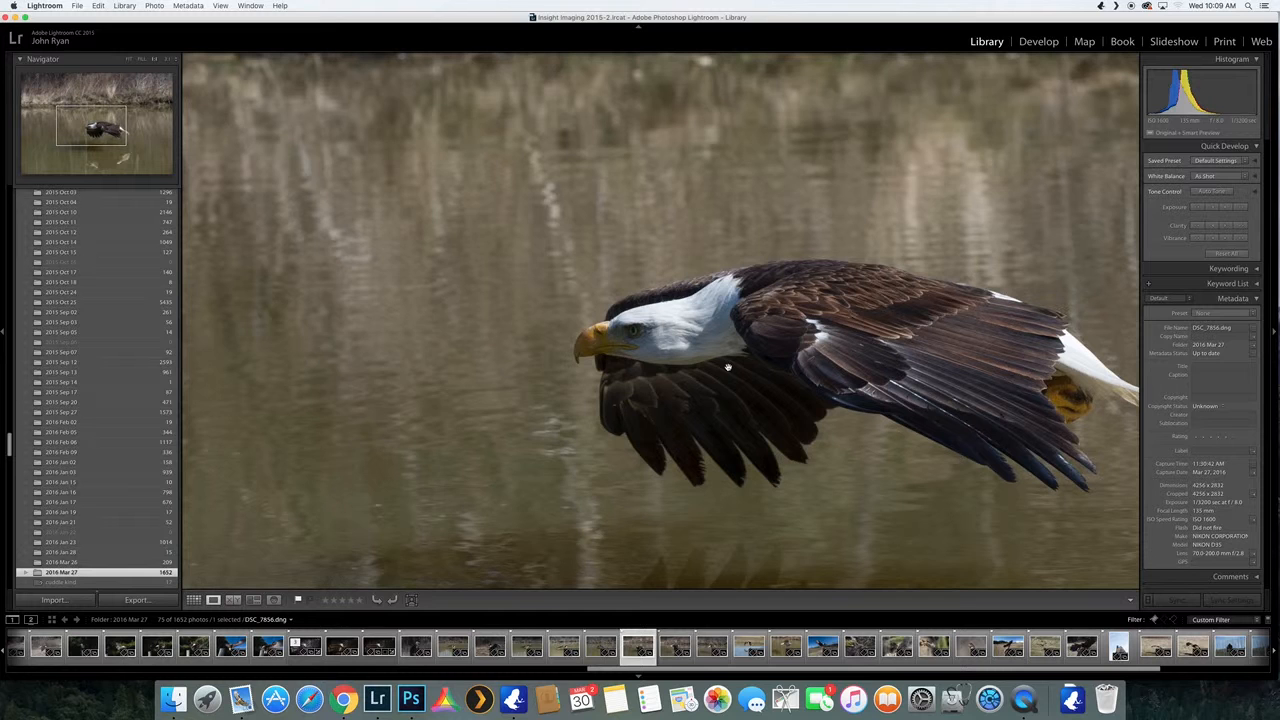
left_click(727, 368)
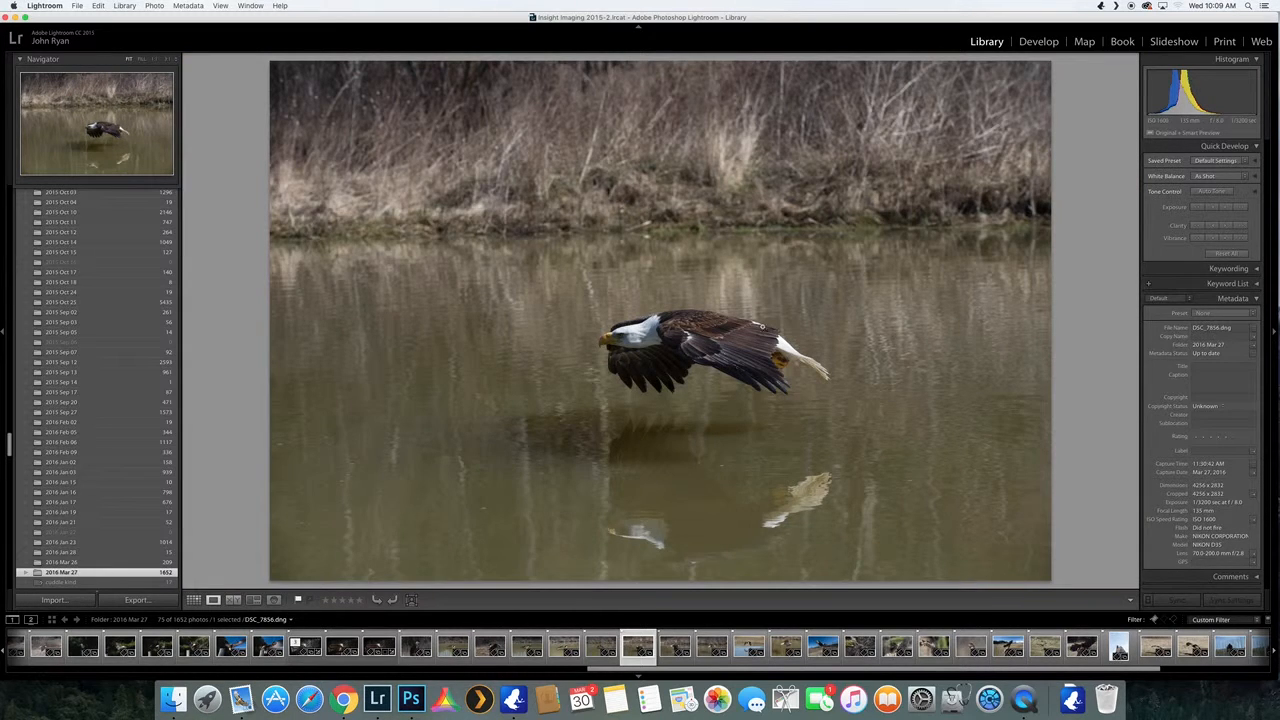
Start cropping the eagle photo in the Develop module with a 16 x 9 aspect ratio, and shift the image within the frame.
left_click(1040, 44)
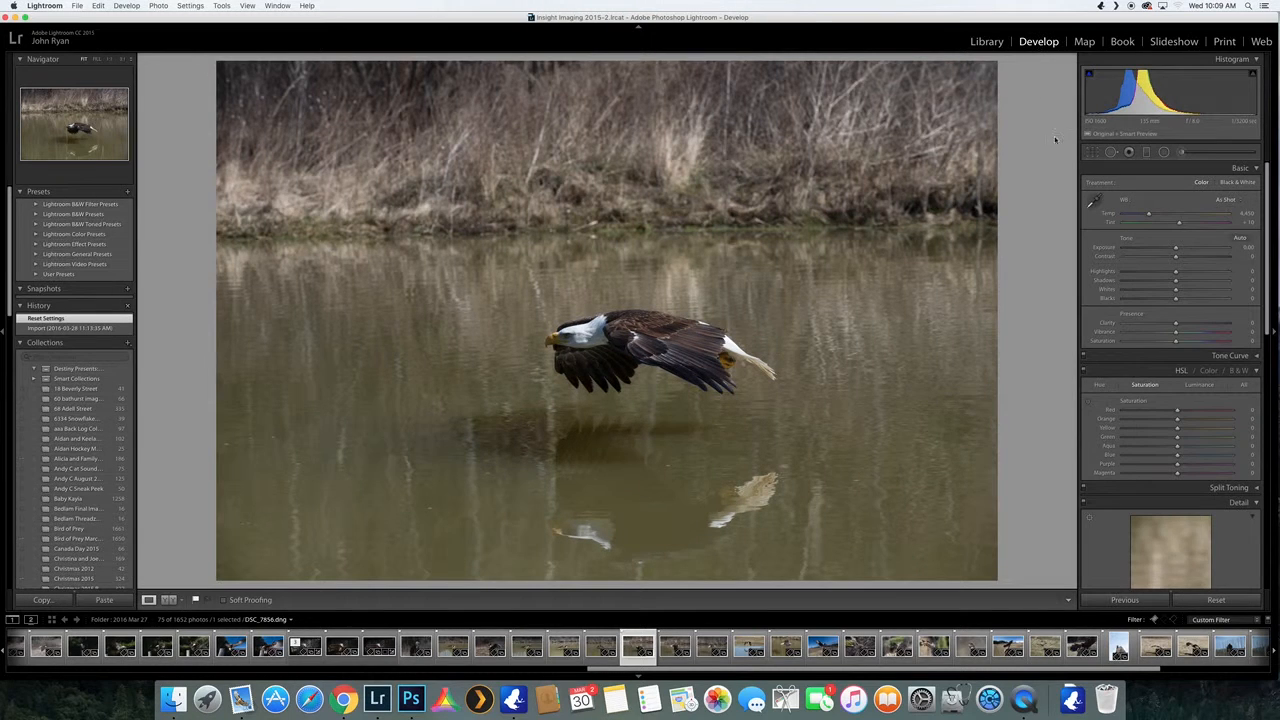
left_click(1092, 151)
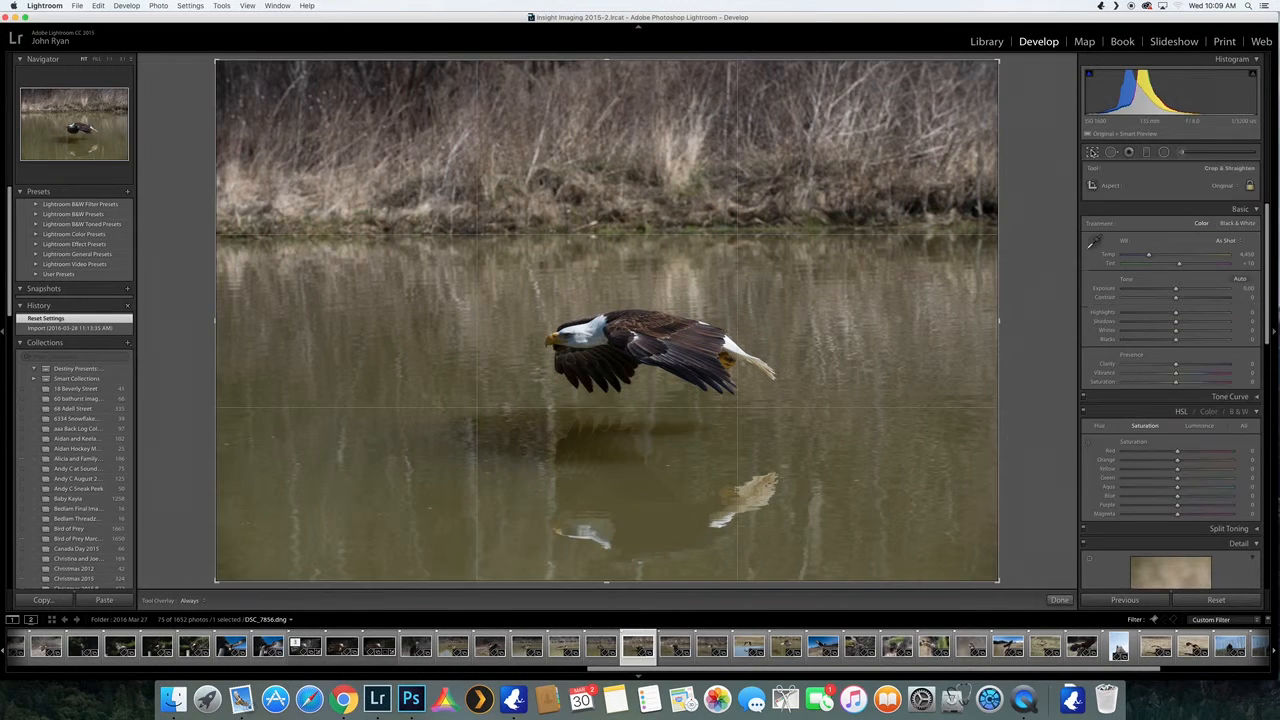
left_click(1236, 186)
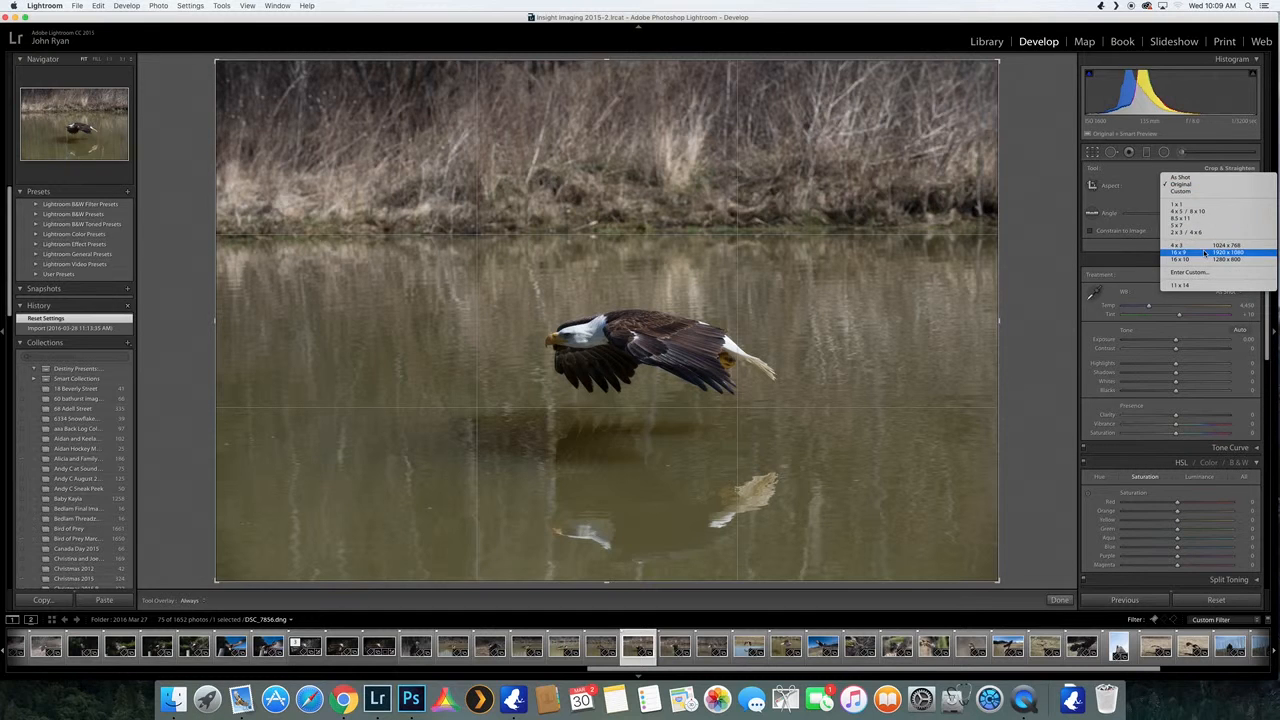
left_click(1205, 252)
left_click_drag(785, 316, 897, 116)
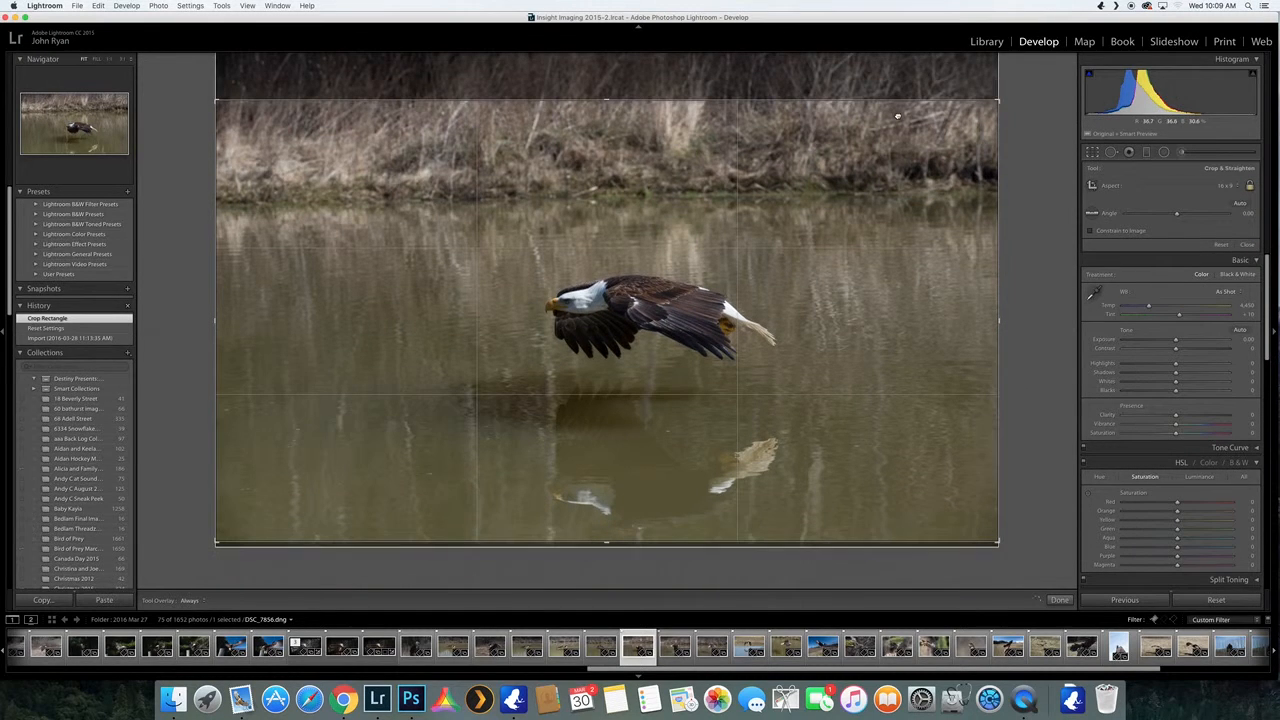
Tighten the crop around the eagle and its reflection, leaving water ahead of the bird and a thin strip of shoreline, and apply it.
left_click_drag(998, 101, 917, 147)
left_click_drag(719, 338, 660, 326)
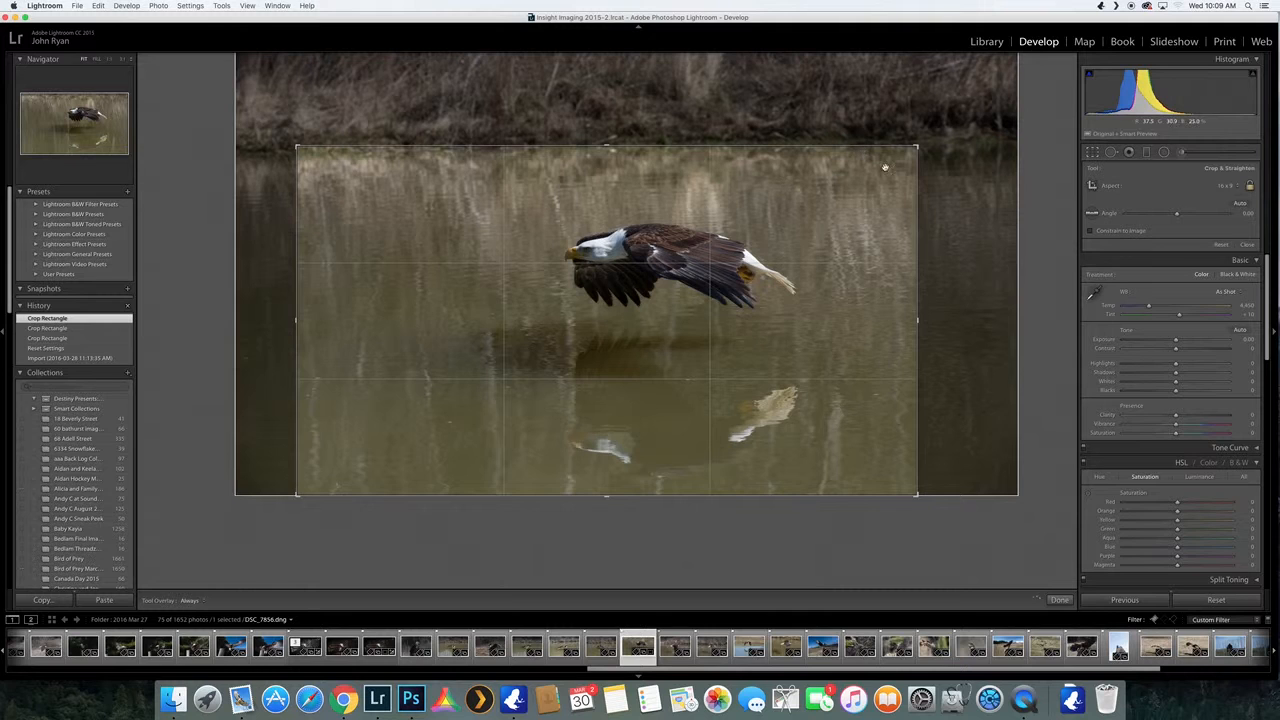
left_click_drag(918, 147, 927, 142)
left_click_drag(737, 253, 748, 253)
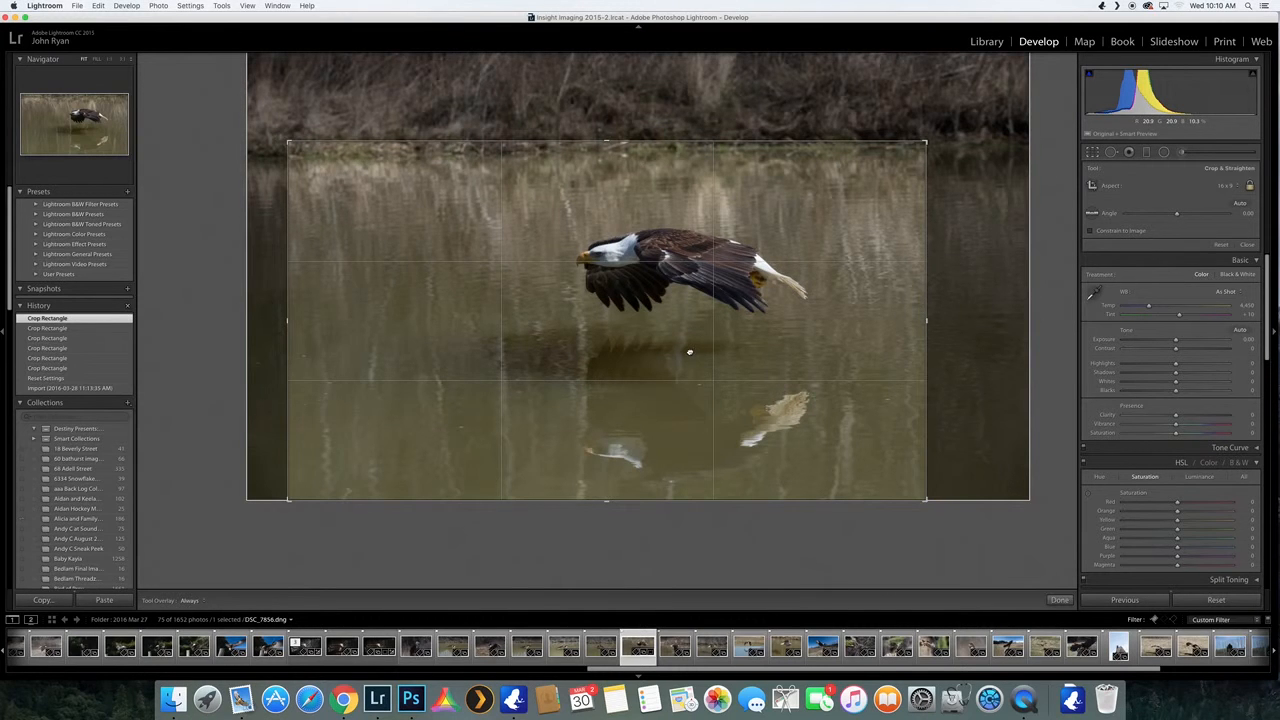
key("Return")
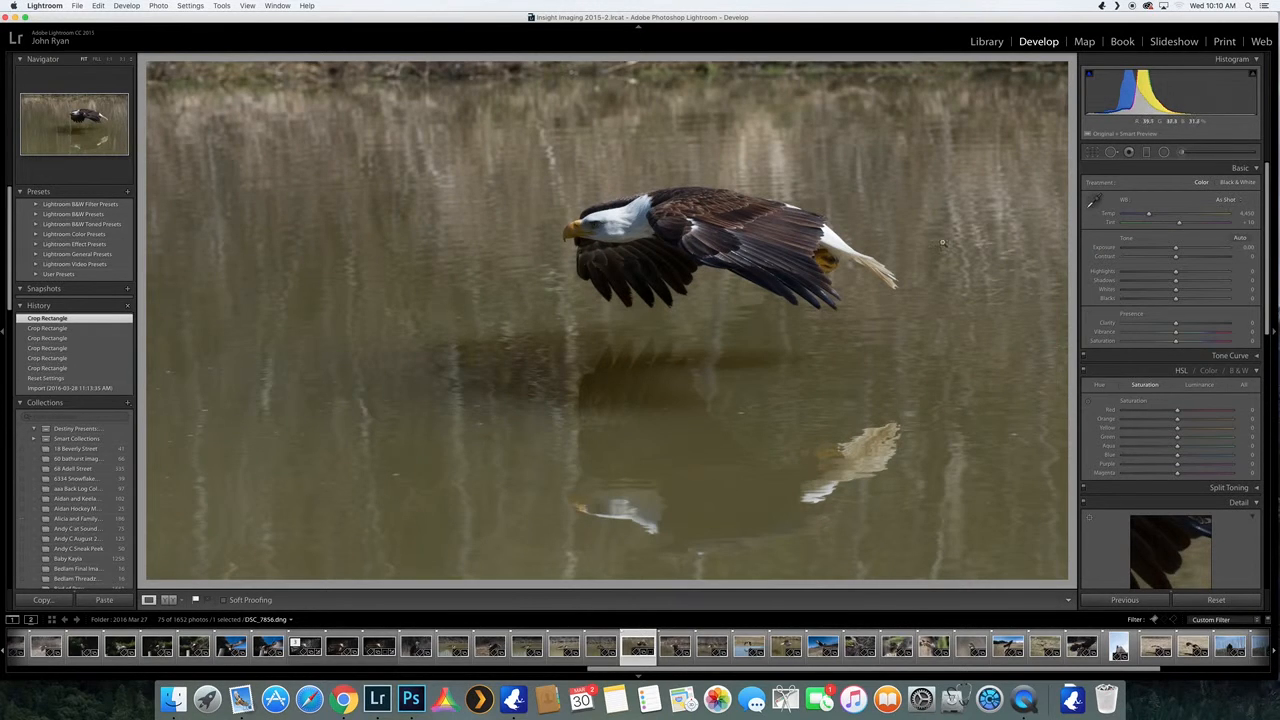
Try warmer and cooler white balance settings on the eagle photo and settle on a temperature of 4,687.
left_click(1097, 204)
left_click(1156, 216)
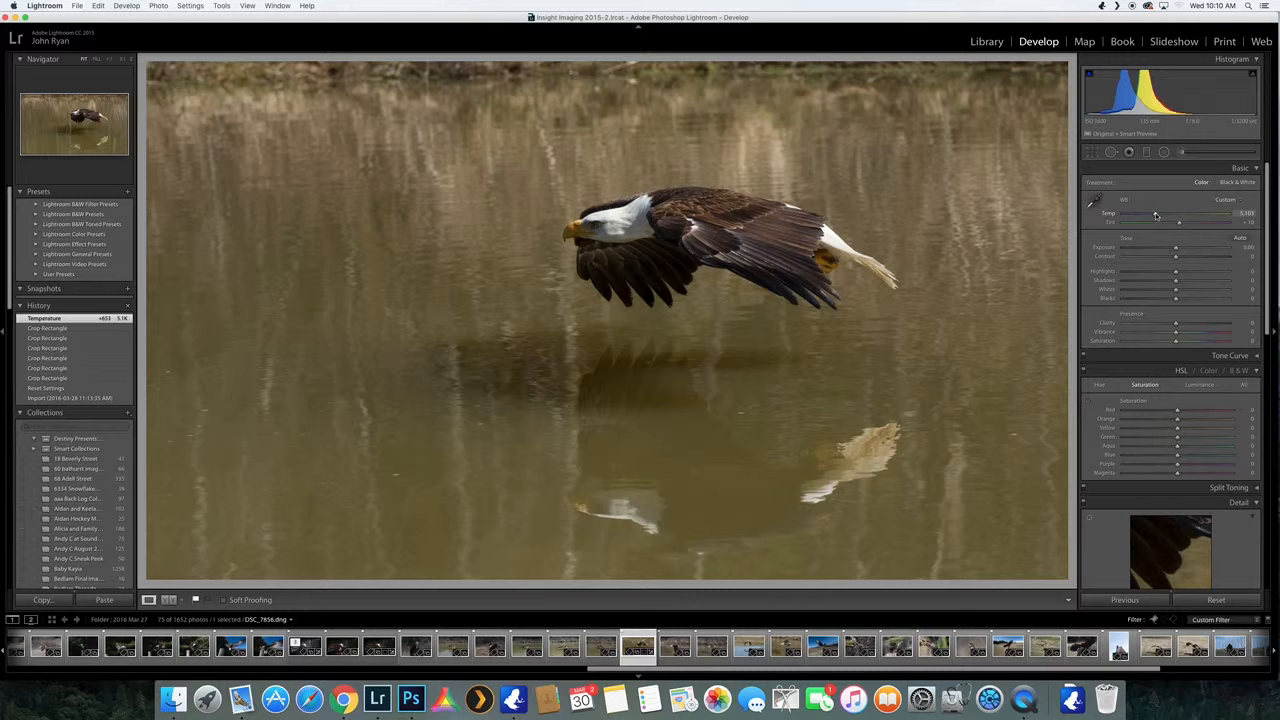
left_click_drag(1156, 216, 1162, 215)
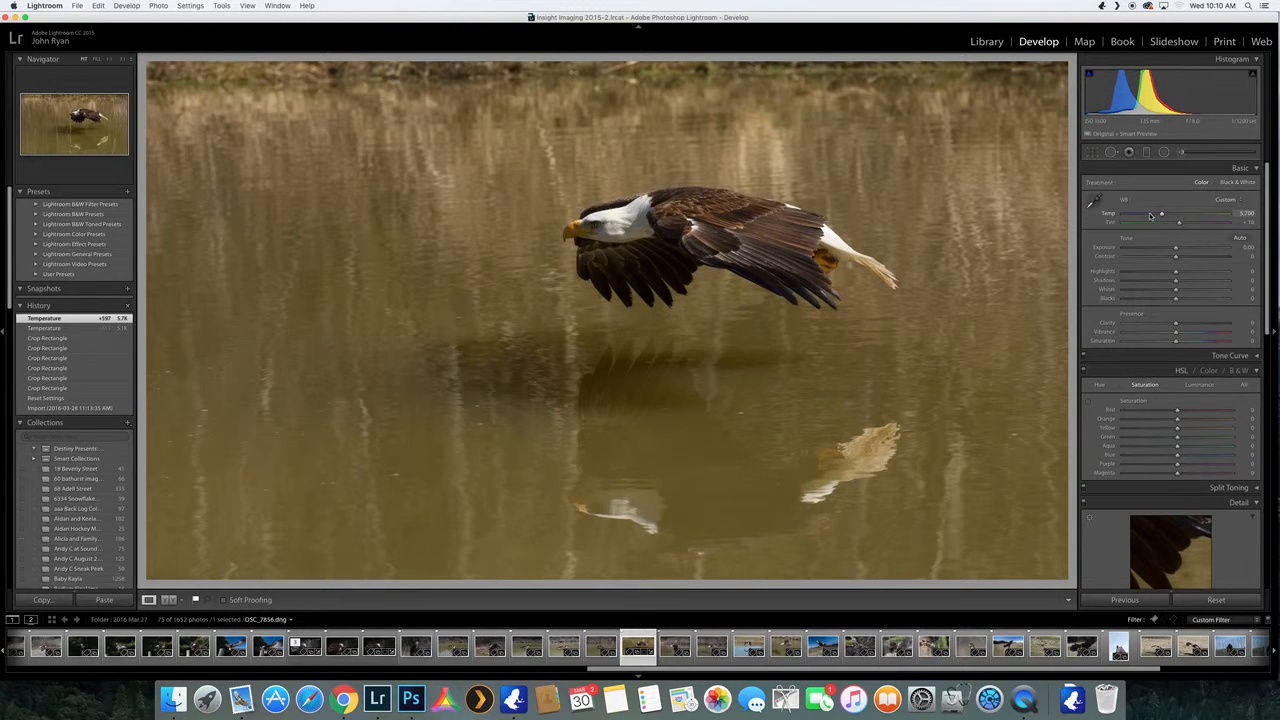
left_click(1149, 216)
left_click(1143, 216)
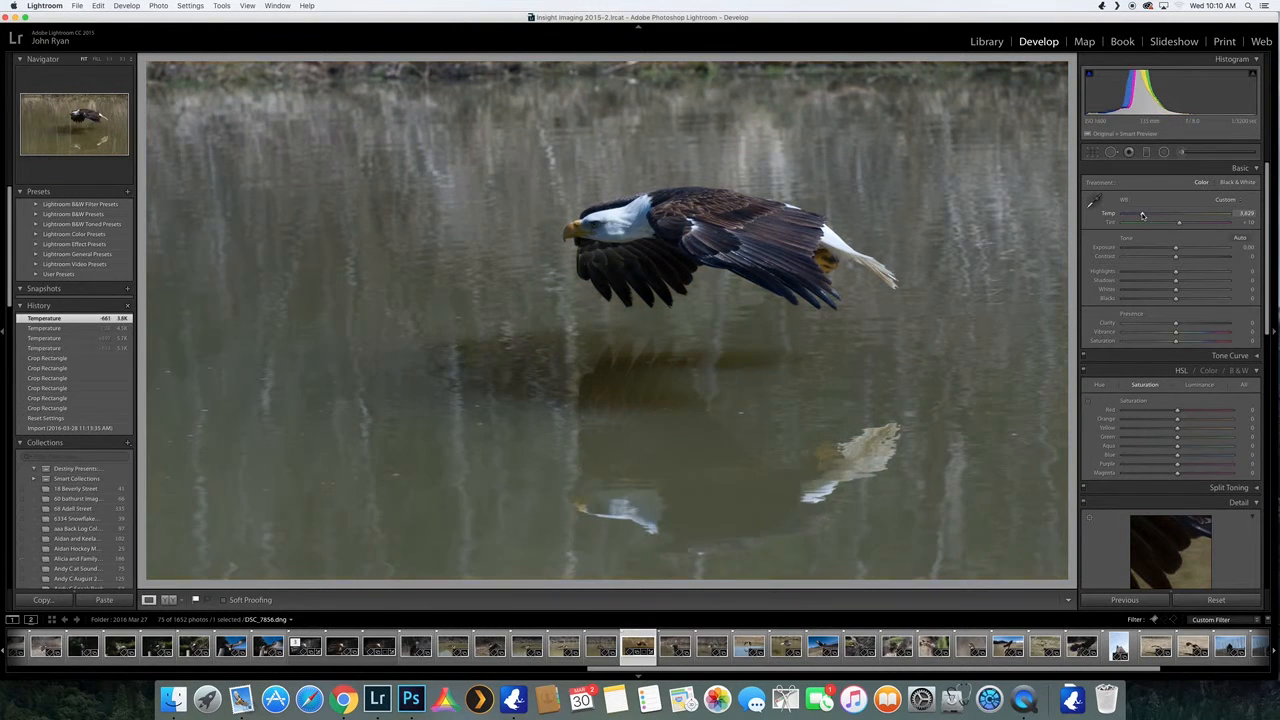
left_click(1149, 216)
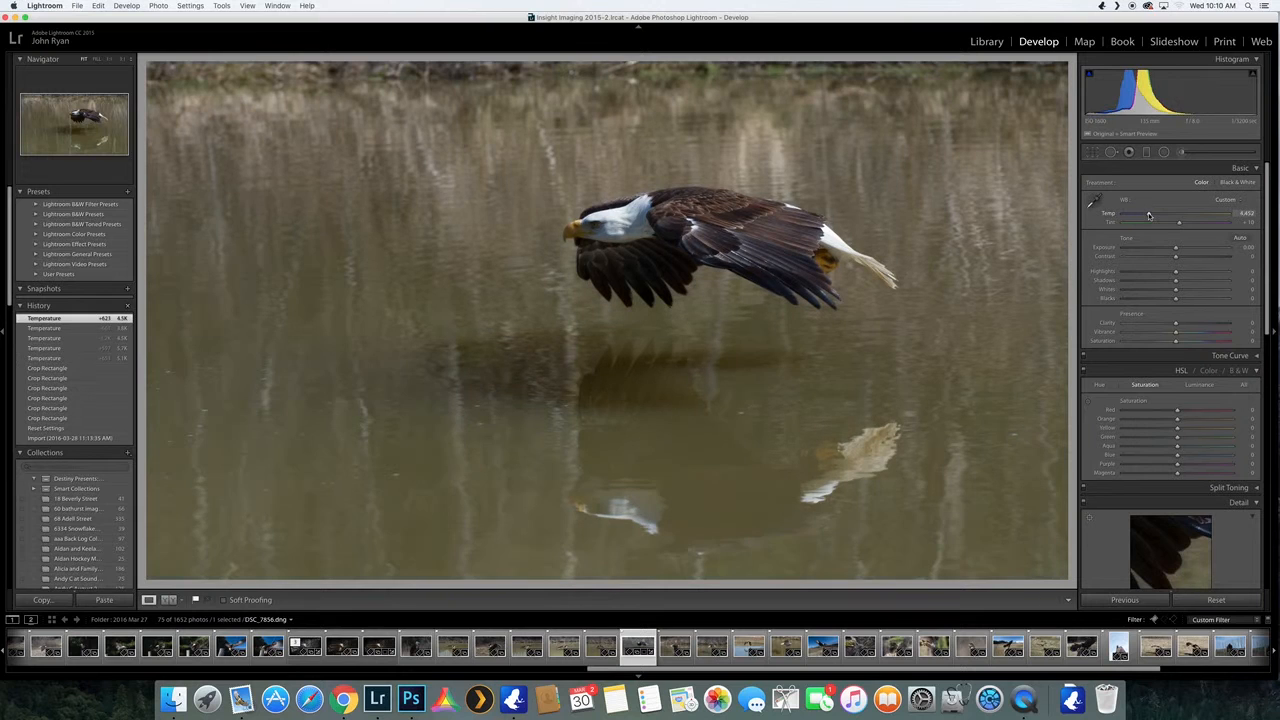
left_click(1148, 216)
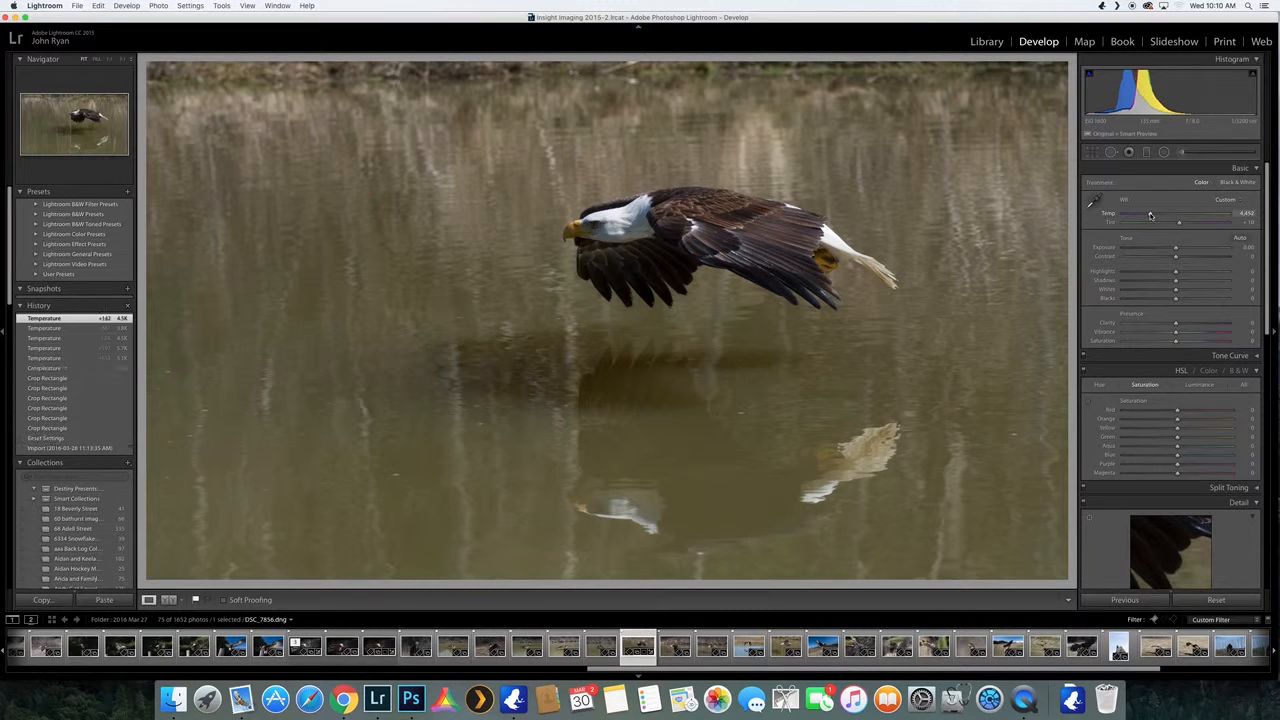
left_click(1149, 216)
left_click(1152, 216)
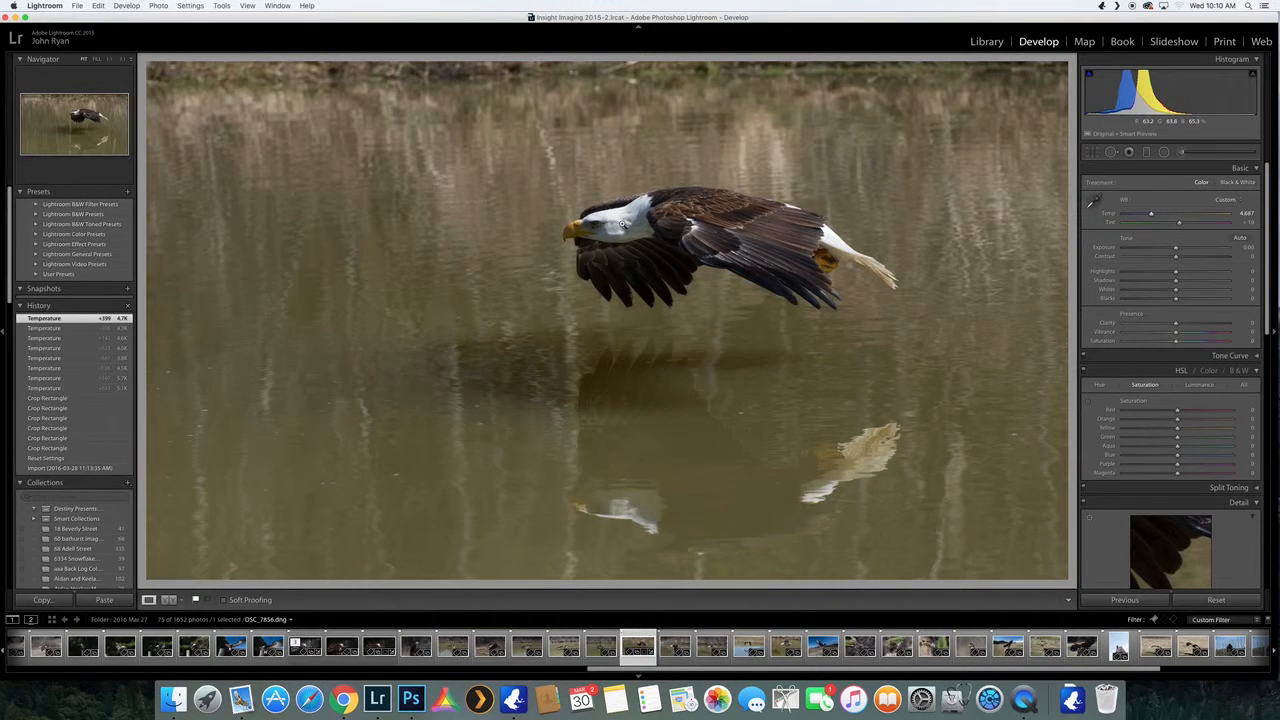
Check the eagle's white head up close and lower the blue saturation to about -65.
left_click(622, 224)
left_click_drag(590, 207, 590, 255)
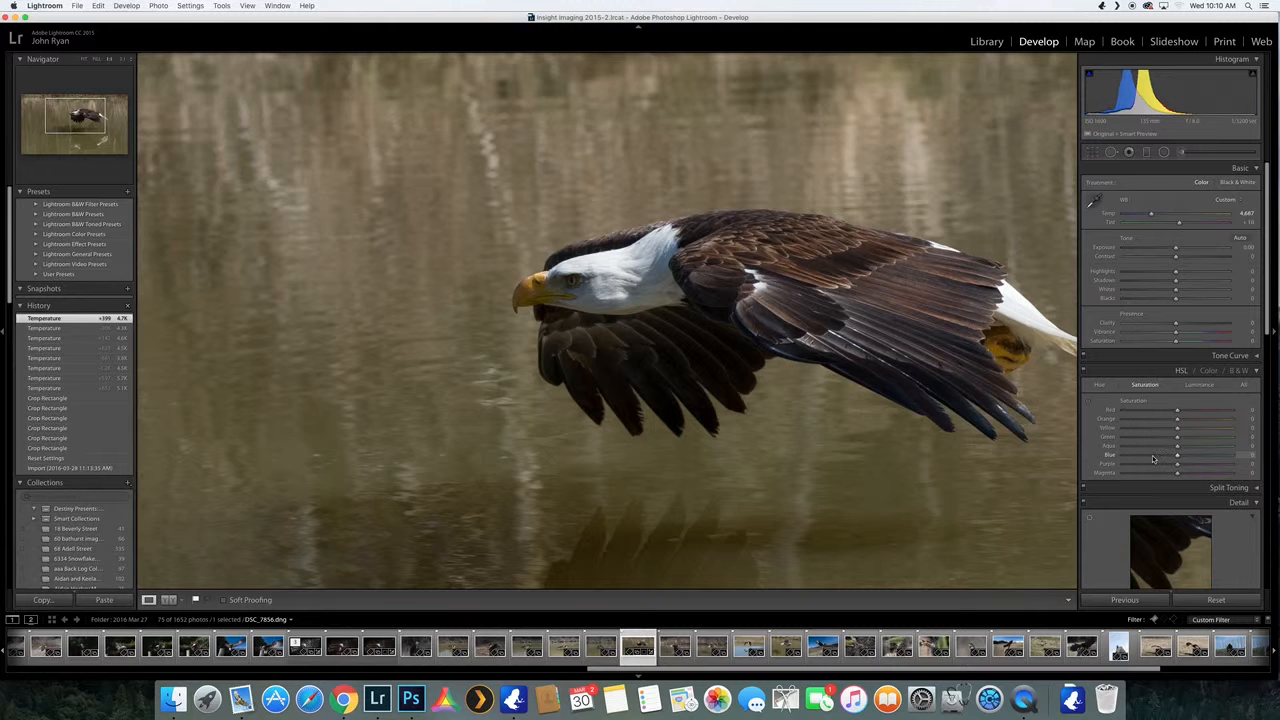
left_click_drag(1152, 457, 1142, 457)
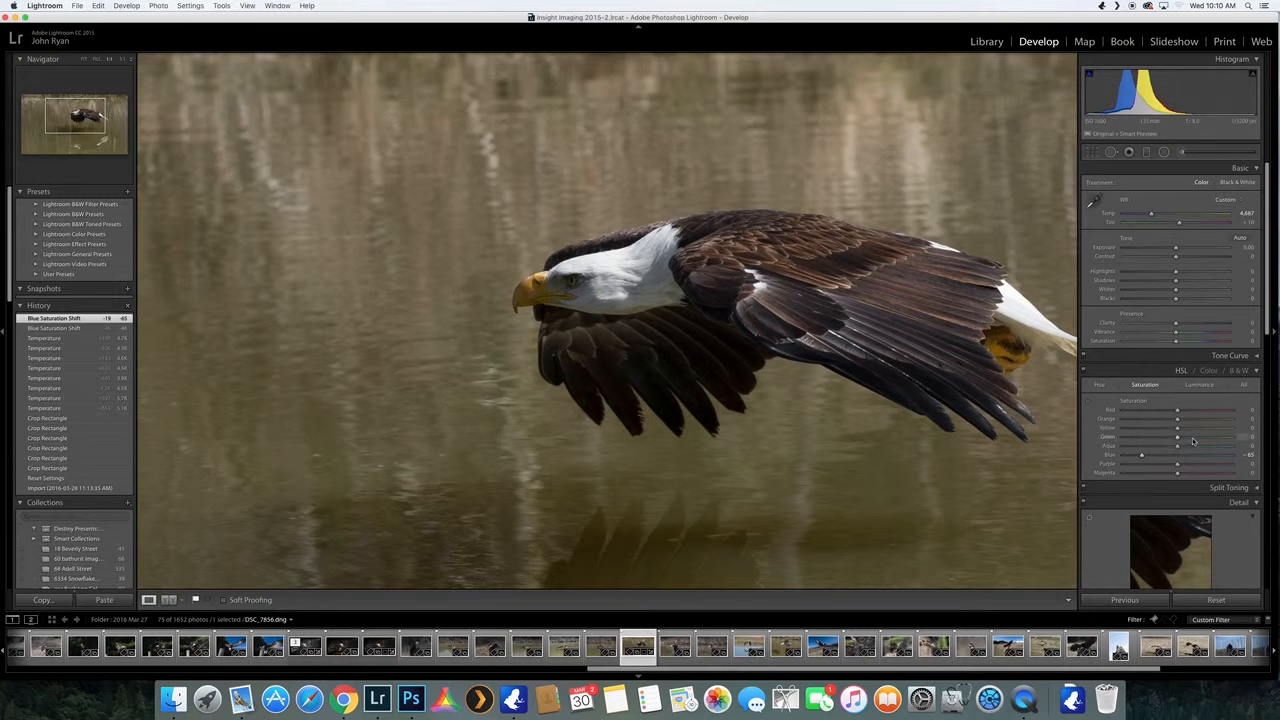
Compare the eagle's dark feathers with and without shadow recovery, and raise Shadows to +82.
left_click_drag(879, 311, 785, 291)
left_click(785, 291)
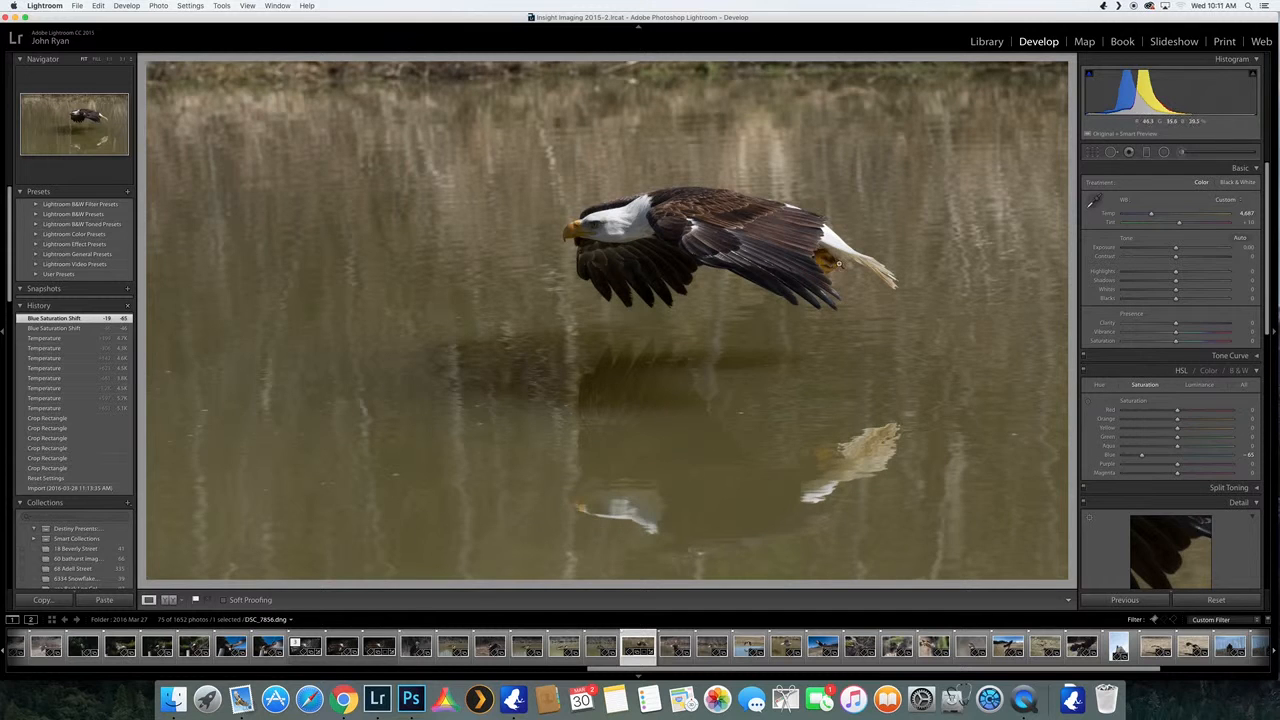
left_click(779, 250)
left_click_drag(780, 239, 824, 309)
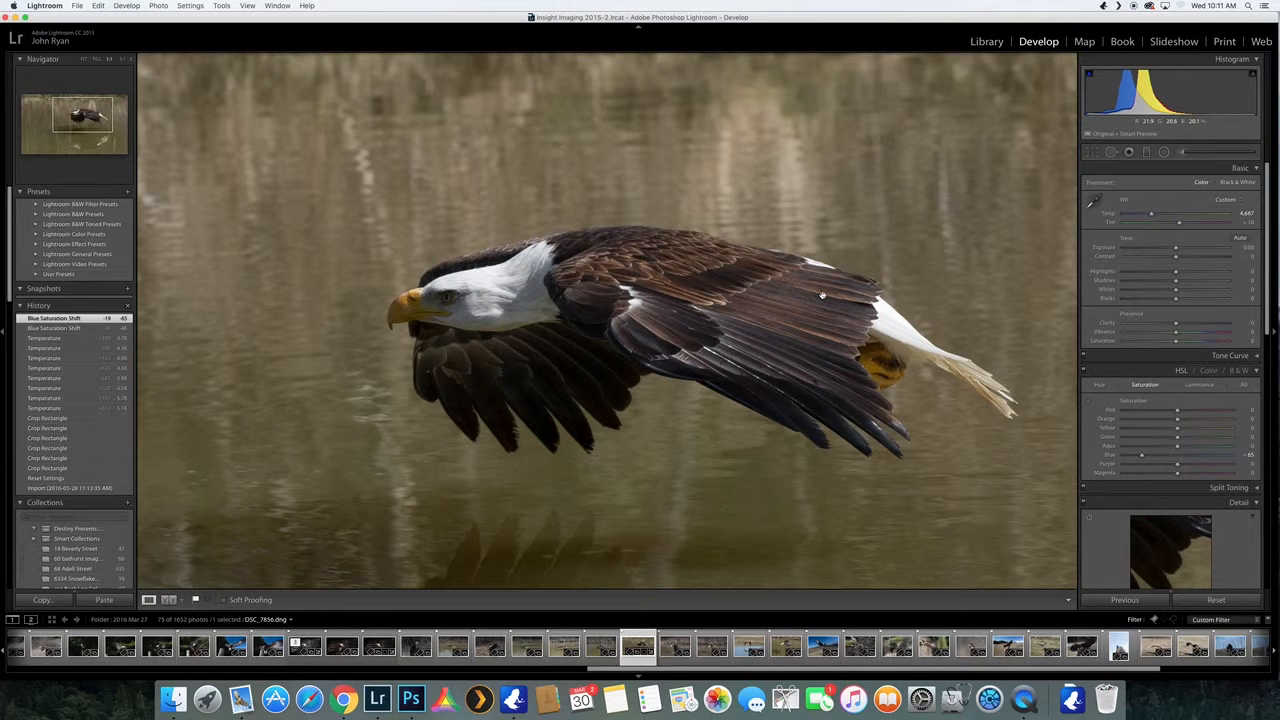
left_click(1216, 282)
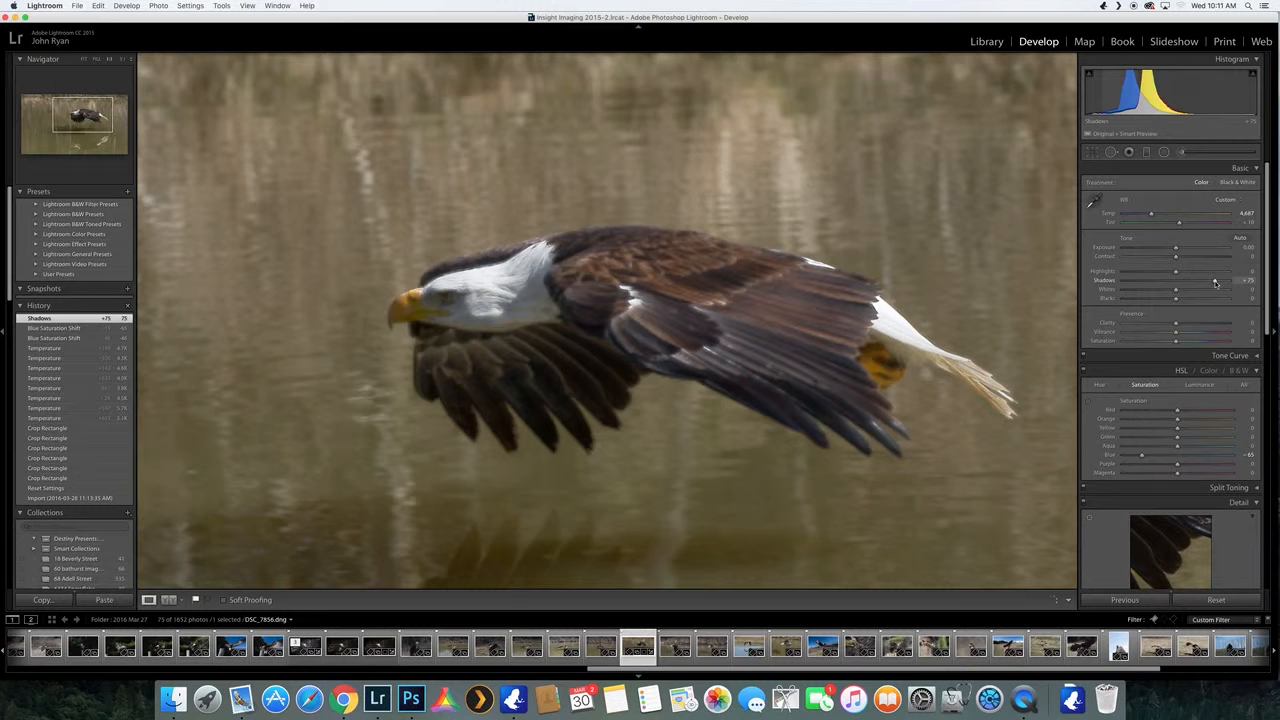
left_click(1181, 286)
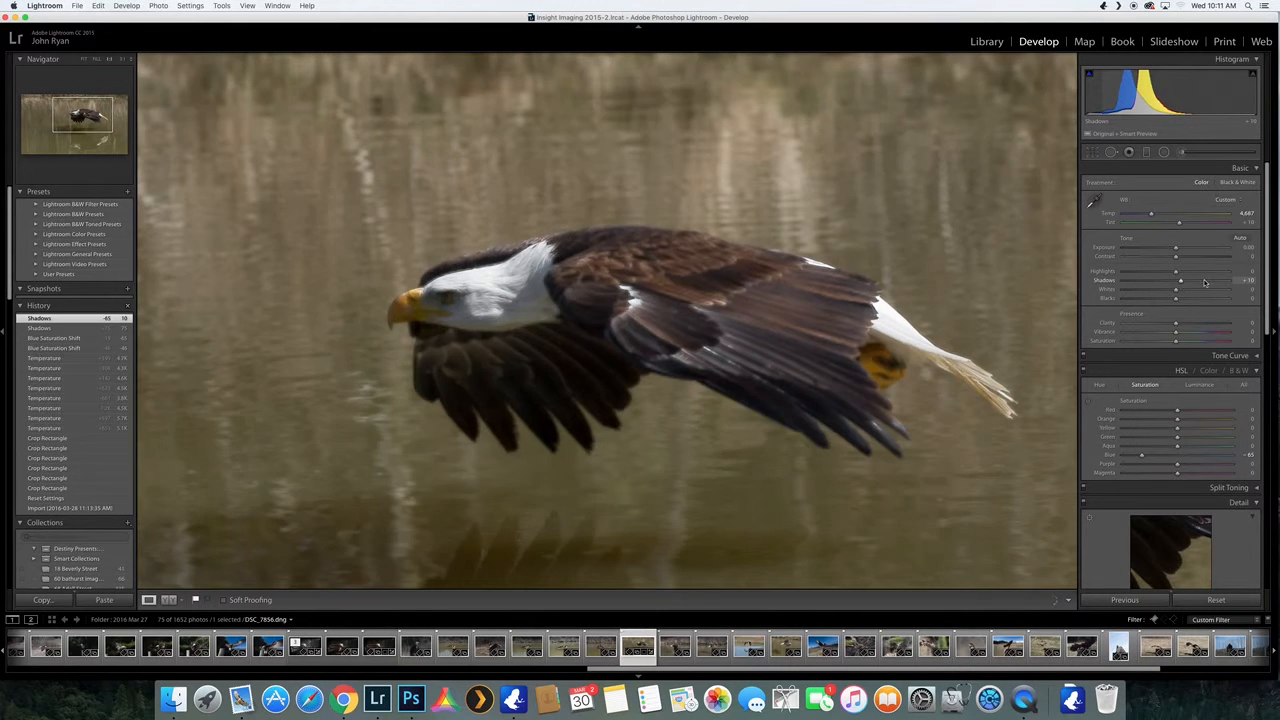
left_click(1216, 282)
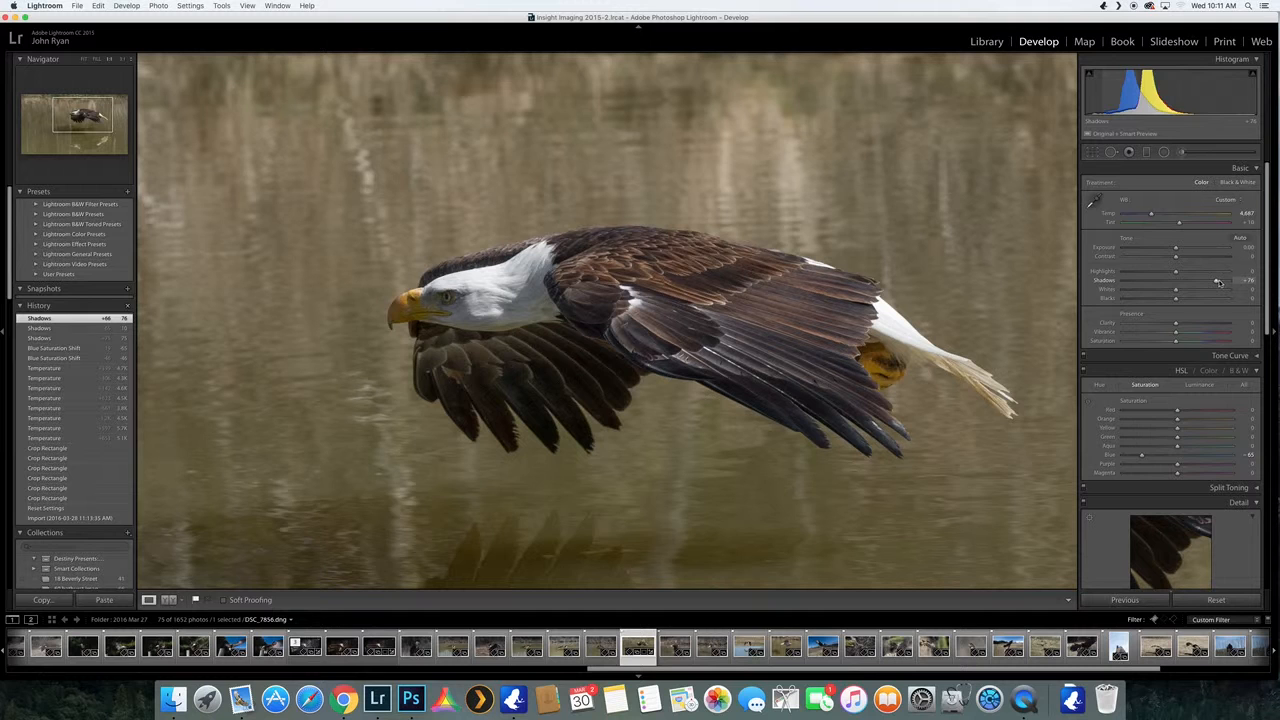
left_click(1218, 282)
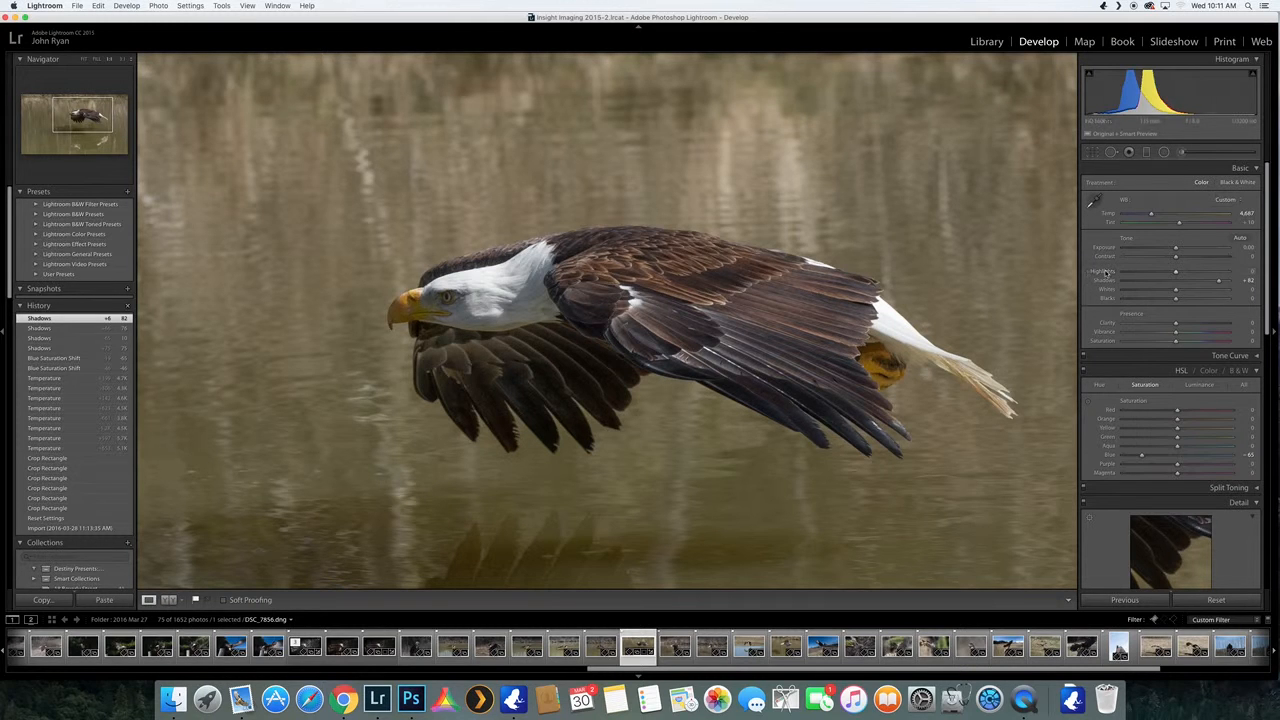
Balance the eagle's bright feathers by setting Highlights to -95 and Whites to +28.
left_click_drag(1154, 274, 1140, 273)
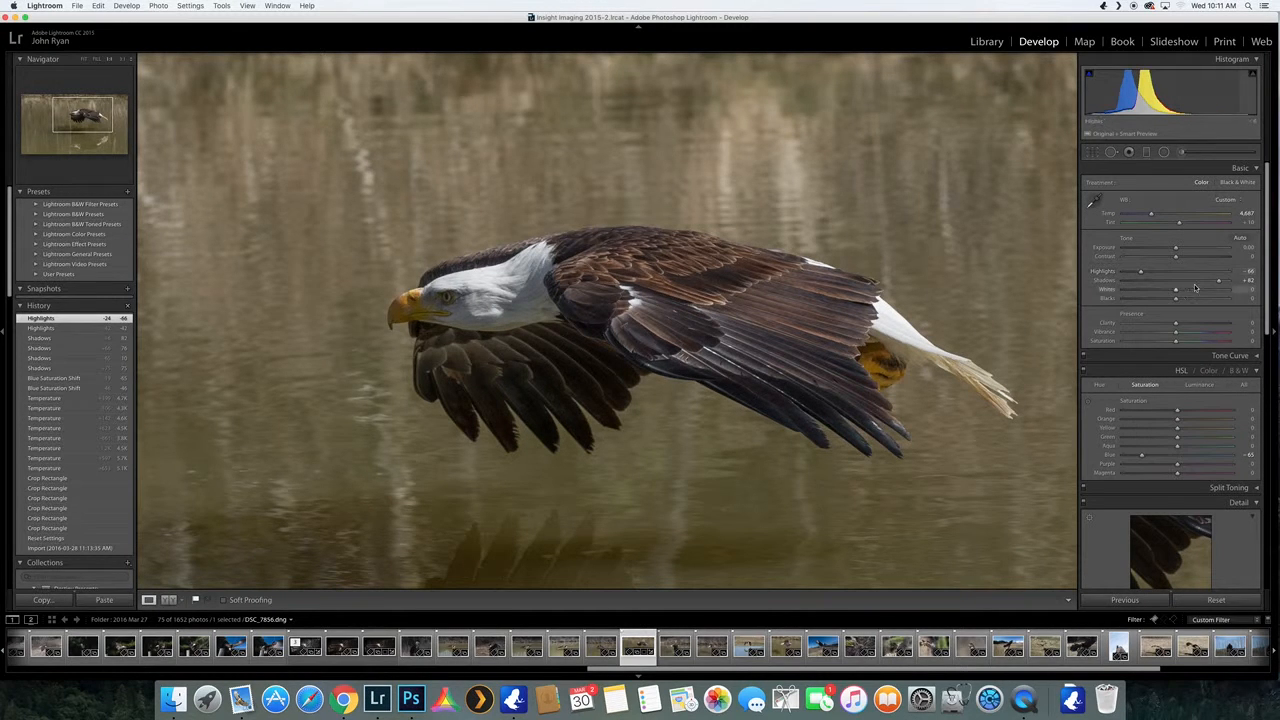
left_click(1185, 291)
left_click(1190, 292)
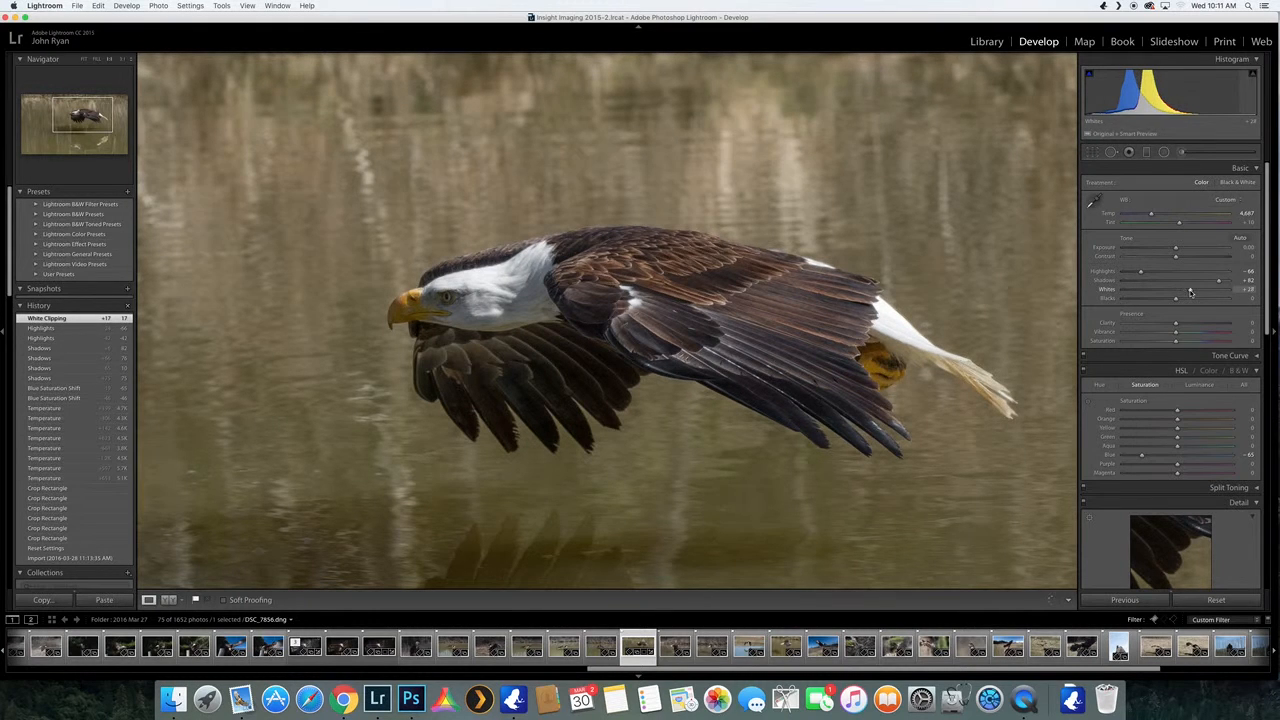
left_click(1128, 273)
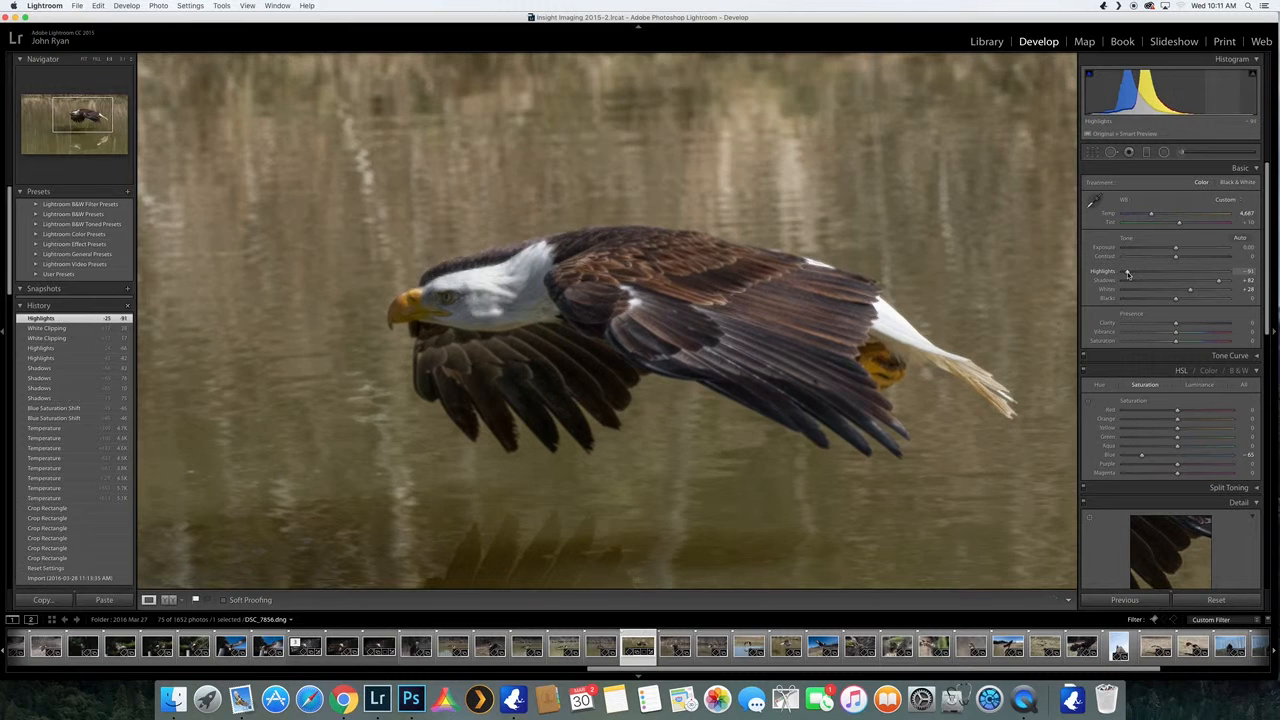
left_click_drag(1127, 273, 1125, 273)
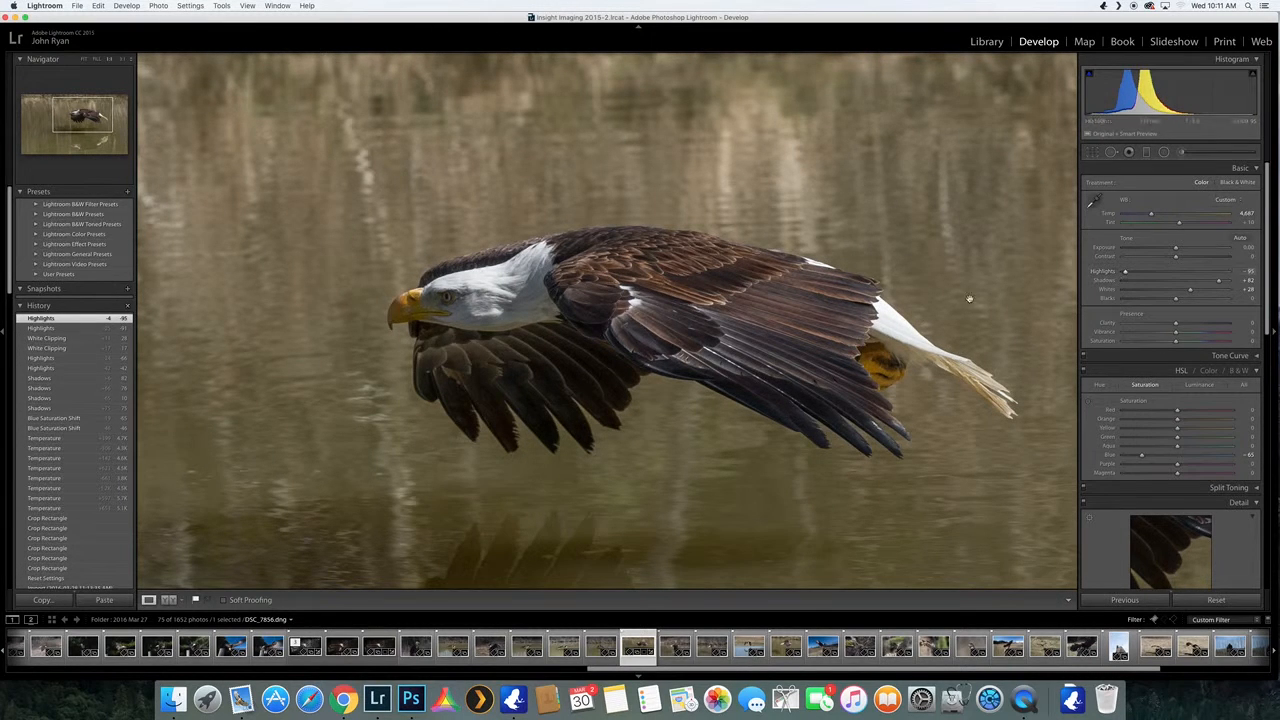
mouse_move(820, 323)
left_mouse_down()
mouse_move(838, 309)
mouse_move(806, 332)
left_mouse_up()
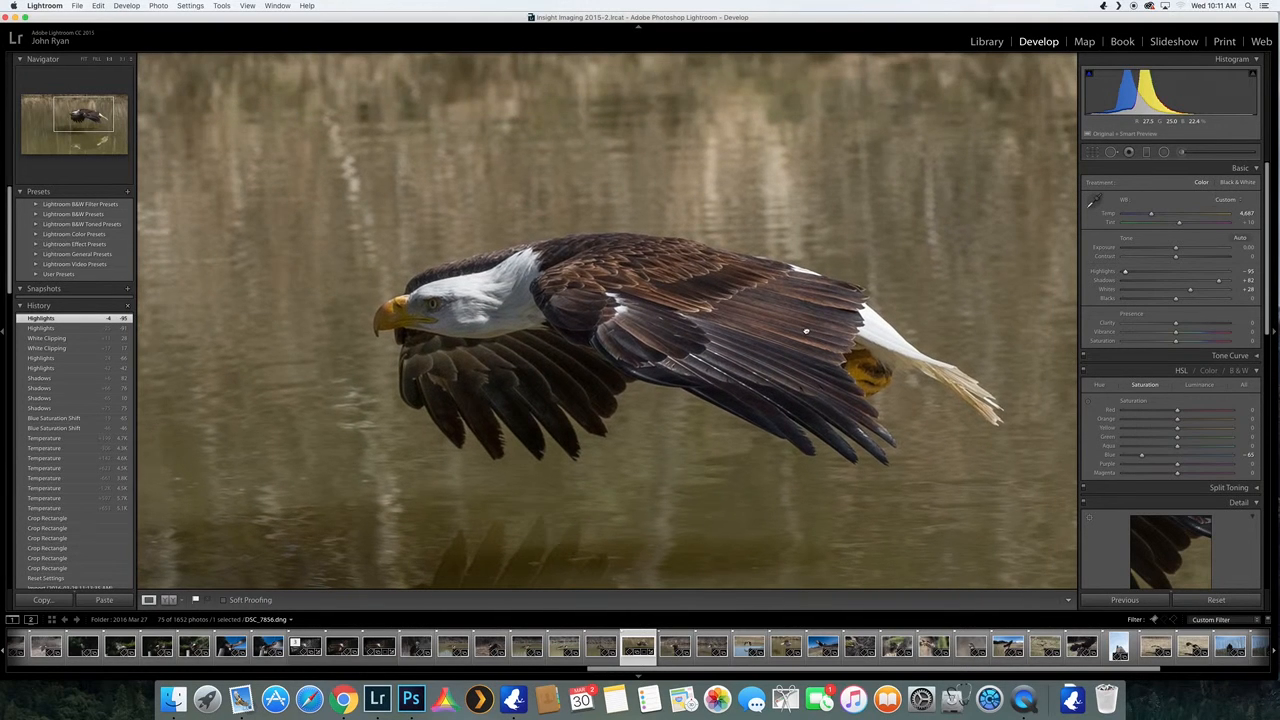
Try a stronger yellow saturation of +54 on the photo and return it to about zero.
left_click(1182, 152)
left_click(1182, 152)
left_click(1208, 431)
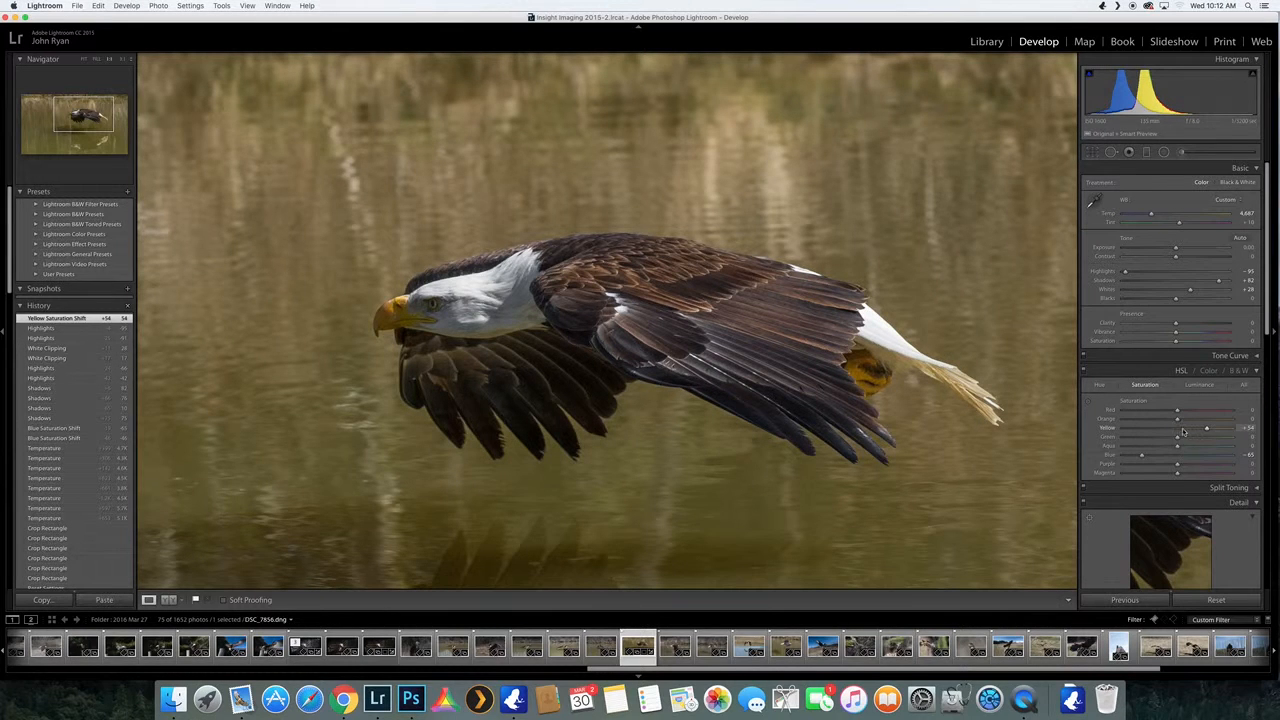
left_click(1179, 431)
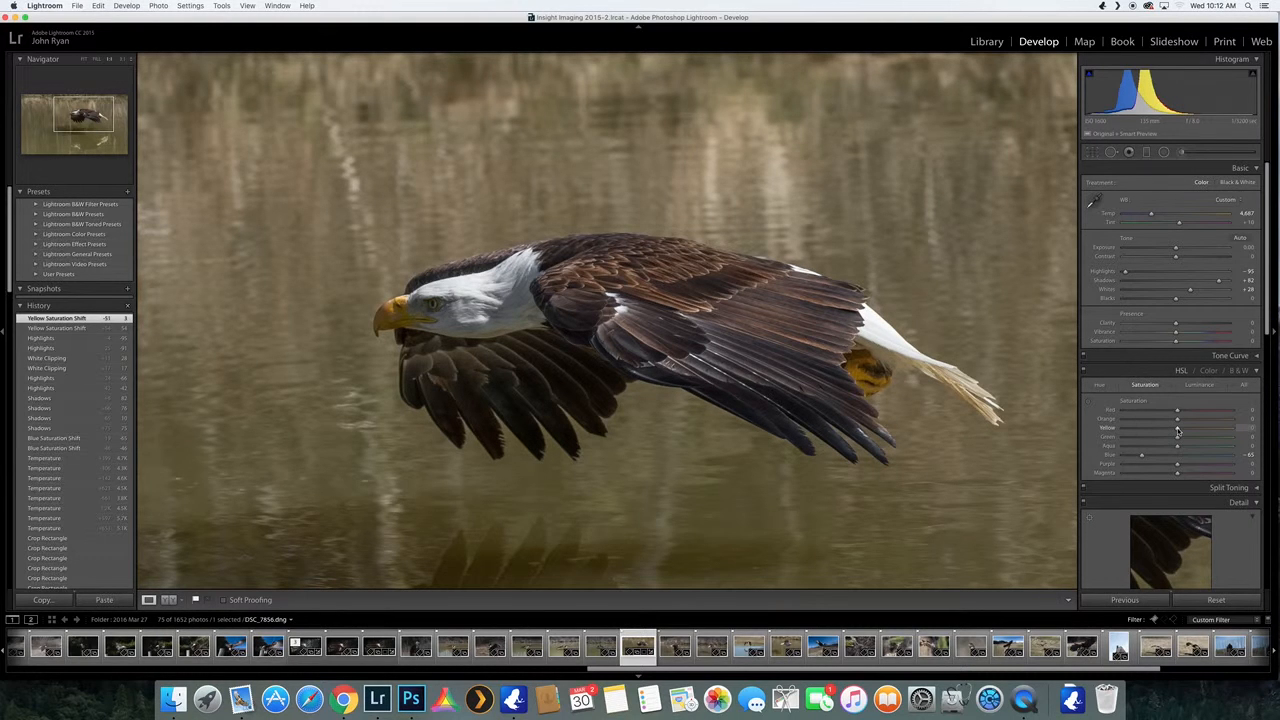
Raise the yellow luminance to +33 and check the result on the whole photo and up close.
left_click(1199, 386)
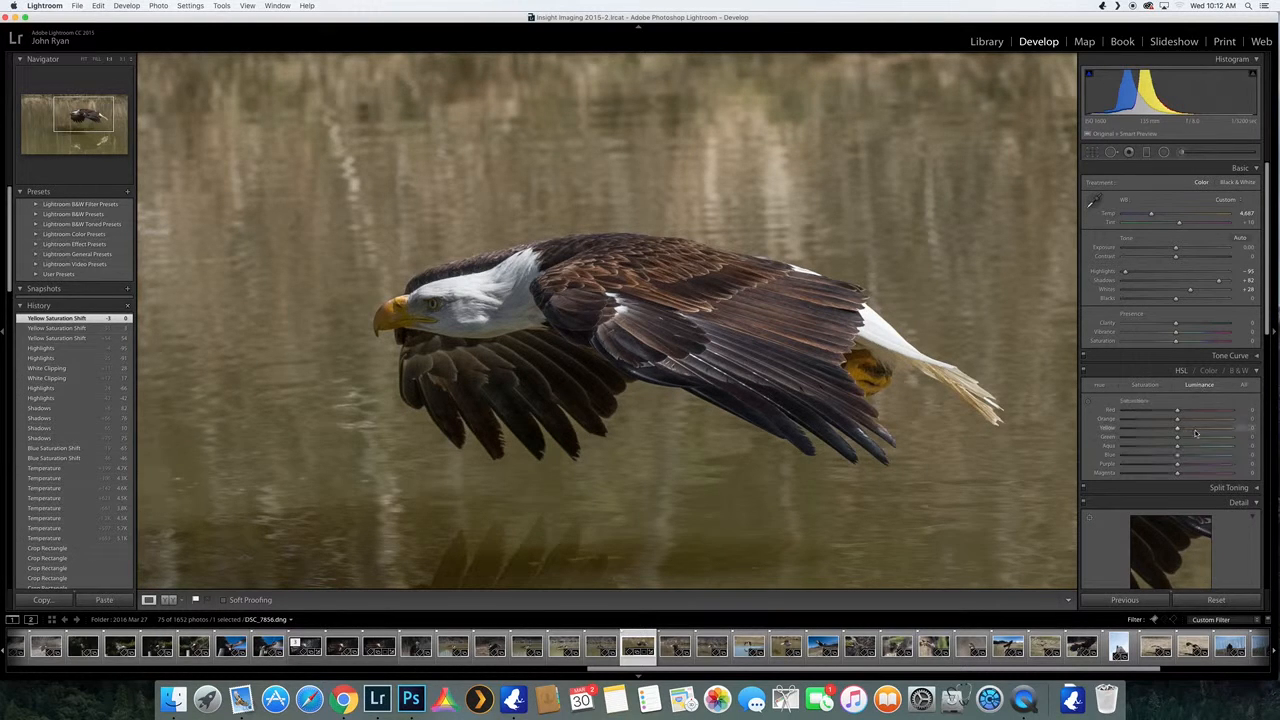
left_click(1195, 426)
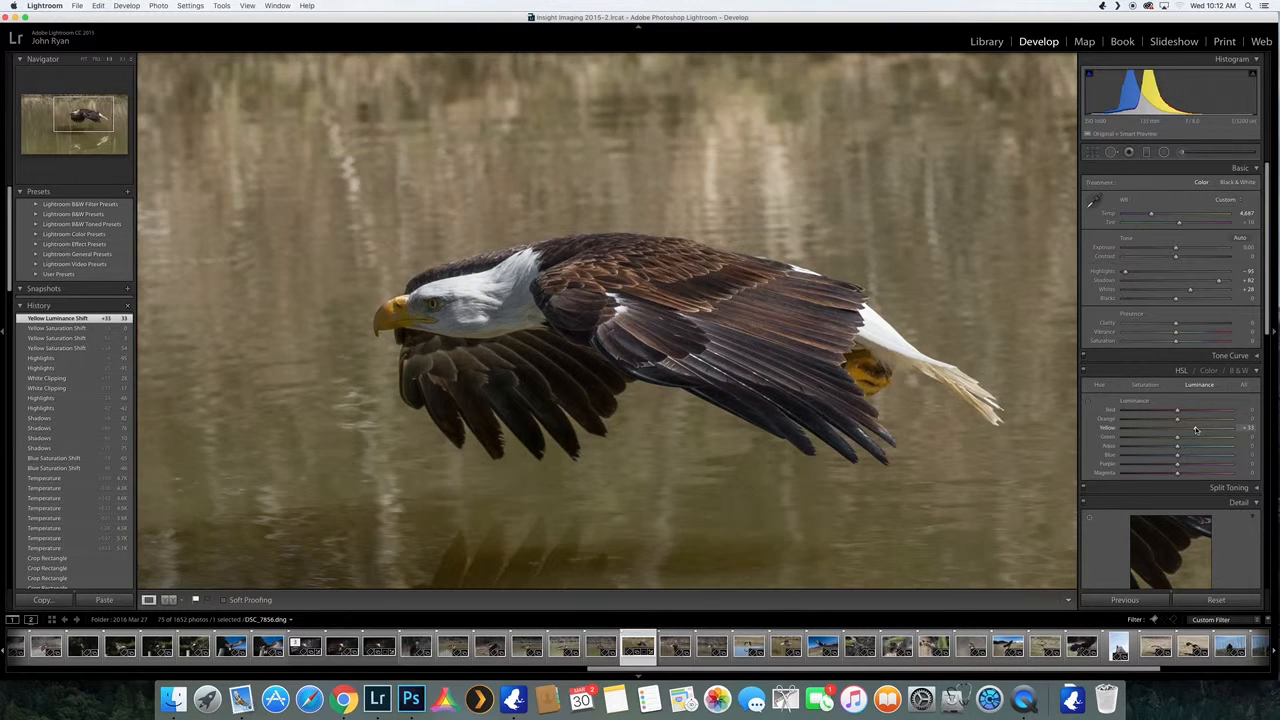
scroll(1198, 405, "down", 1)
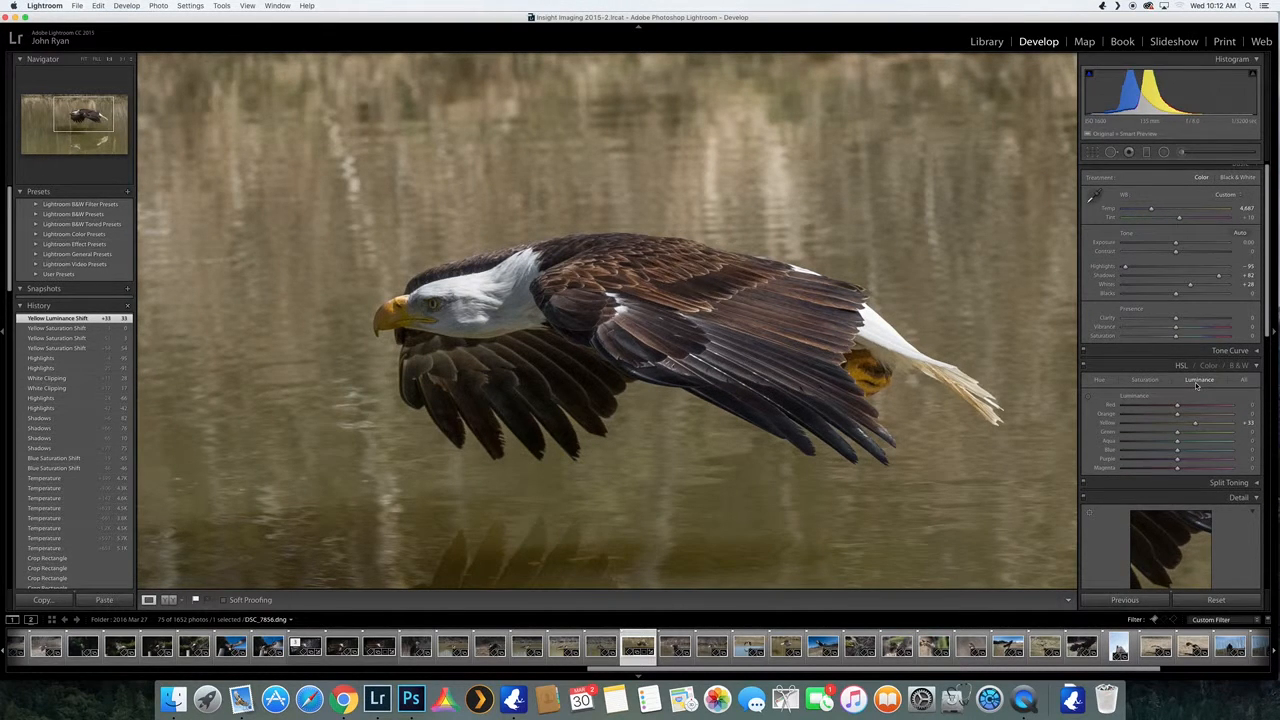
left_click(804, 354)
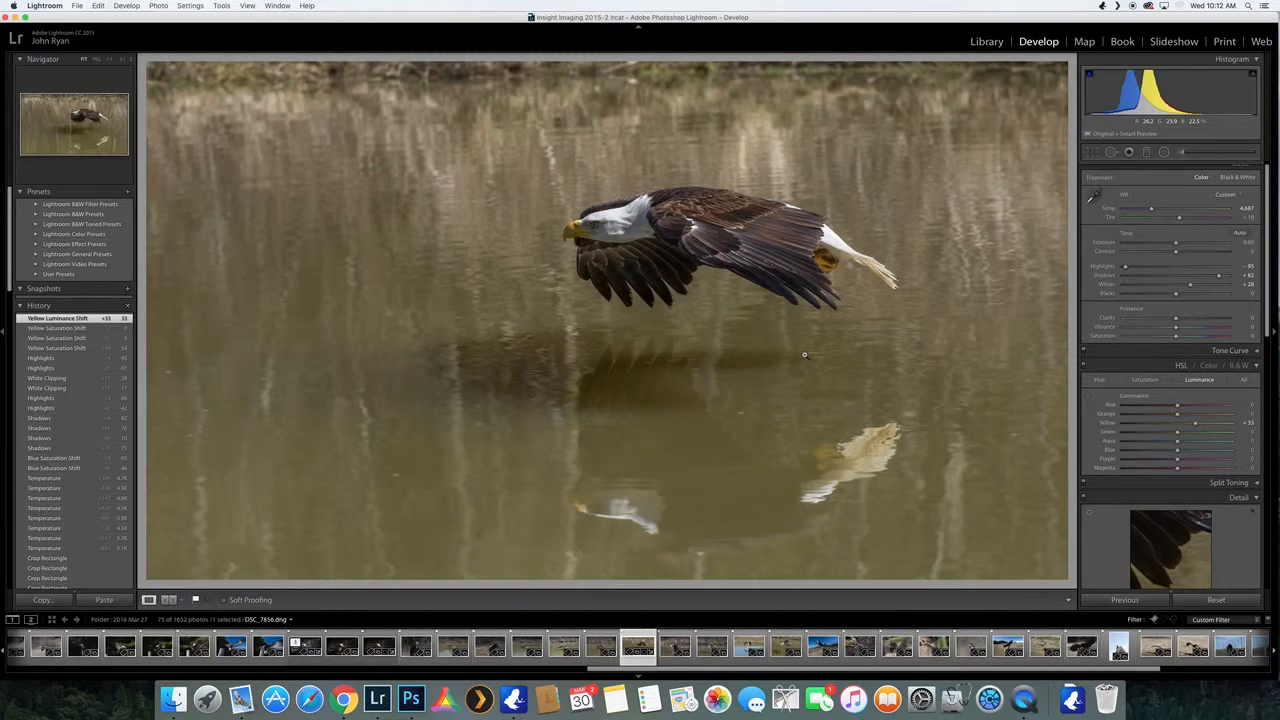
left_click(804, 354)
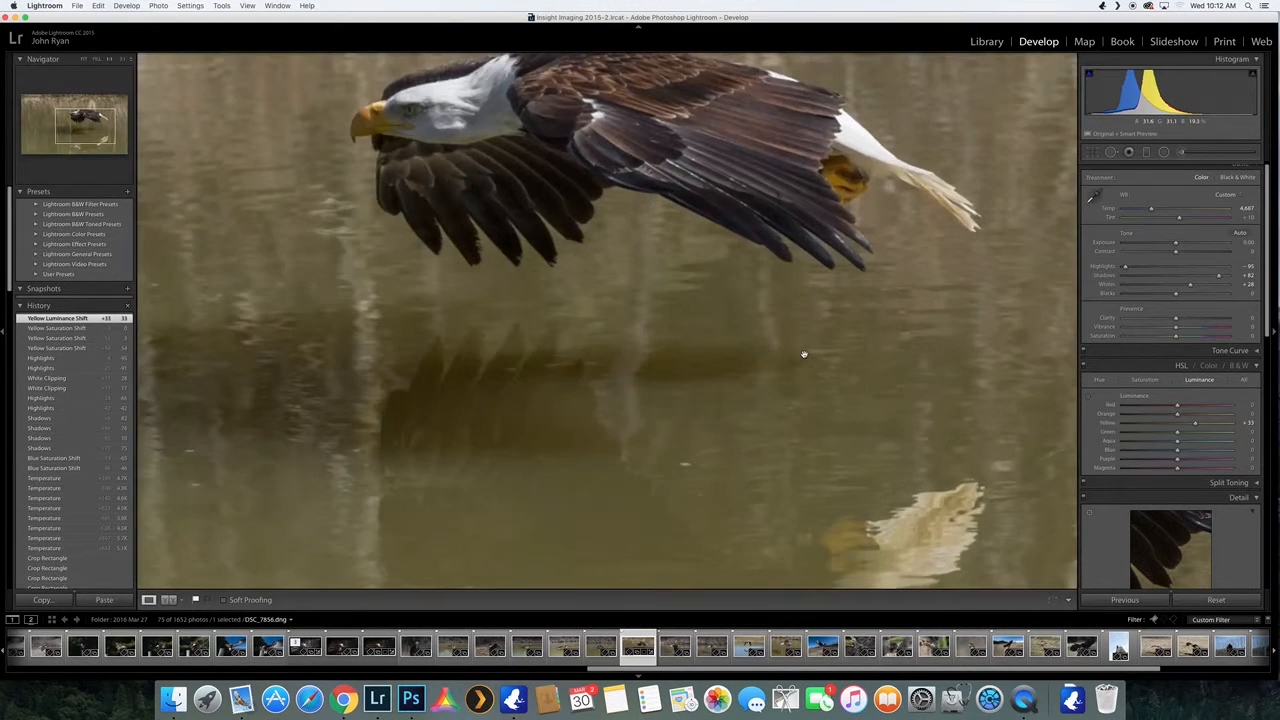
left_click_drag(743, 277, 749, 420)
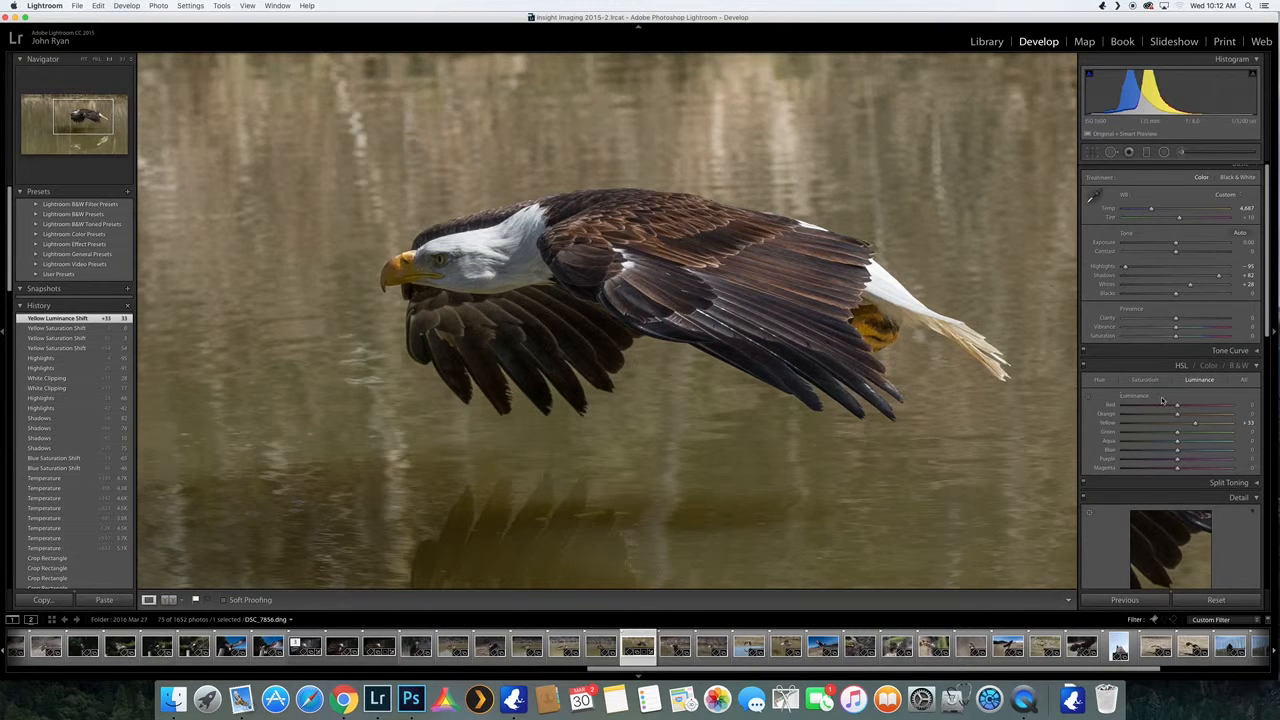
Focus the detail preview on the eagle's head, compare strong and zero sharpening, and settle on an amount of 66.
scroll(1170, 400, "down", 3)
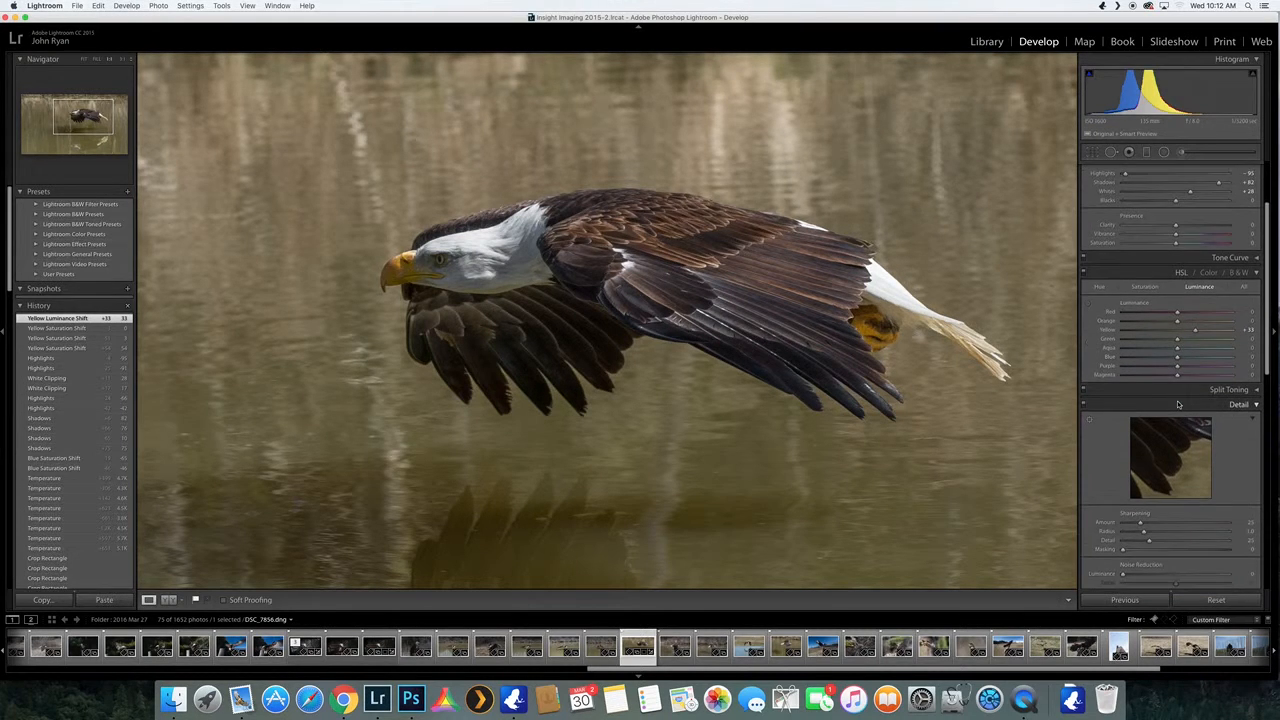
scroll(1178, 404, "down", 1)
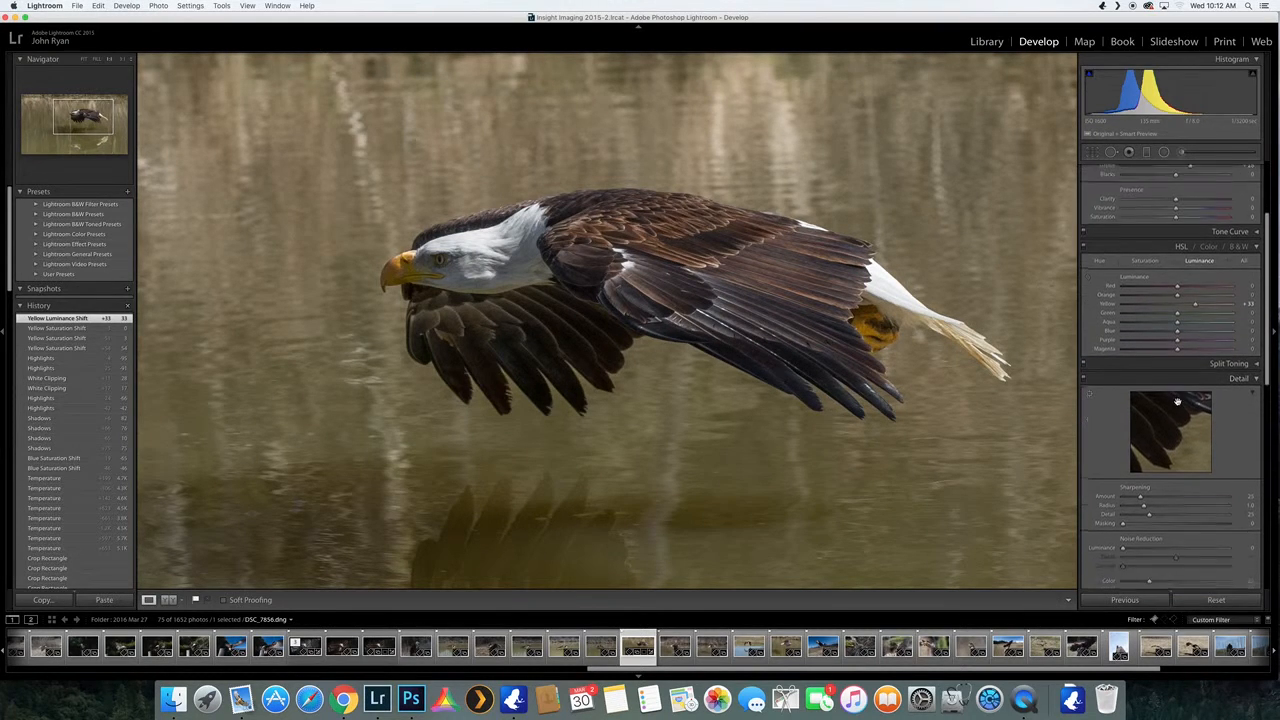
left_click(1089, 391)
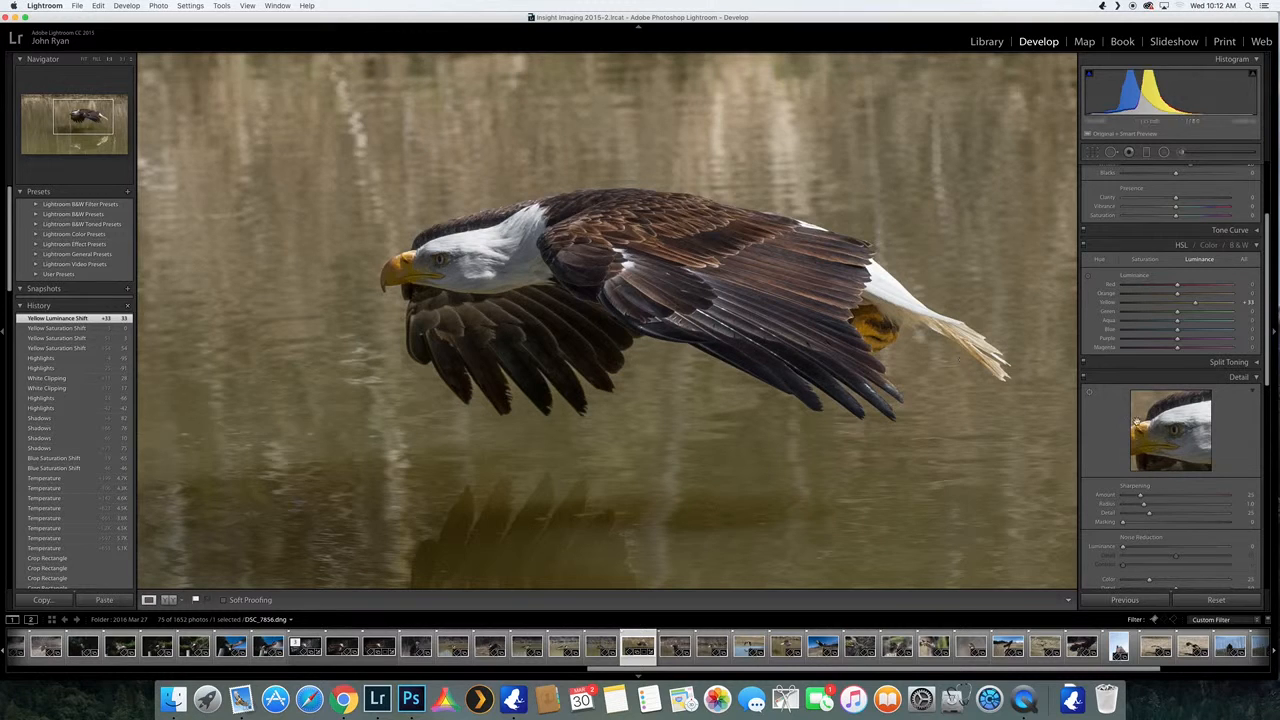
left_click(1168, 497)
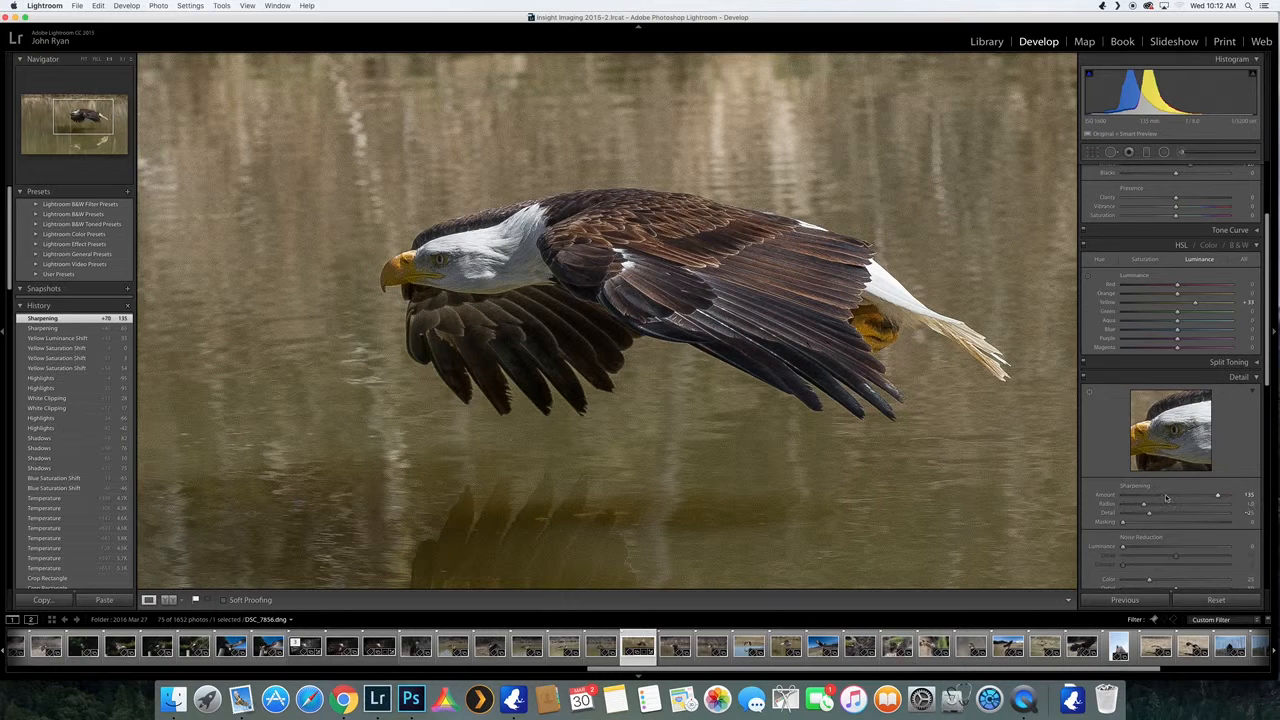
left_click_drag(1170, 497, 1123, 497)
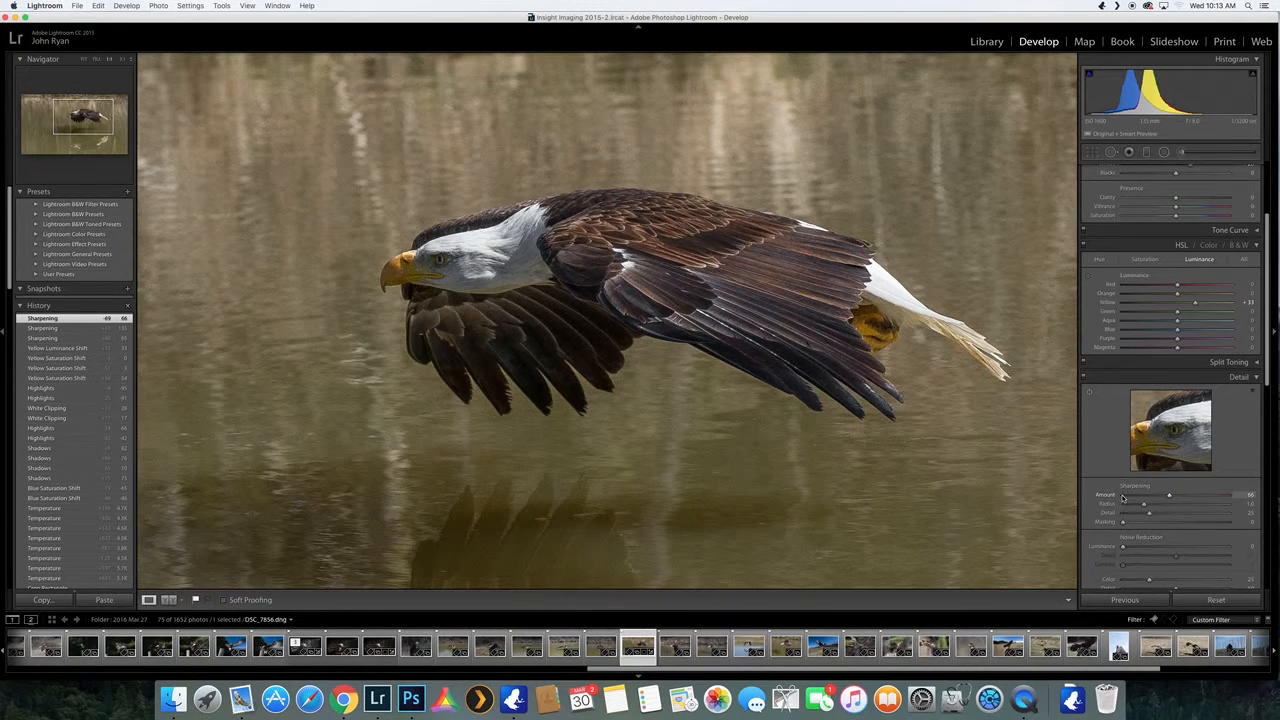
left_click(1123, 497)
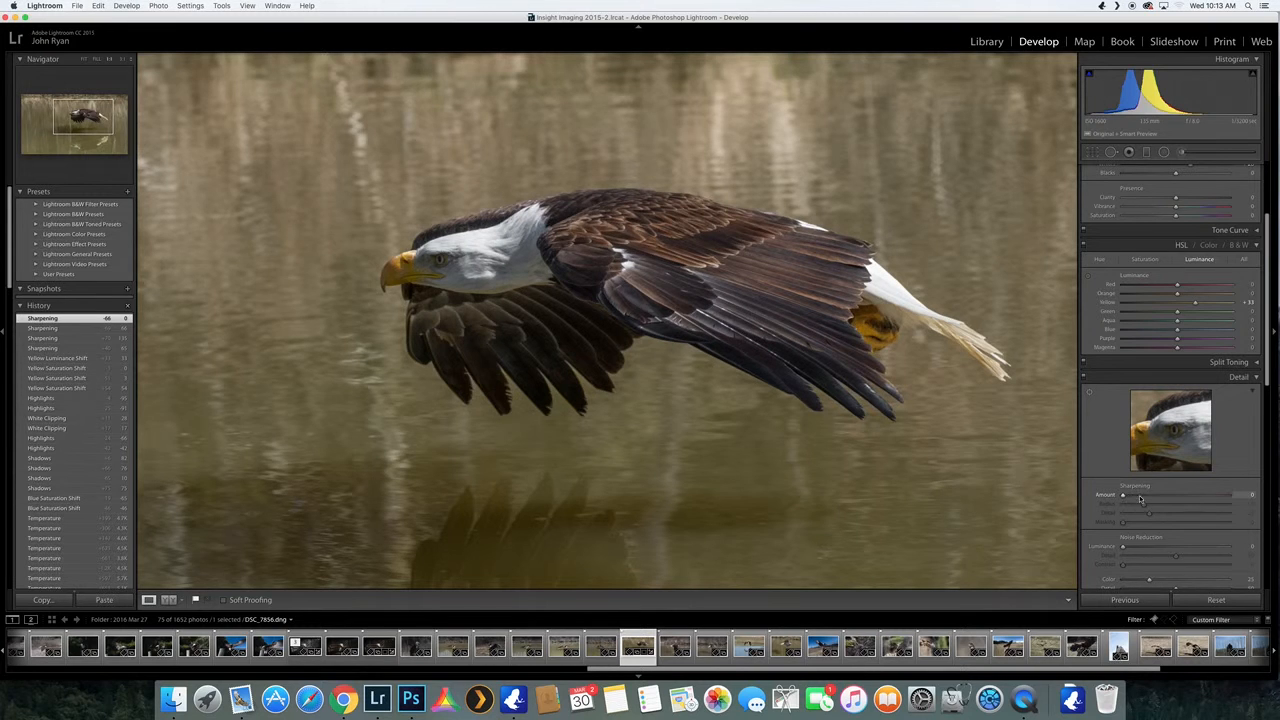
left_click(1170, 497)
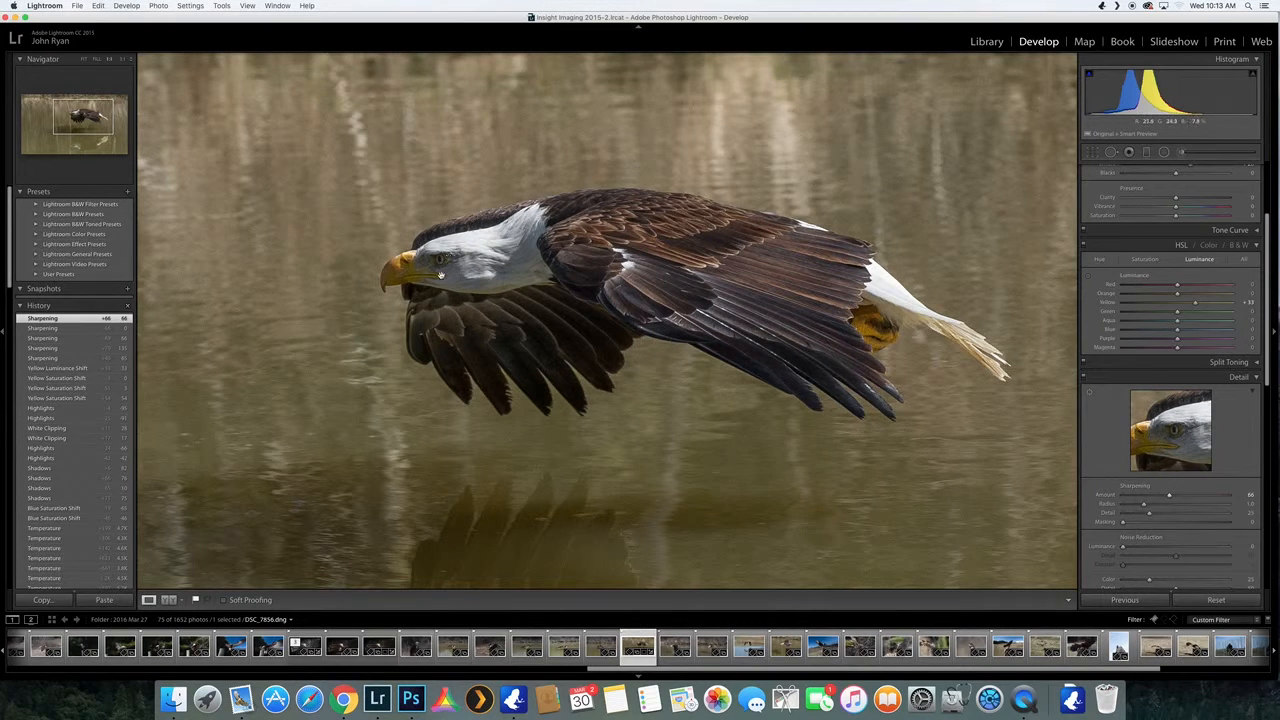
Set the sharpening masking to 48 and the luminance noise reduction to 21.
left_click(1174, 524)
left_click(1146, 549)
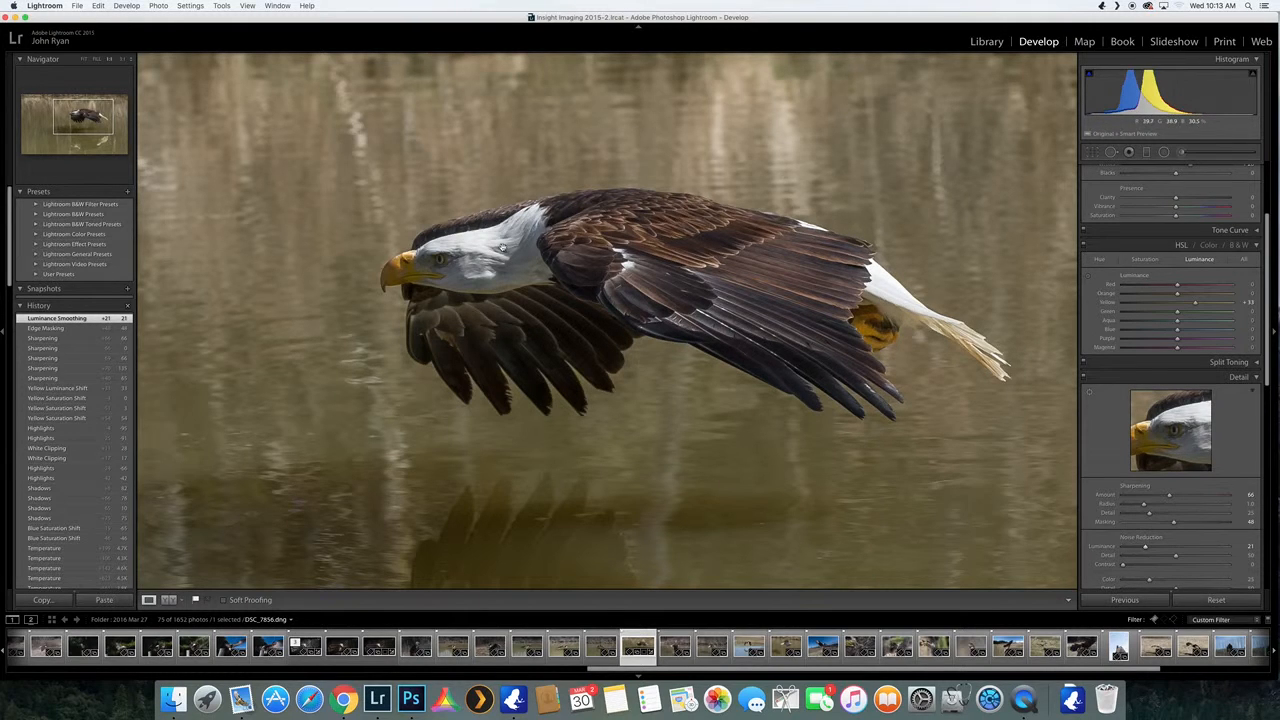
scroll(1196, 477, "down", 5)
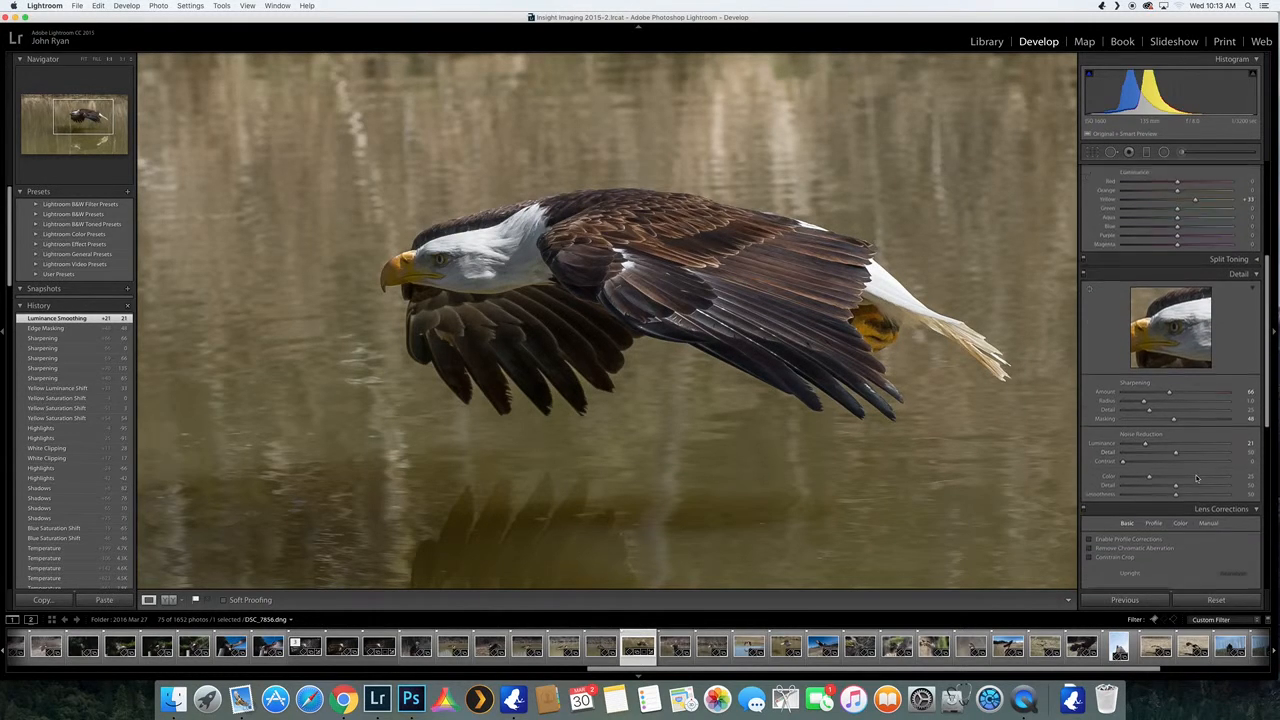
scroll(1196, 477, "up", 8)
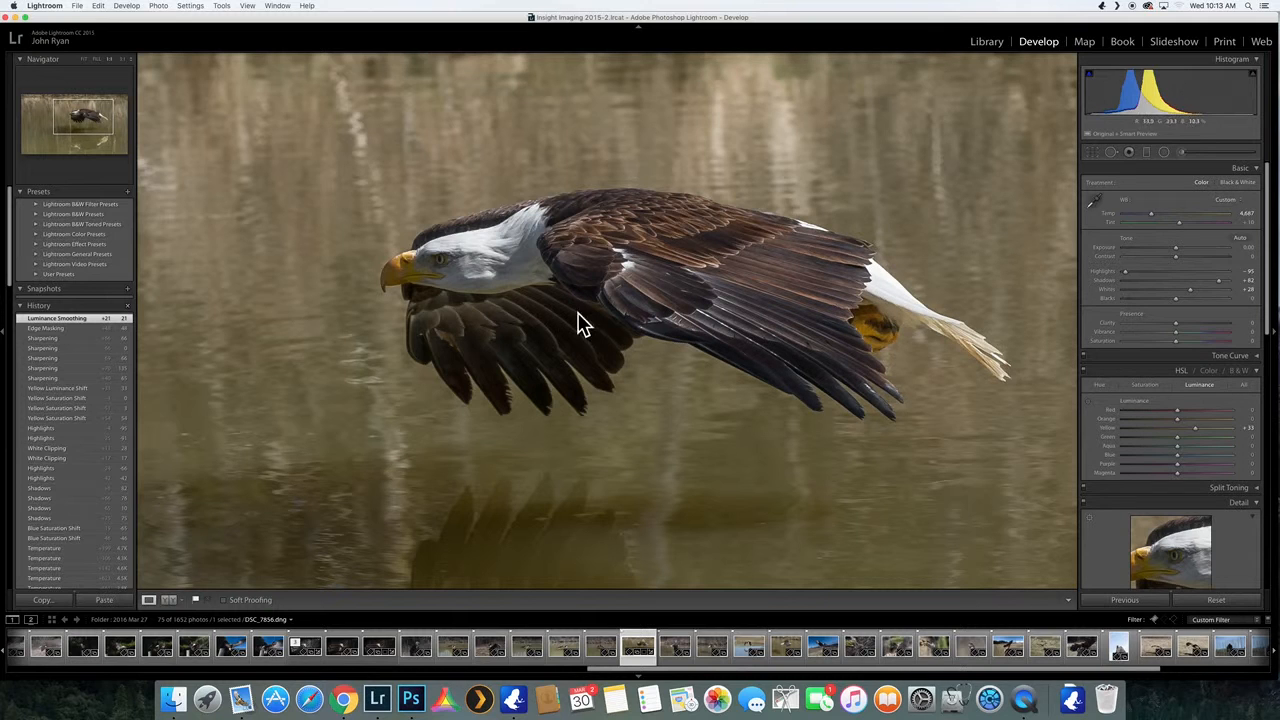
Try brightening the eagle's face and beak using the Adjustment Brush with Exposure 1.00 and Auto Mask on.
left_click(1182, 153)
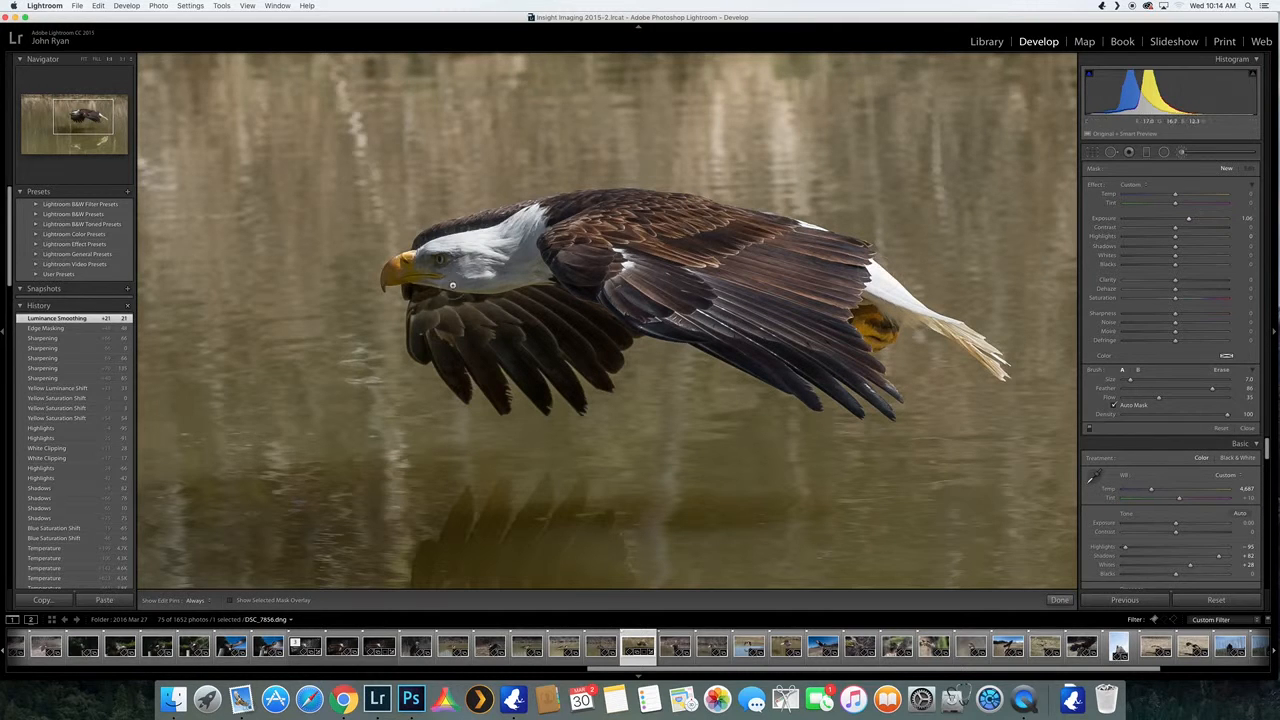
key("bracketleft")
key("bracketleft")
key("bracketright")
key("bracketright")
key("bracketright")
key("bracketleft")
mouse_move(438, 266)
left_mouse_down()
mouse_move(449, 267)
mouse_move(398, 271)
left_mouse_up()
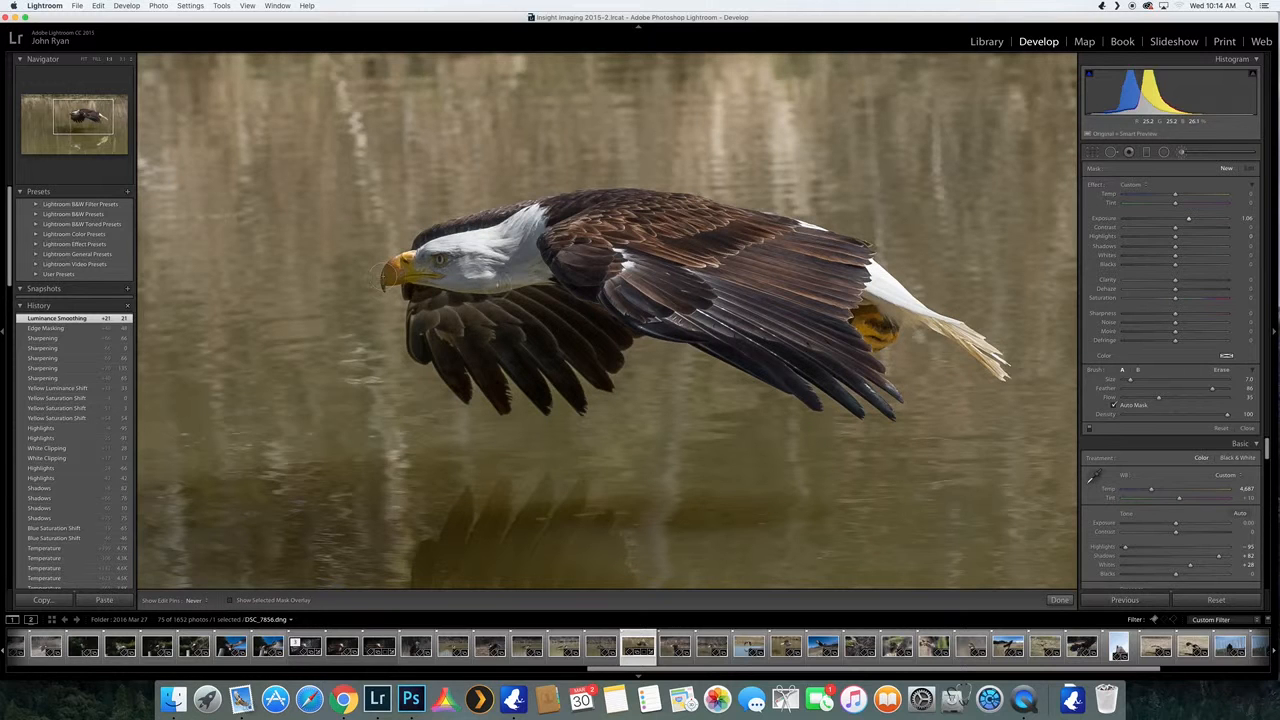
left_click_drag(499, 286, 578, 293)
key("h")
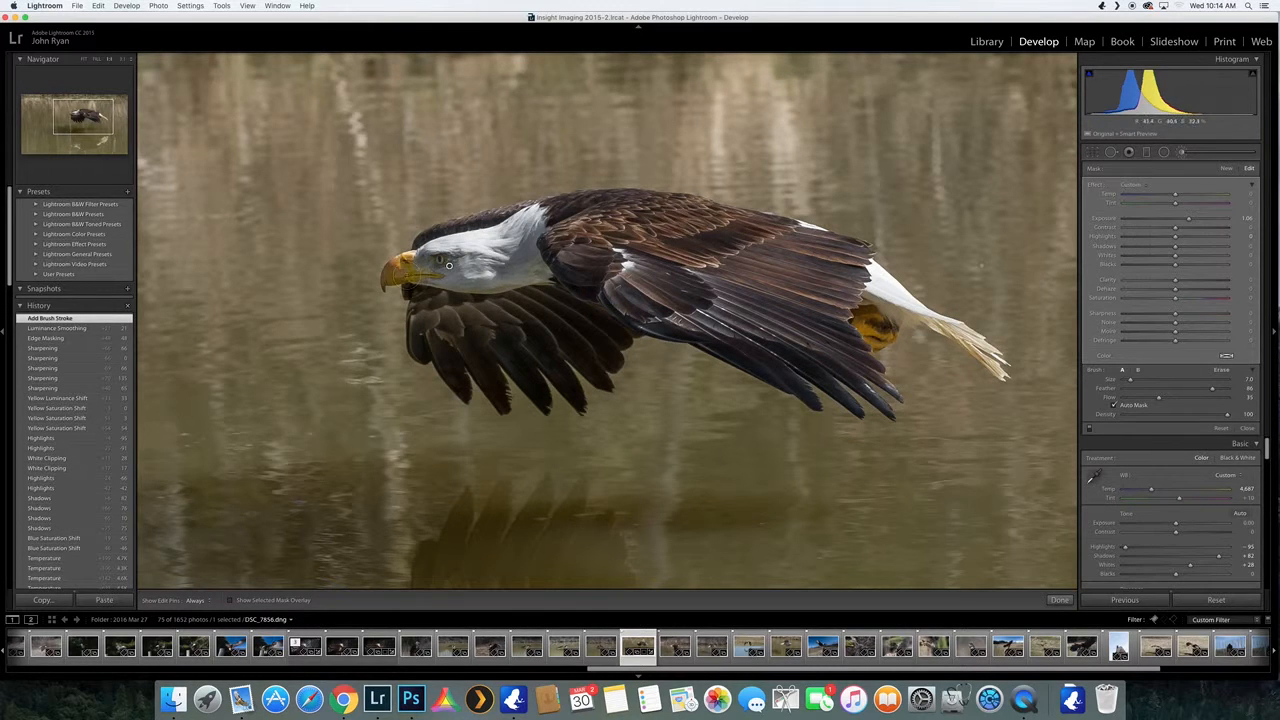
Try an exaggerated brush exposure of about 3.5 with test strokes over the water, and delete the adjustment.
left_click(1220, 222)
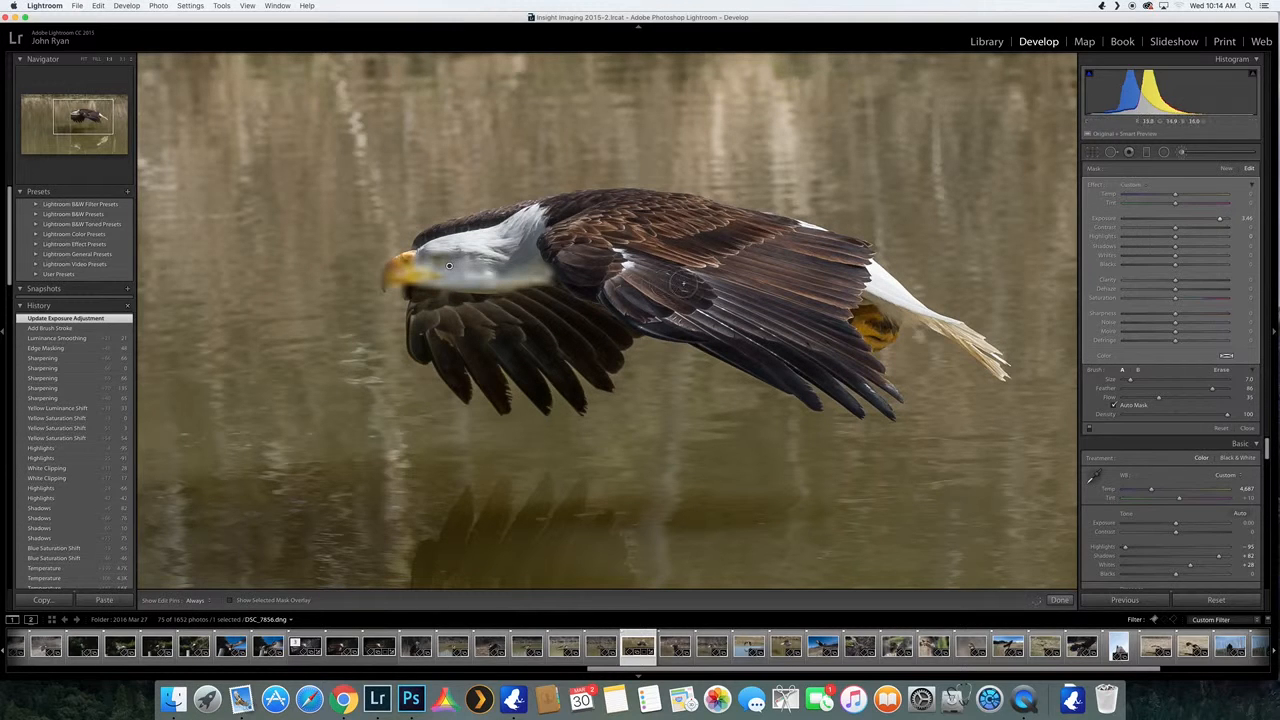
key("h")
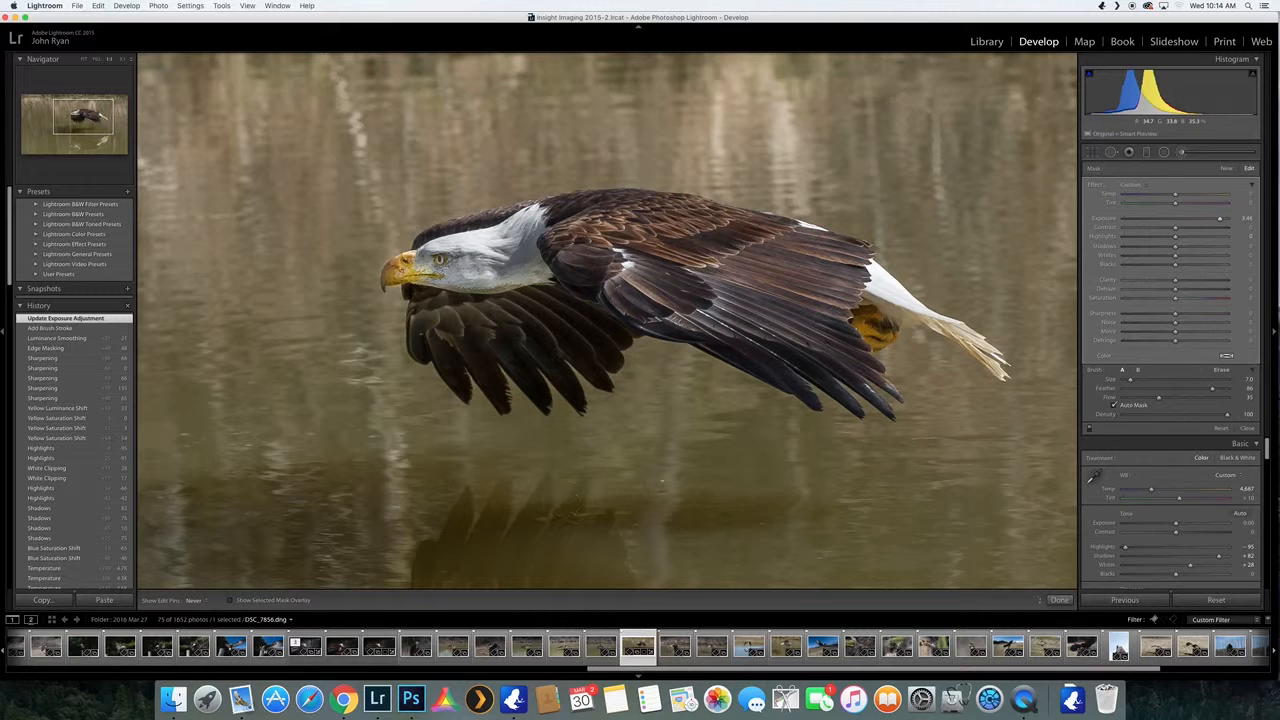
left_click_drag(493, 461, 380, 459)
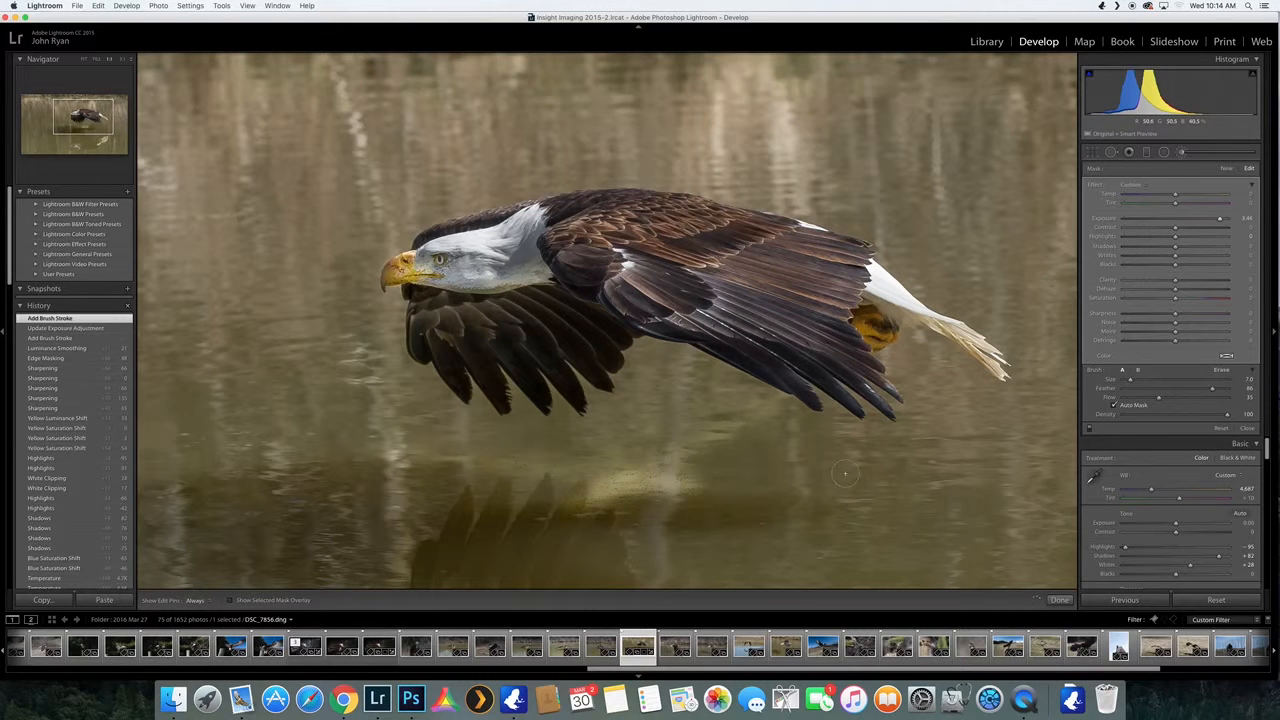
mouse_move(837, 493)
left_mouse_down()
mouse_move(463, 543)
mouse_move(775, 465)
mouse_move(553, 385)
mouse_move(664, 448)
left_mouse_up()
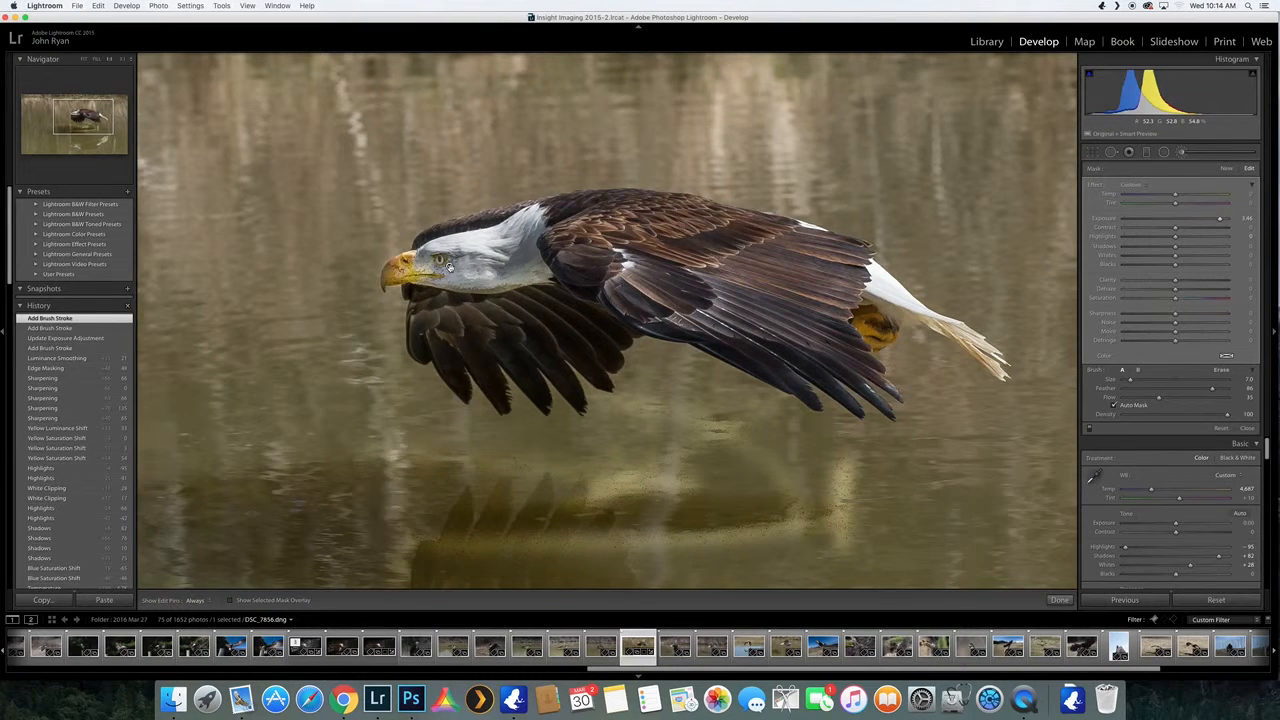
key("Delete")
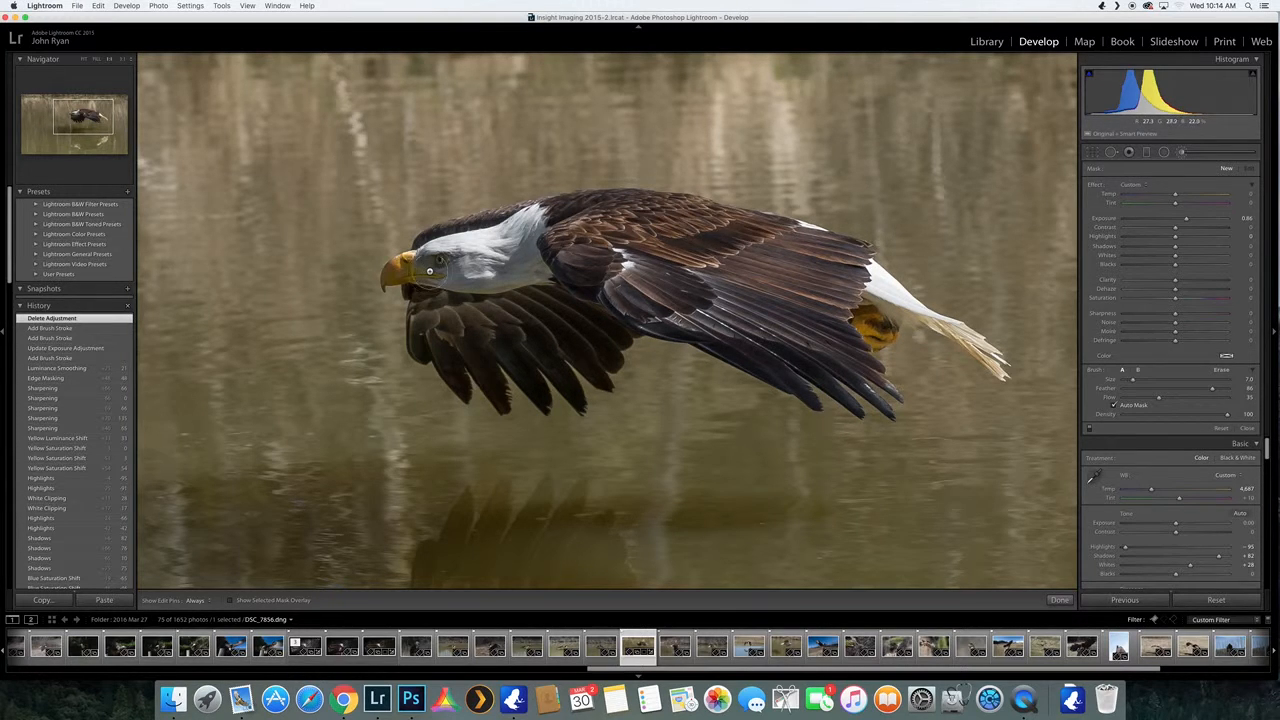
Brush an exposure boost of about 0.86 over the eagle's lower face and shaded near wing.
scroll(429, 270, "up", 4)
scroll(429, 270, "down", 6)
key("h")
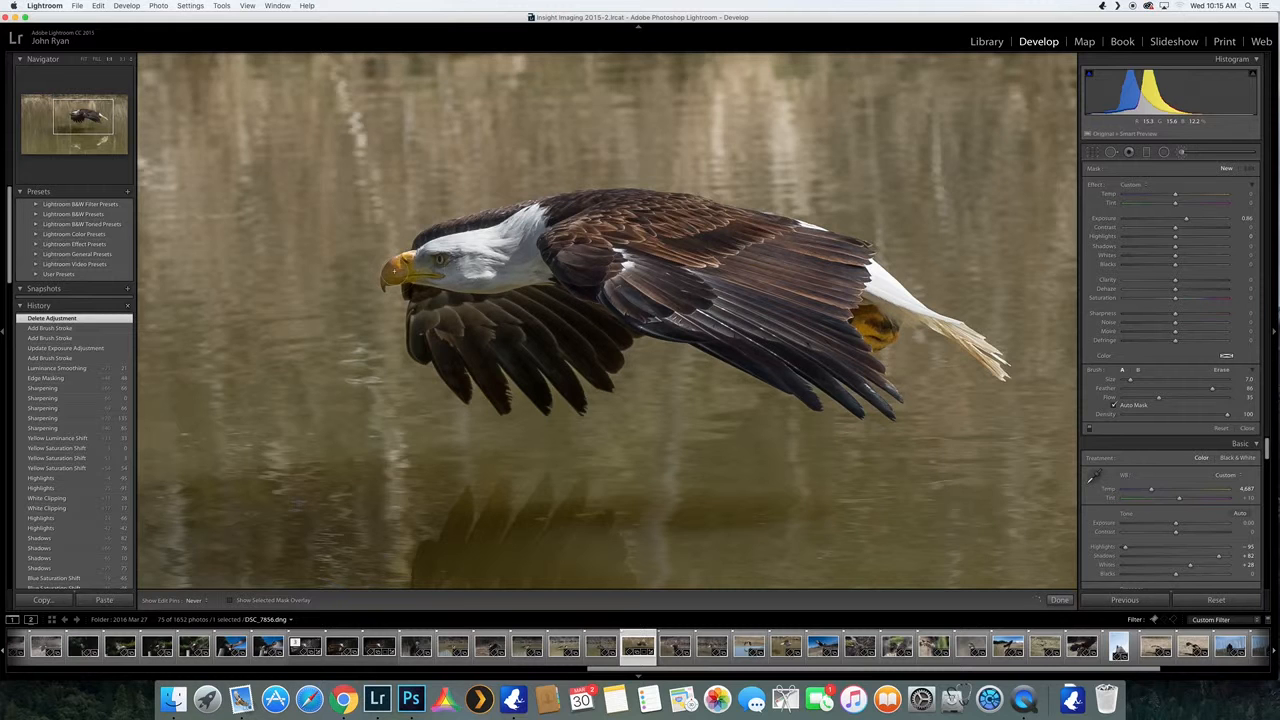
left_click_drag(575, 310, 550, 300)
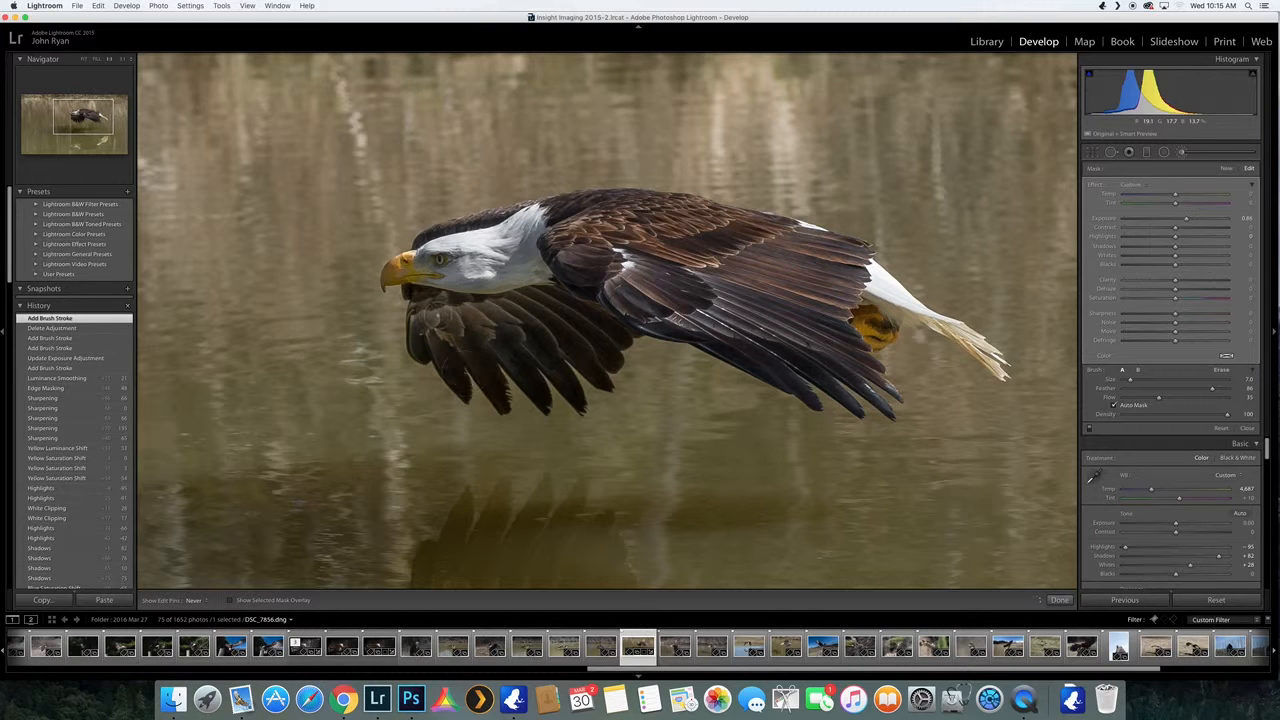
mouse_move(605, 331)
left_mouse_down()
mouse_move(560, 300)
mouse_move(588, 330)
mouse_move(532, 317)
left_mouse_up()
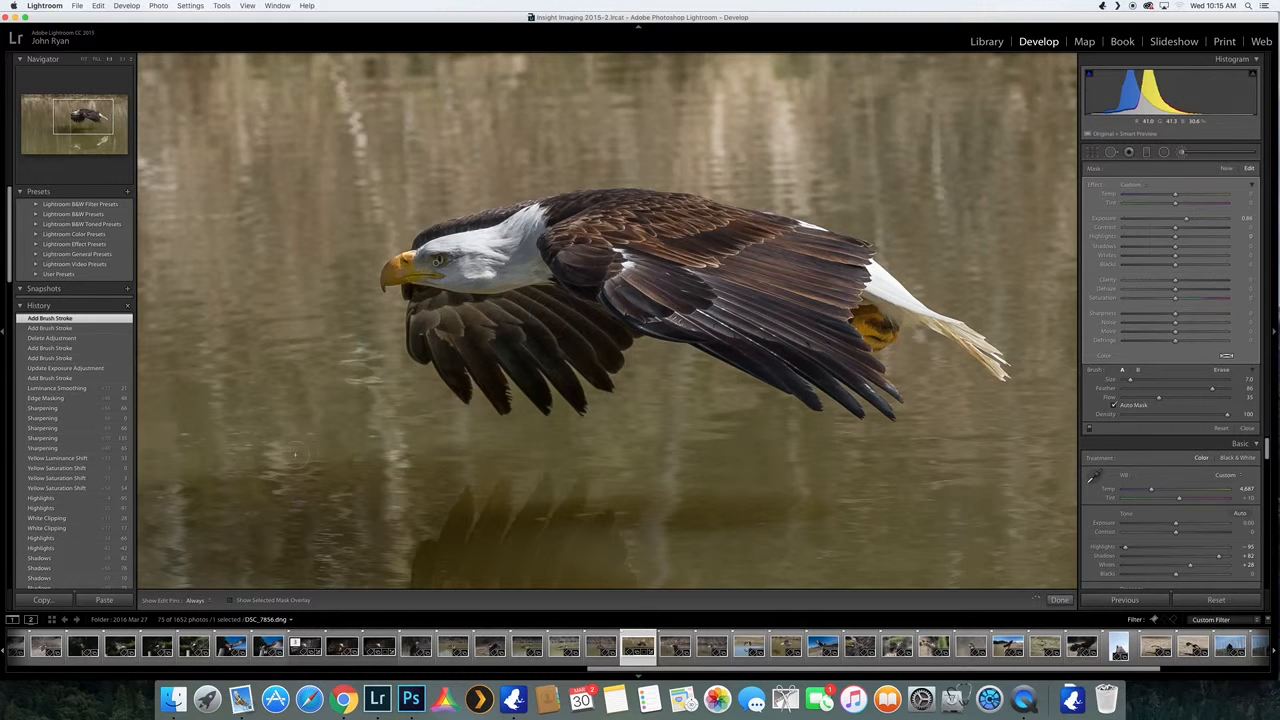
Show the mask overlay and fill in missed areas around the eagle's face and beak with a smaller brush.
left_click(231, 600)
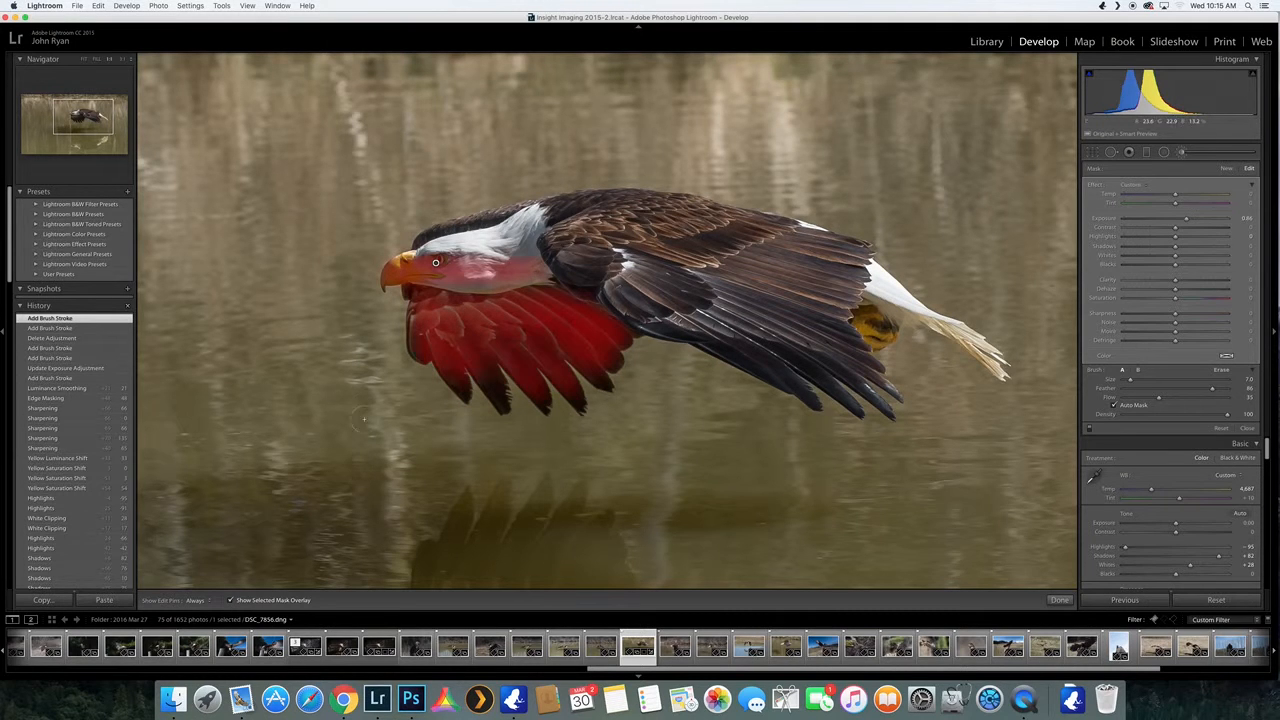
key("bracketleft")
key("bracketleft")
key("h")
left_click_drag(437, 283, 405, 268)
key("bracketleft")
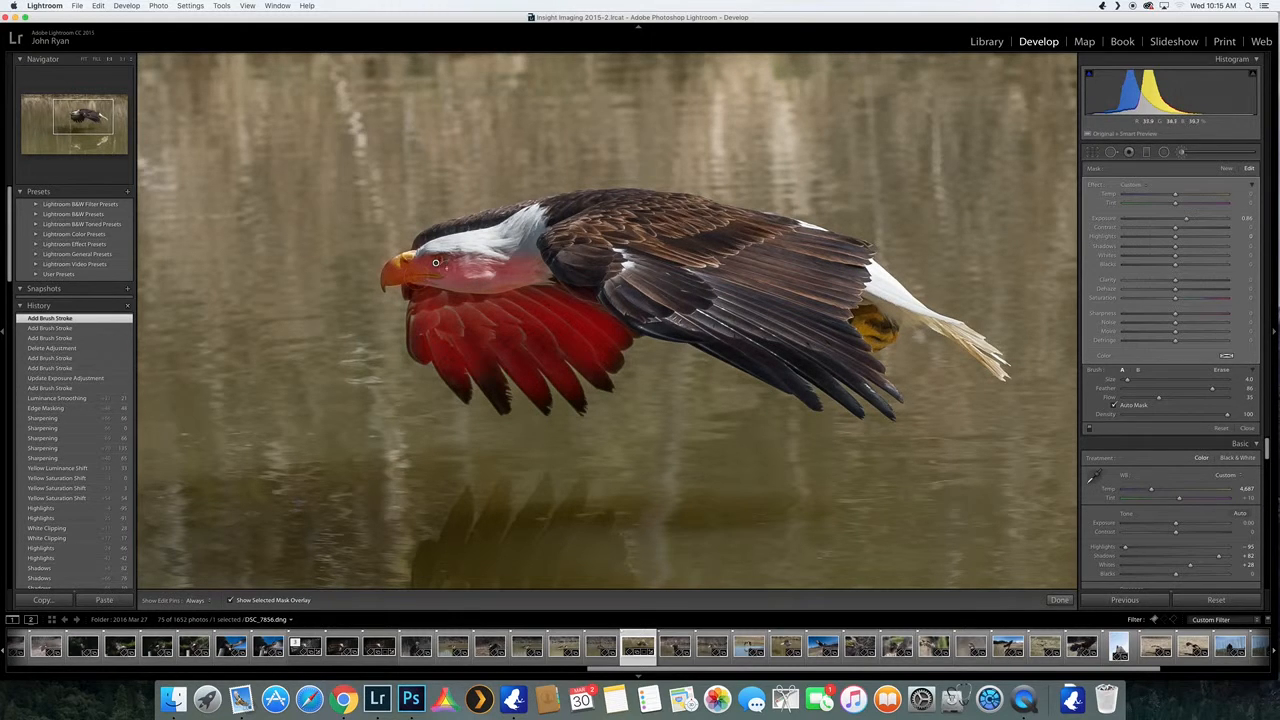
Extend the brush mask over the base of the shaded wing and hide the mask overlay.
key("h")
left_click_drag(537, 314, 560, 321)
key("h")
left_click(232, 600)
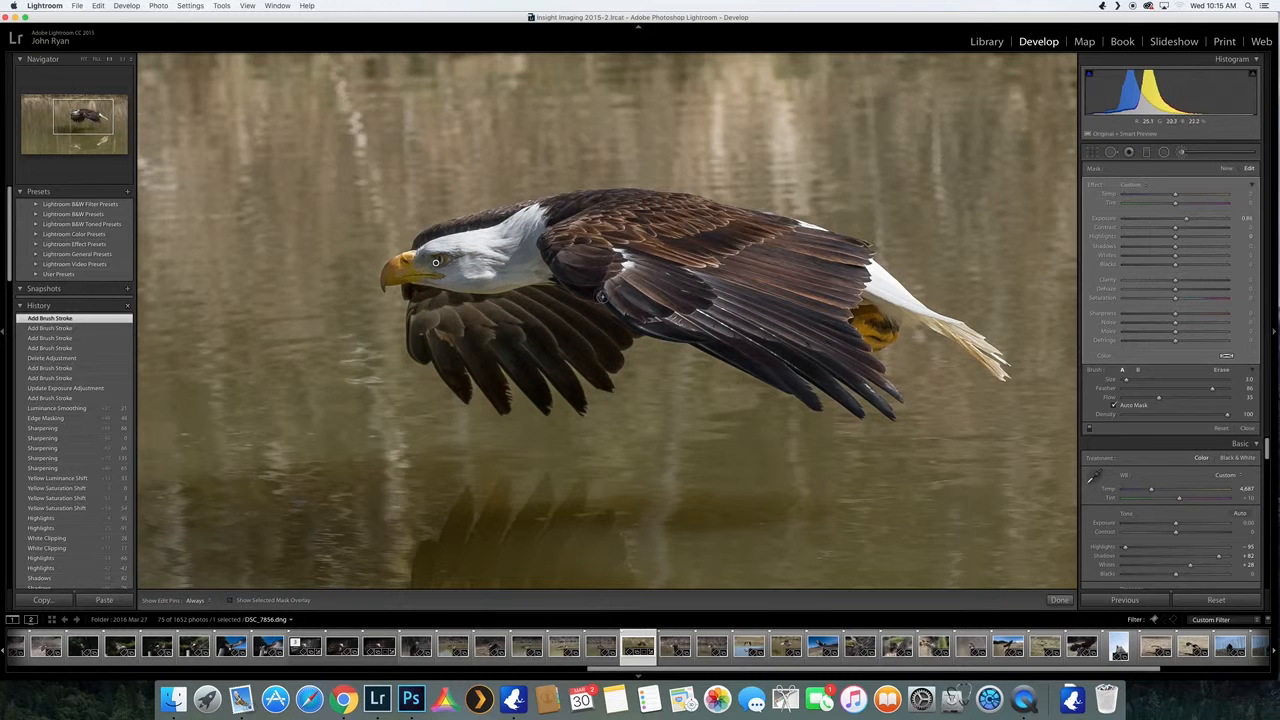
Start a new brush adjustment at size 6 and brighten the dark feathers toward the rear of the upper wing.
key("bracketright")
left_click(1229, 169)
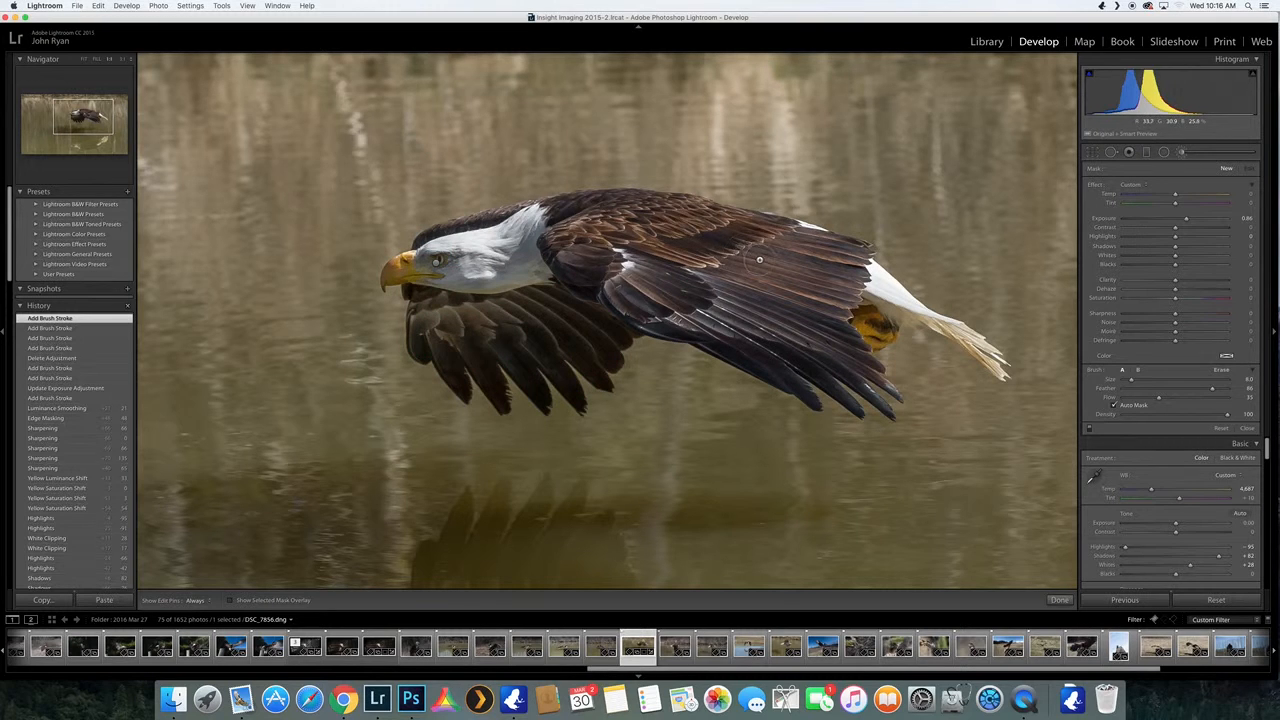
key("bracketleft")
key("h")
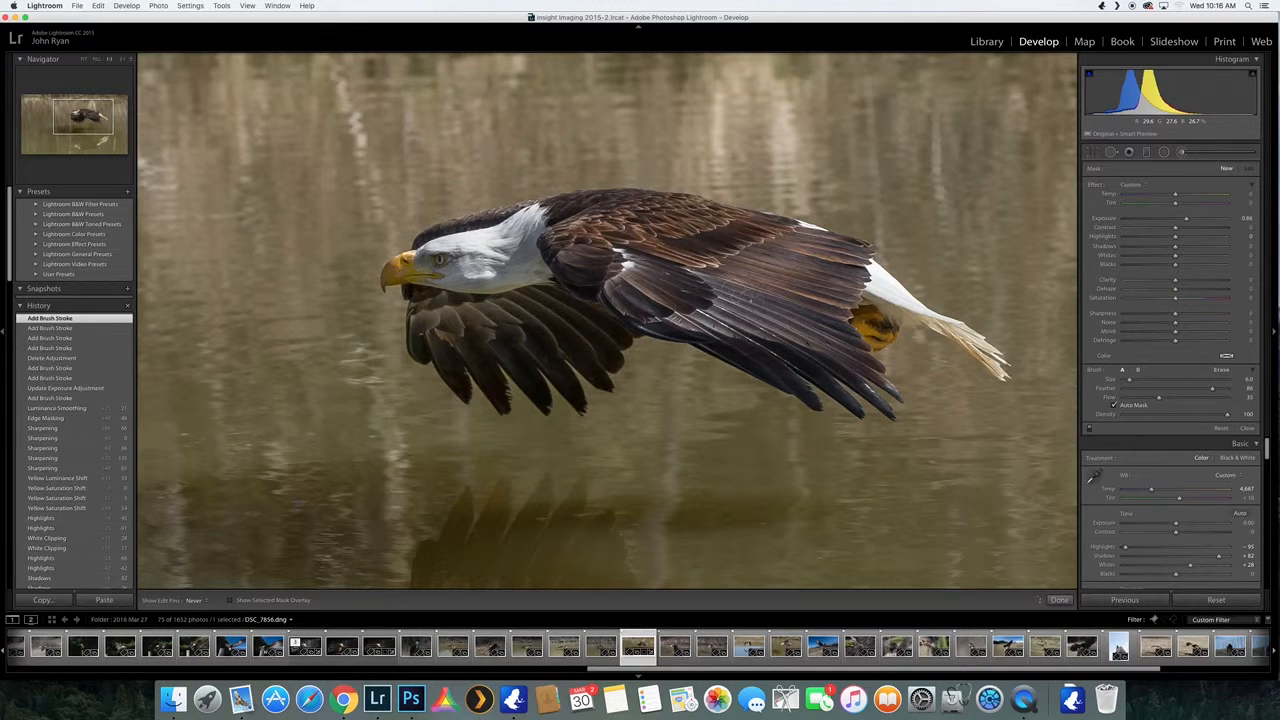
mouse_move(799, 236)
left_mouse_down()
mouse_move(740, 225)
mouse_move(700, 241)
mouse_move(758, 242)
left_mouse_up()
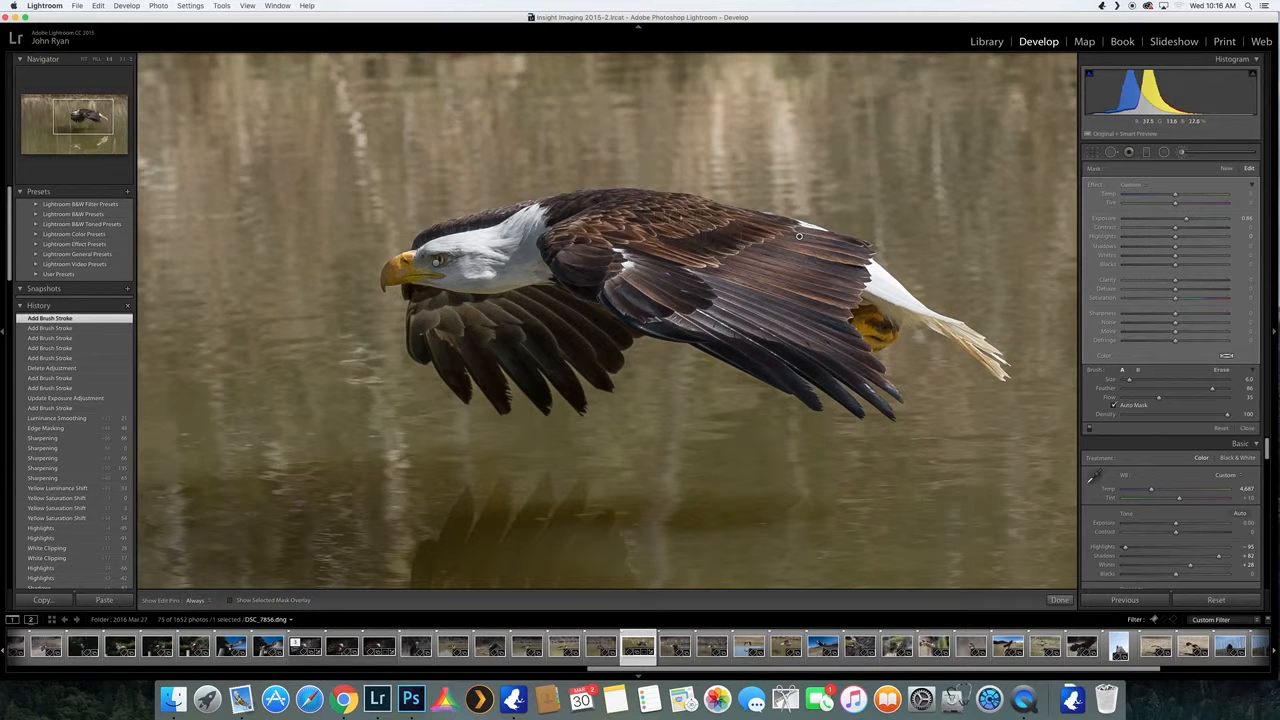
Hide the adjustment pins and extend the 0.86 exposure brush across the middle feathers of the upper wing.
key("h")
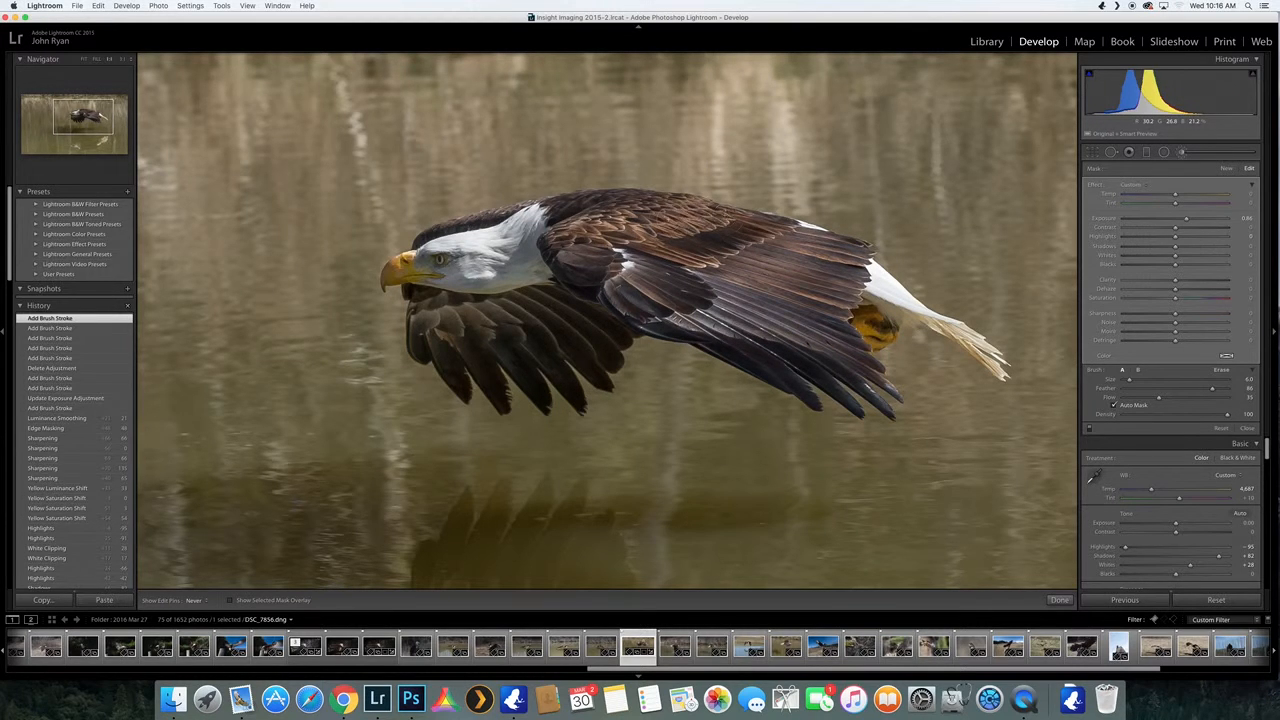
left_click_drag(684, 239, 757, 240)
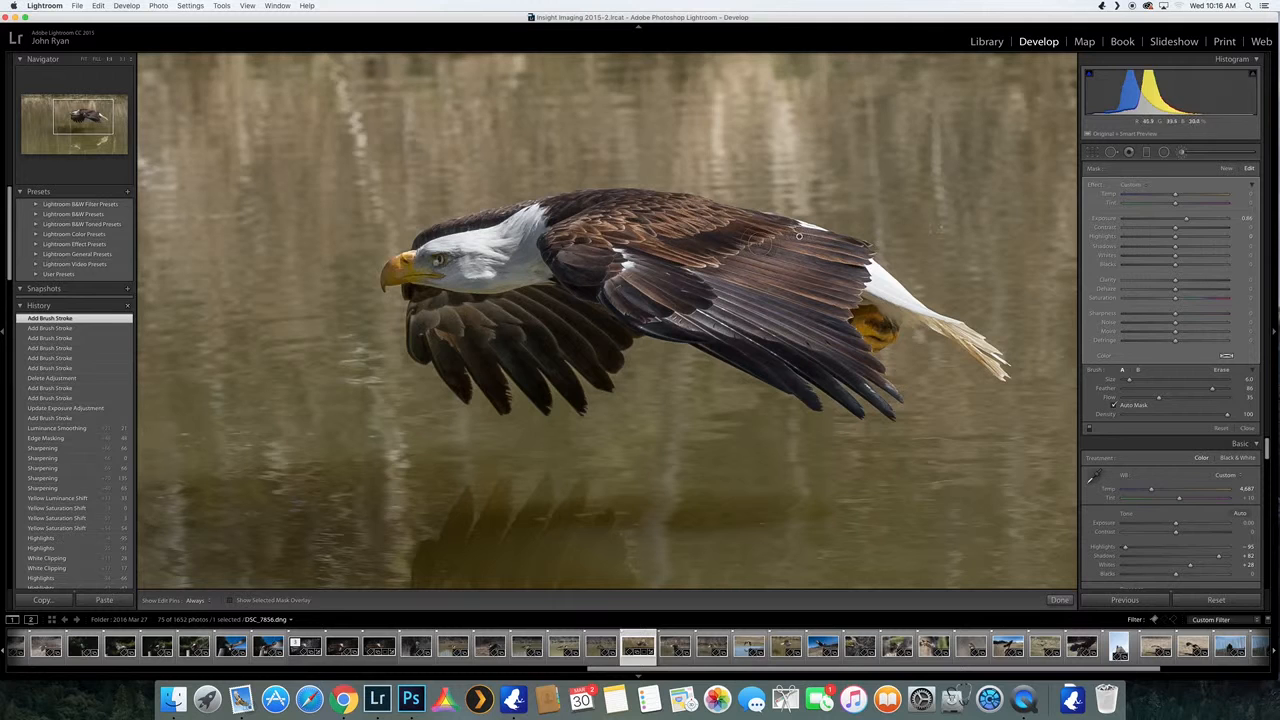
Try a new brush adjustment at about -3.96 exposure on the water below the eagle and delete it.
left_click(1228, 169)
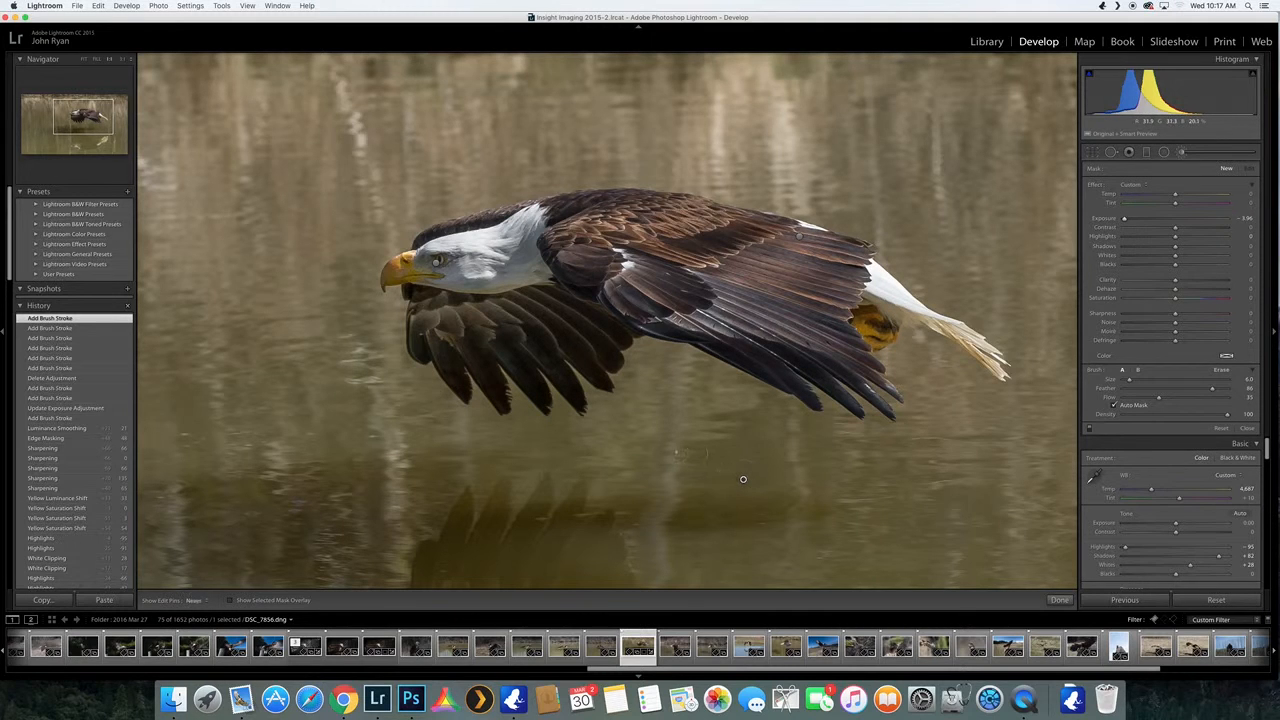
mouse_move(721, 455)
left_mouse_down()
mouse_move(702, 513)
mouse_move(830, 500)
mouse_move(722, 435)
mouse_move(930, 490)
left_mouse_up()
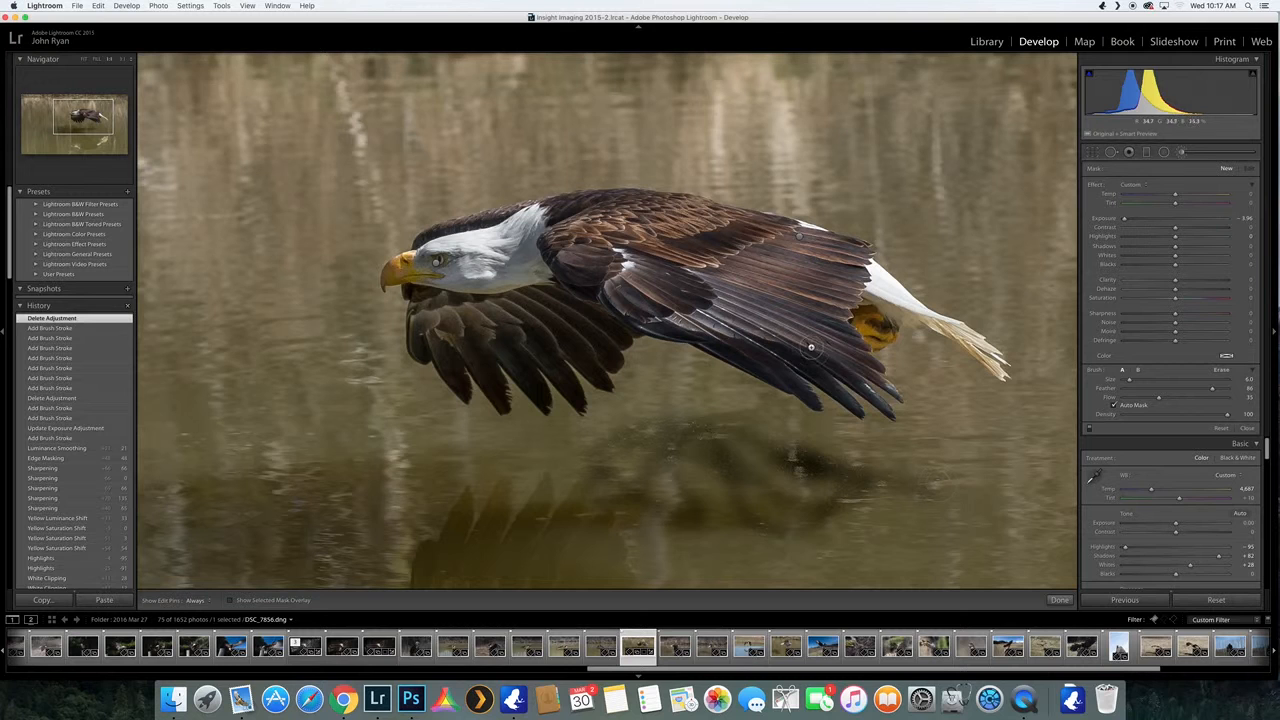
key("Delete")
Set the new brush's exposure to about -1.03 and darken the bright feathers across the upper wing.
left_click_drag(1167, 219, 1162, 220)
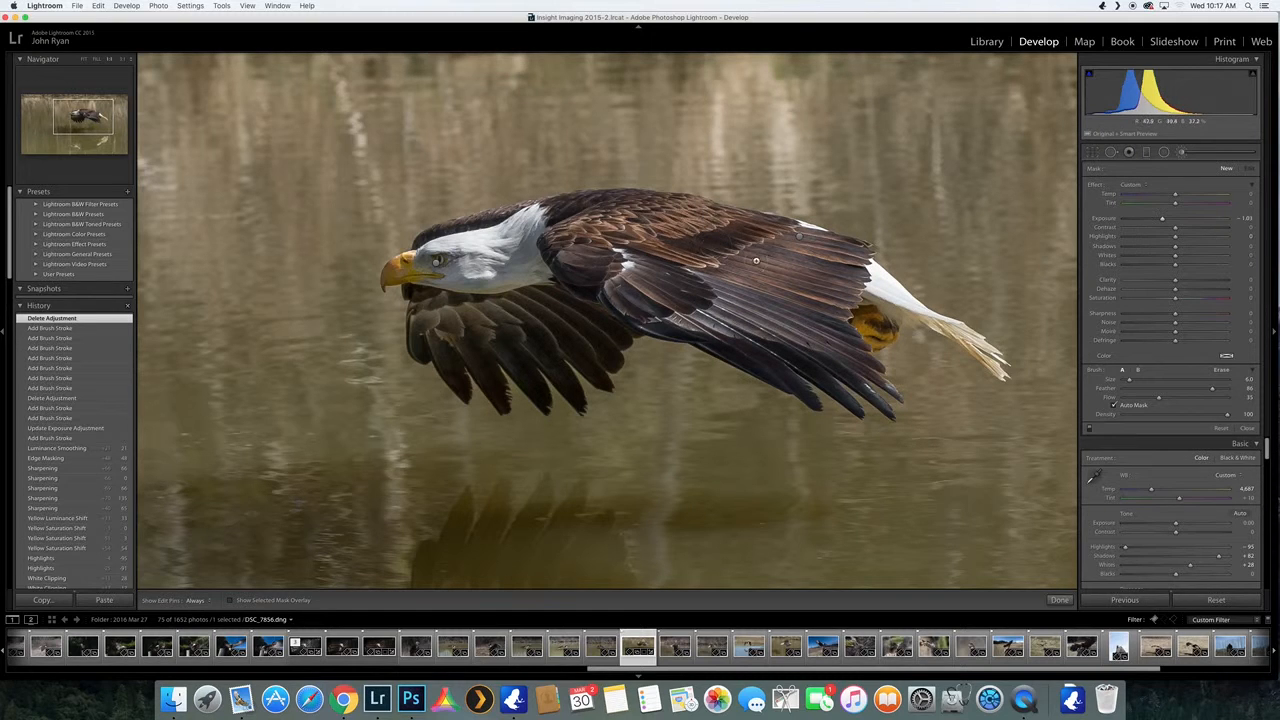
left_click_drag(733, 242, 684, 249)
mouse_move(800, 237)
left_mouse_down()
mouse_move(844, 268)
mouse_move(838, 320)
left_mouse_up()
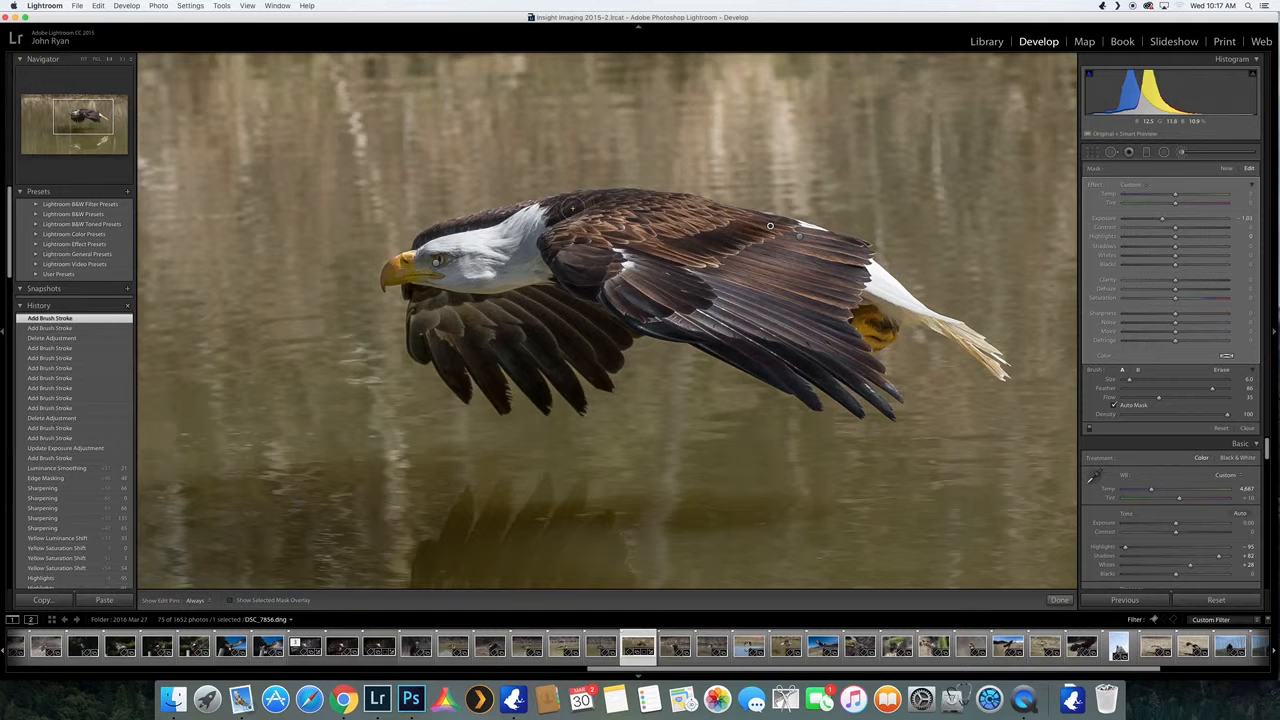
left_click_drag(688, 258, 764, 231)
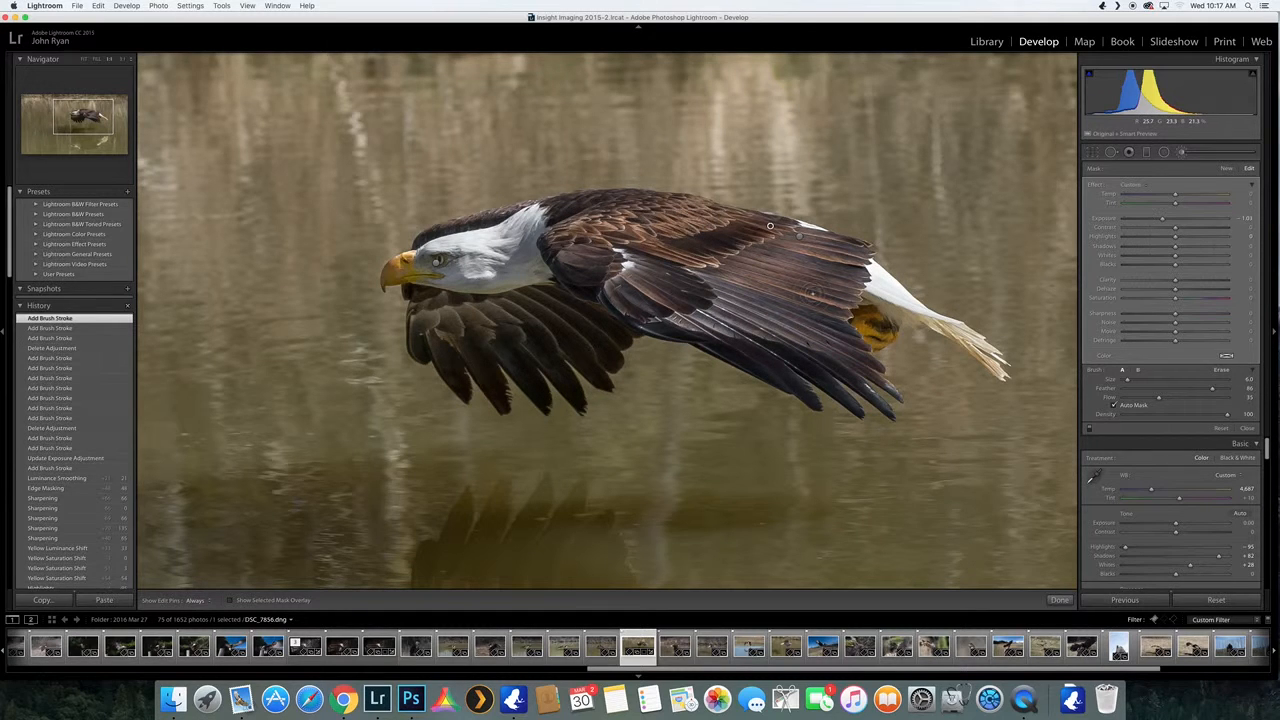
Continue the darkening brush at a smaller size over the upper wing's rear feathers and its front edge near the neck.
key("h")
left_click(840, 296)
key("h")
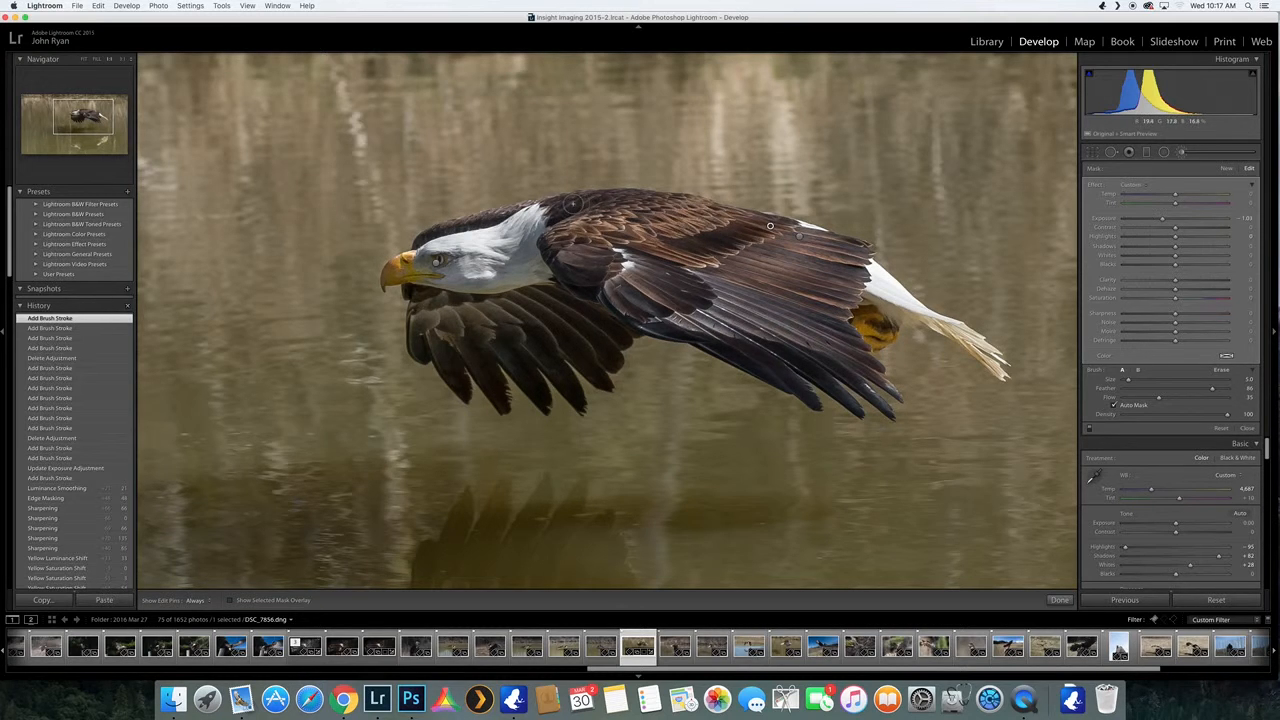
key("h")
left_click(570, 205)
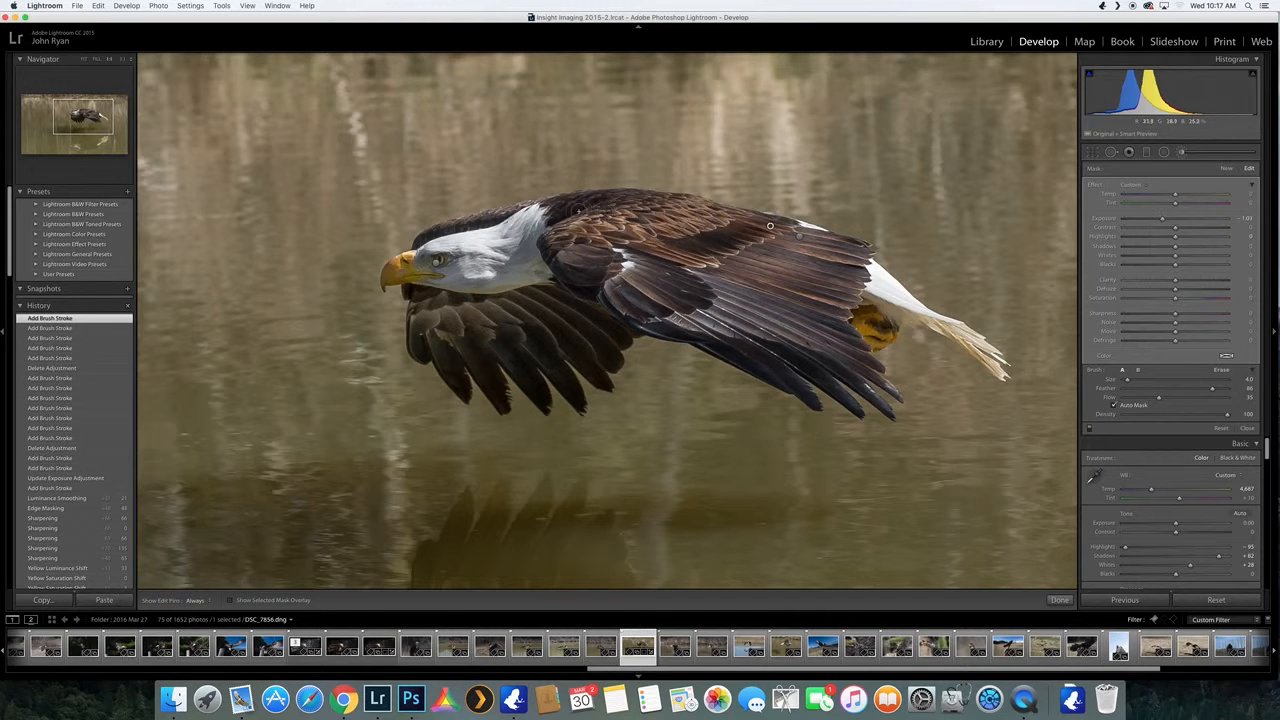
key("h")
left_click(568, 208)
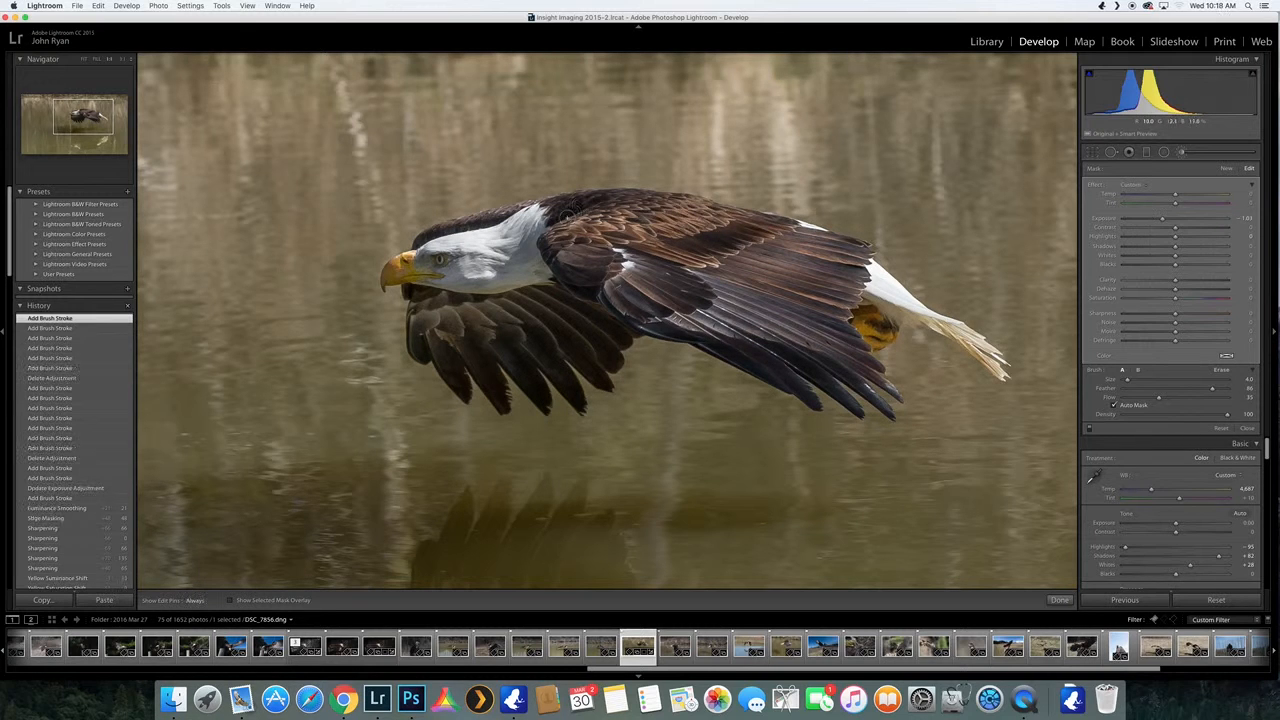
Start a new brush adjustment at 0.86 exposure, brighten the upper wing's top front feathers, and close the brush.
left_click(1228, 170)
left_click_drag(1187, 221, 1189, 221)
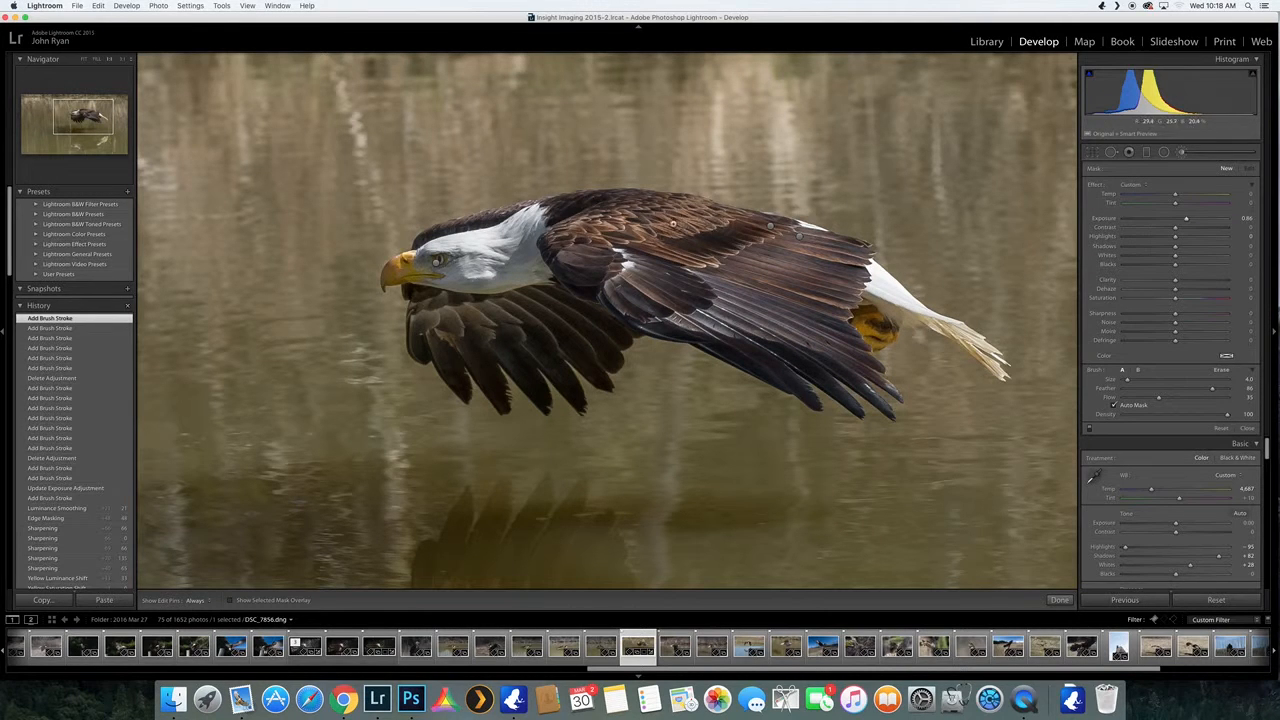
key("h")
left_click_drag(606, 211, 645, 196)
key("h")
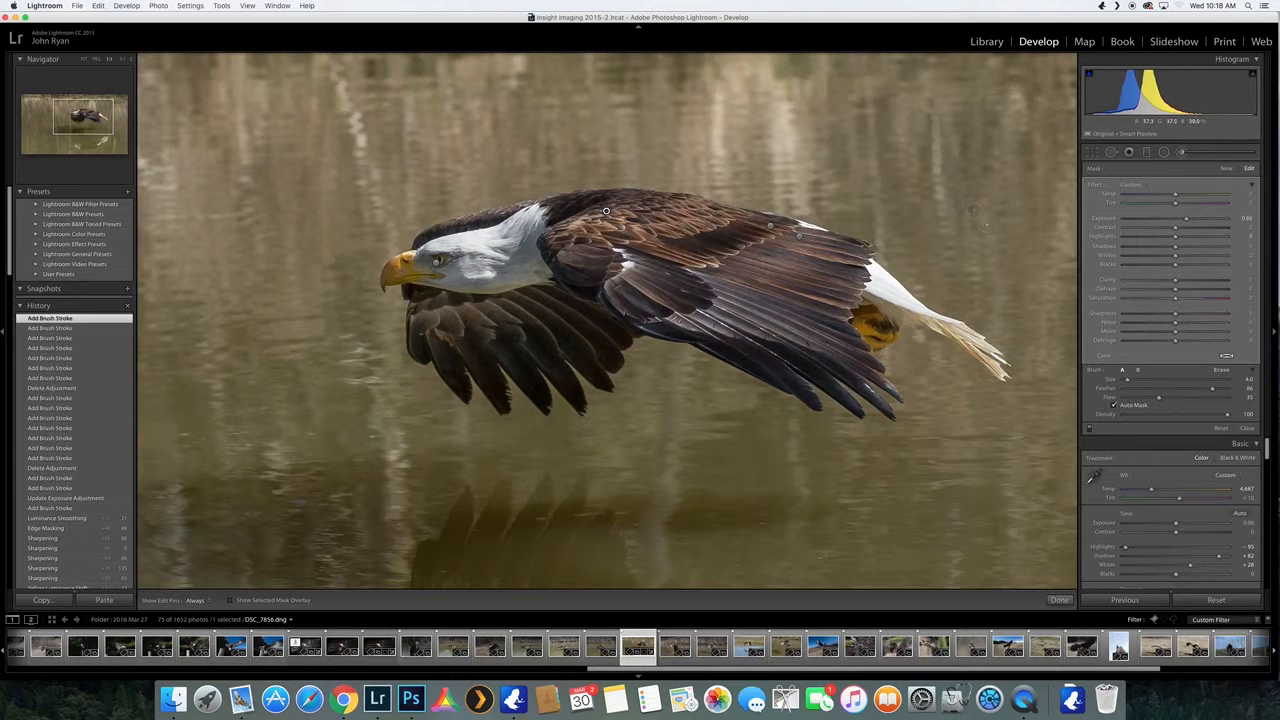
left_click(1182, 153)
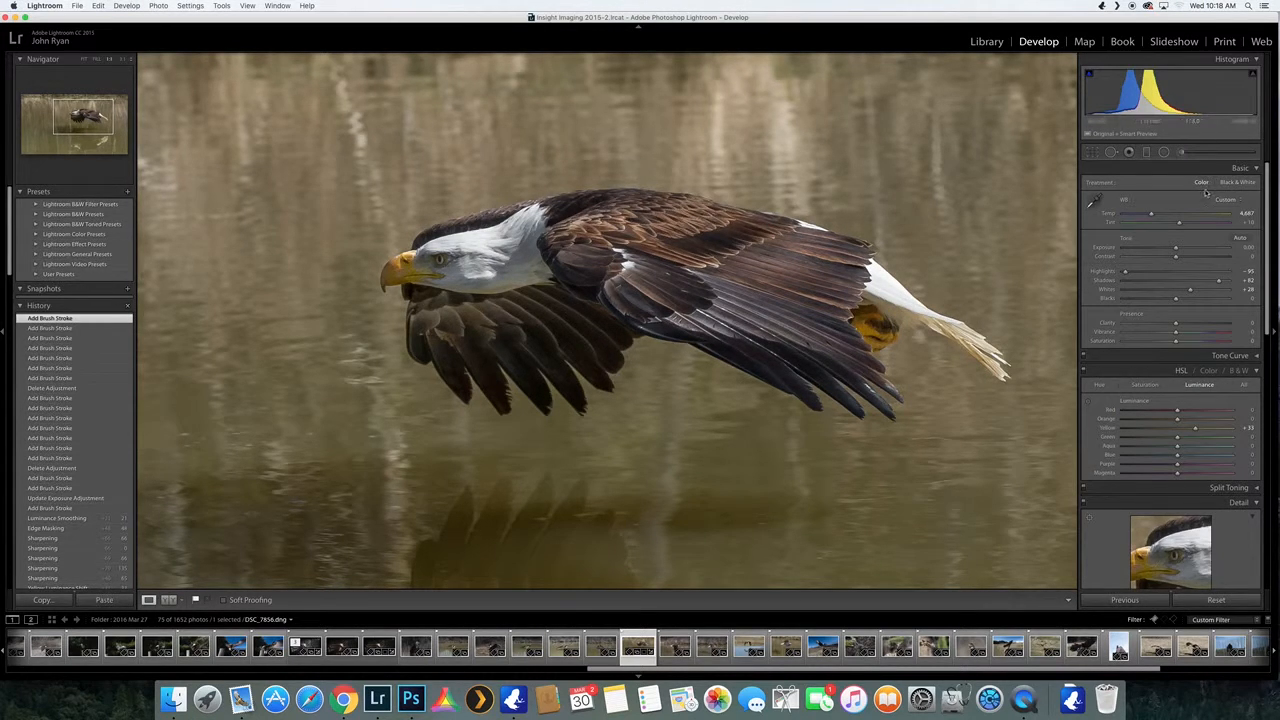
Start another brush adjustment at 0.86 exposure and size 4, painting the eagle's yellow feet and the shaded neck edge.
left_click(1181, 152)
left_click_drag(1183, 216, 1186, 217)
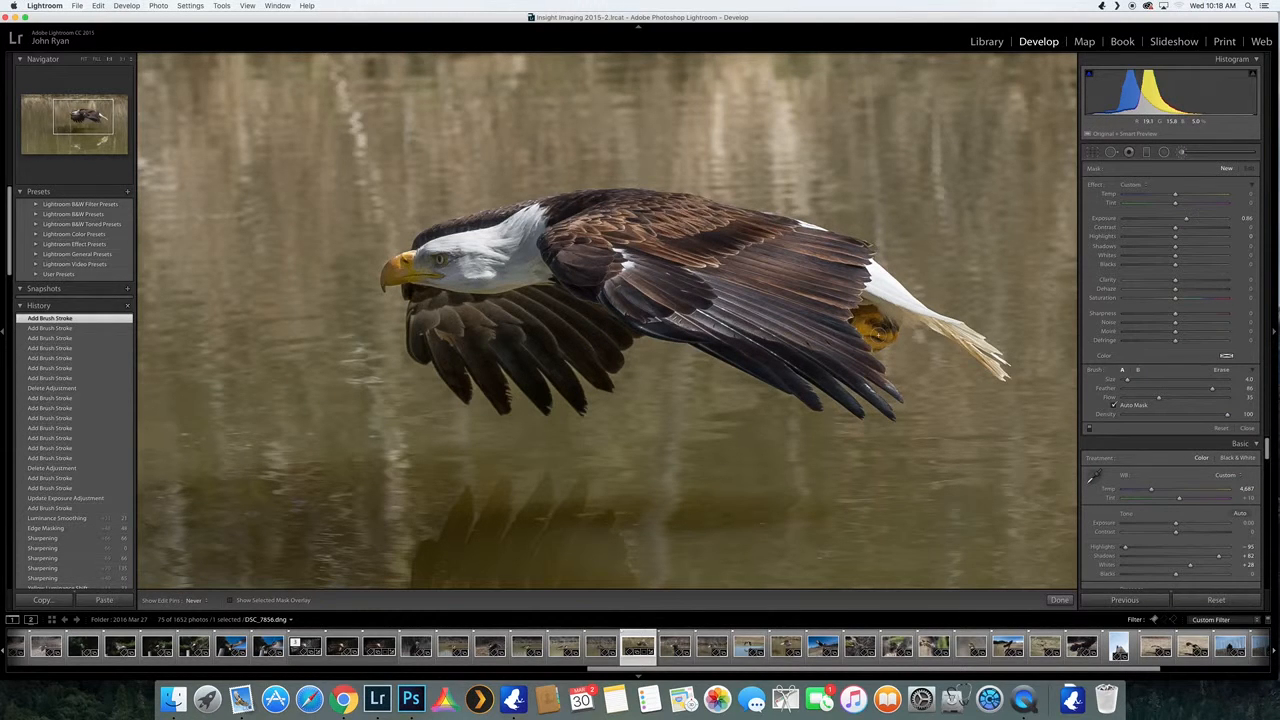
left_click_drag(886, 331, 882, 327)
key("h")
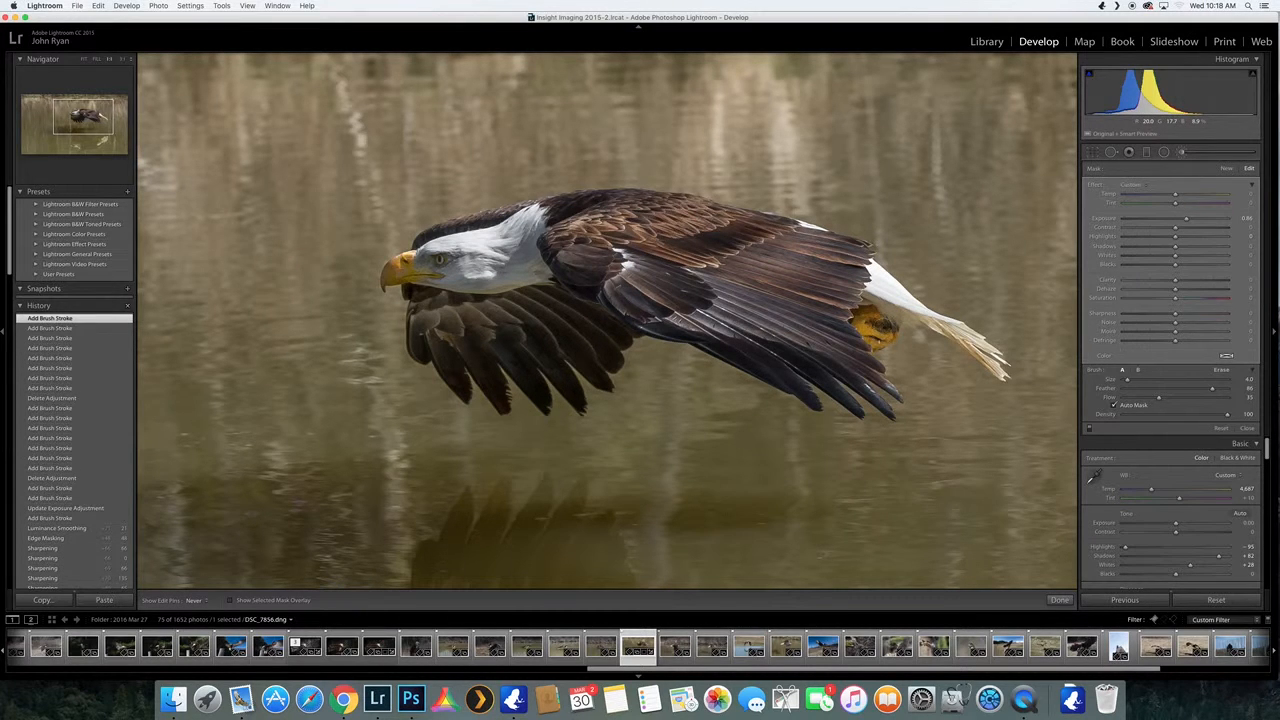
left_click_drag(878, 342, 873, 343)
key("h")
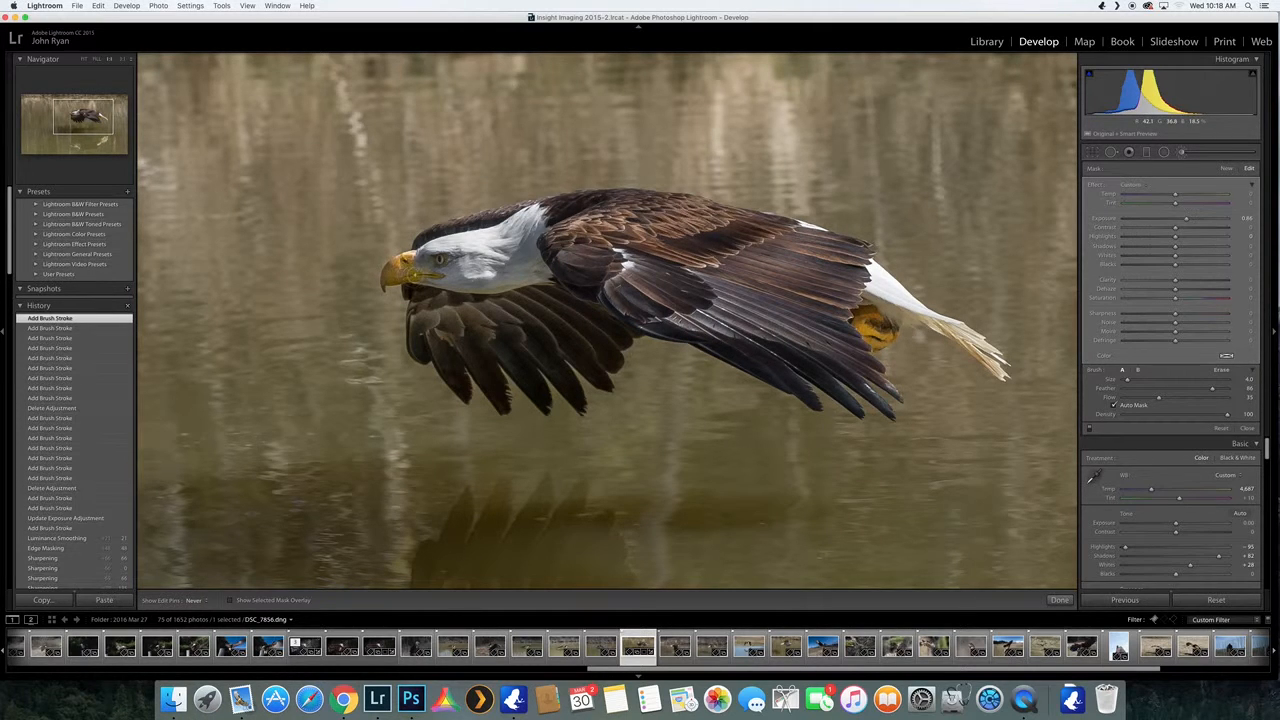
left_click_drag(548, 279, 537, 275)
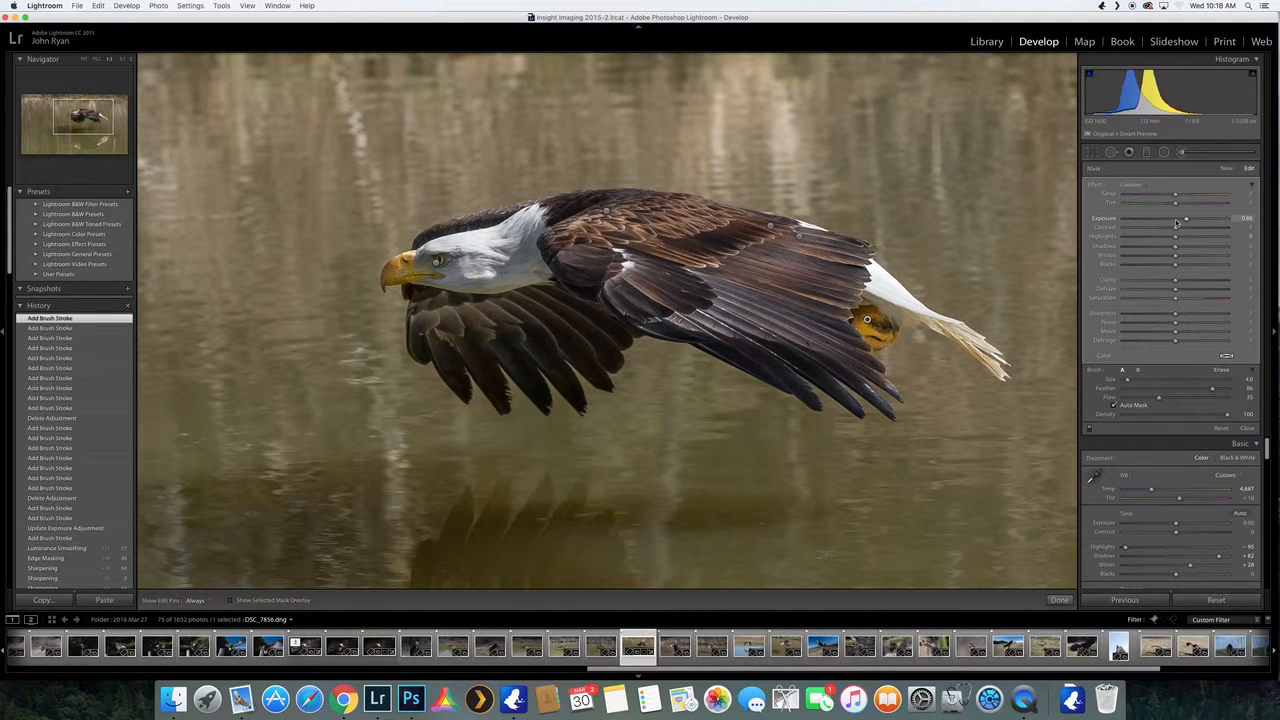
Set the feet adjustment's exposure to 0.03 and its saturation to 46.
left_click_drag(1177, 224, 1176, 222)
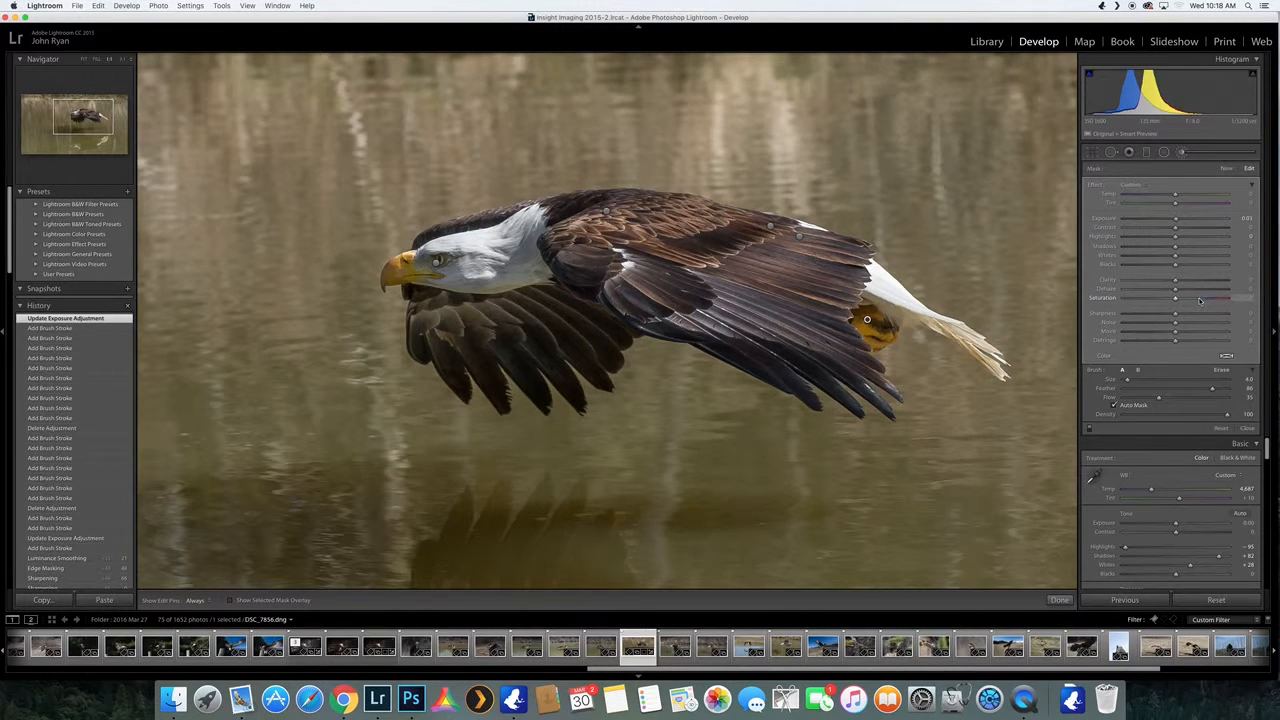
left_click(1199, 299)
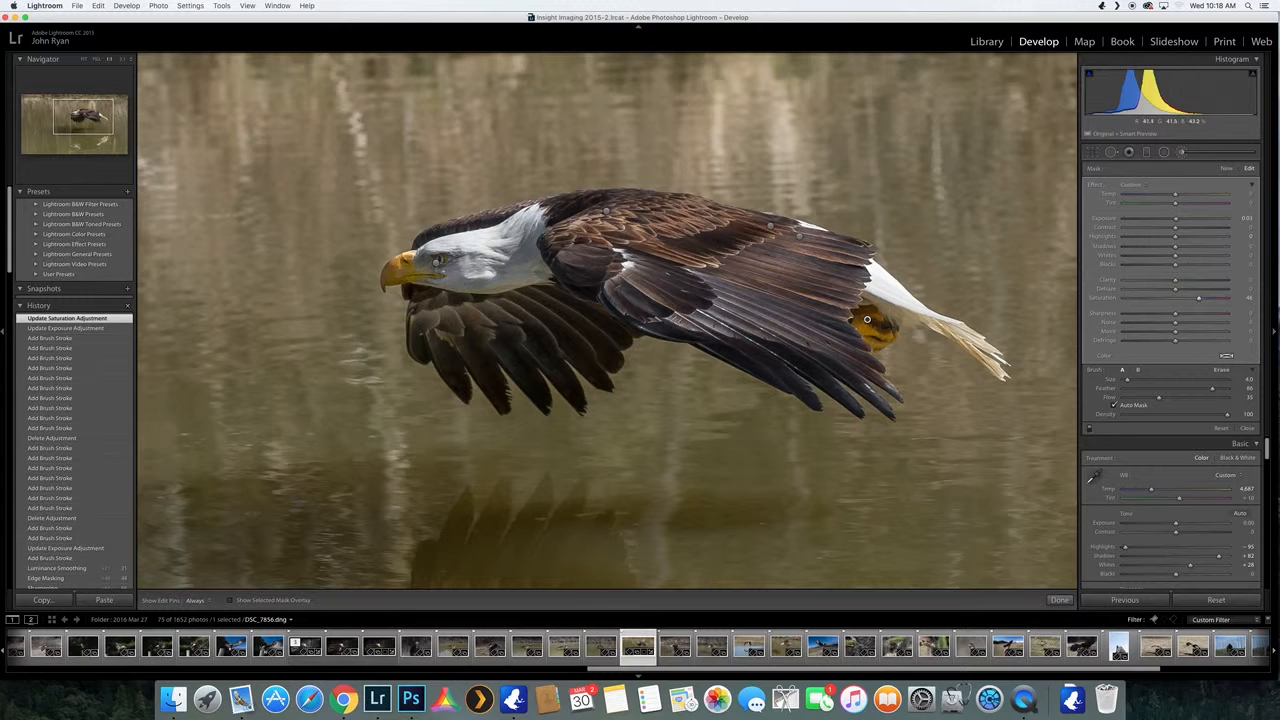
Delete the brush adjustment covering the eagle's face and shaded near wing.
left_click(436, 264)
mouse_move(436, 264)
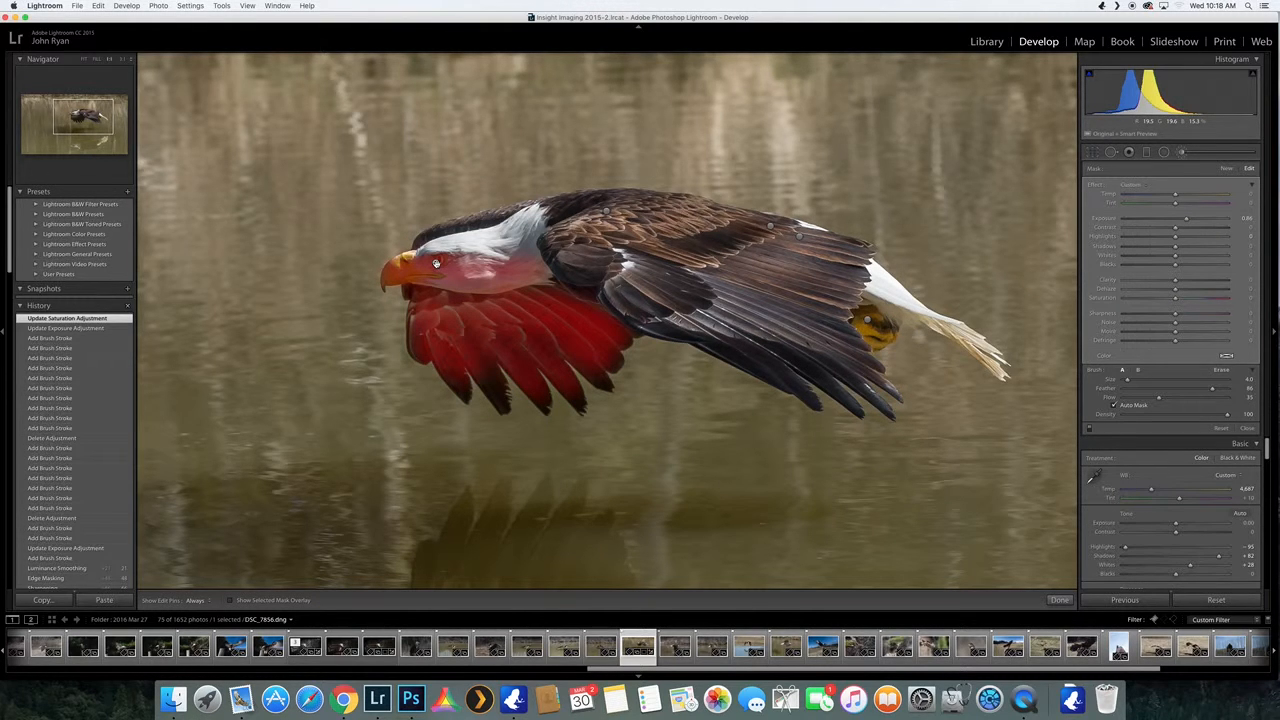
key("Delete")
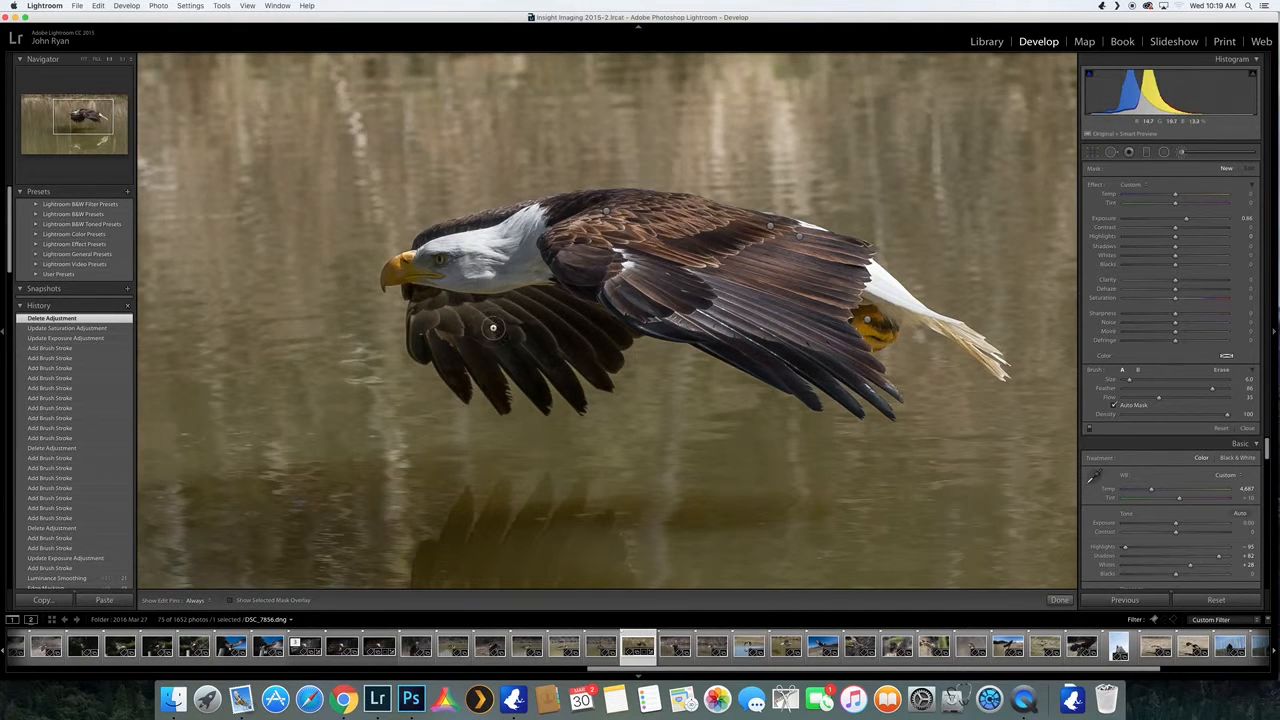
Reselect the feet adjustment and set its exposure to about 0.81.
left_click(868, 321)
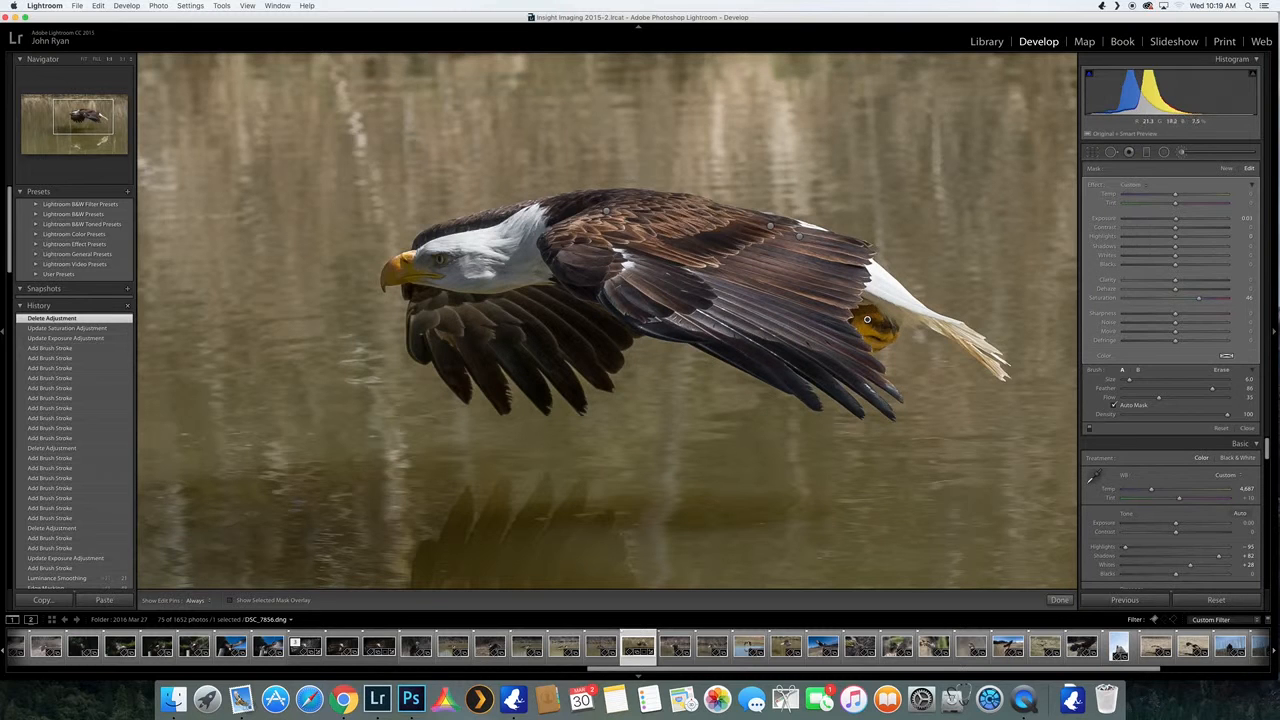
left_click(1186, 219)
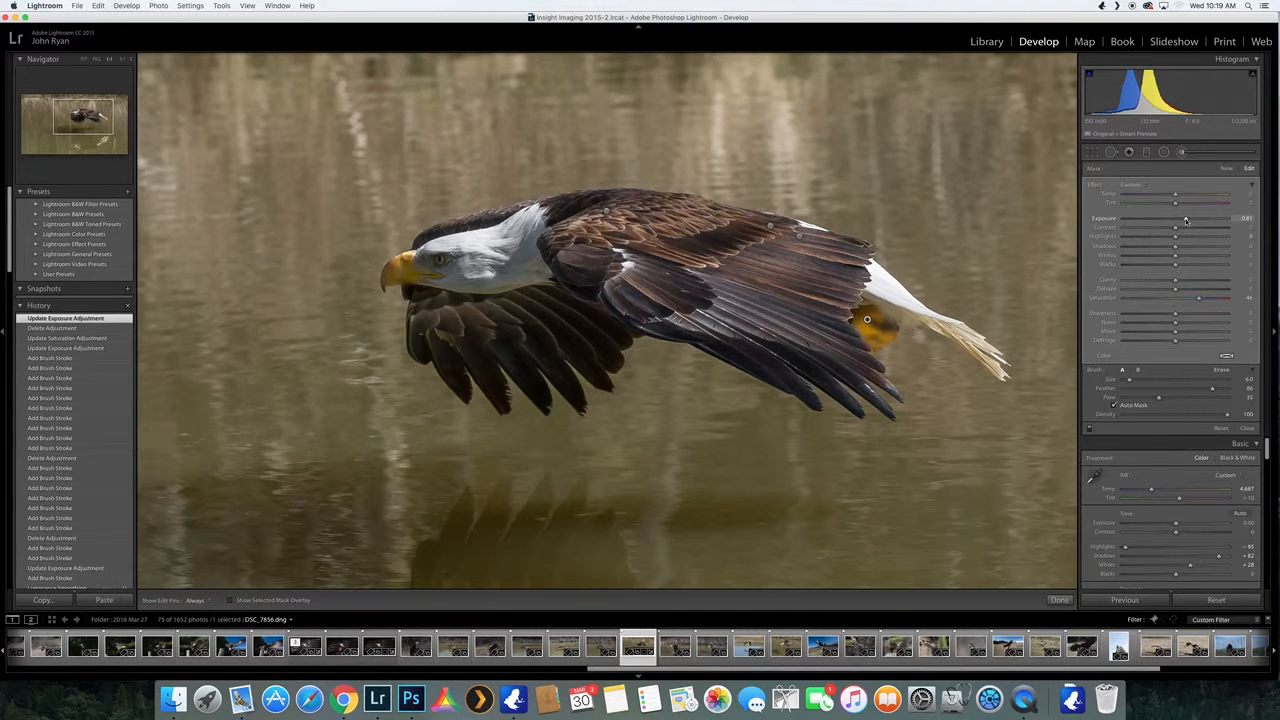
Start a new brush adjustment at 1.28 exposure and paint over the eagle's shaded lower wing.
left_click(1226, 168)
left_click(1191, 219)
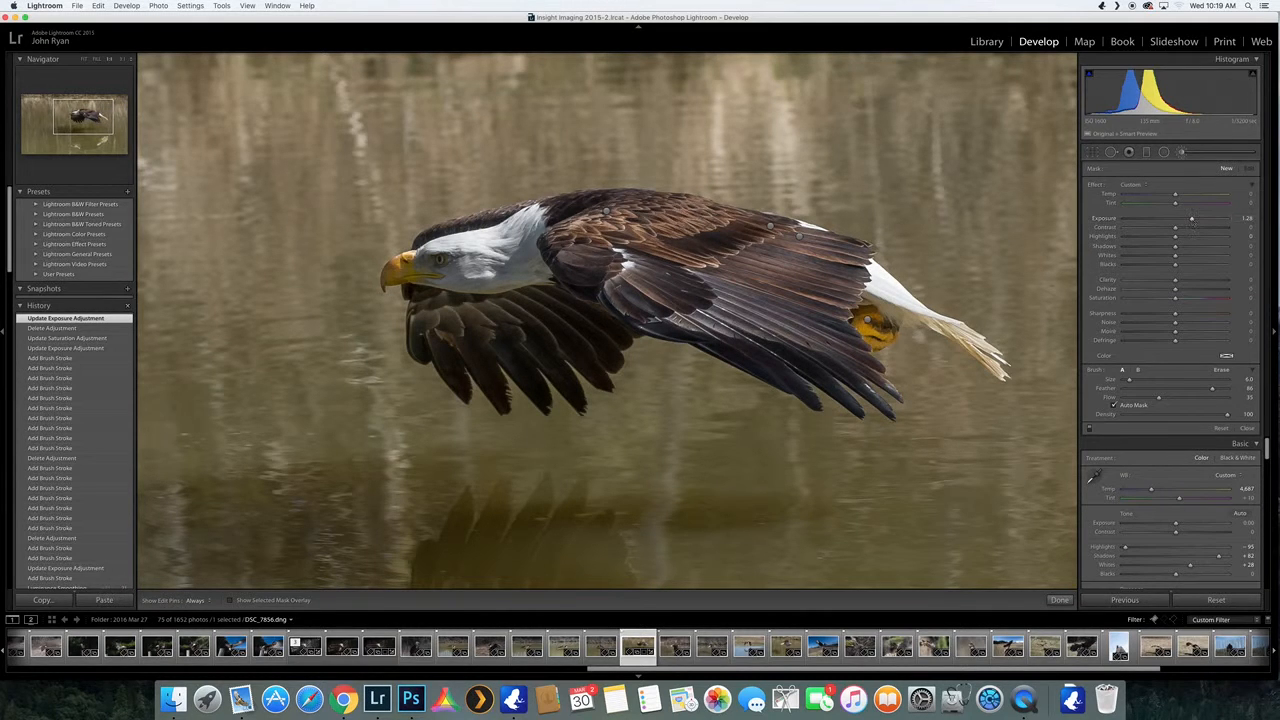
key("h")
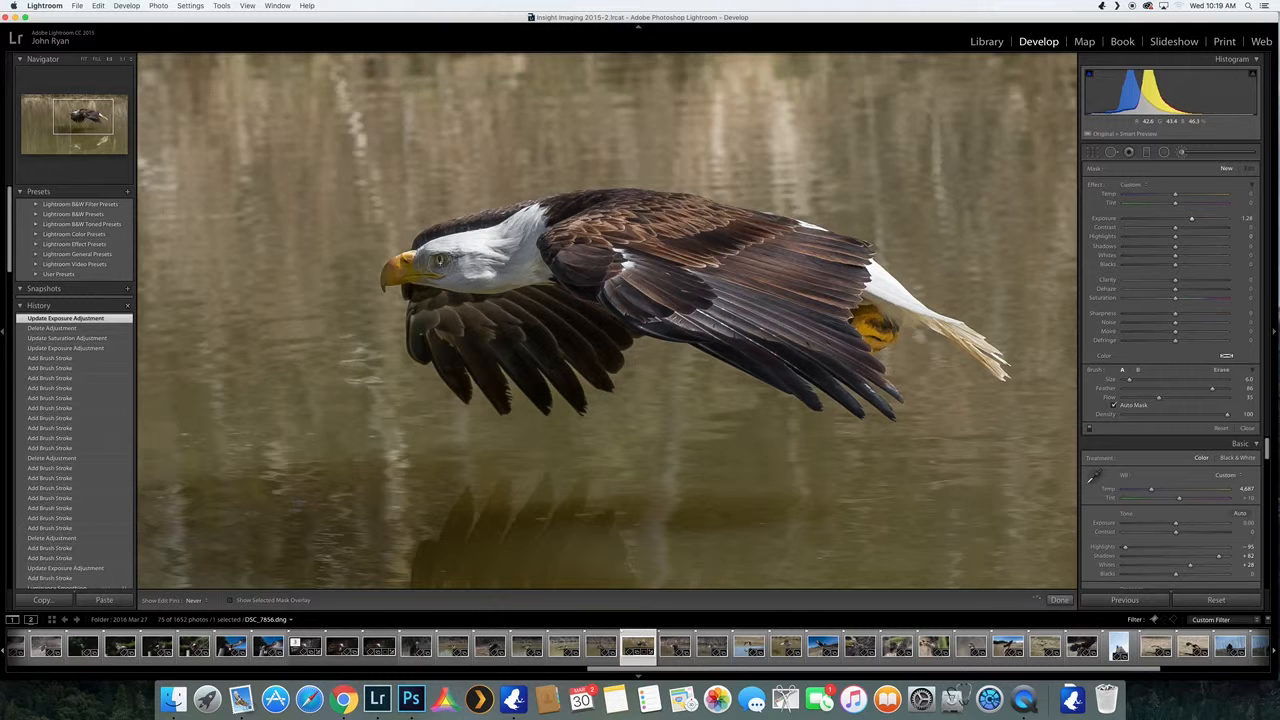
left_click(541, 305)
mouse_move(439, 307)
left_mouse_down()
mouse_move(464, 328)
mouse_move(474, 310)
mouse_move(488, 322)
mouse_move(552, 300)
mouse_move(593, 321)
left_mouse_up()
mouse_move(453, 329)
left_mouse_down()
mouse_move(485, 366)
mouse_move(471, 333)
mouse_move(489, 360)
mouse_move(511, 339)
mouse_move(553, 352)
mouse_move(542, 318)
mouse_move(576, 338)
mouse_move(554, 297)
mouse_move(421, 326)
mouse_move(420, 346)
mouse_move(481, 337)
left_mouse_up()
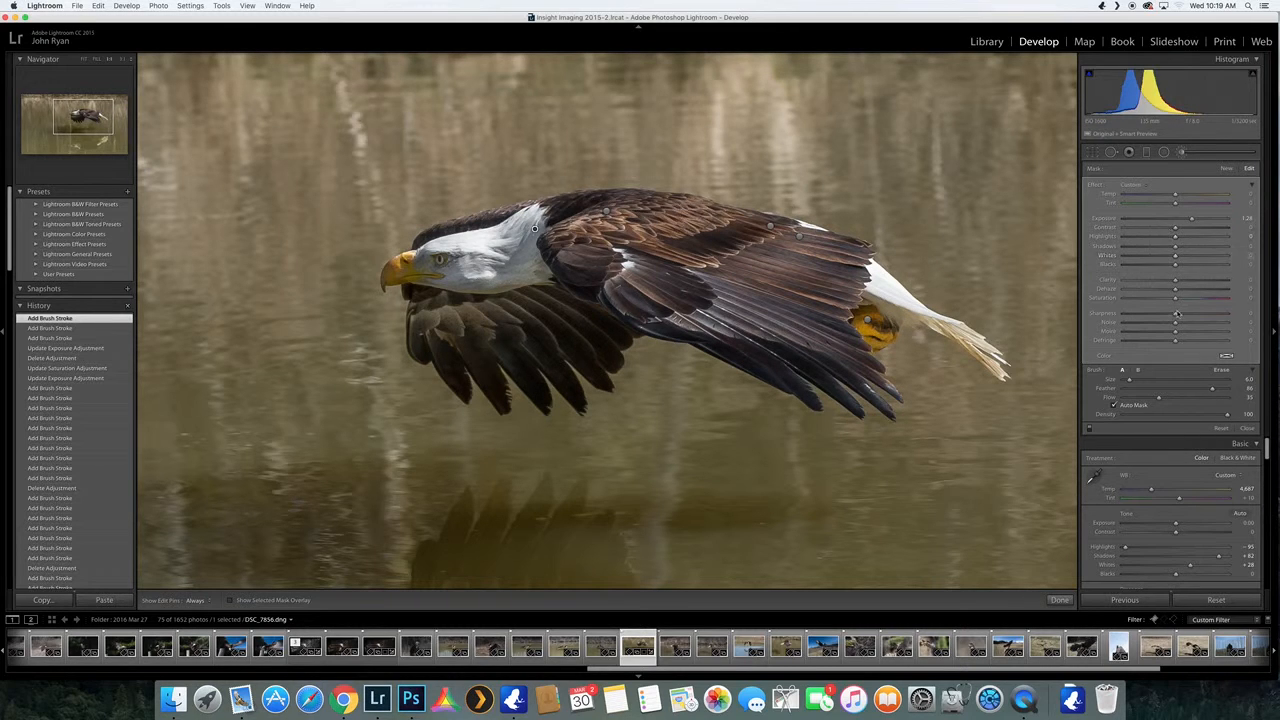
Try different noise reduction values on the shaded wing adjustment, starting with -44, and return it to 0.
left_click(1153, 324)
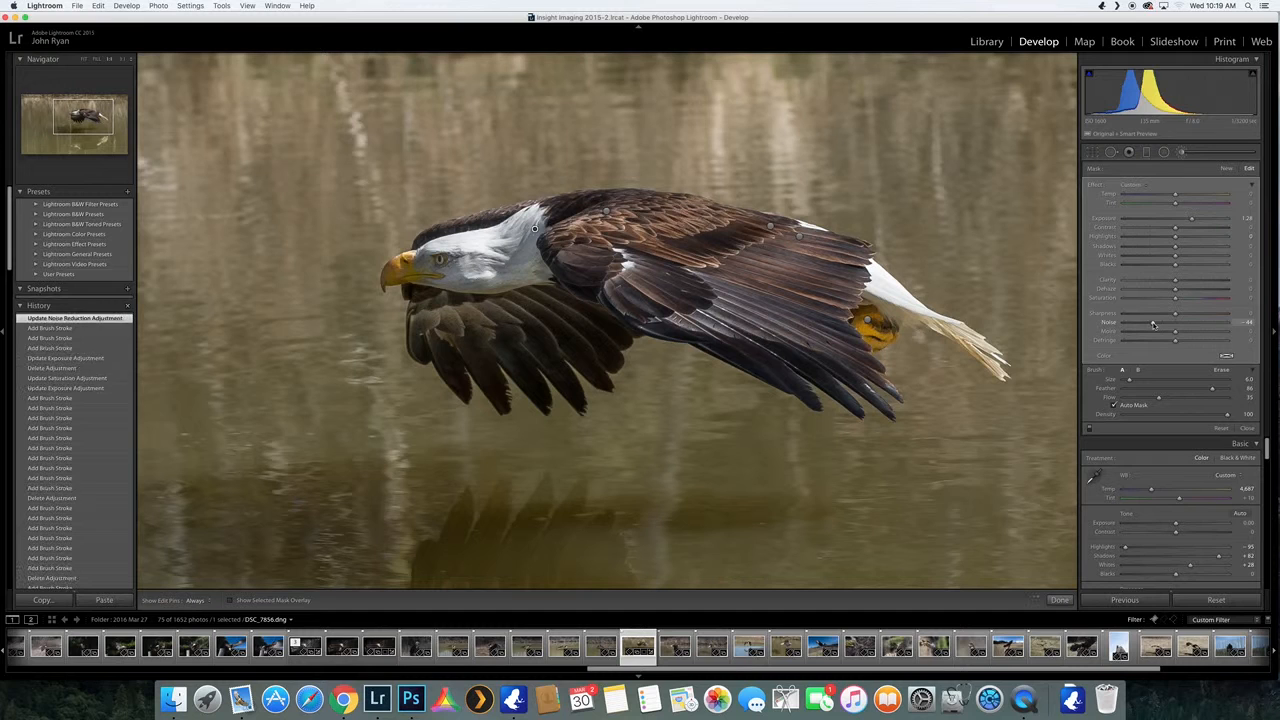
left_click(1208, 324)
left_click_drag(1208, 324, 1175, 325)
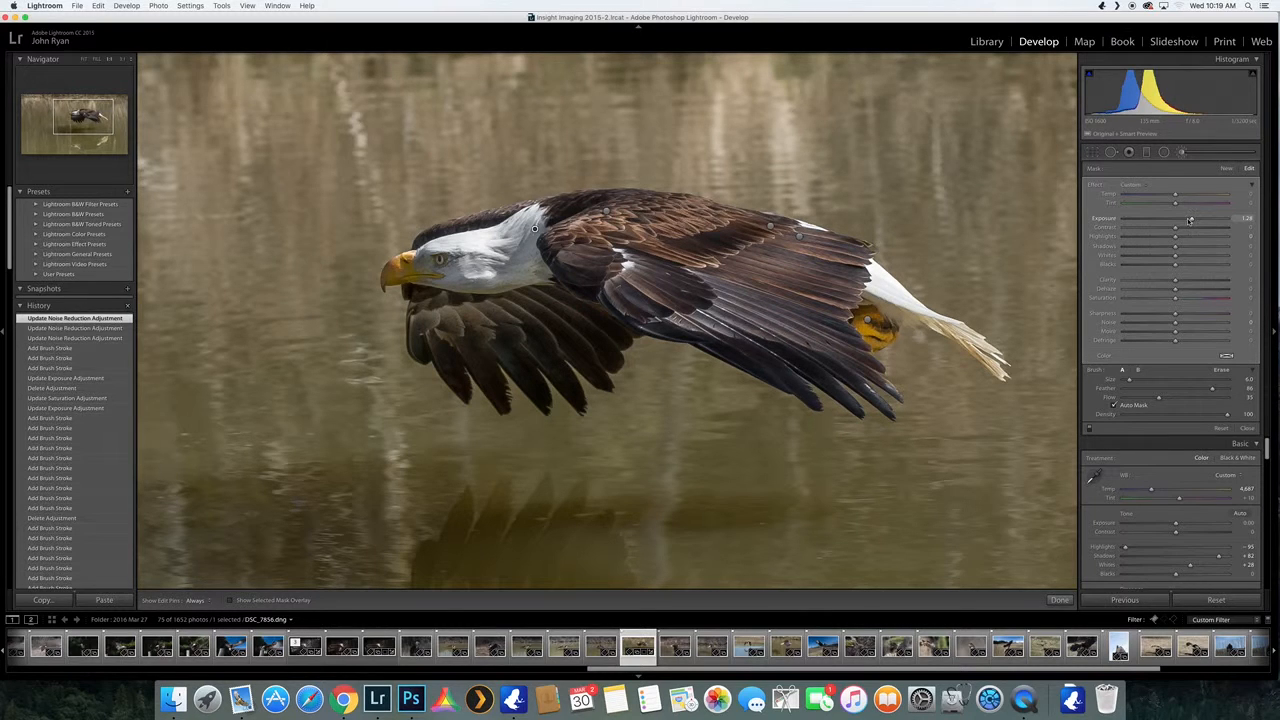
Lower the shaded wing adjustment's exposure to about 0.9 and close the brush.
left_click_drag(1189, 221, 1188, 221)
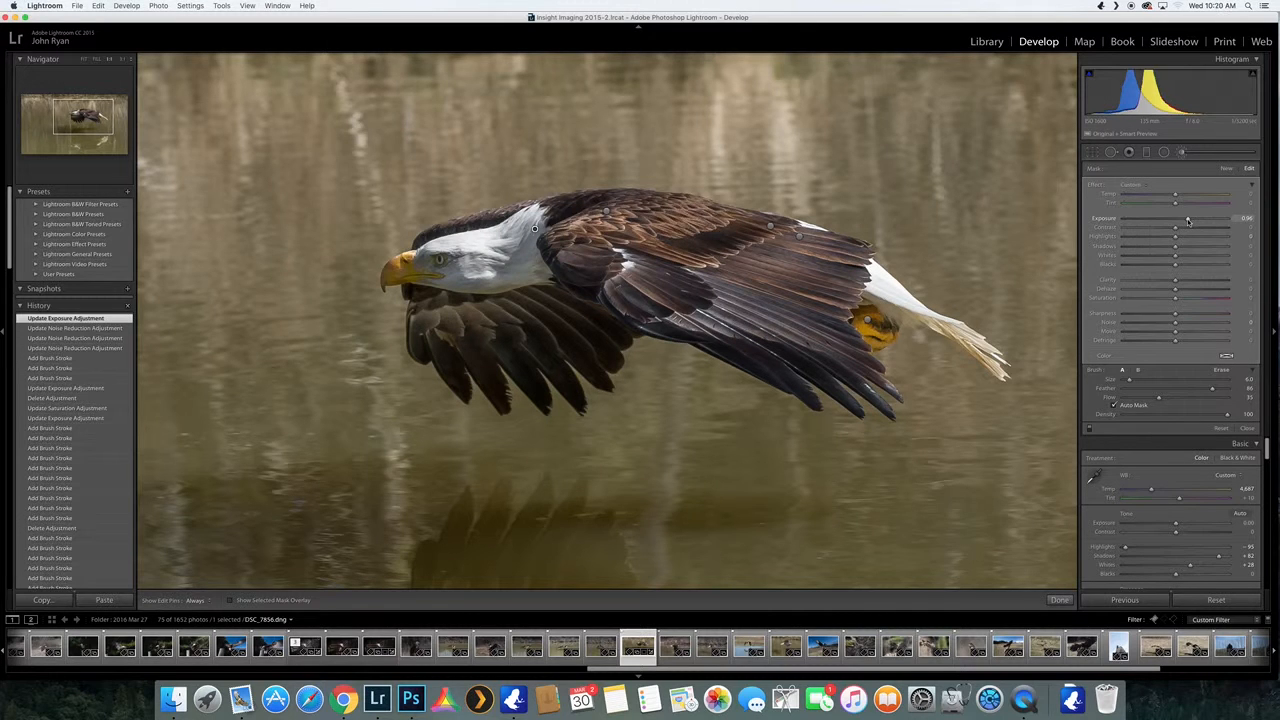
left_click(1182, 153)
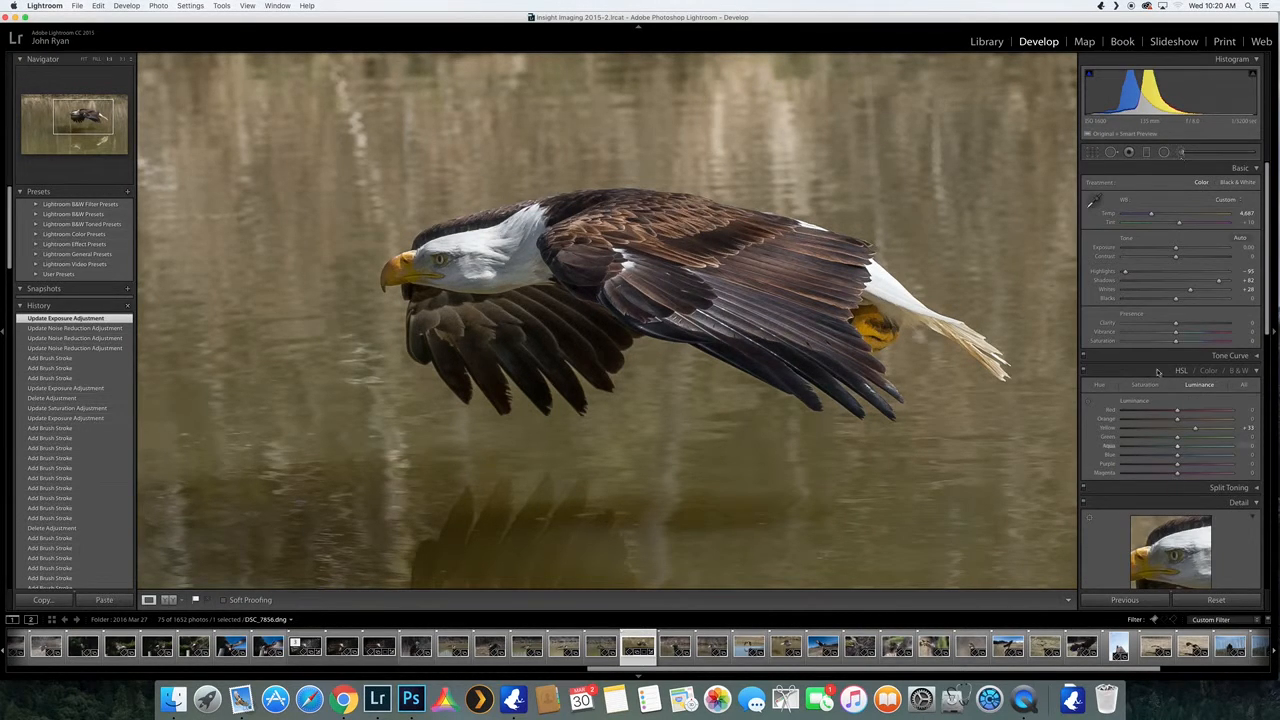
Add a graduated filter at 1.28 exposure from the photo's top edge down to the water below the eagle.
left_click(664, 276)
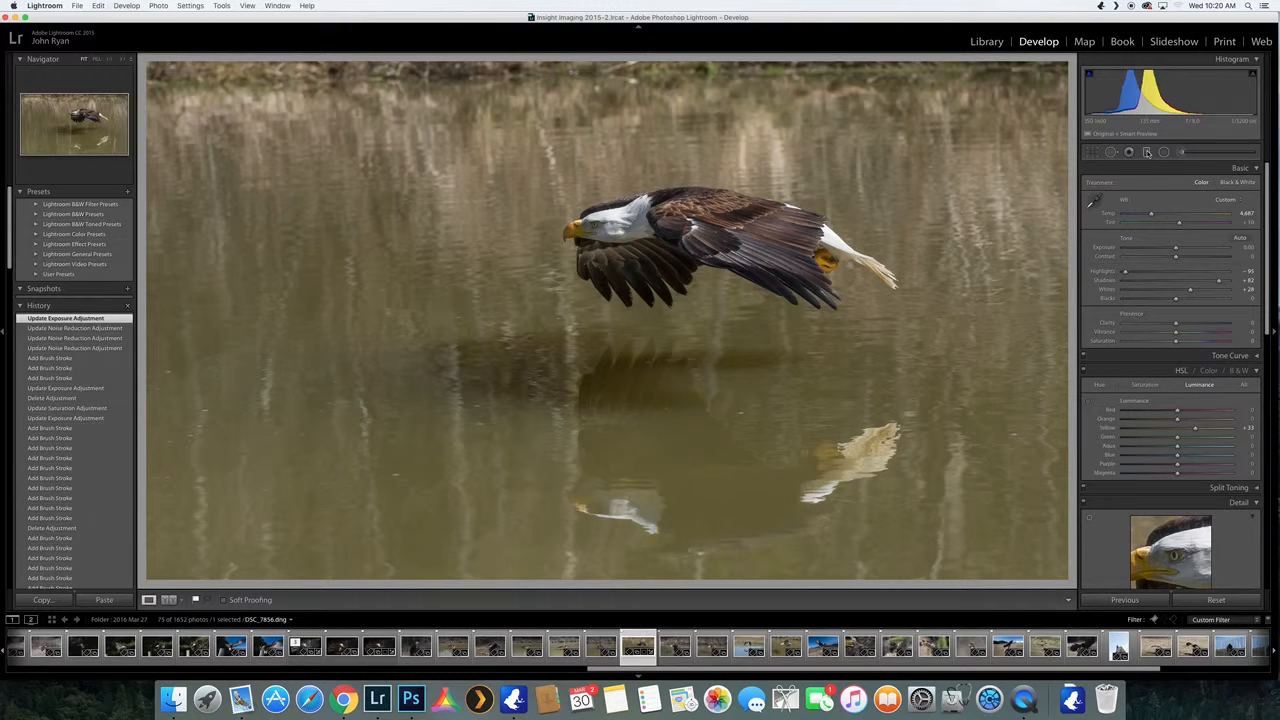
left_click(1147, 152)
left_click(1147, 152)
left_click(1147, 152)
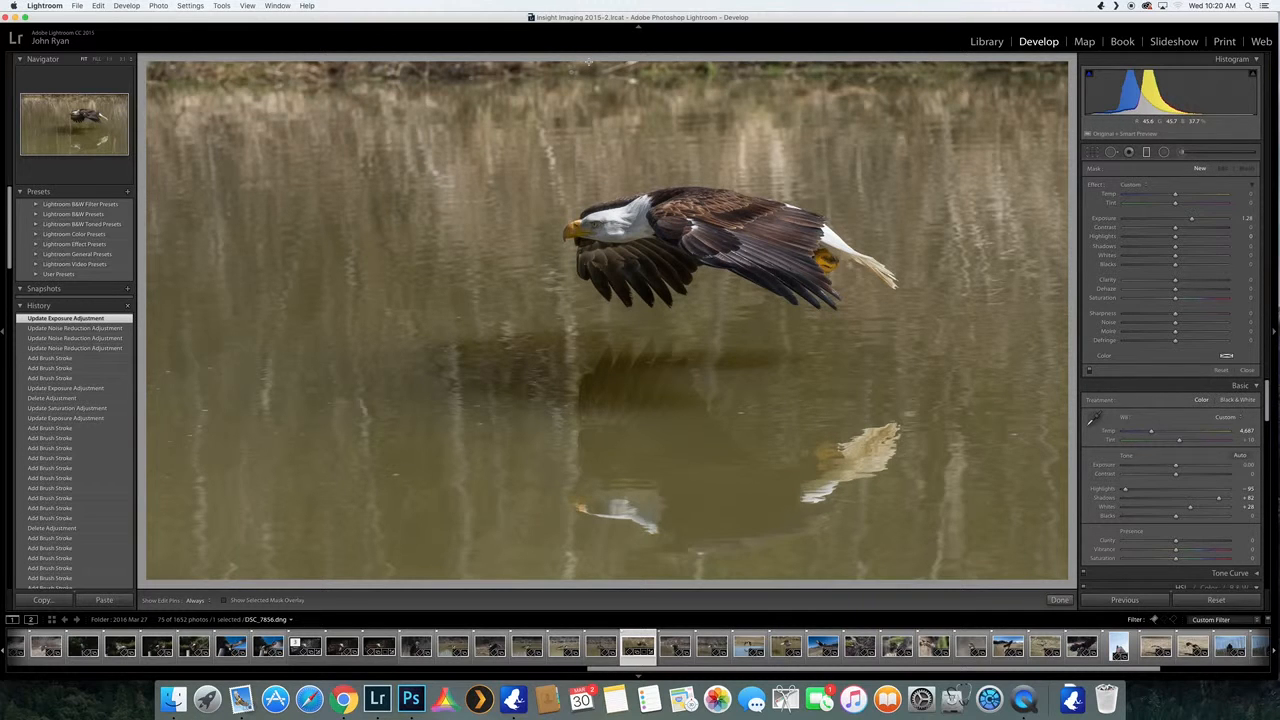
left_click_drag(589, 62, 590, 417)
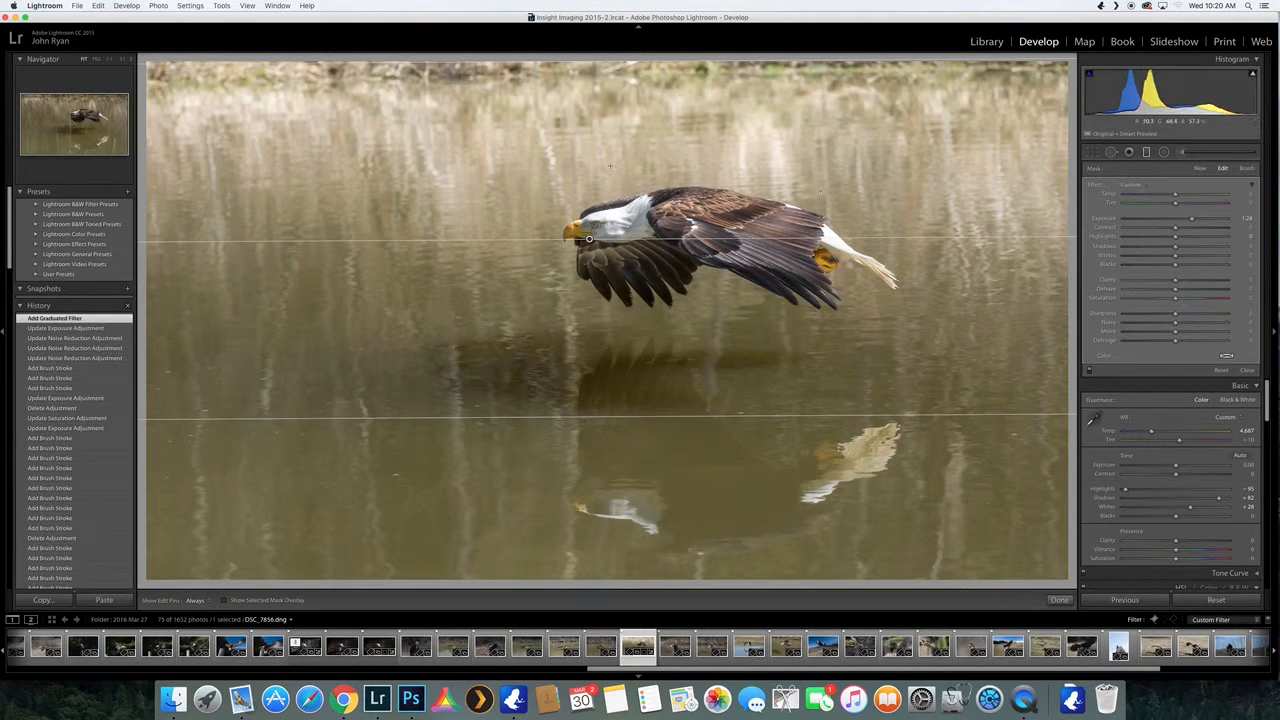
Try very high and very low exposures on the graduated filter covering the upper part of the photo.
left_click_drag(1204, 222, 1222, 222)
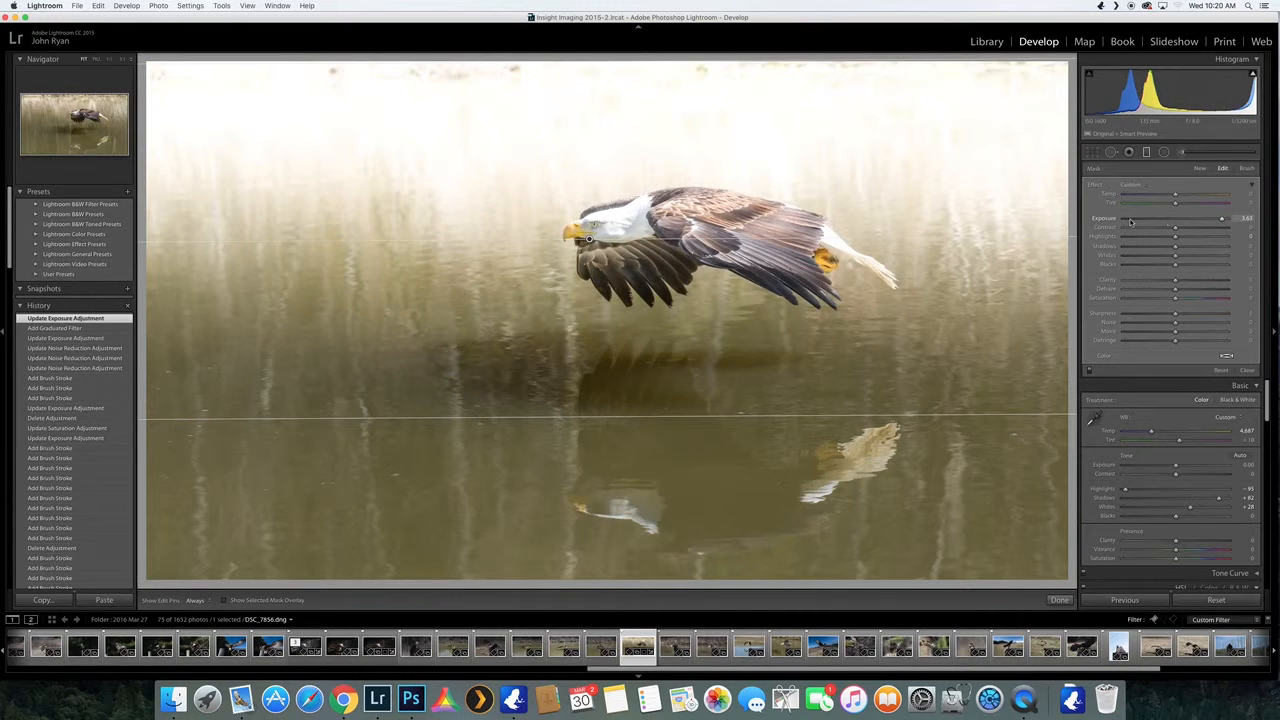
left_click(1131, 222)
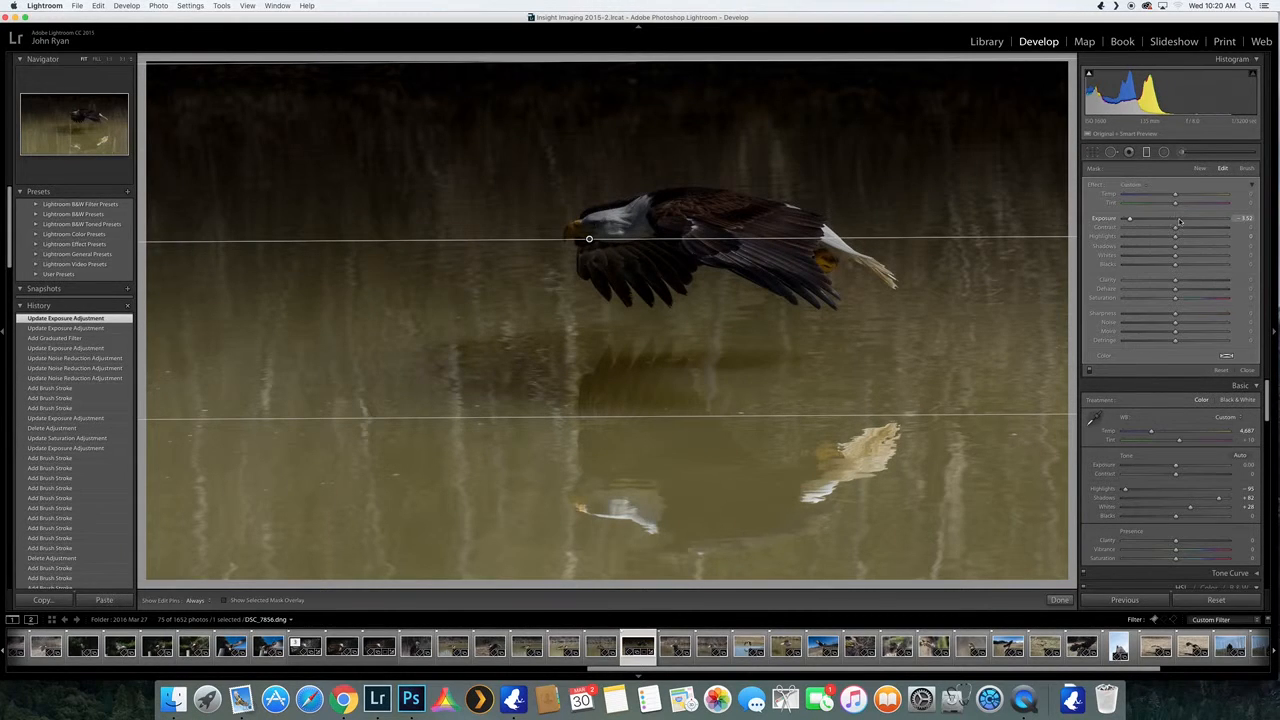
left_click(1176, 222)
Delete the upper graduated filter and draw a new one from the reflection in the water up to the eagle's head.
left_click(589, 239)
key("Delete")
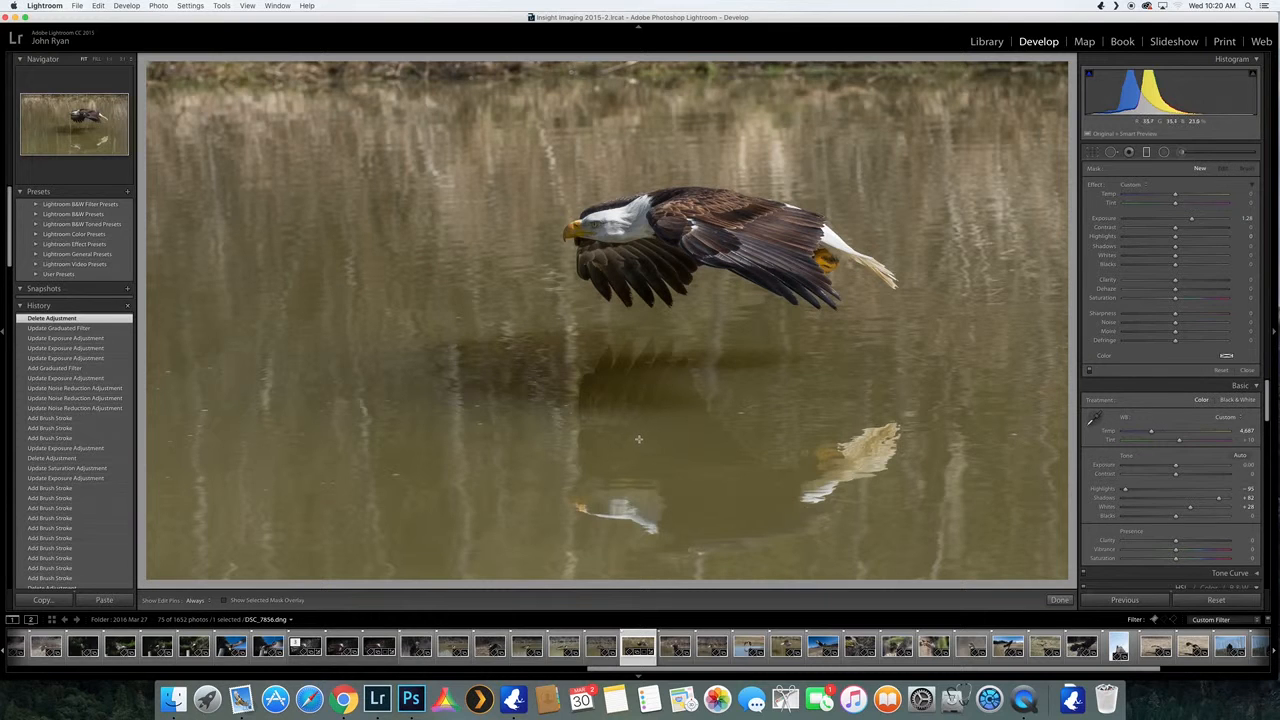
left_click_drag(636, 453, 636, 232)
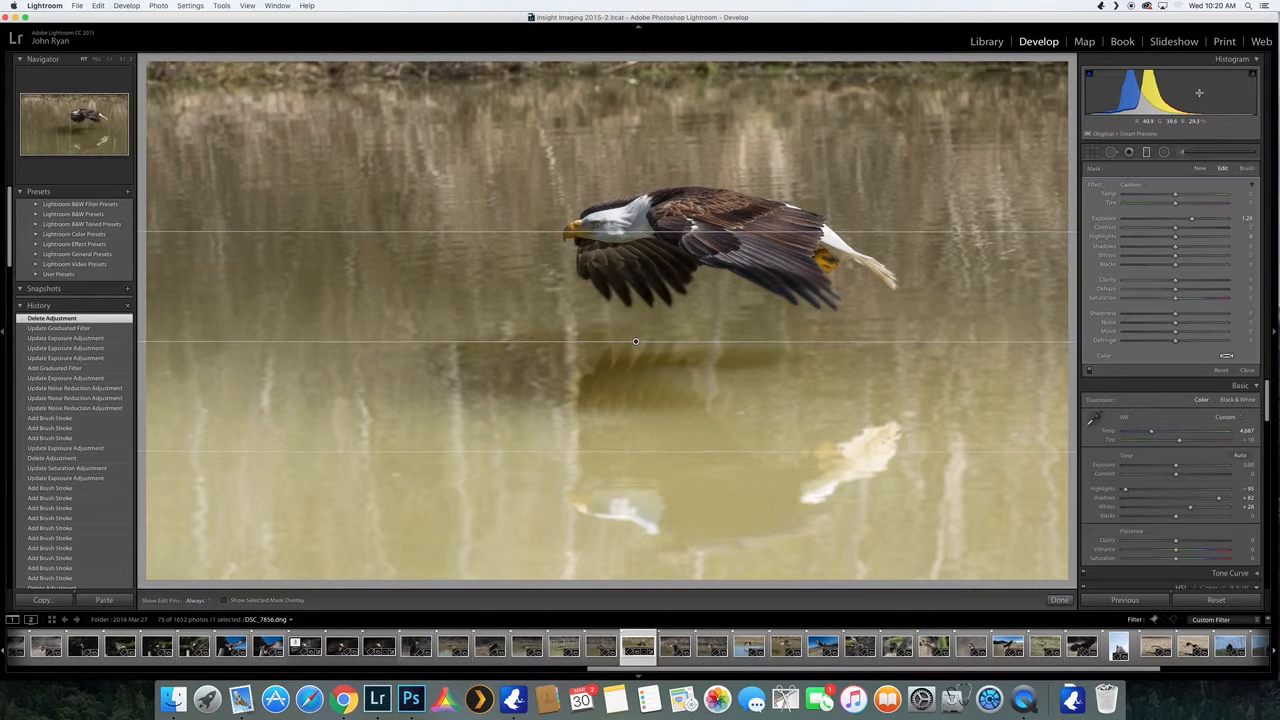
Lower the new graduated filter's exposure to about 0.35 and raise its clarity to about 90.
left_click(1181, 219)
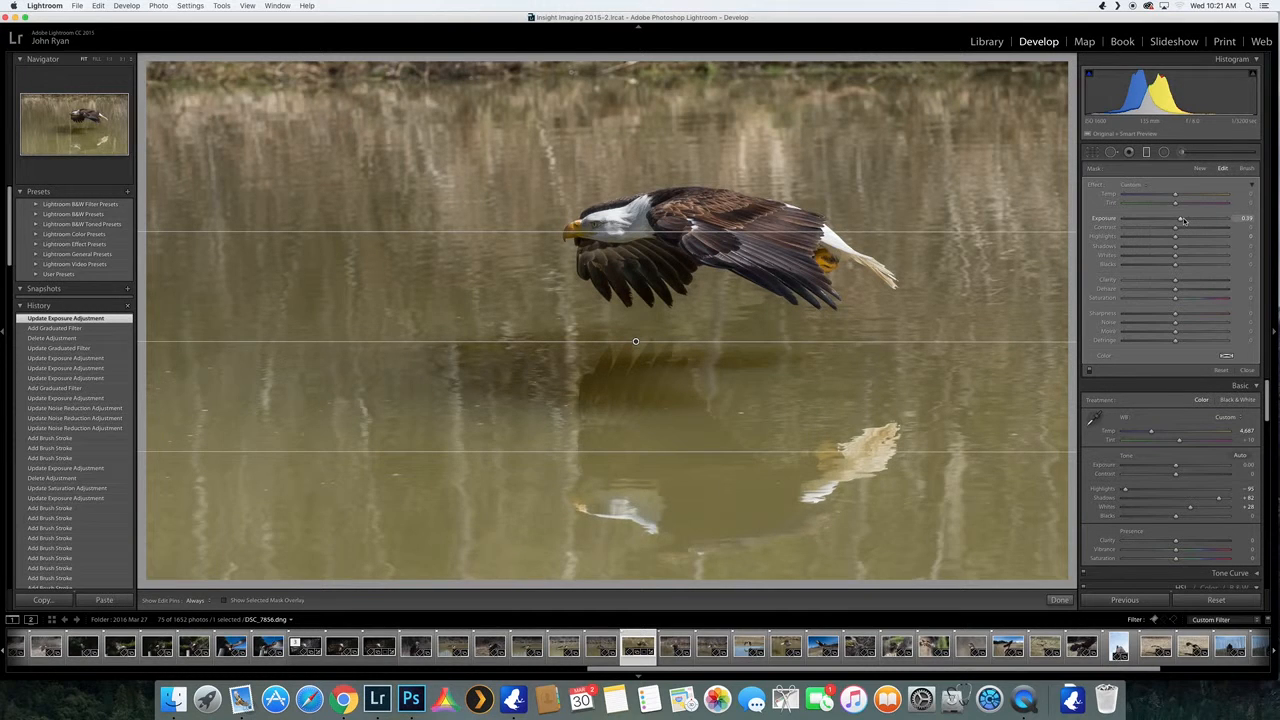
left_click(1183, 218)
left_click(1180, 219)
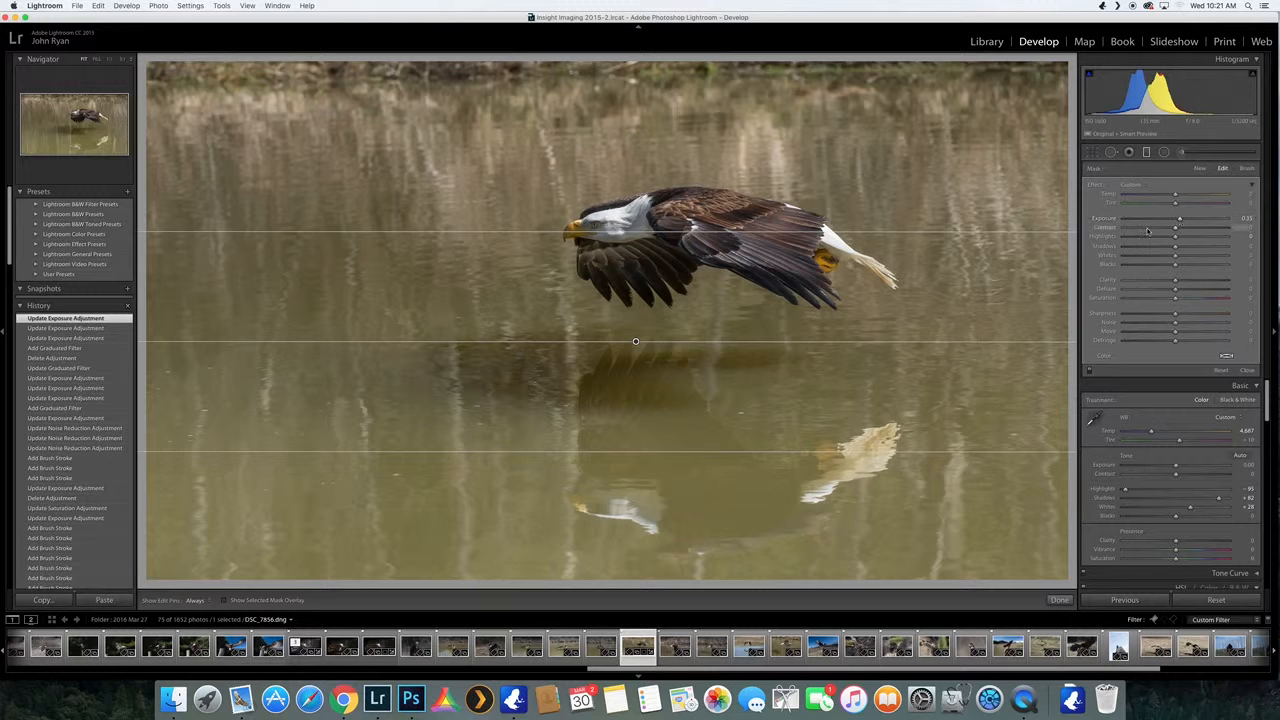
left_click(1212, 283)
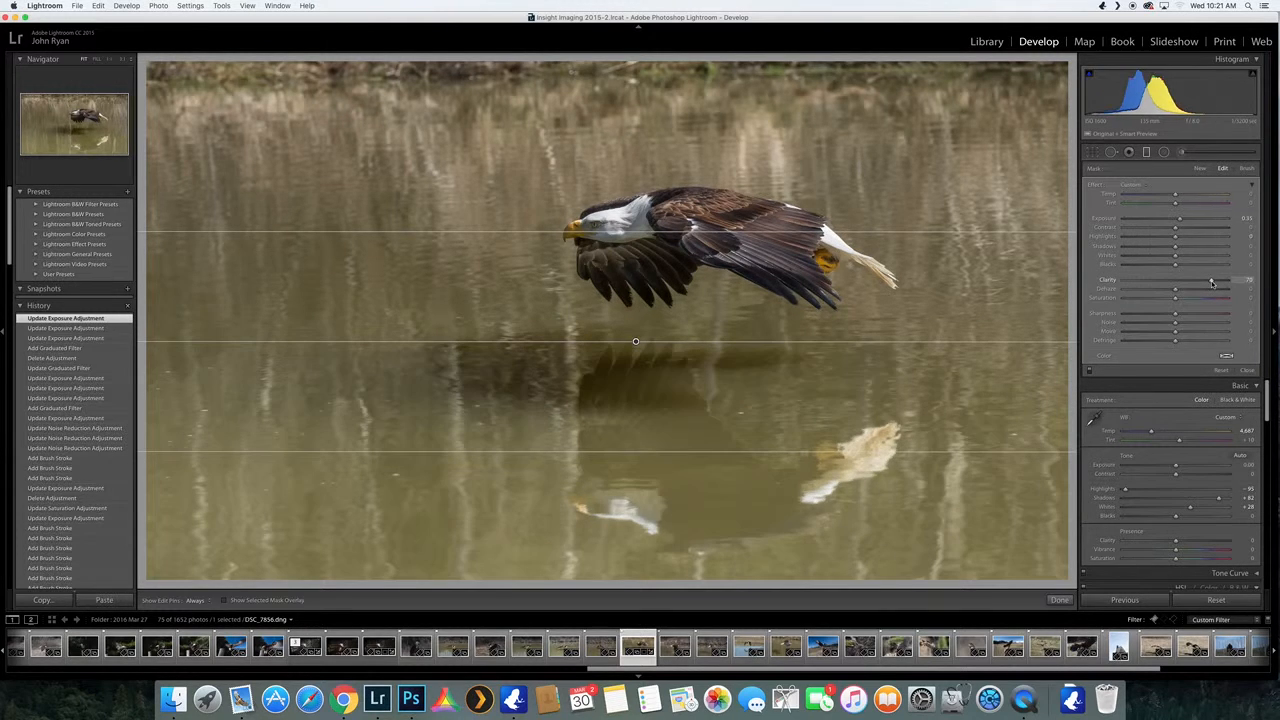
left_click(1224, 283)
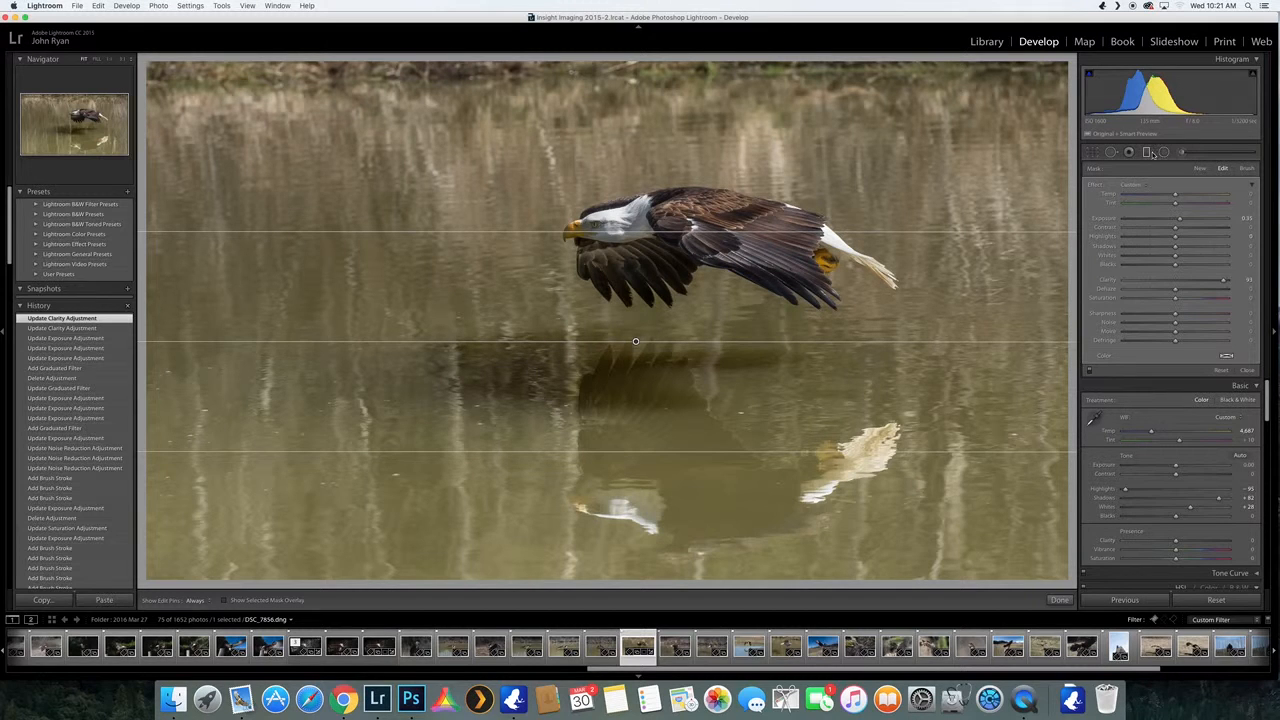
Try several dehaze amounts on the water's graduated filter and set dehaze to 39.
left_click(1204, 291)
left_click_drag(1204, 291, 1197, 290)
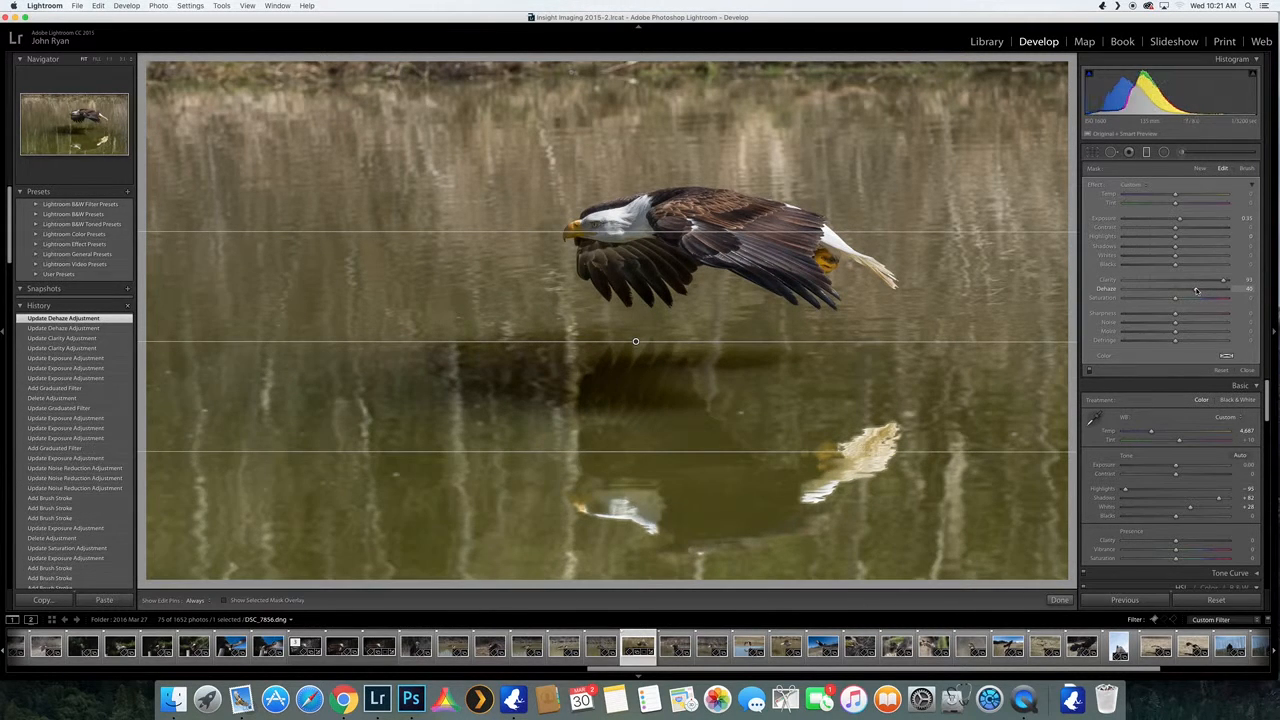
left_click(1193, 291)
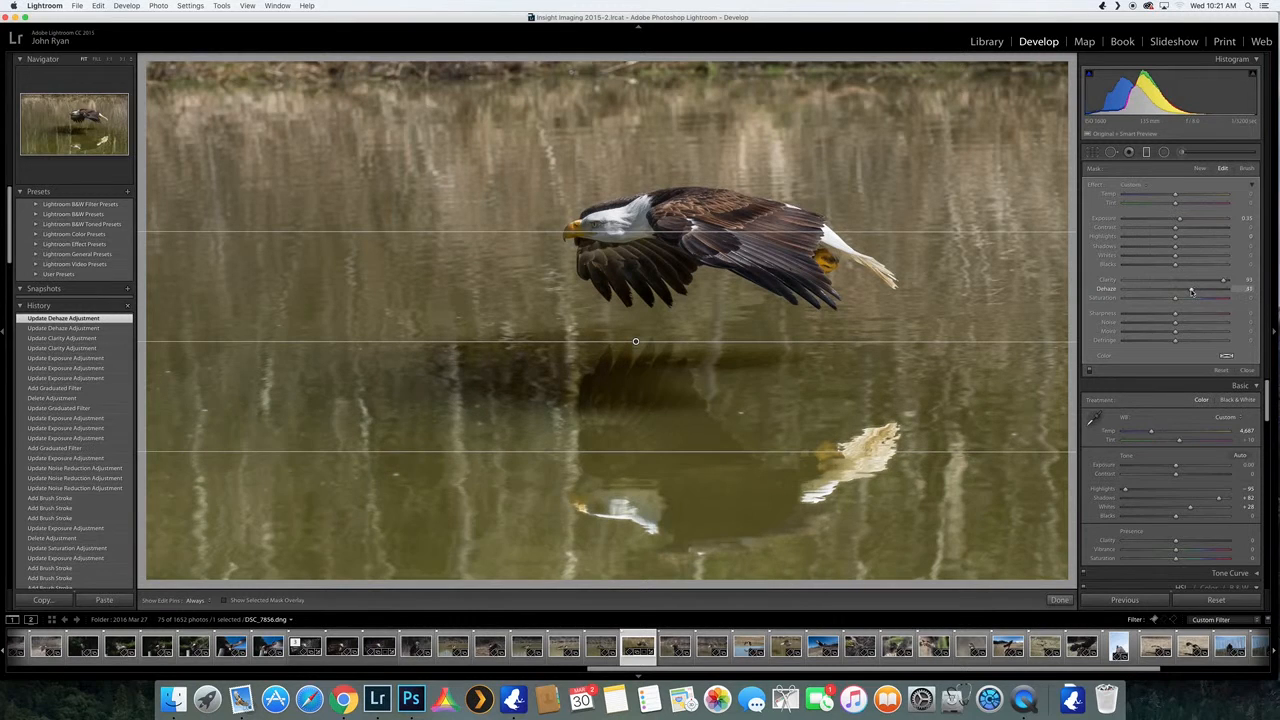
left_click_drag(1195, 291, 1197, 292)
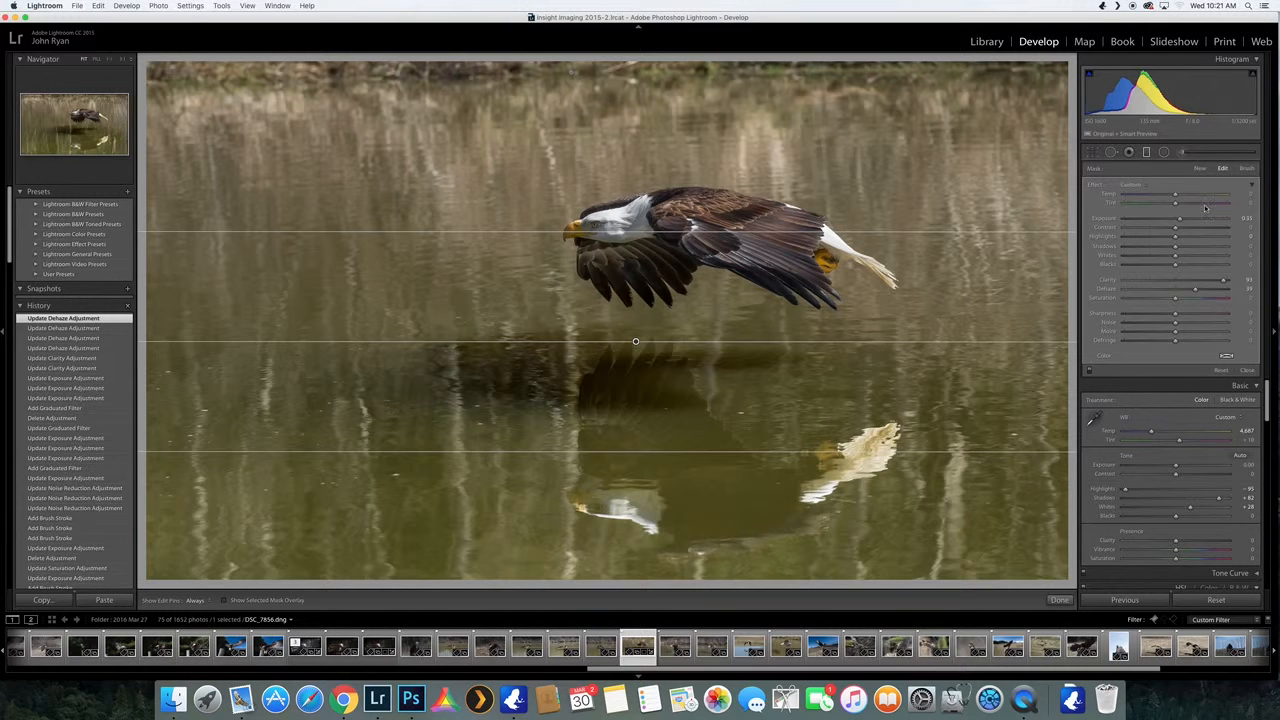
Compare a low clarity with a high one on the water's graduated filter and set clarity to 84.
left_click(1189, 282)
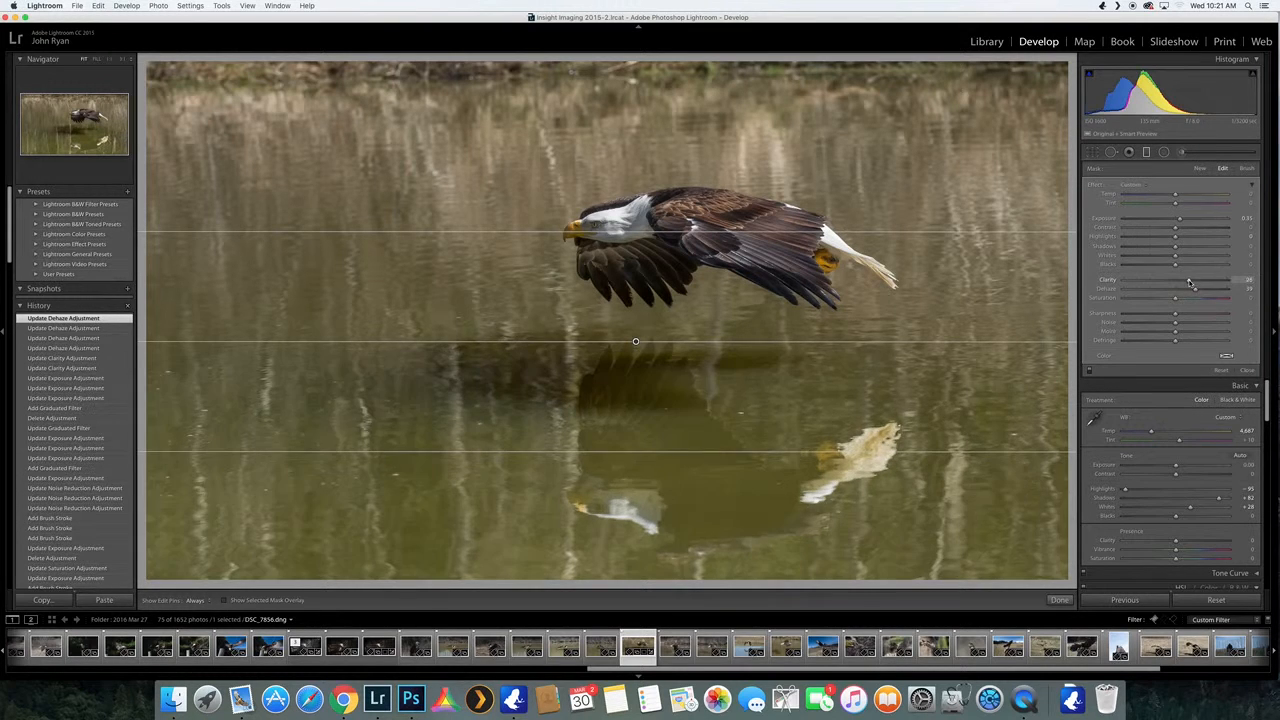
left_click_drag(1189, 282, 1218, 282)
left_click(1219, 282)
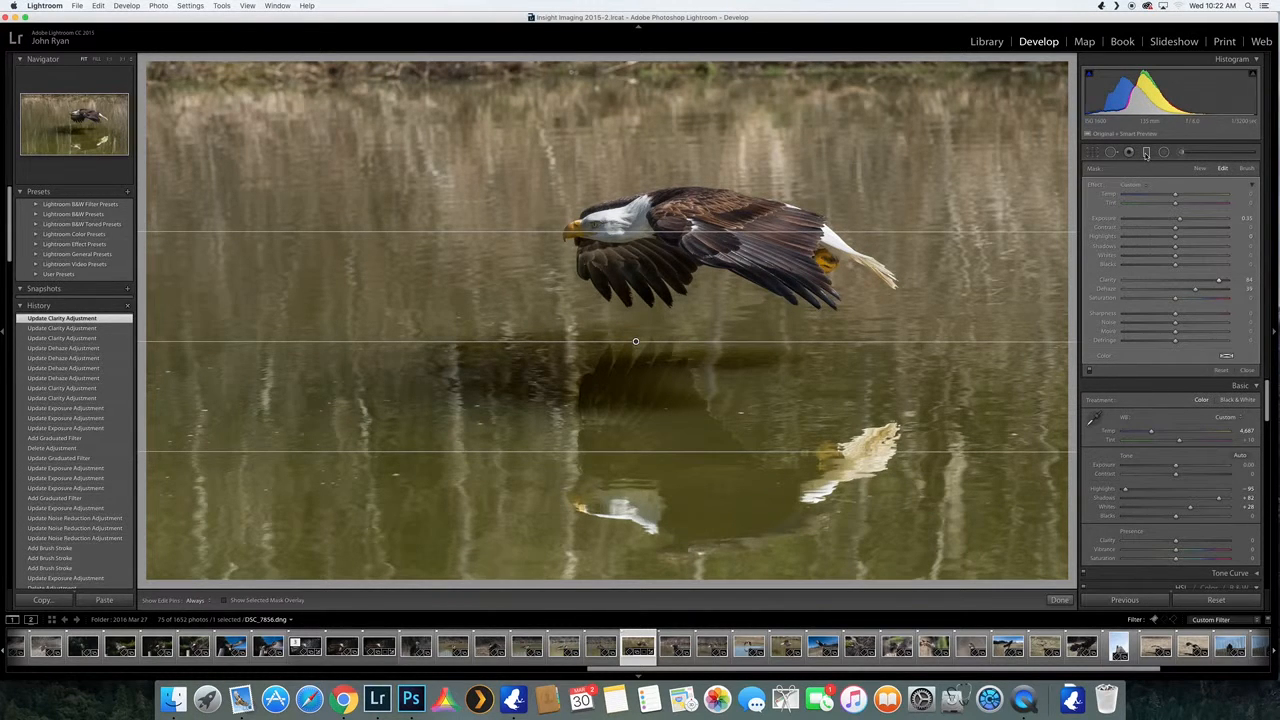
Reduce the graduated filter's saturation to -17 after trying stronger reductions, and close the filter.
left_click(1151, 299)
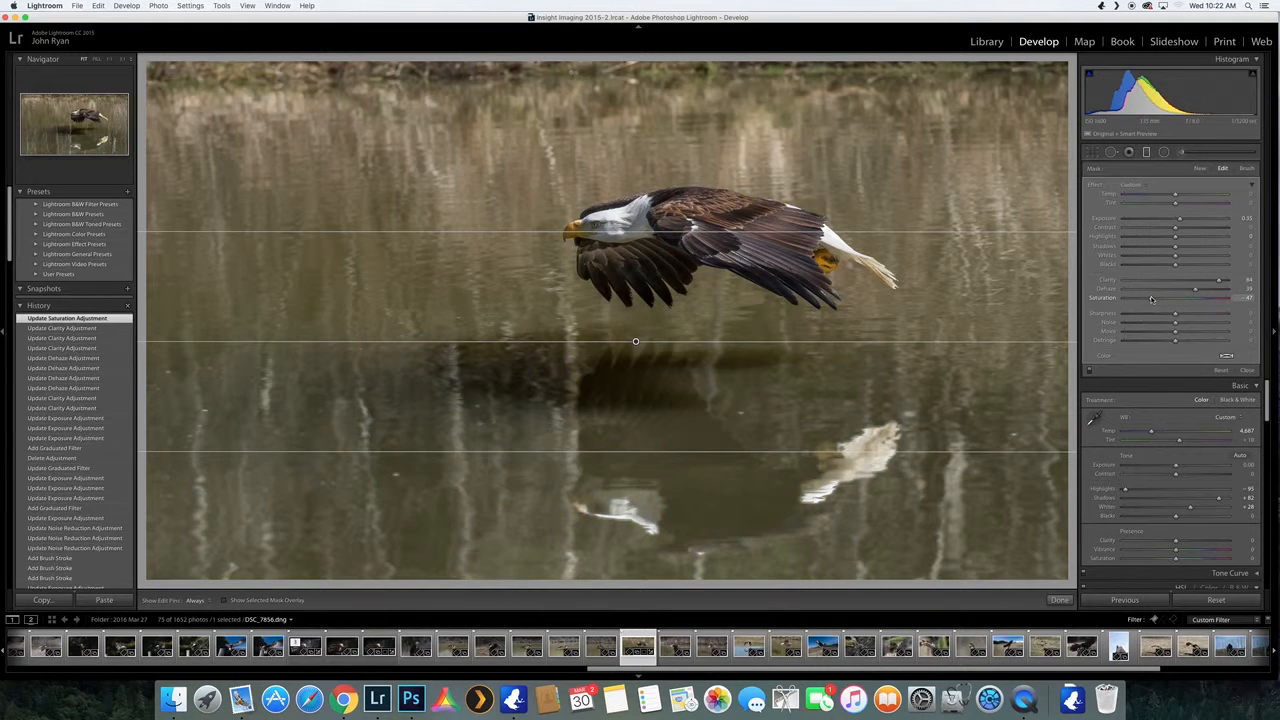
left_click(1164, 299)
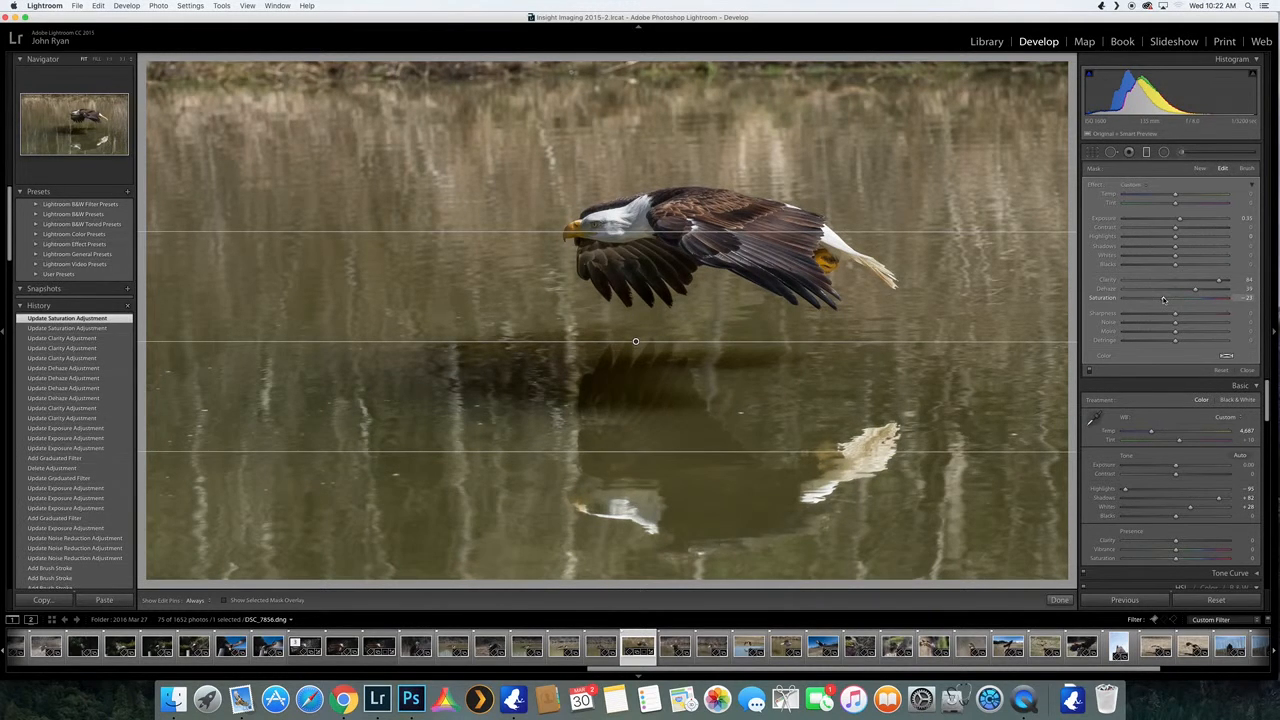
left_click(1167, 299)
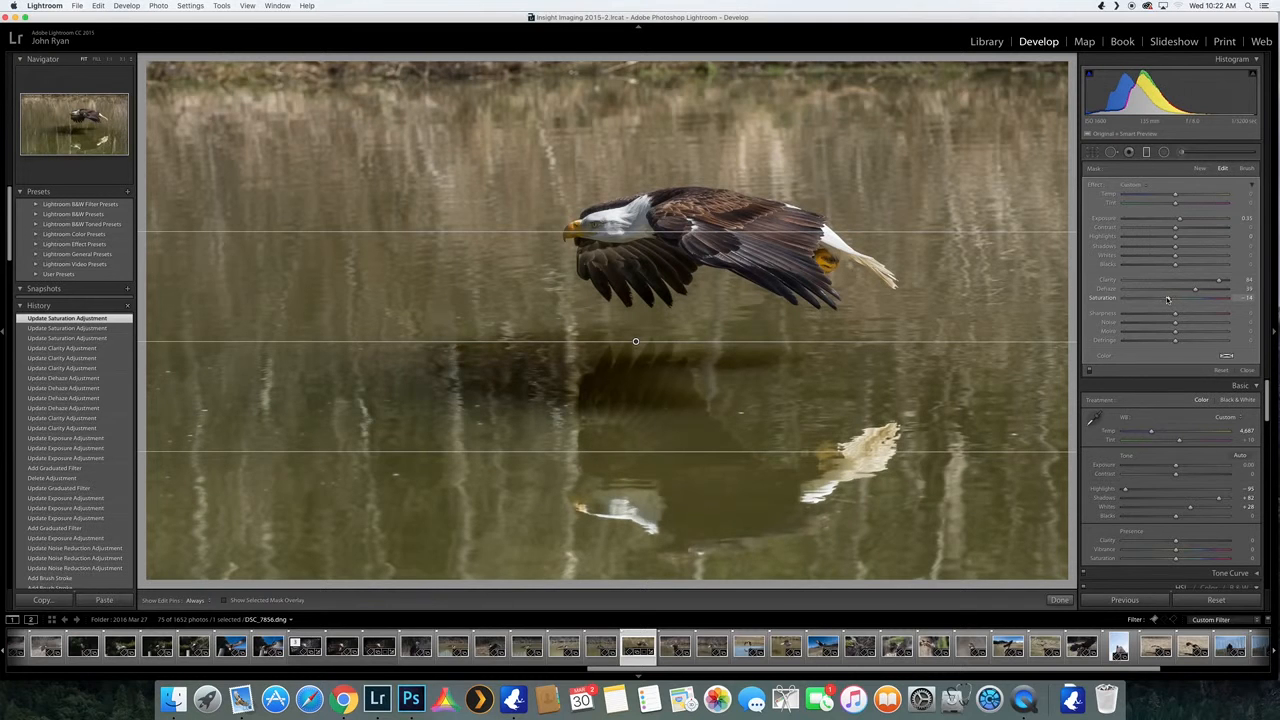
left_click(1167, 299)
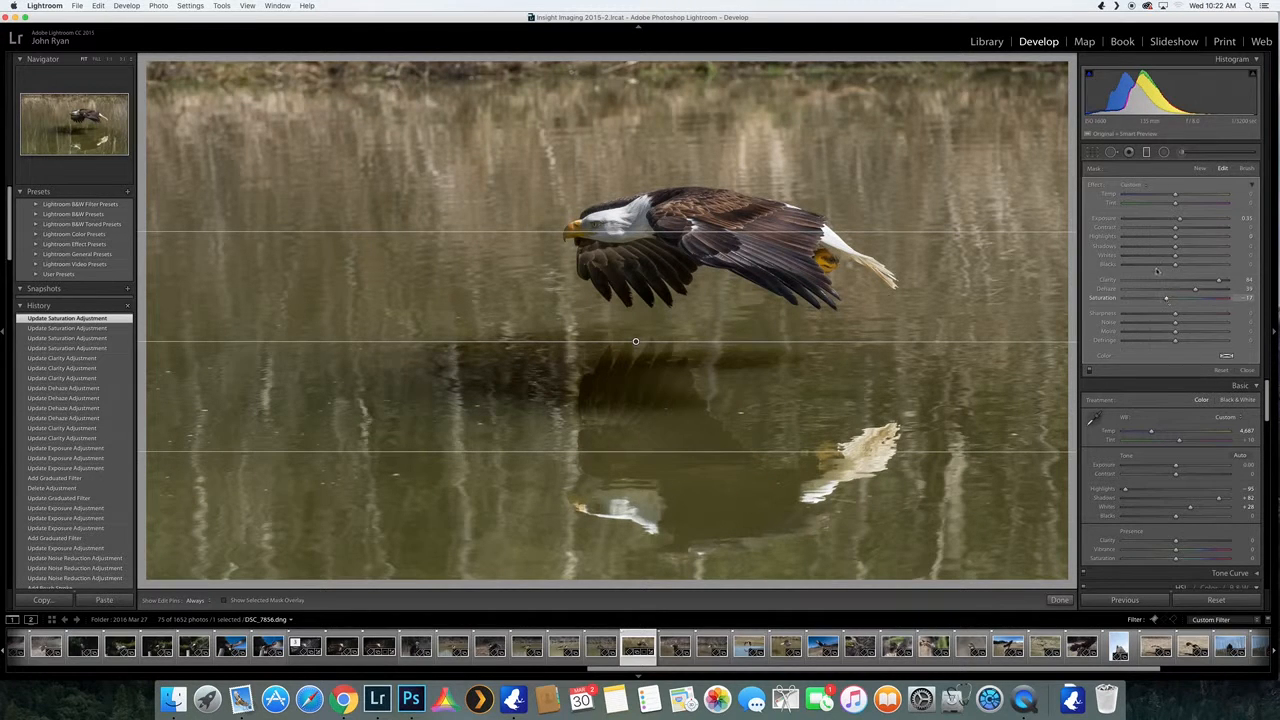
left_click(1147, 152)
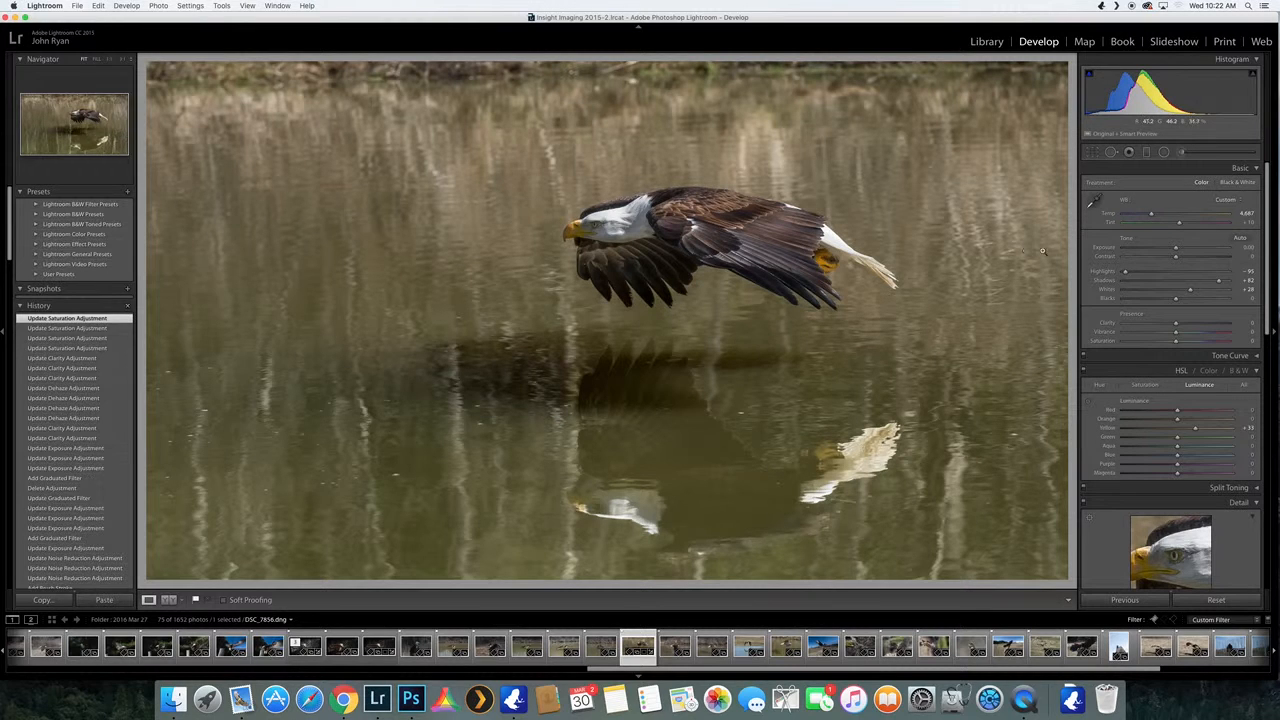
Lower the photo's green saturation in the HSL adjustments in stages to -79.
left_click(1153, 387)
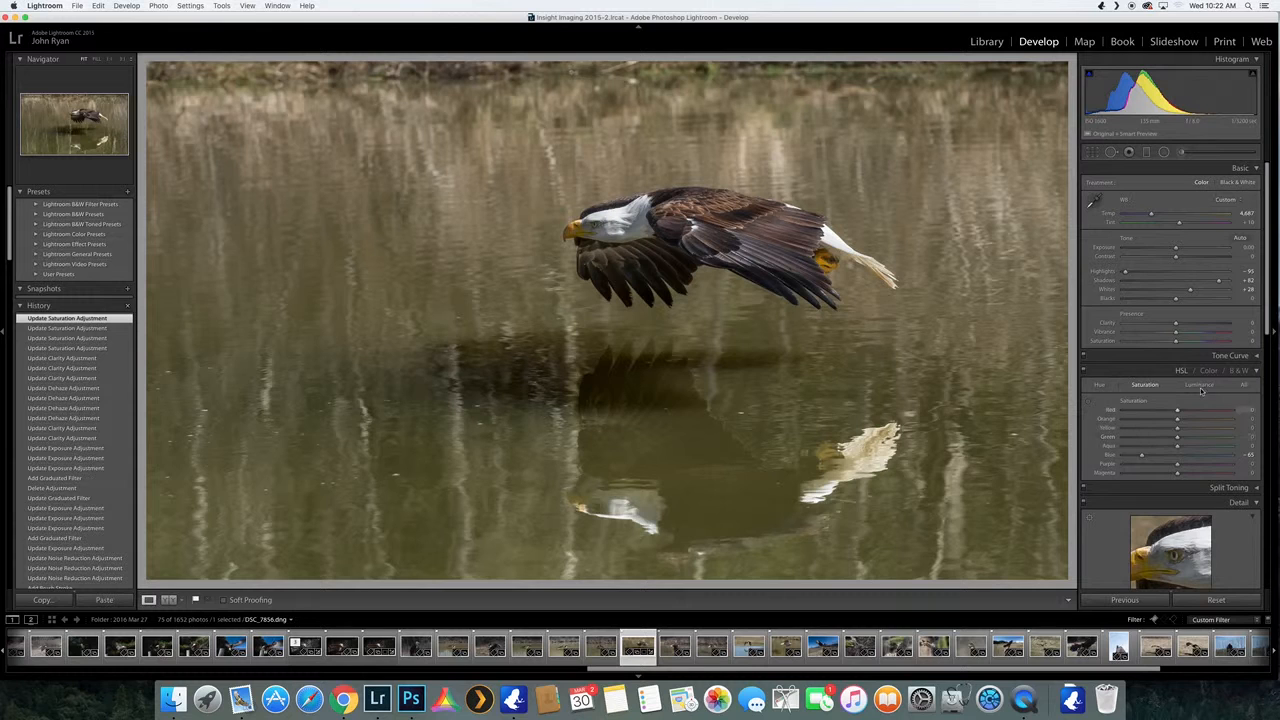
left_click(1159, 440)
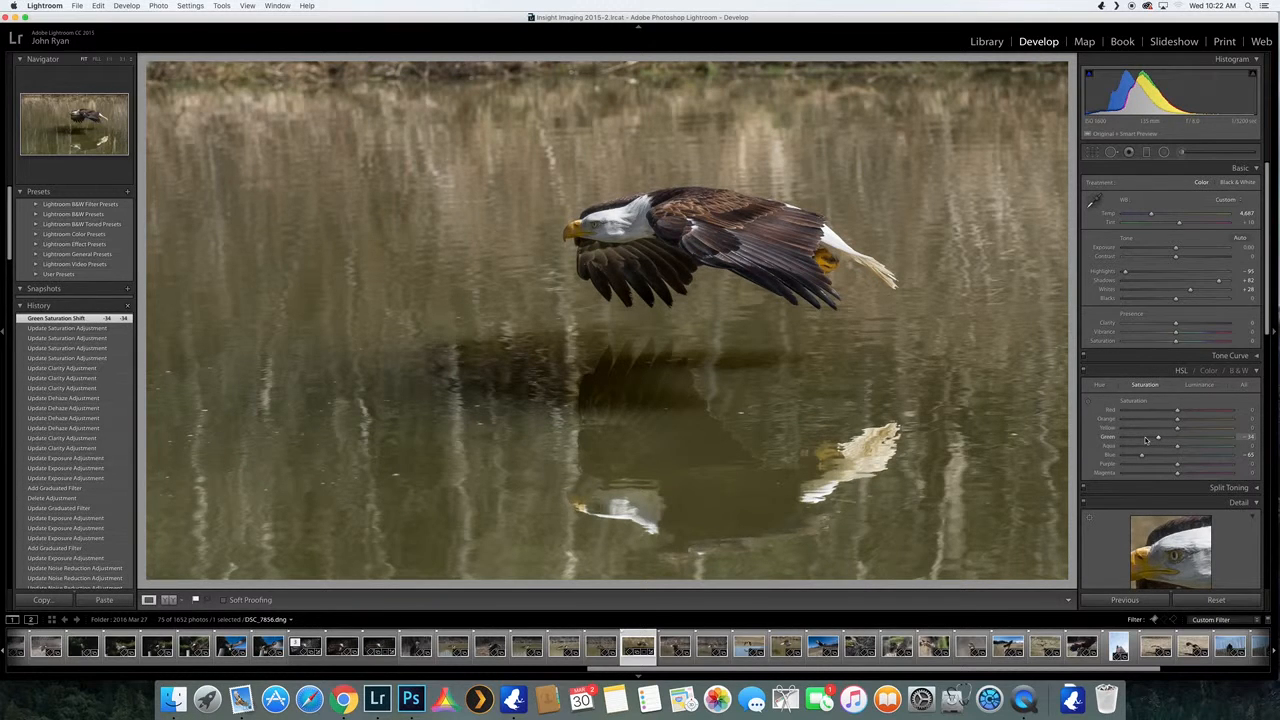
left_click(1145, 440)
left_click(1140, 440)
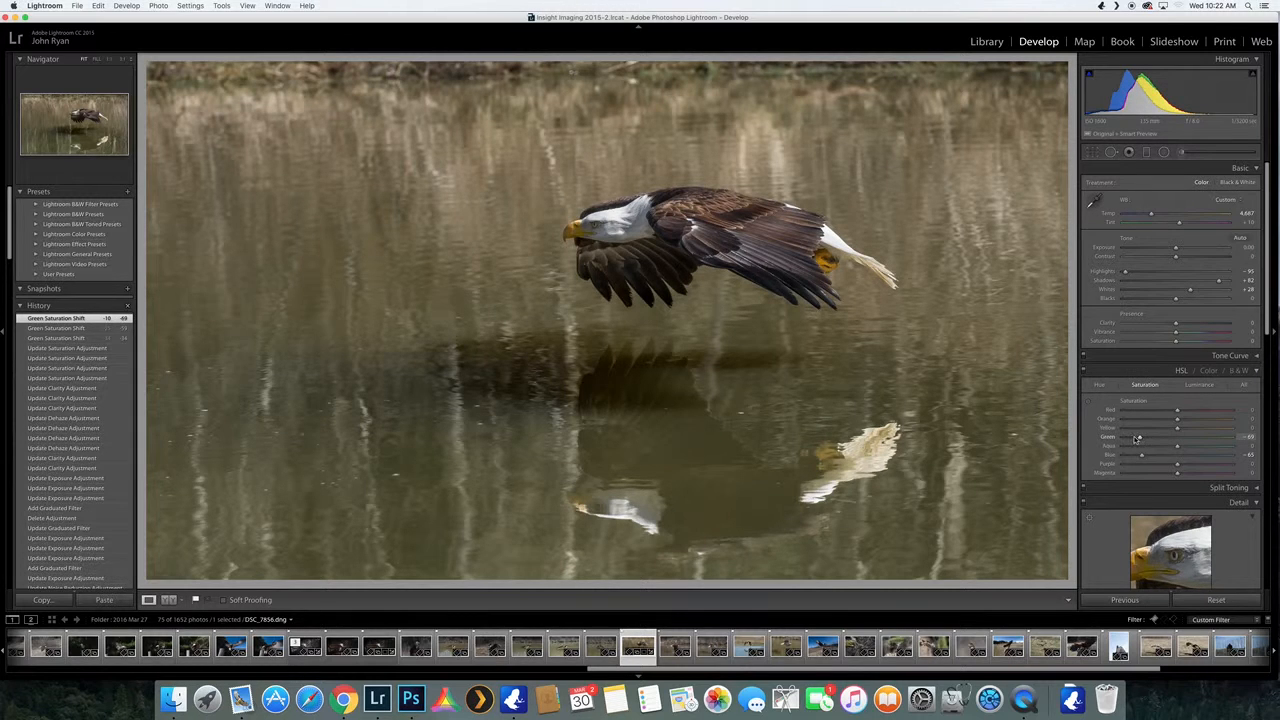
left_click(1134, 439)
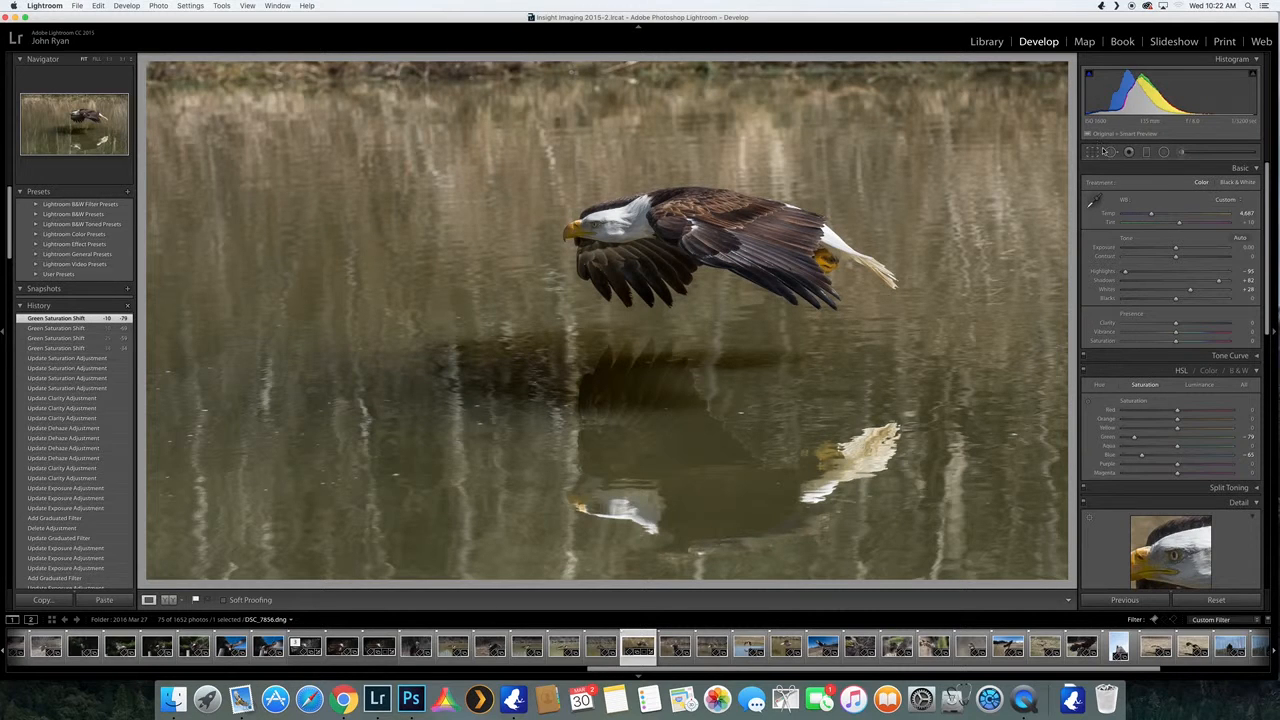
Compare cooler and warmer white balance temperatures for the photo and set the temperature to 4,313.
left_click(1148, 216)
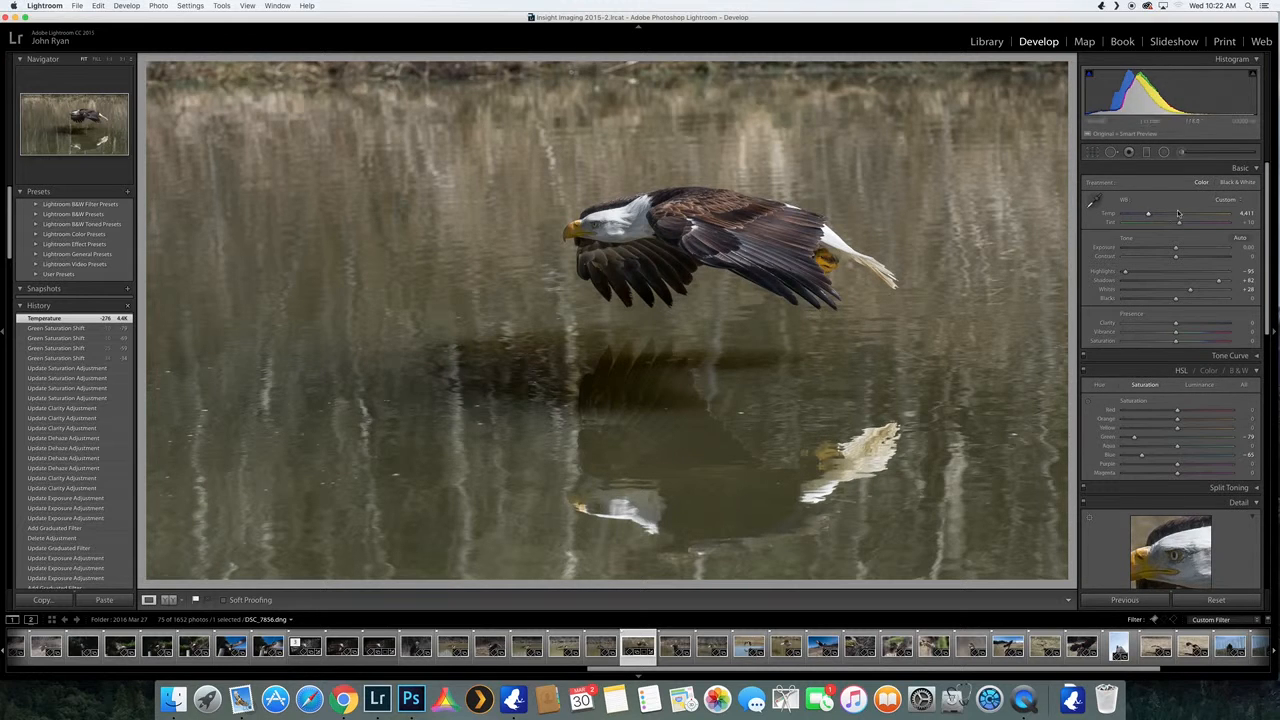
left_click_drag(1149, 214, 1157, 216)
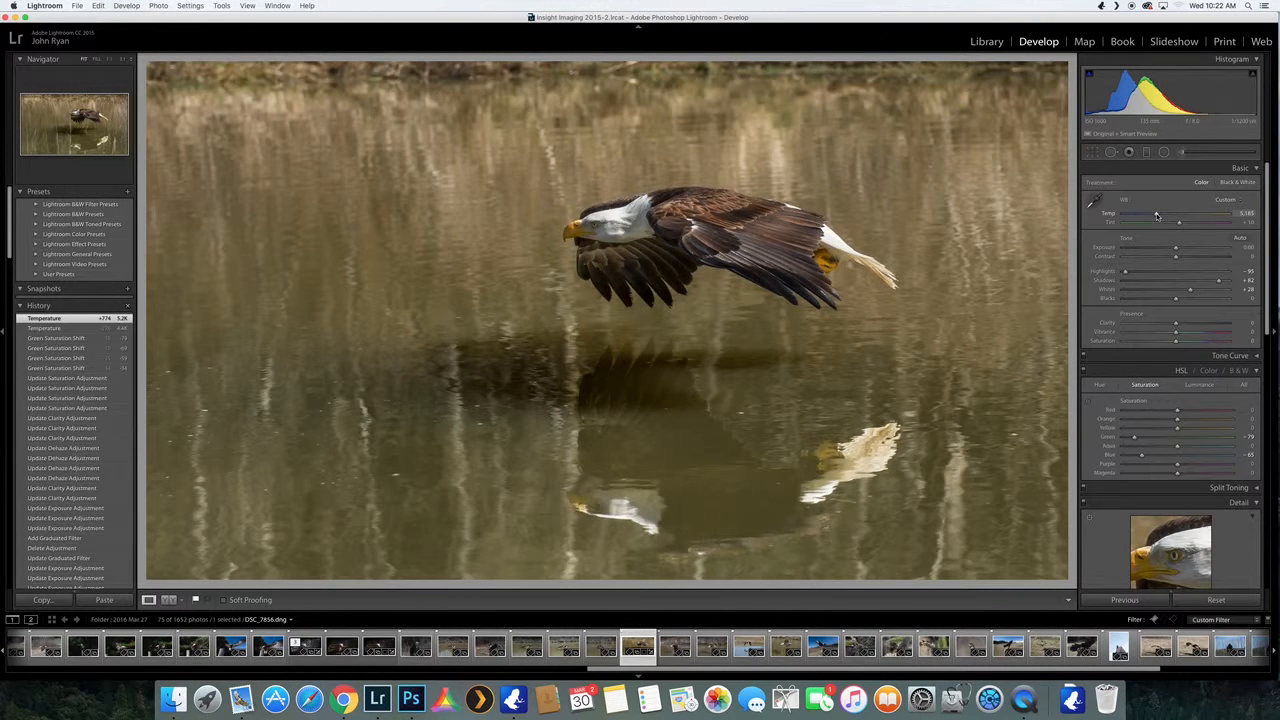
left_click_drag(1149, 216, 1147, 216)
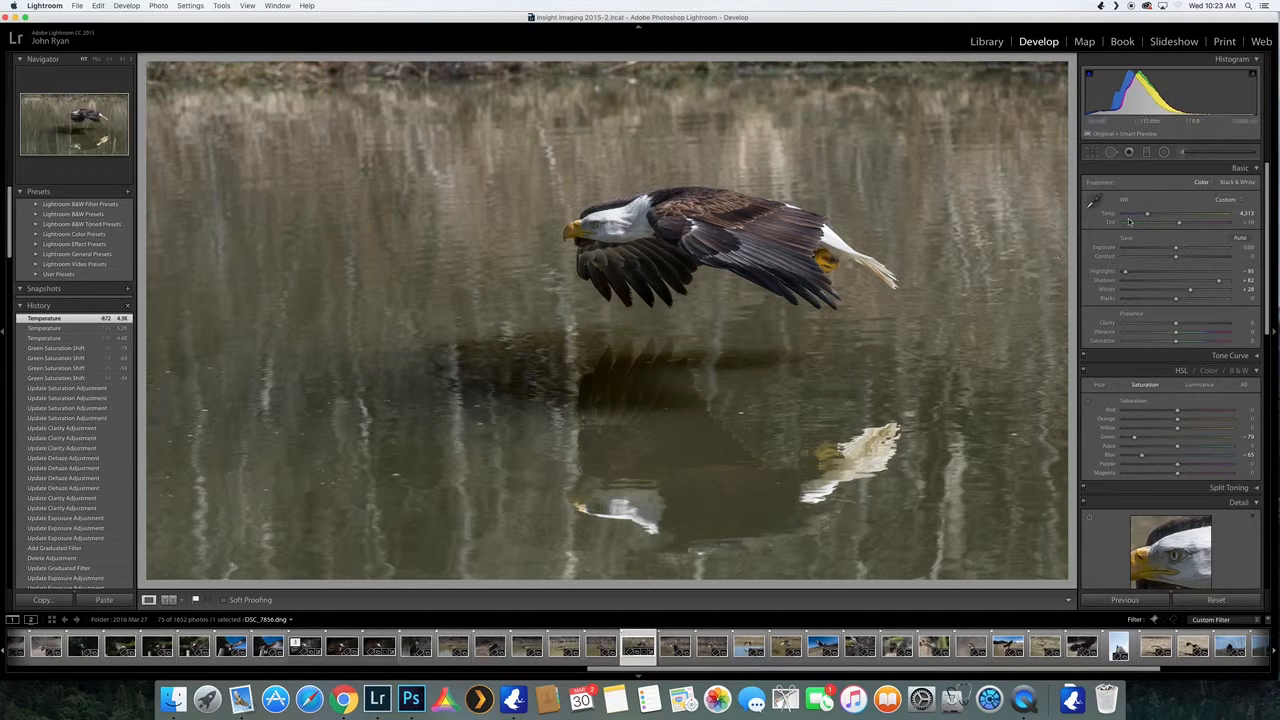
Start a new brush adjustment at 1.28 exposure, hide the edit pins and paint over the eagle's reflection in the water.
left_click(1180, 153)
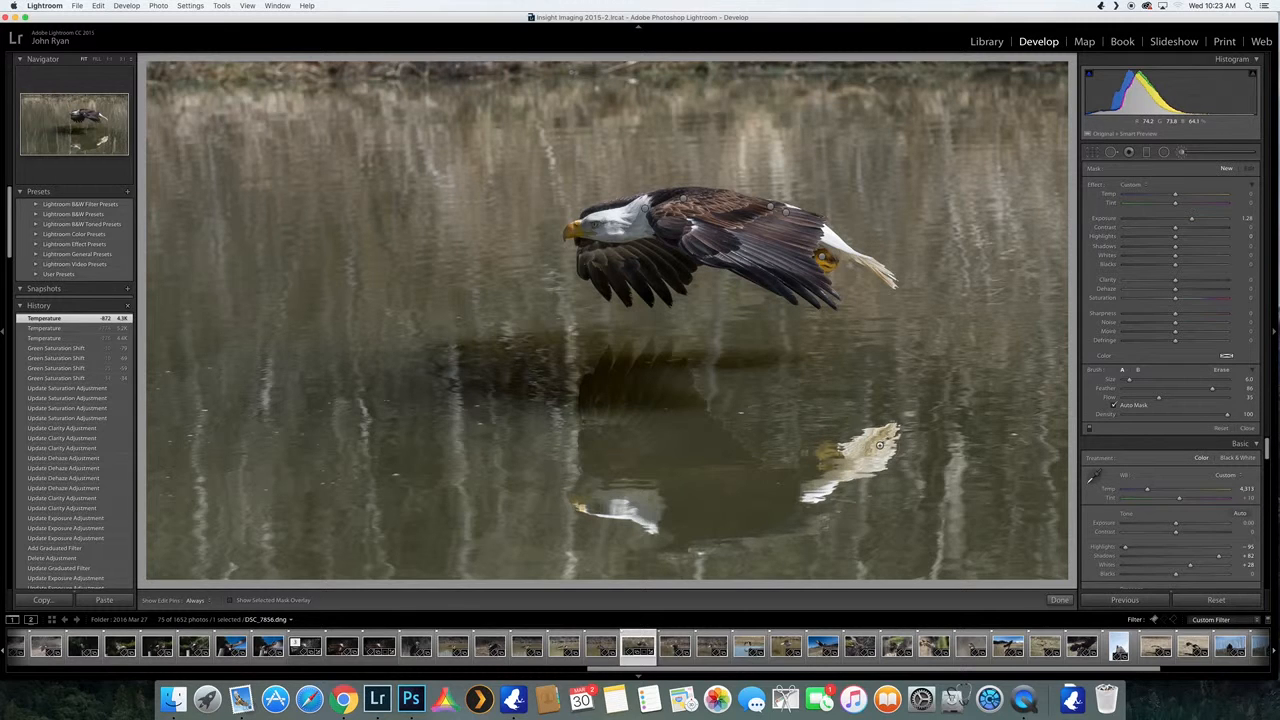
key("h")
left_click(856, 461)
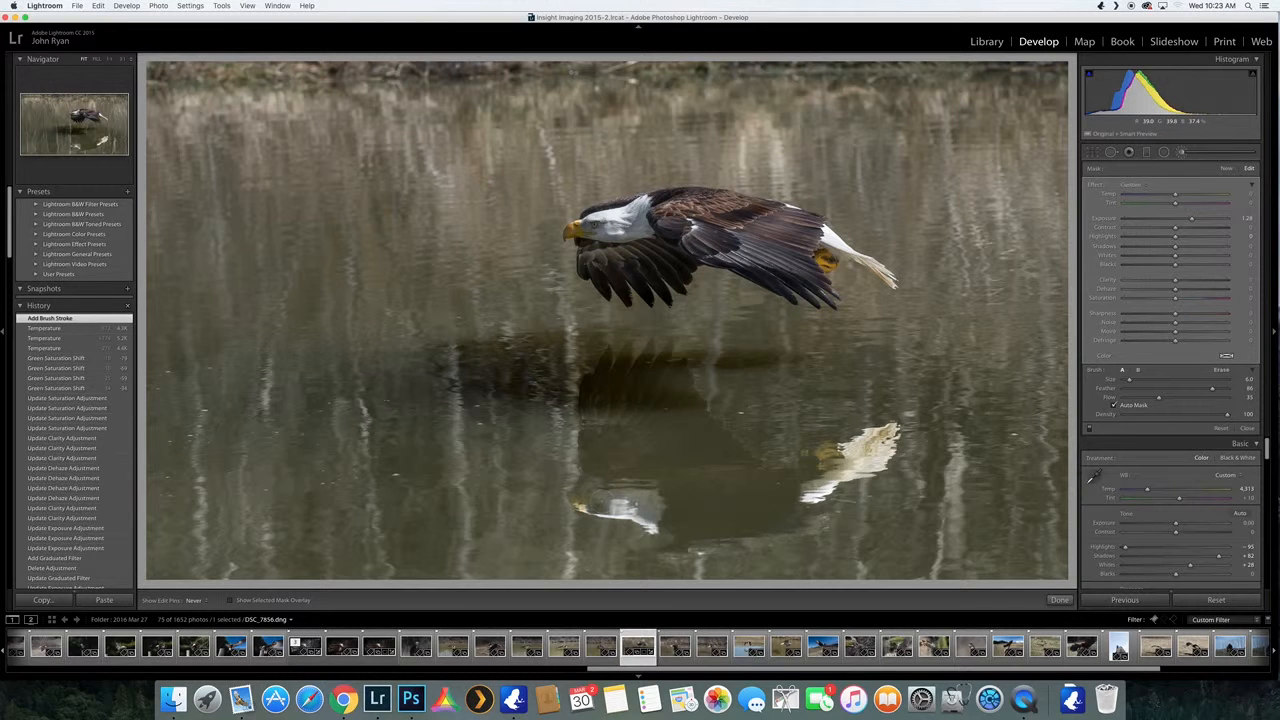
mouse_move(598, 499)
left_mouse_down()
mouse_move(691, 493)
mouse_move(615, 502)
left_mouse_up()
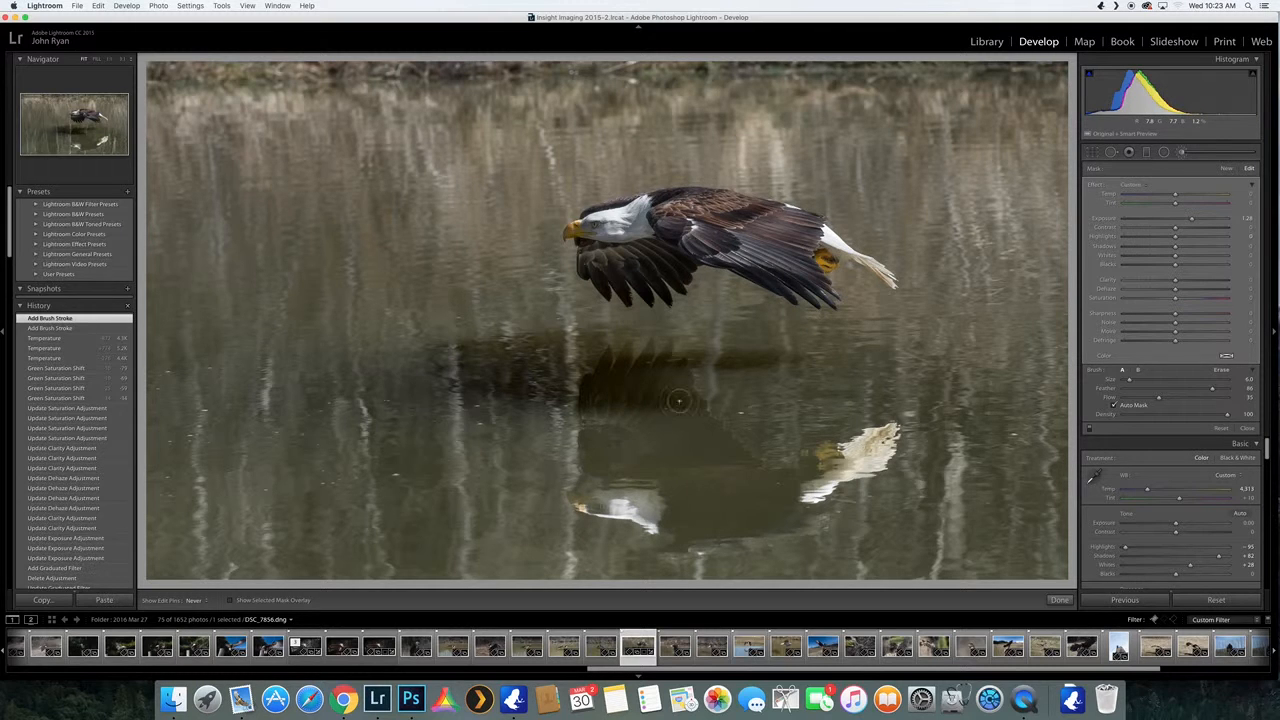
mouse_move(683, 427)
left_mouse_down()
mouse_move(695, 424)
mouse_move(687, 468)
mouse_move(702, 461)
left_mouse_up()
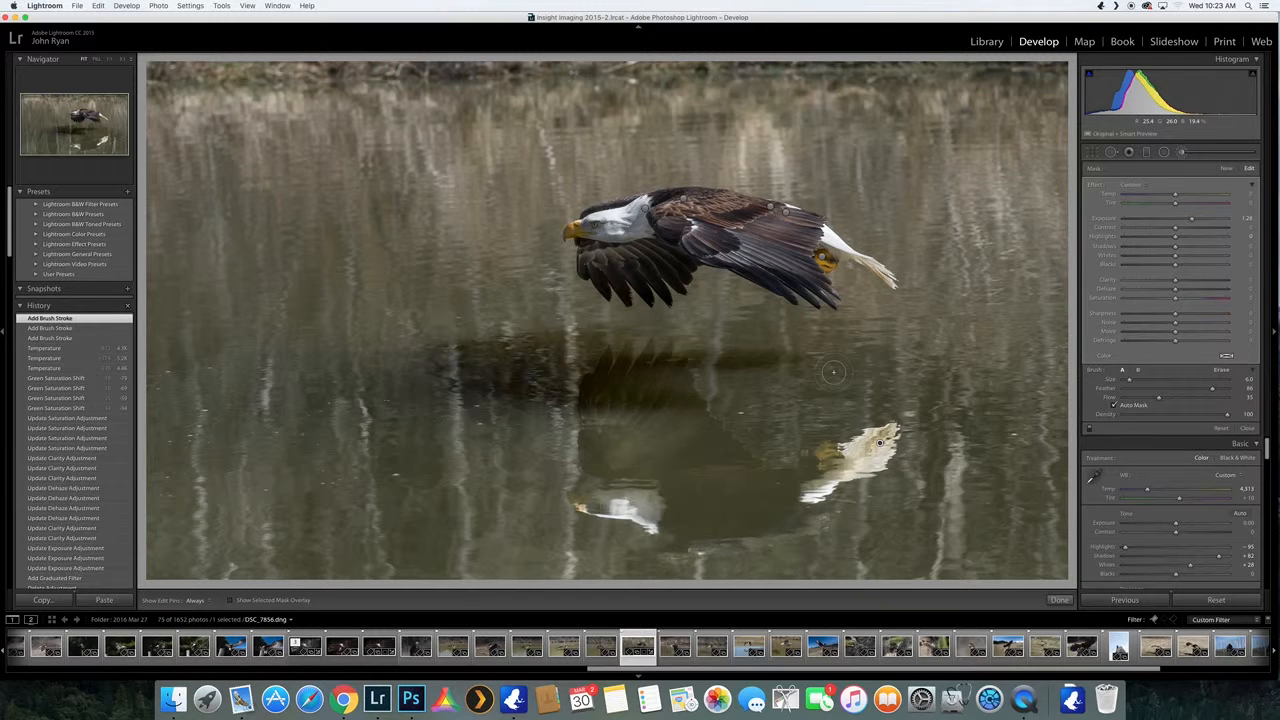
Lower the reflection brush's exposure to about 0.8, paint more strokes over the reflected head and body, and close the brush.
left_click_drag(1188, 218, 1188, 224)
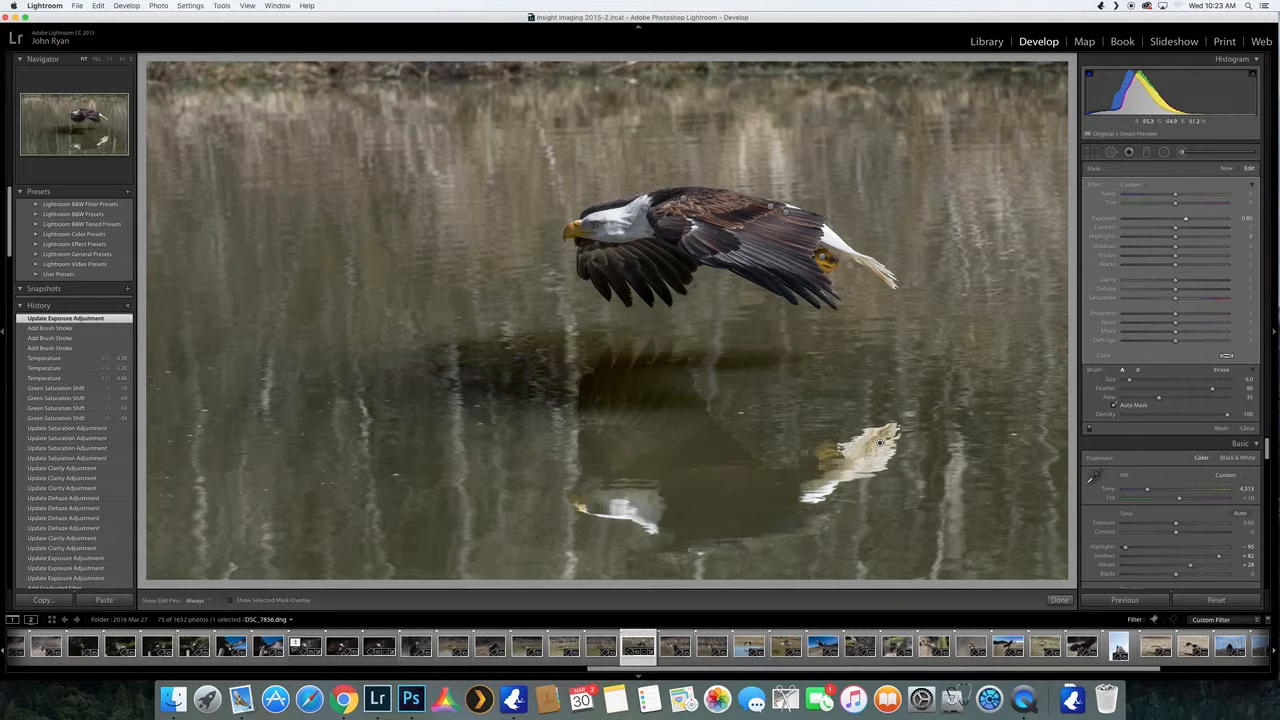
mouse_move(684, 519)
left_mouse_down()
mouse_move(662, 520)
mouse_move(656, 498)
left_mouse_up()
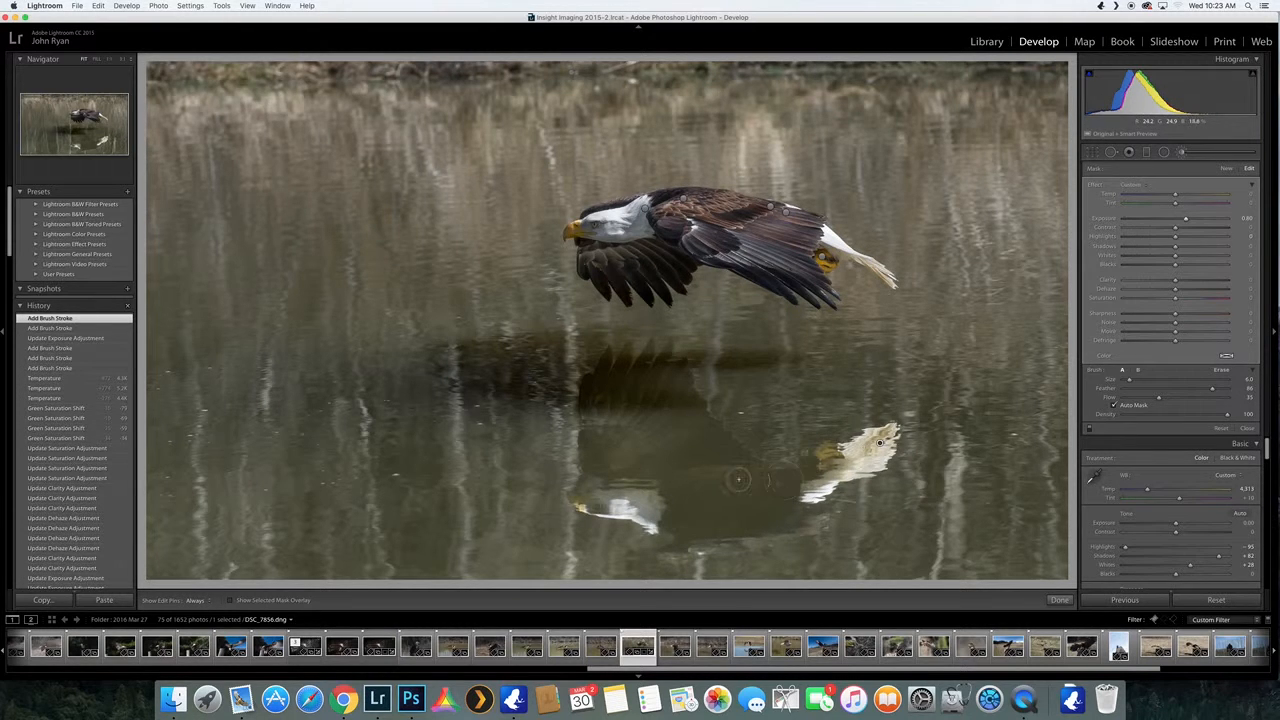
mouse_move(678, 480)
left_mouse_down()
mouse_move(761, 478)
mouse_move(666, 485)
mouse_move(778, 482)
left_mouse_up()
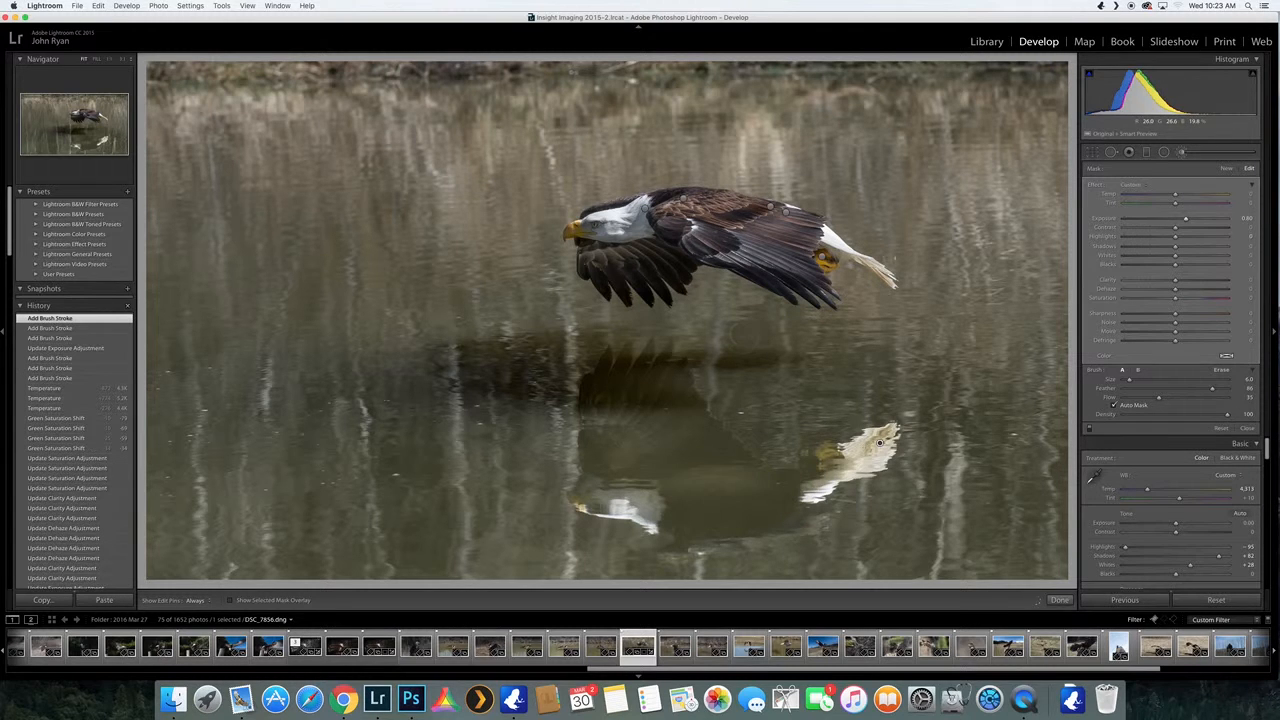
left_click(1181, 152)
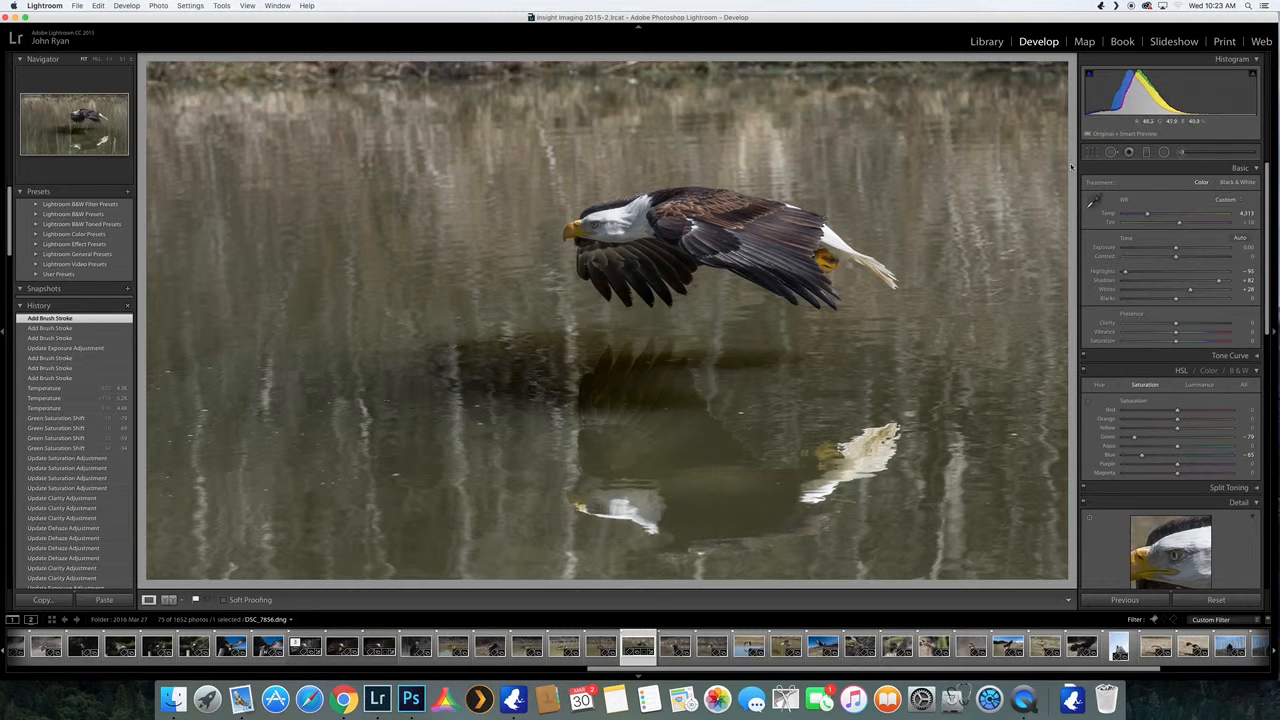
Add another graduated filter at 1.28 exposure from the water below the eagle up to the top of its back.
left_click(1147, 153)
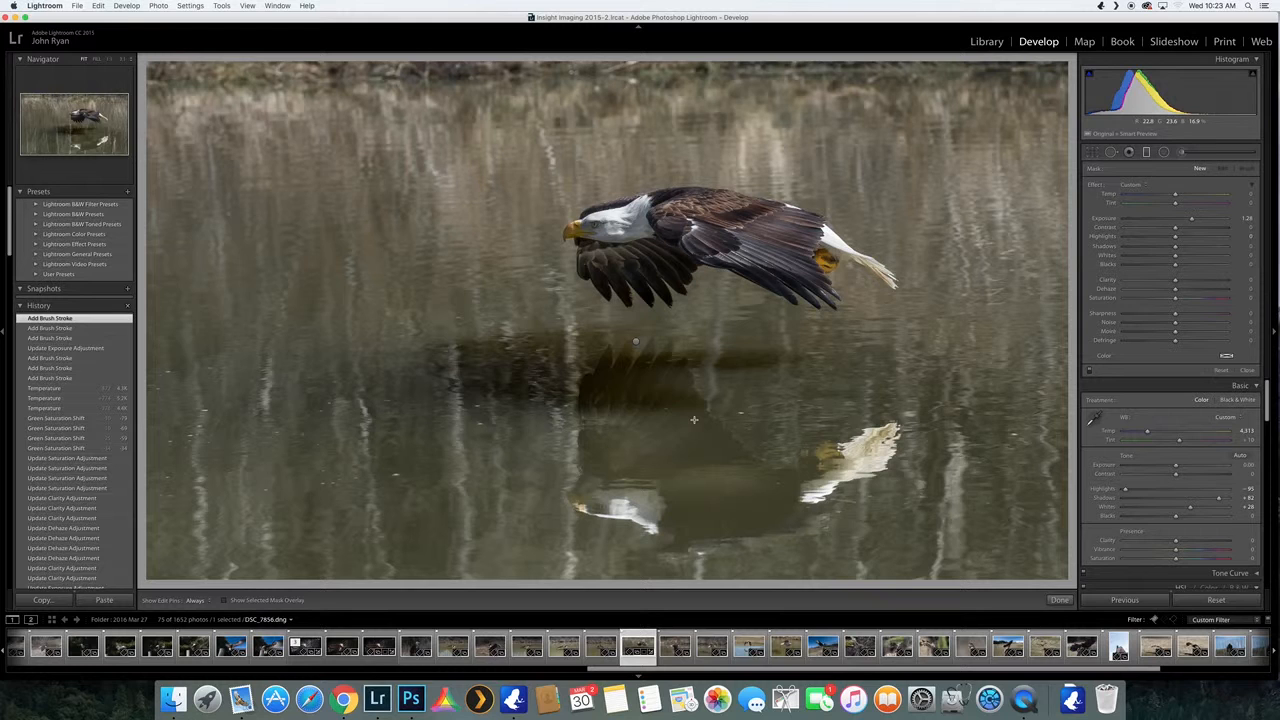
left_click_drag(693, 404, 696, 197)
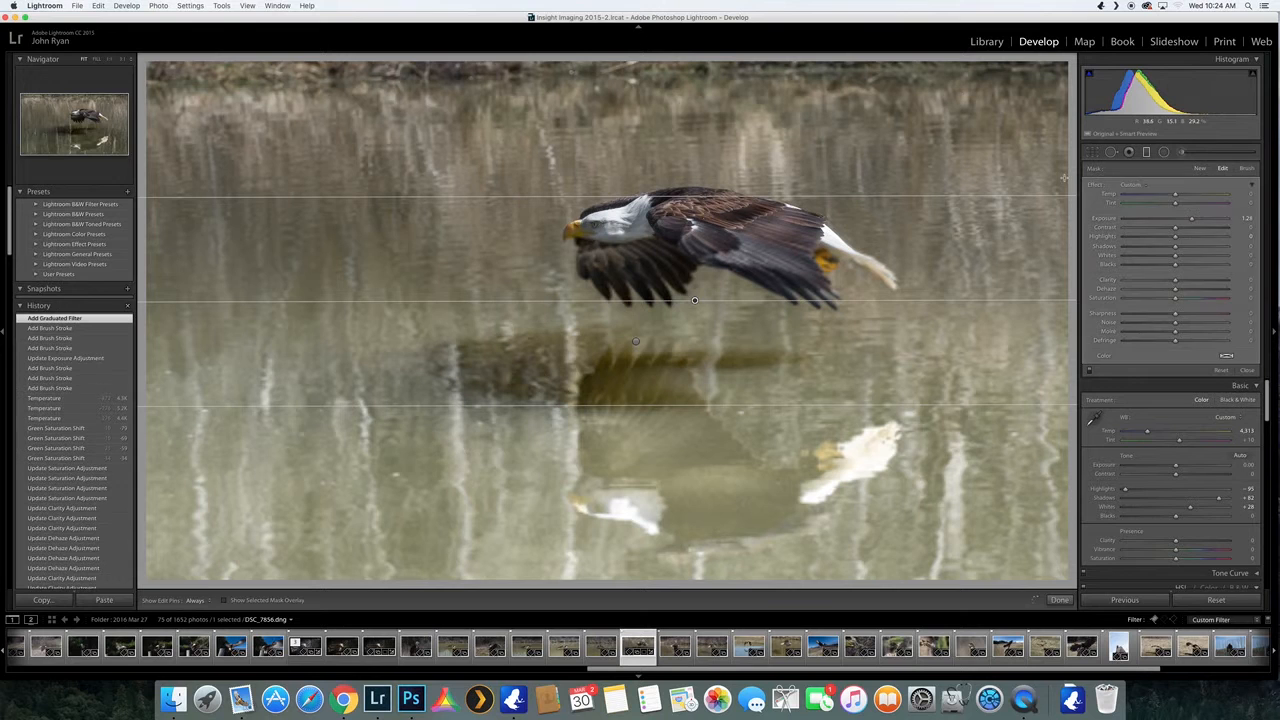
Reset the new graduated filter's exposure to zero, try different color temperatures on it, and finish the filter.
double_click(1104, 218)
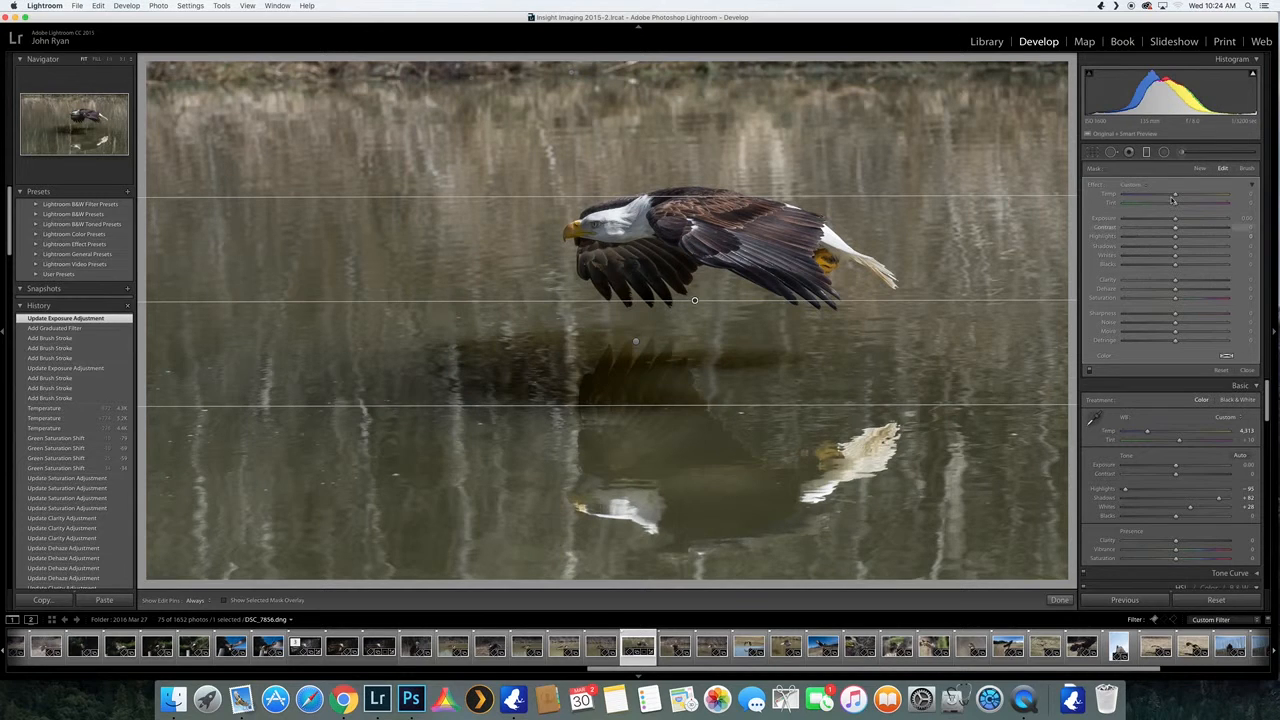
left_click_drag(1173, 197, 1175, 197)
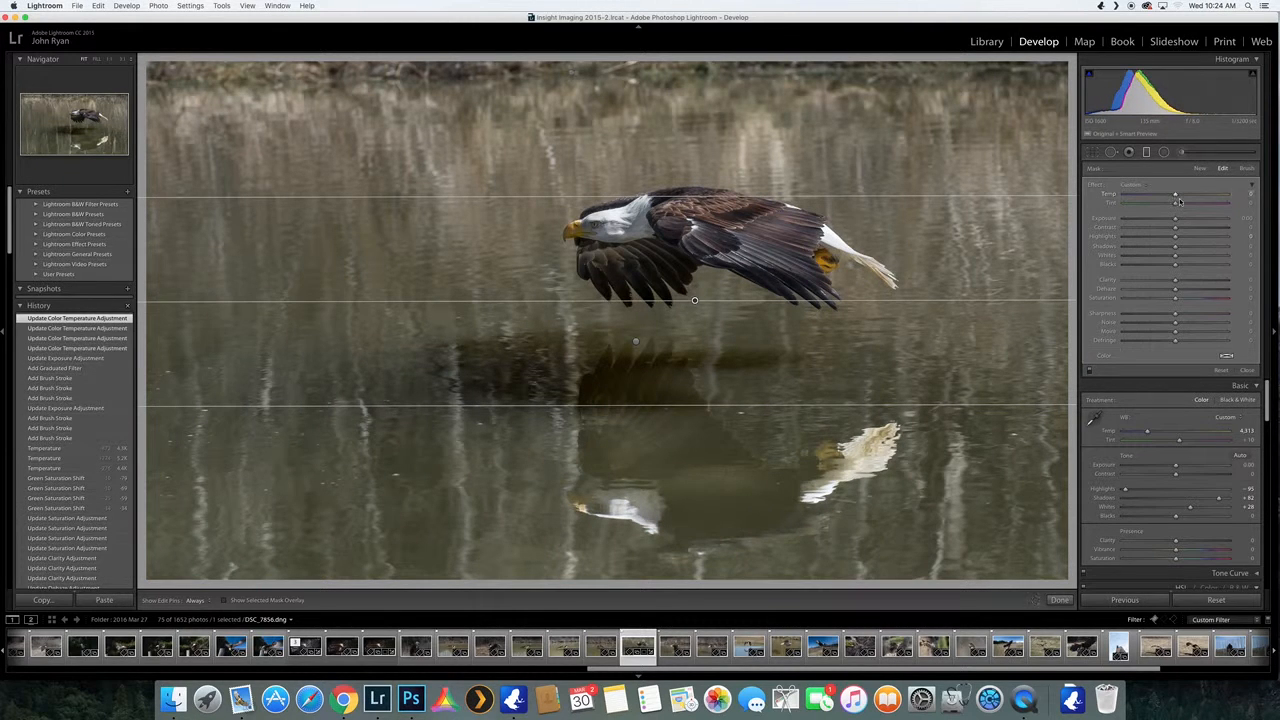
key("Return")
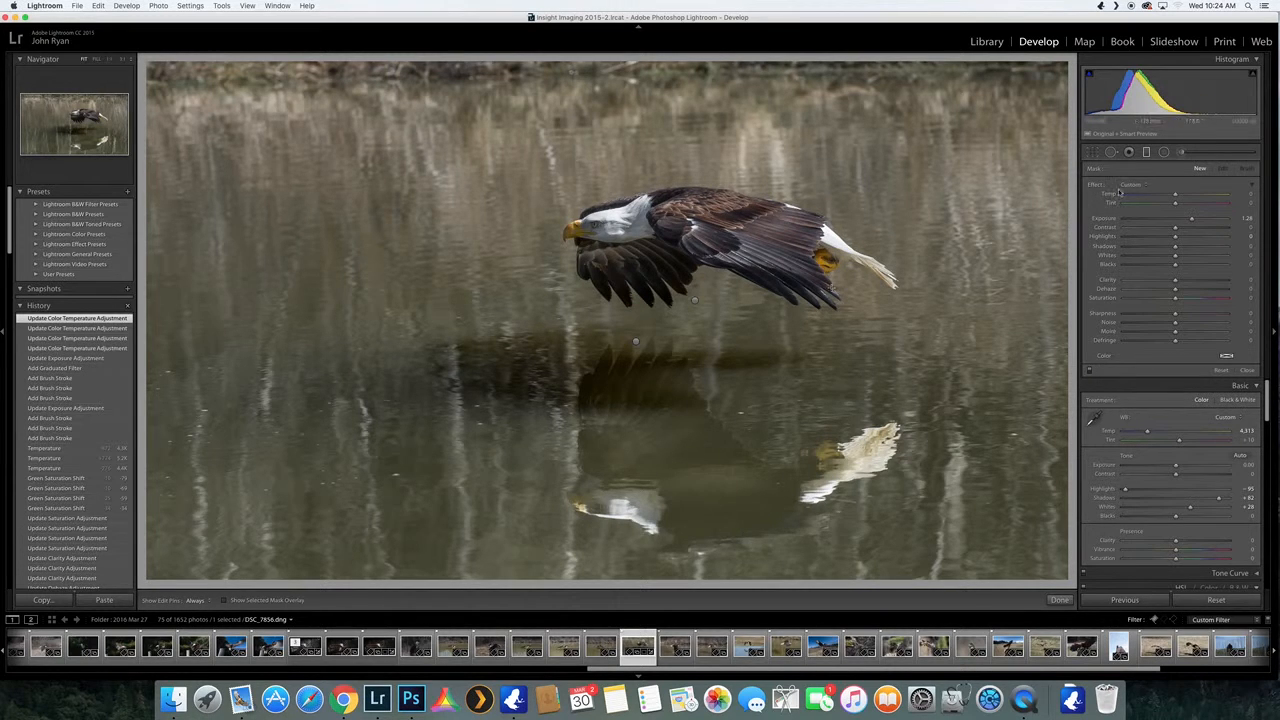
left_click(1163, 152)
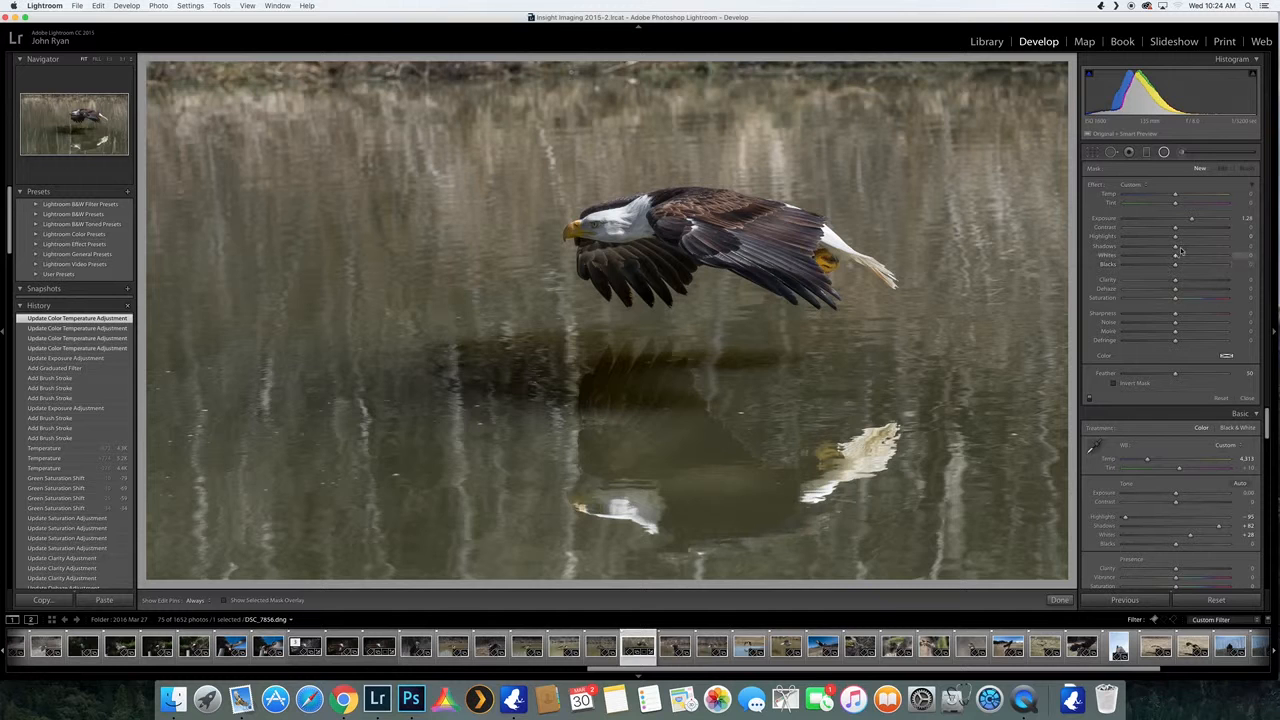
left_click(1163, 152)
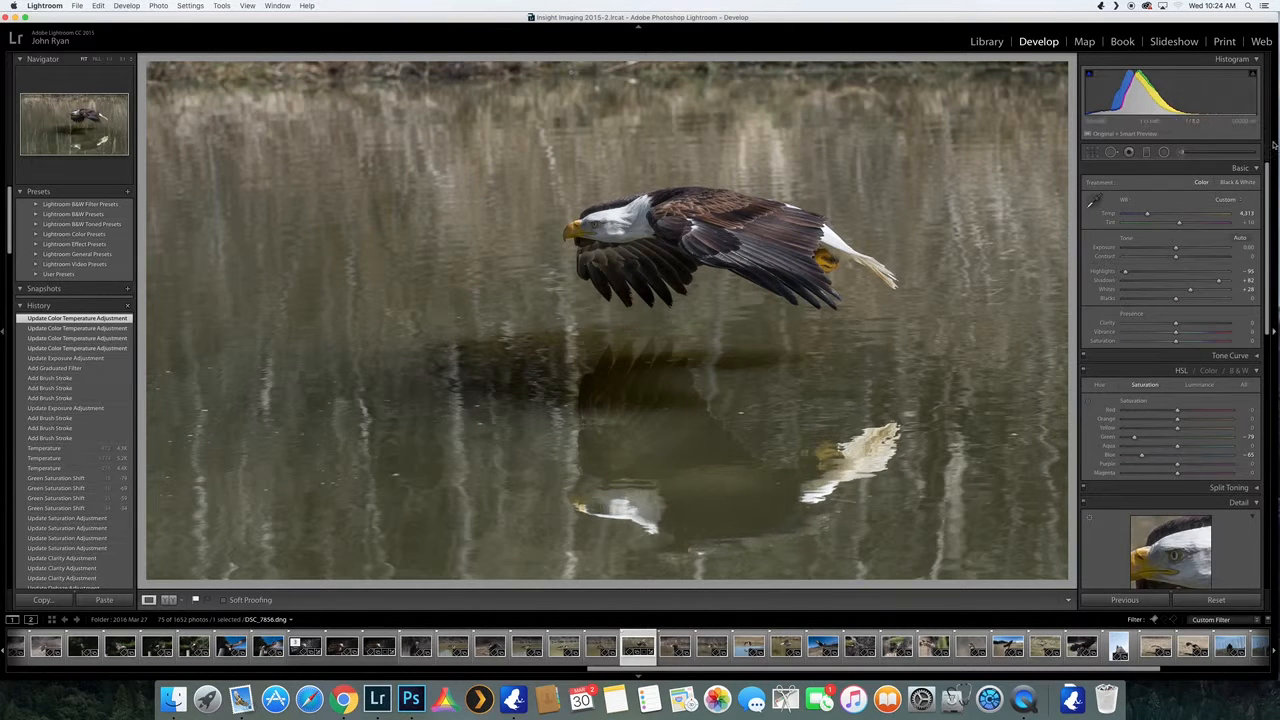
Raise the photo's shadows to +89, compare clarity settings, and set clarity to +44.
left_click_drag(1218, 281, 1222, 281)
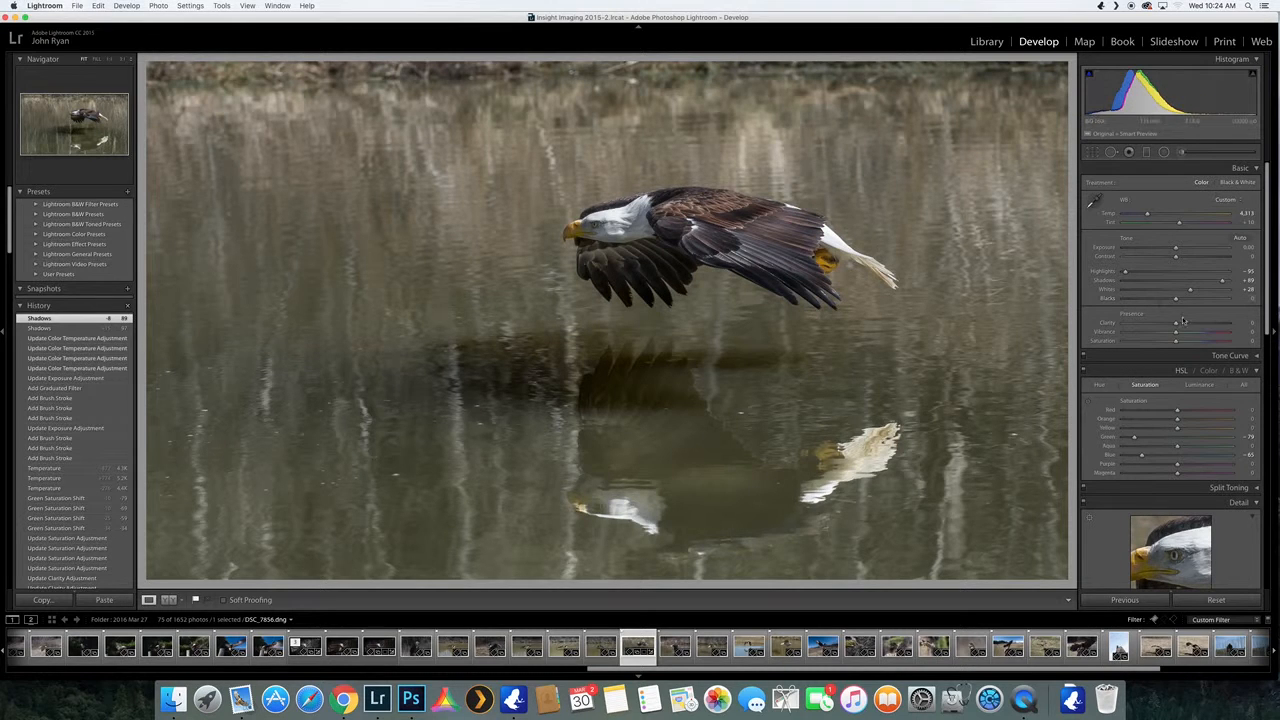
left_click(1192, 325)
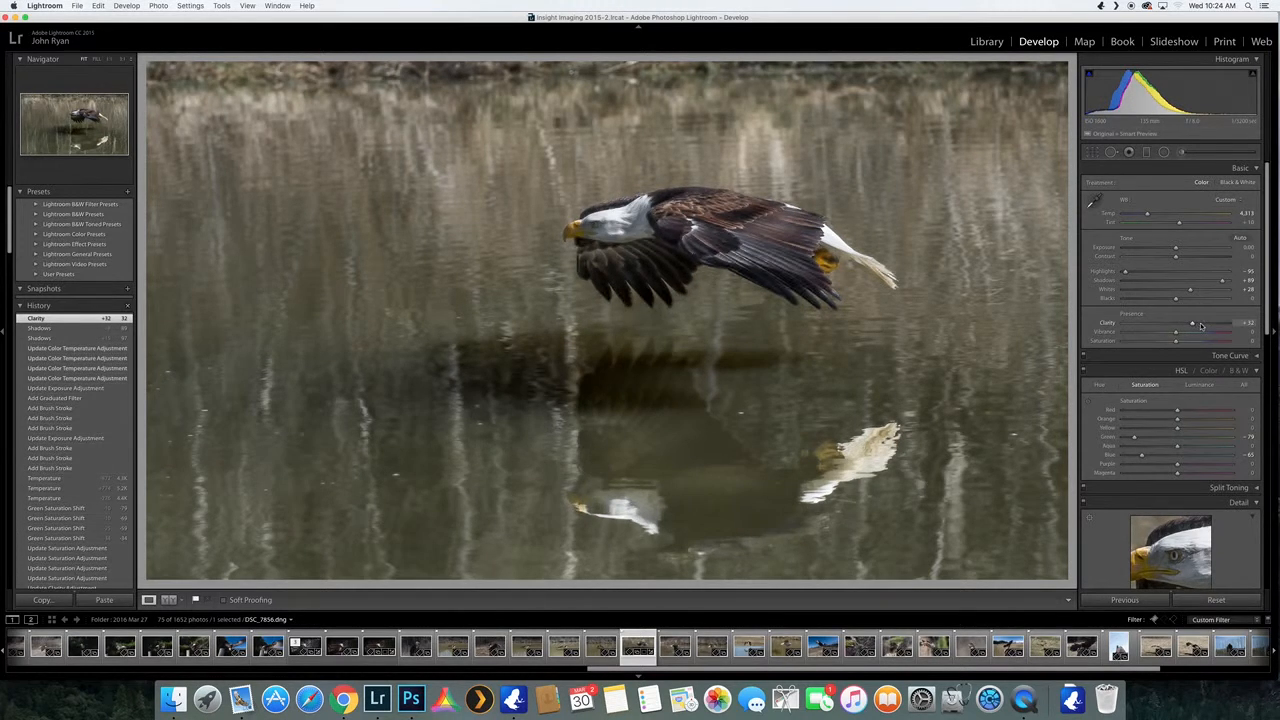
left_click(1201, 326)
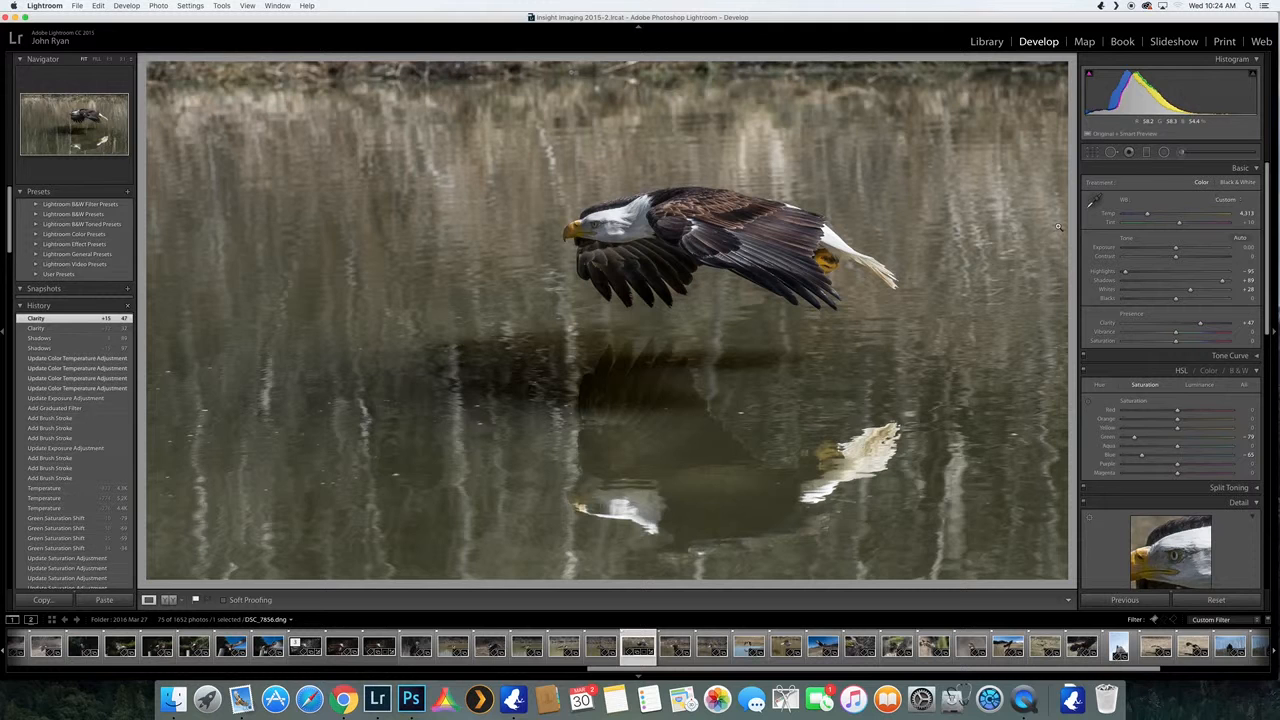
left_click(1190, 325)
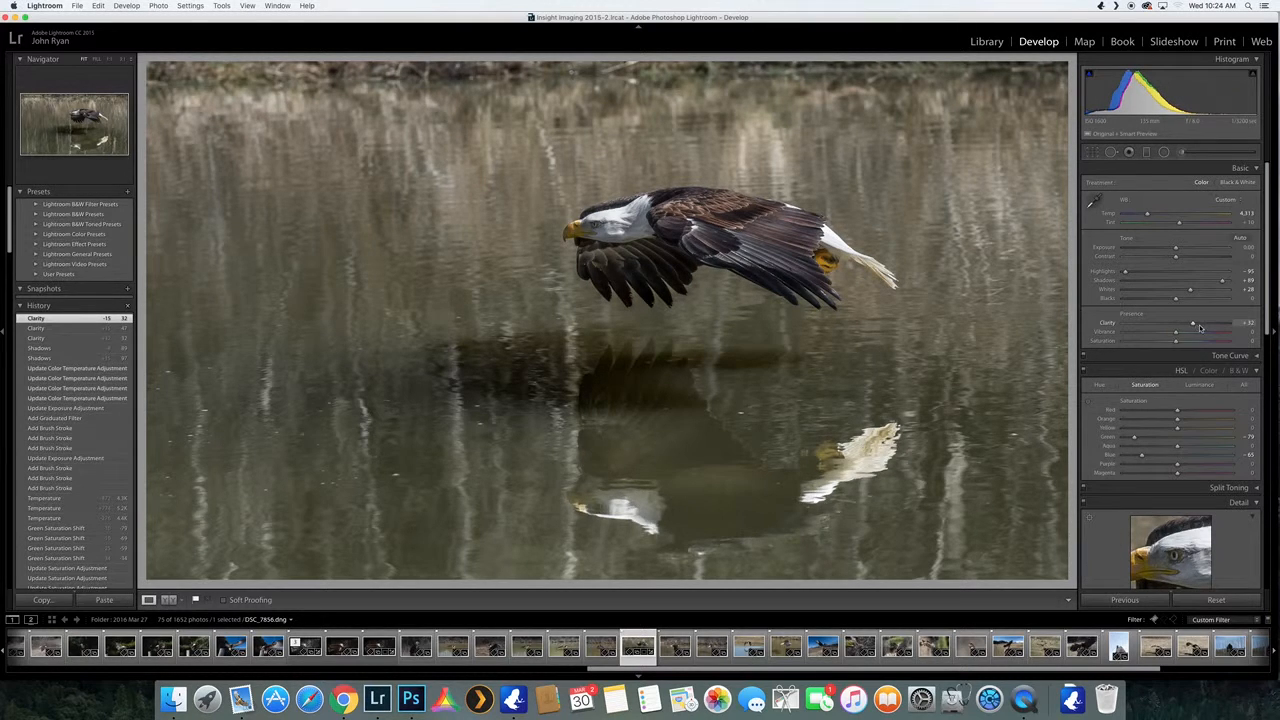
left_click(1199, 326)
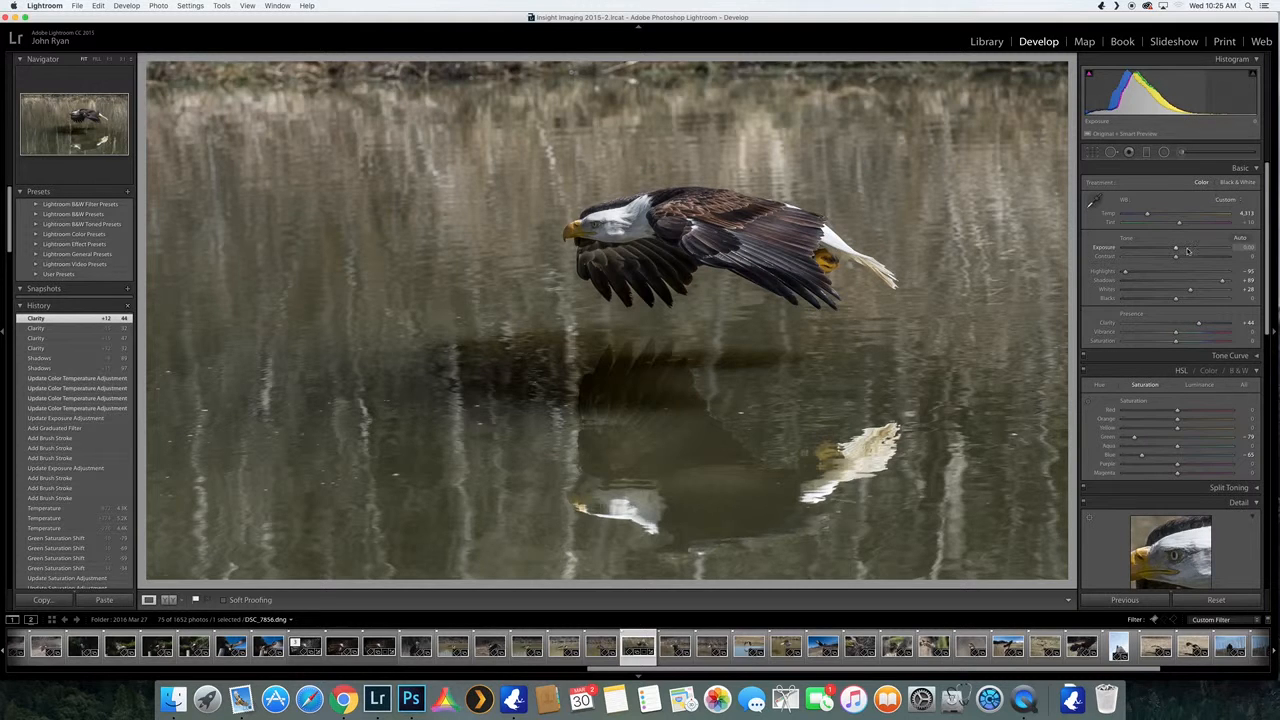
Start a new brush adjustment at 1.28 exposure, hide the edit pins, paint over the eagle's dark wings and body, and close the brush.
left_click(1181, 152)
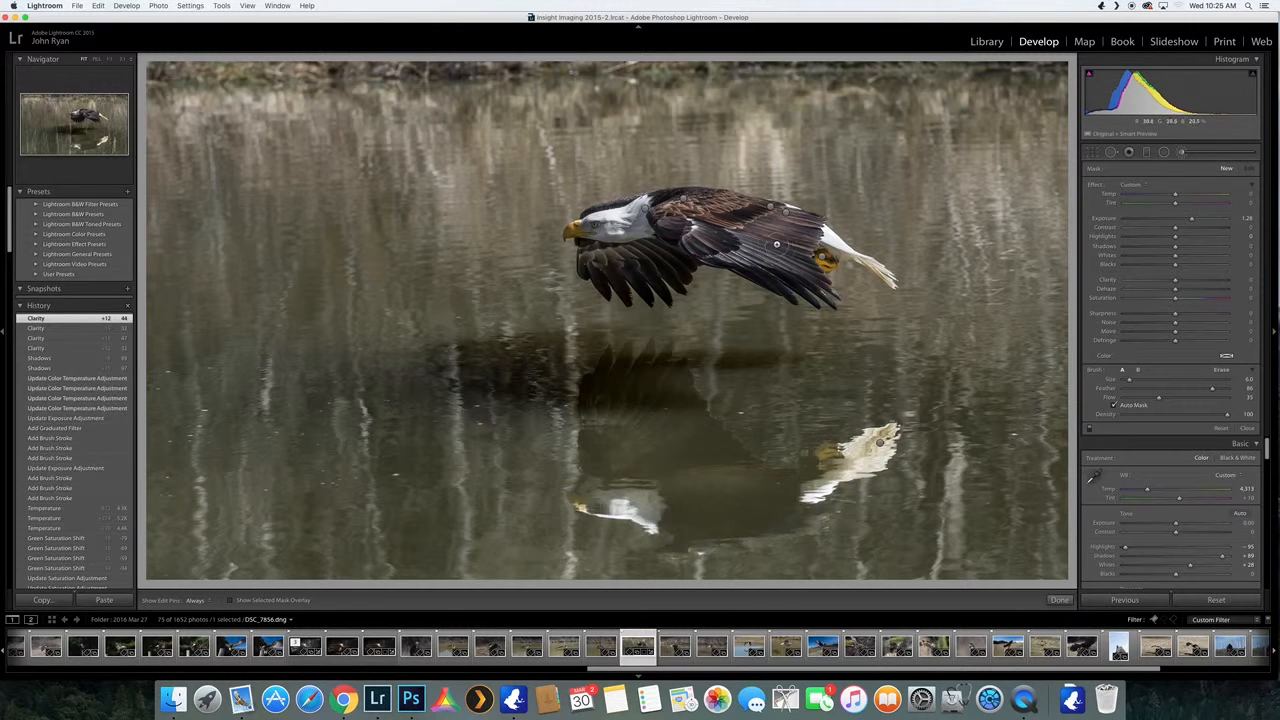
key("h")
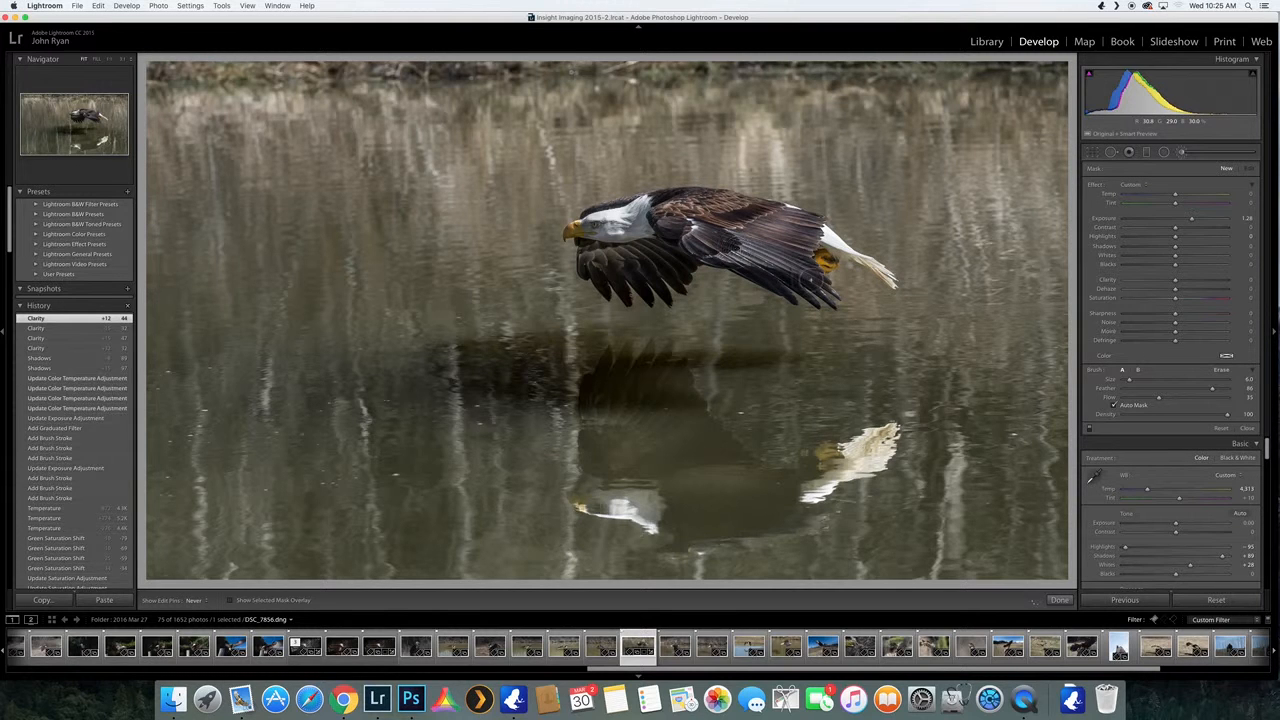
key("h")
left_click_drag(733, 210, 660, 212)
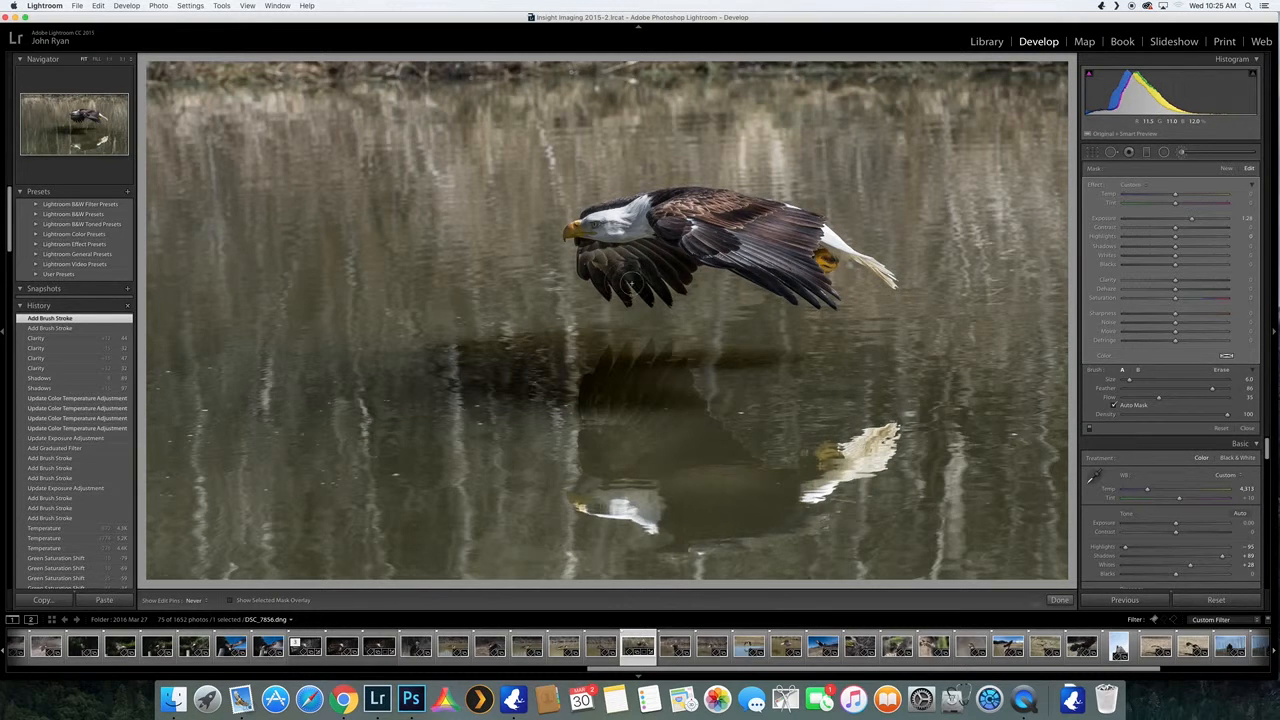
left_click_drag(674, 261, 645, 262)
key("h")
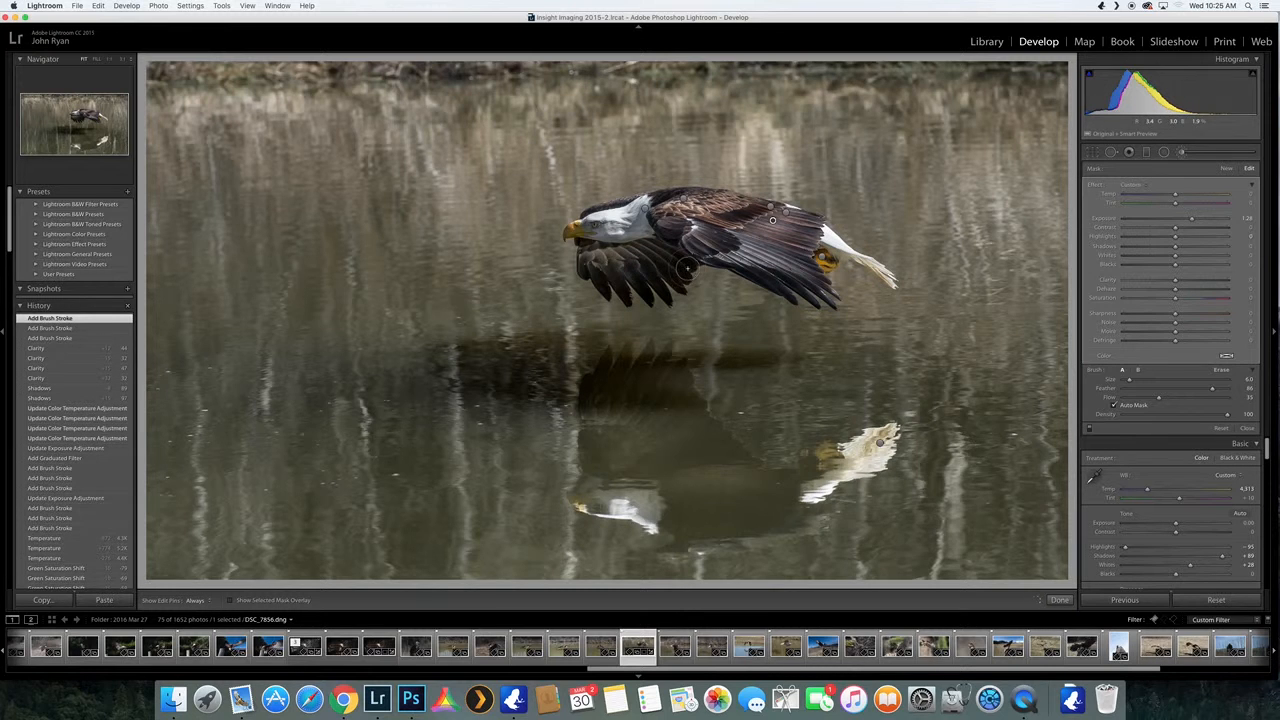
mouse_move(630, 260)
left_mouse_down()
mouse_move(701, 260)
mouse_move(717, 229)
mouse_move(690, 246)
mouse_move(668, 220)
mouse_move(712, 246)
mouse_move(772, 220)
left_mouse_up()
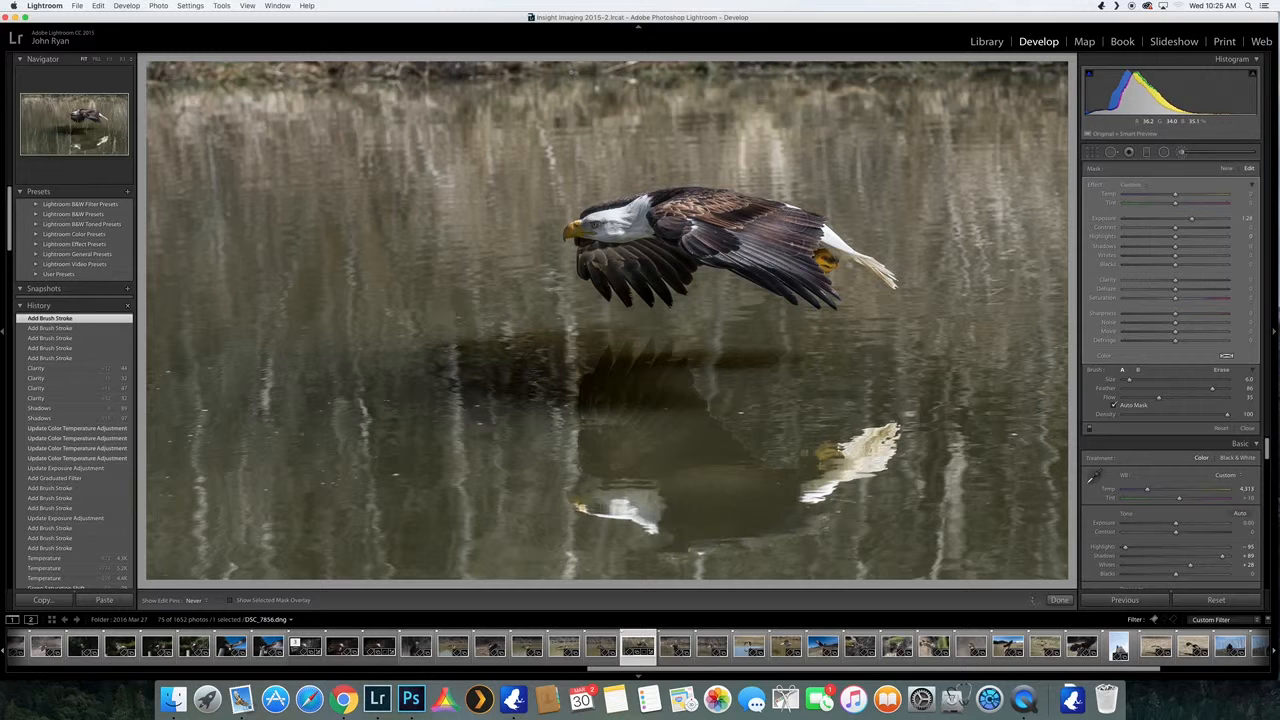
left_click_drag(776, 279, 766, 279)
mouse_move(676, 231)
left_mouse_down()
mouse_move(610, 262)
mouse_move(657, 257)
left_mouse_up()
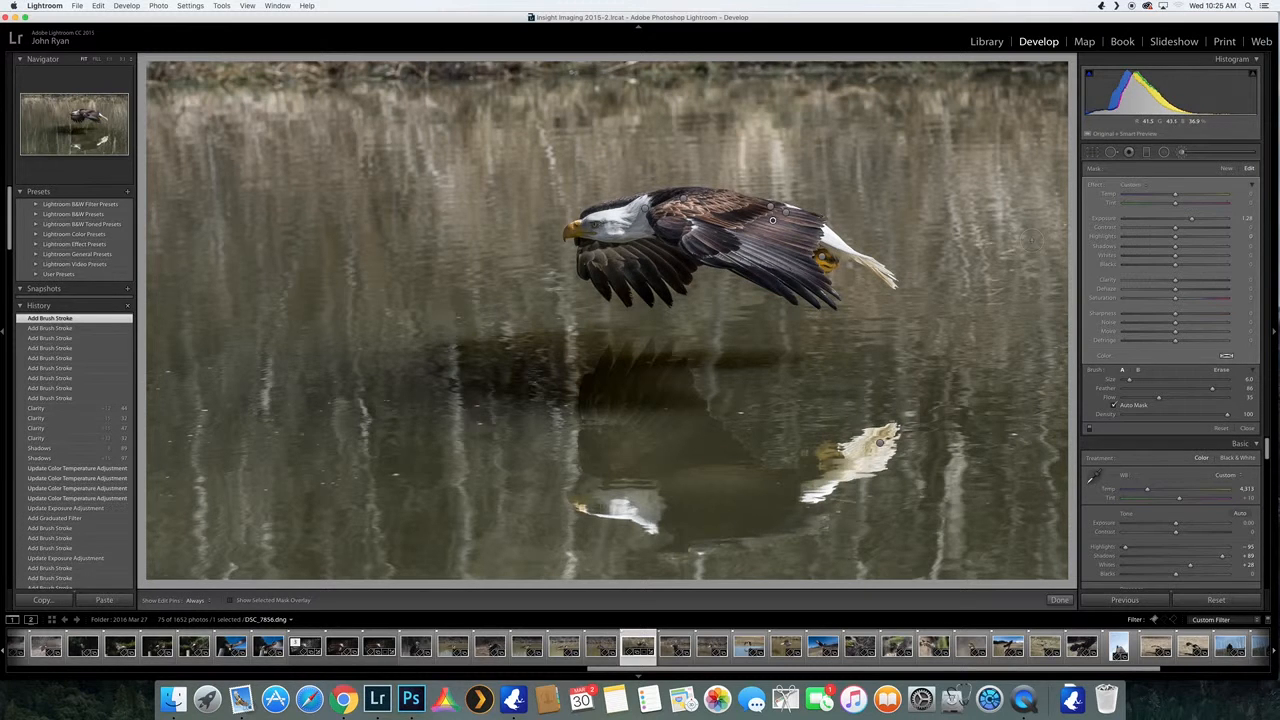
left_click(1147, 153)
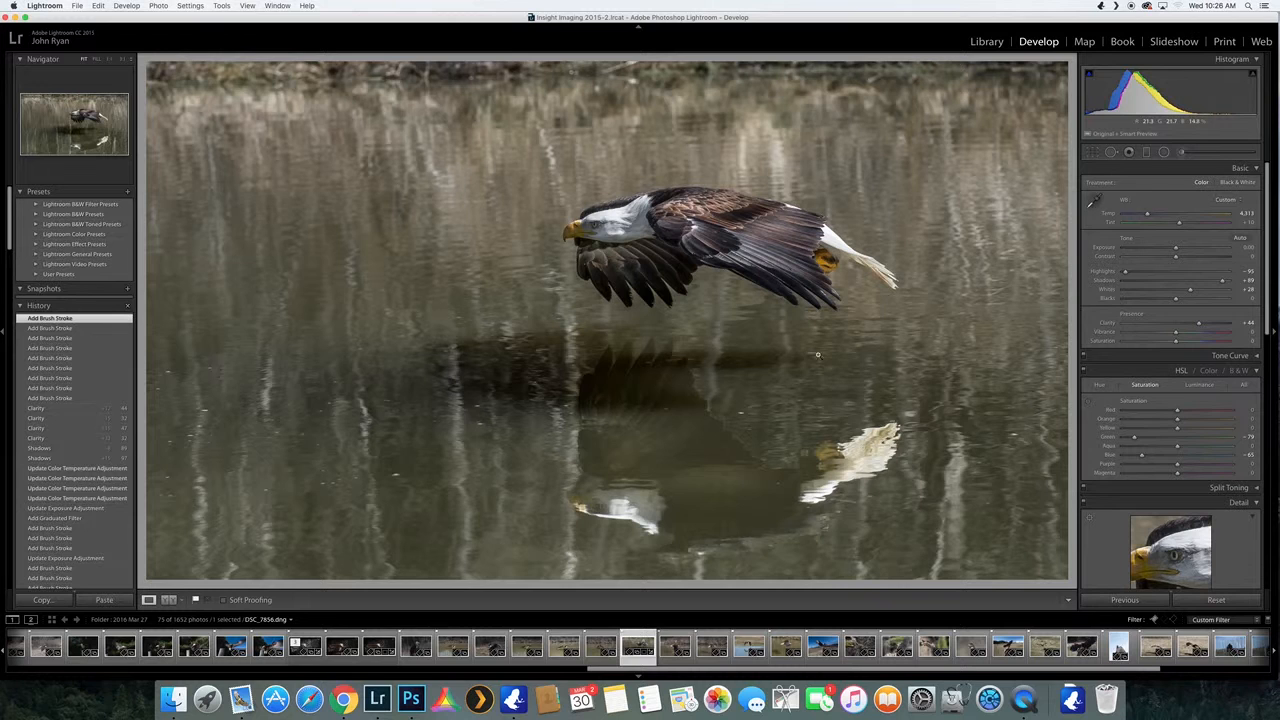
Set the photo's temperature to 4,464 and add a post-crop vignette with amount -25, midpoint 43 and feather 62.
left_click(1149, 216)
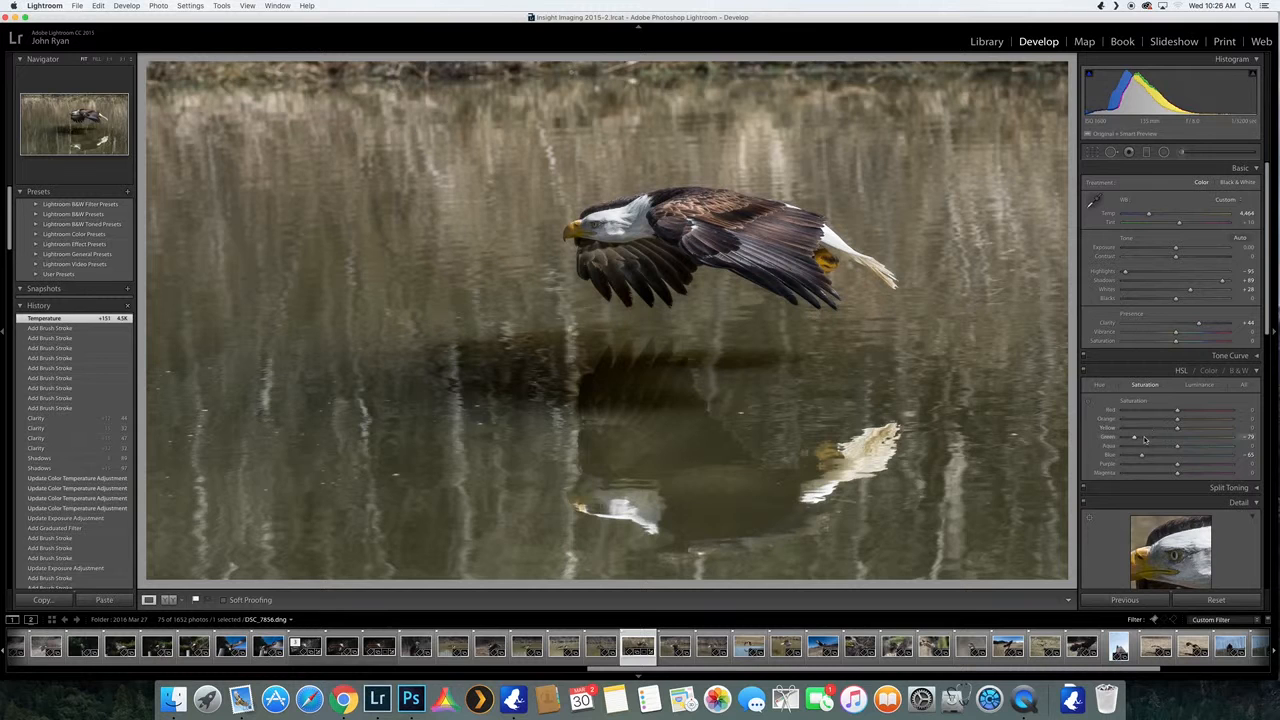
scroll(1144, 439, "down", 10)
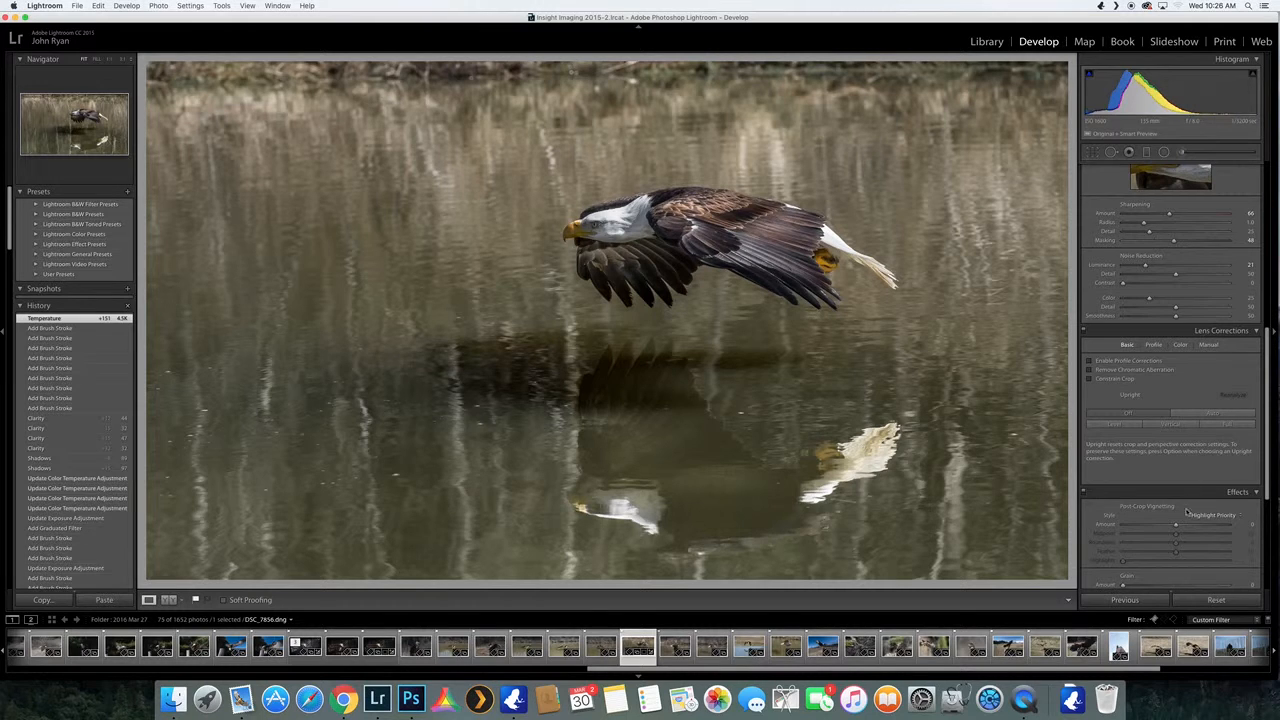
left_click_drag(1174, 527, 1172, 528)
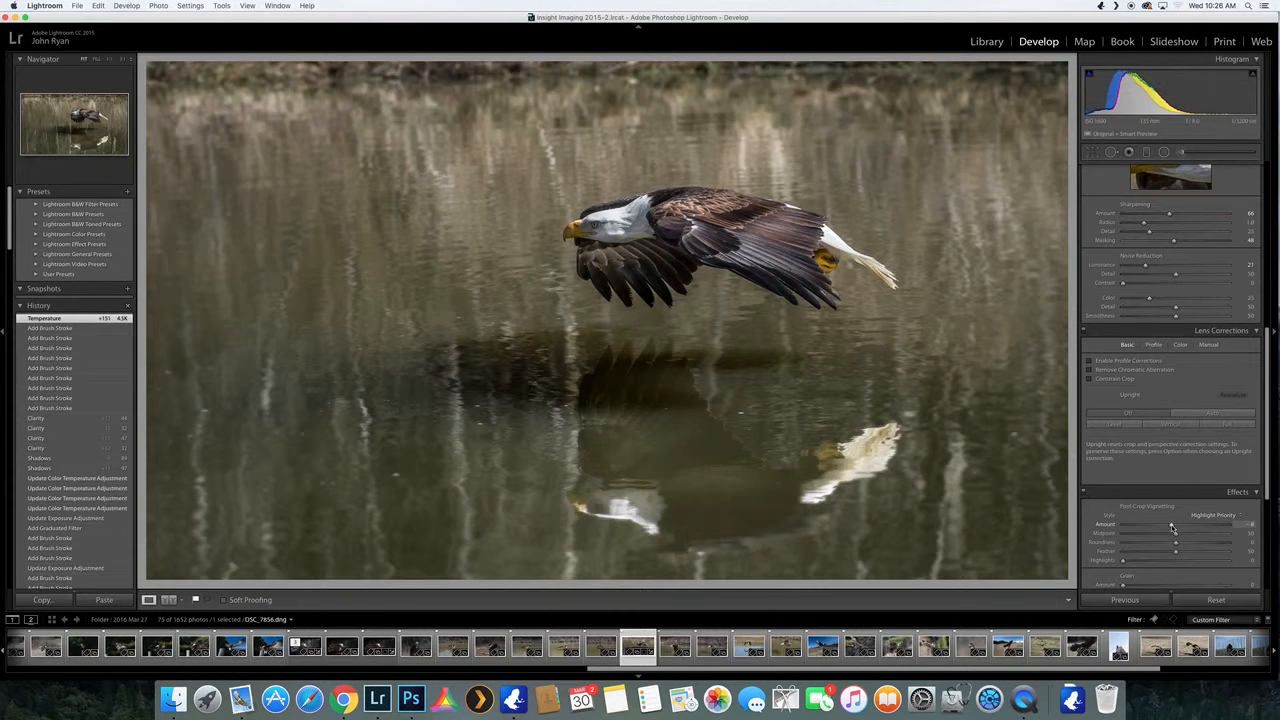
scroll(1160, 420, "down", 5)
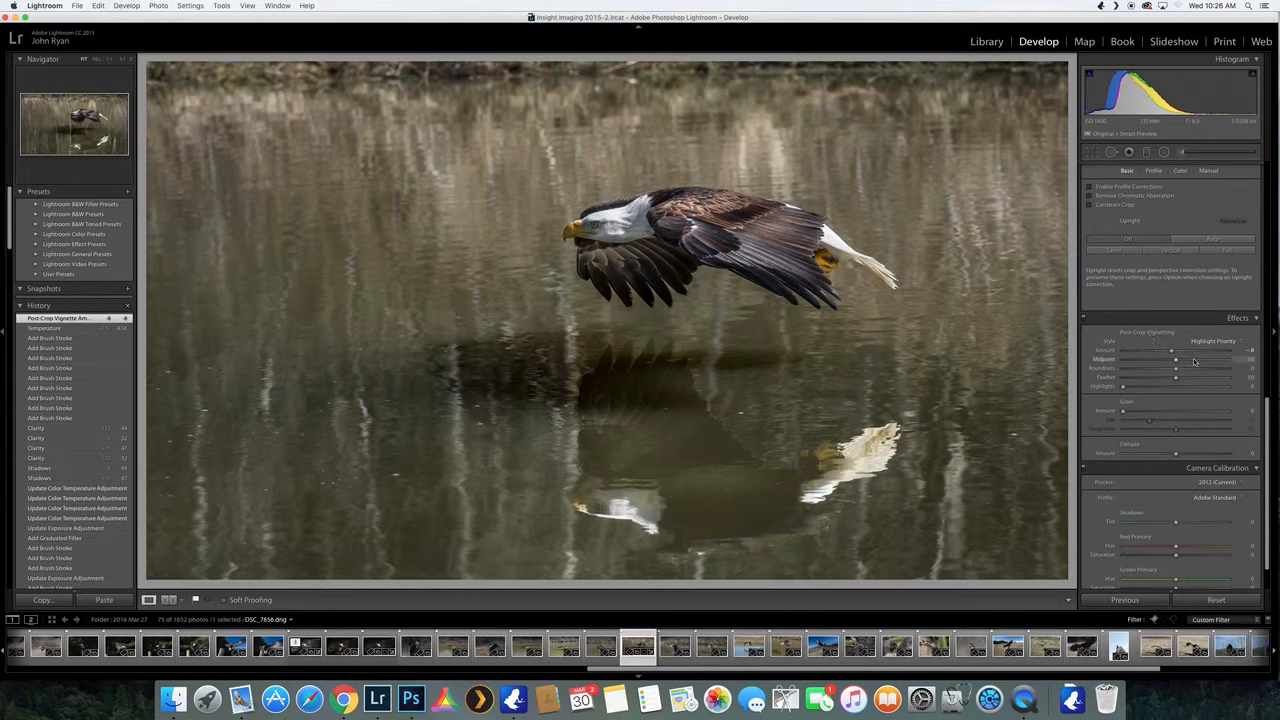
left_click_drag(1171, 353, 1168, 355)
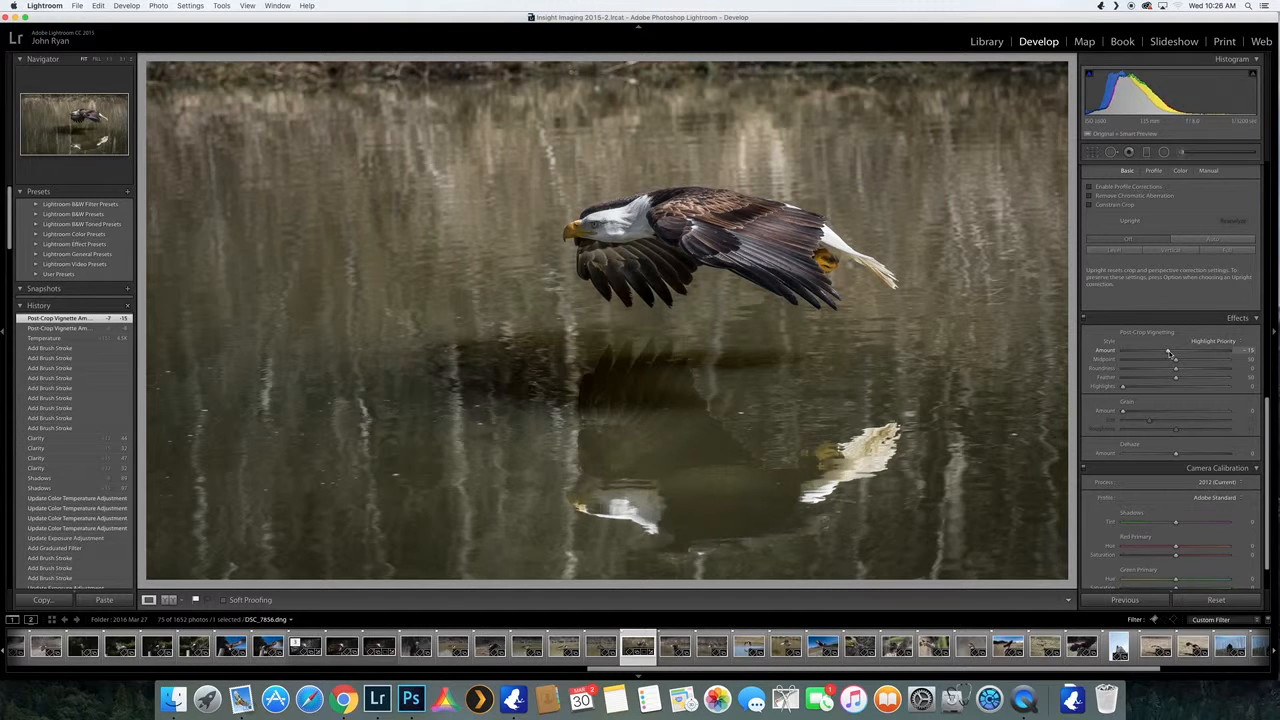
left_click_drag(1160, 352, 1157, 352)
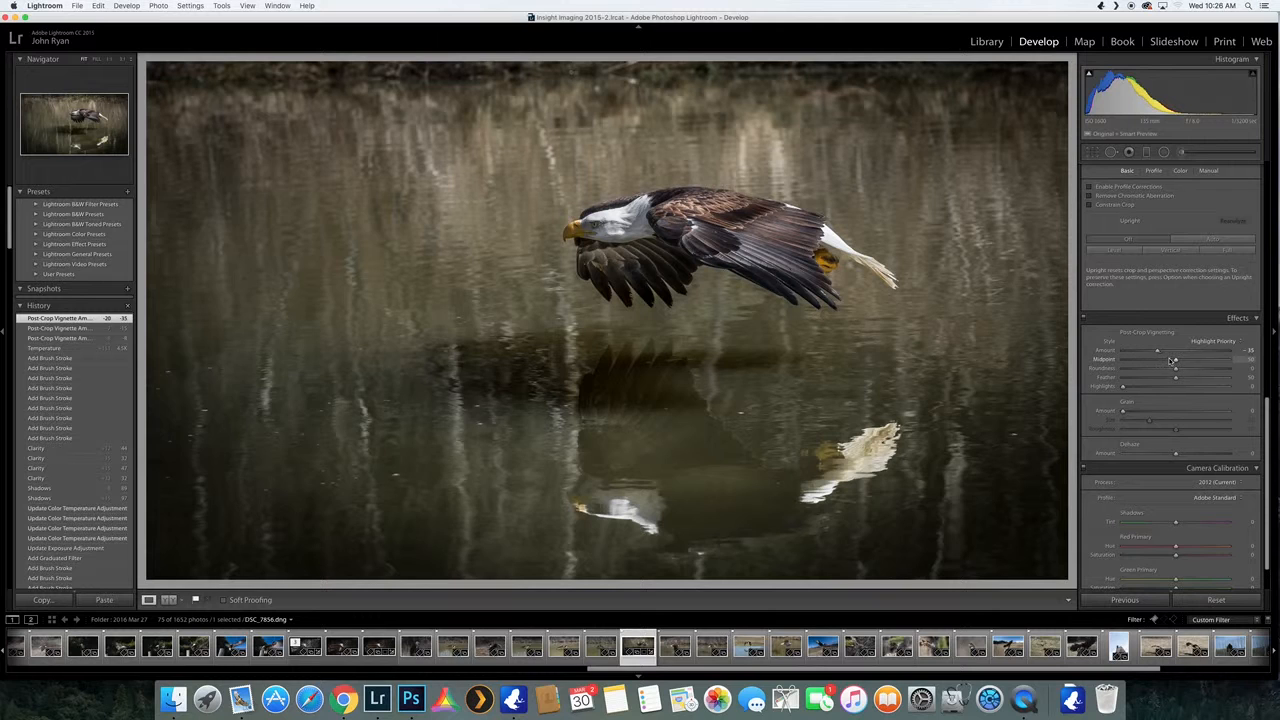
left_click_drag(1169, 362, 1168, 362)
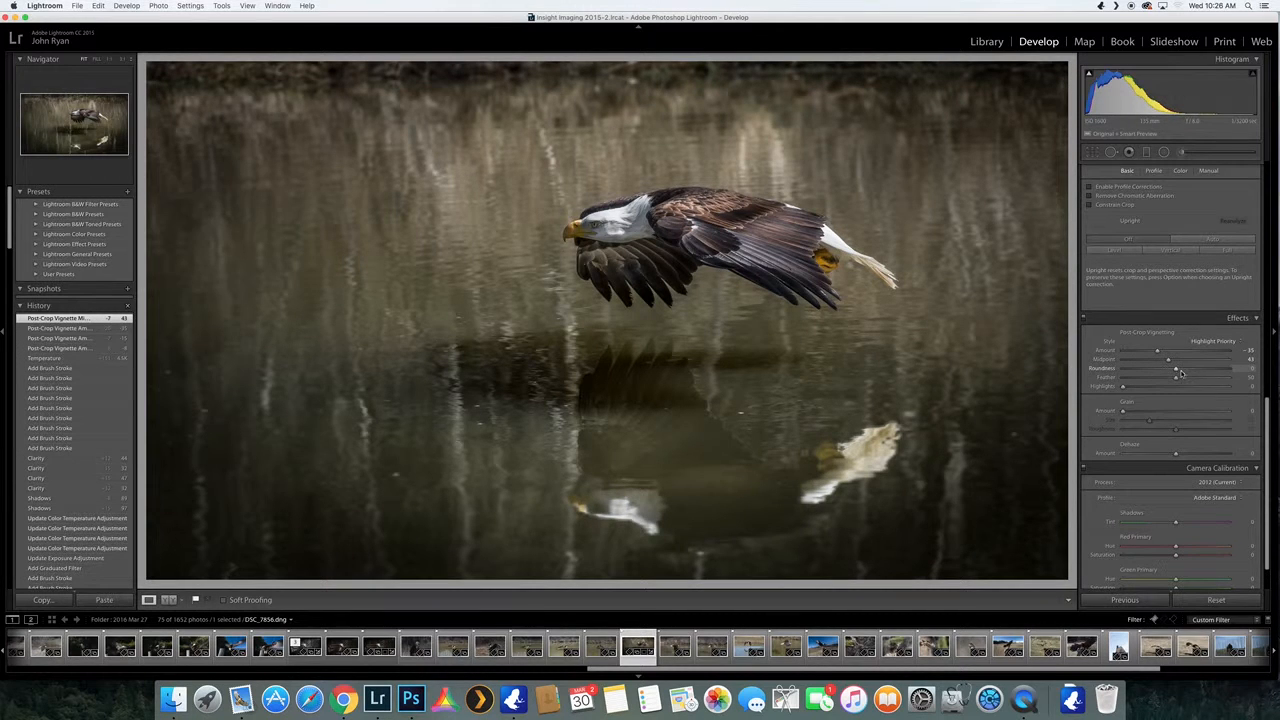
left_click(1188, 380)
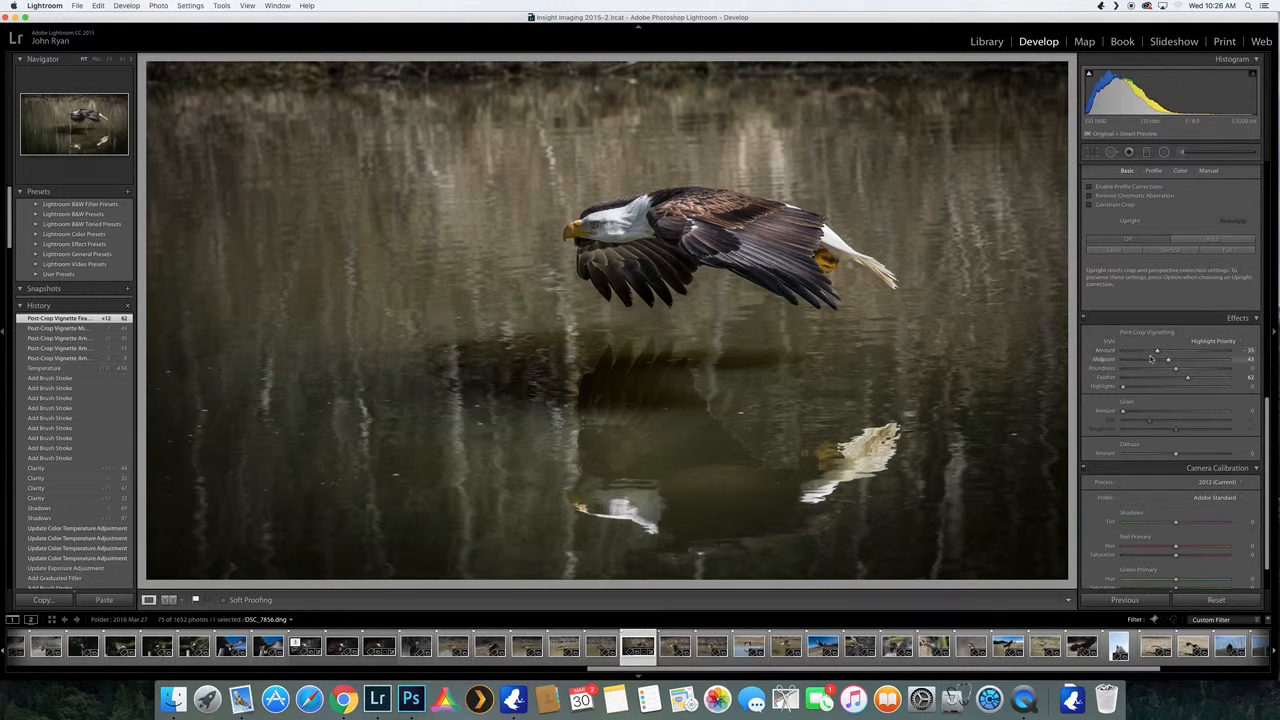
left_click(1162, 352)
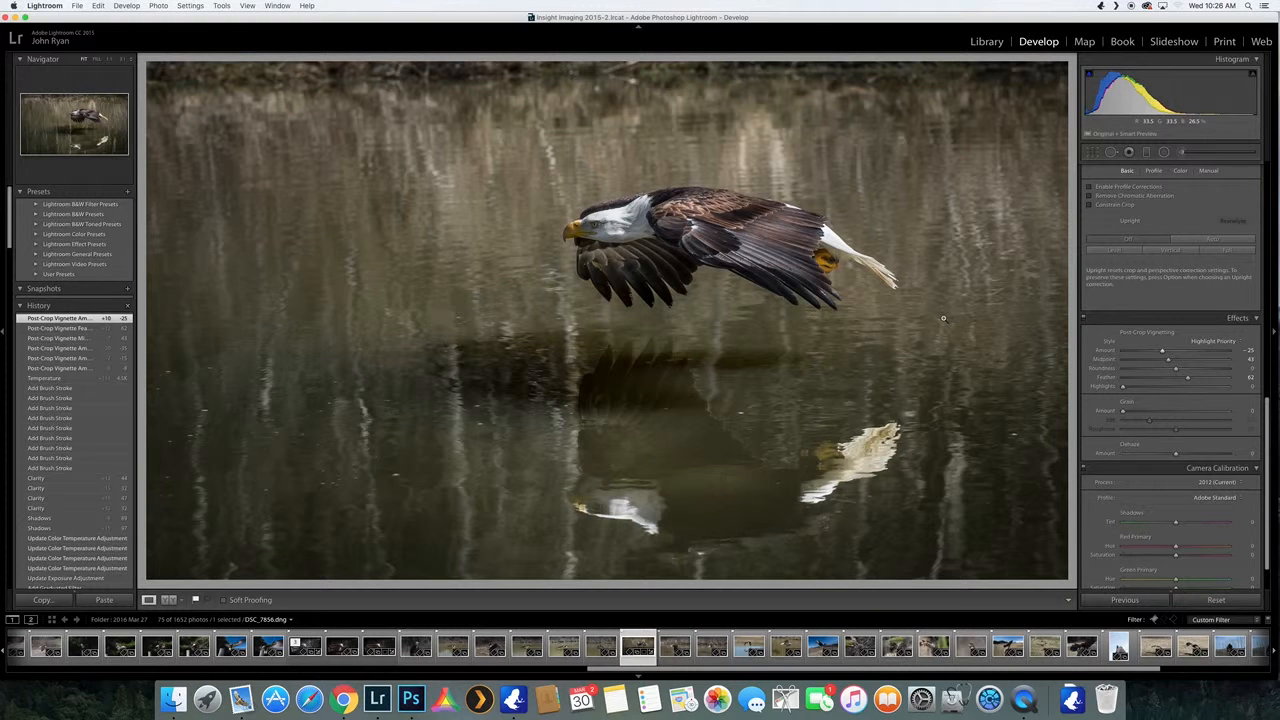
Raise the luminance noise reduction to 39.
scroll(1159, 393, "up", 10)
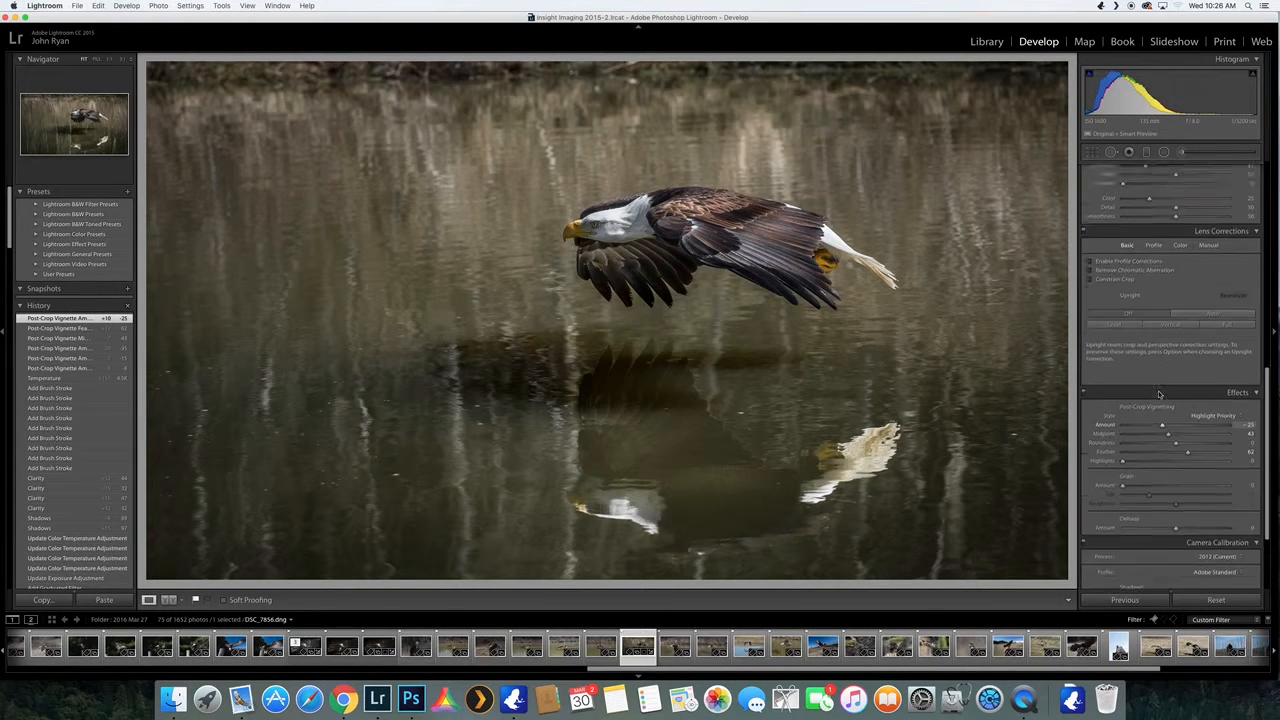
scroll(1158, 391, "up", 1)
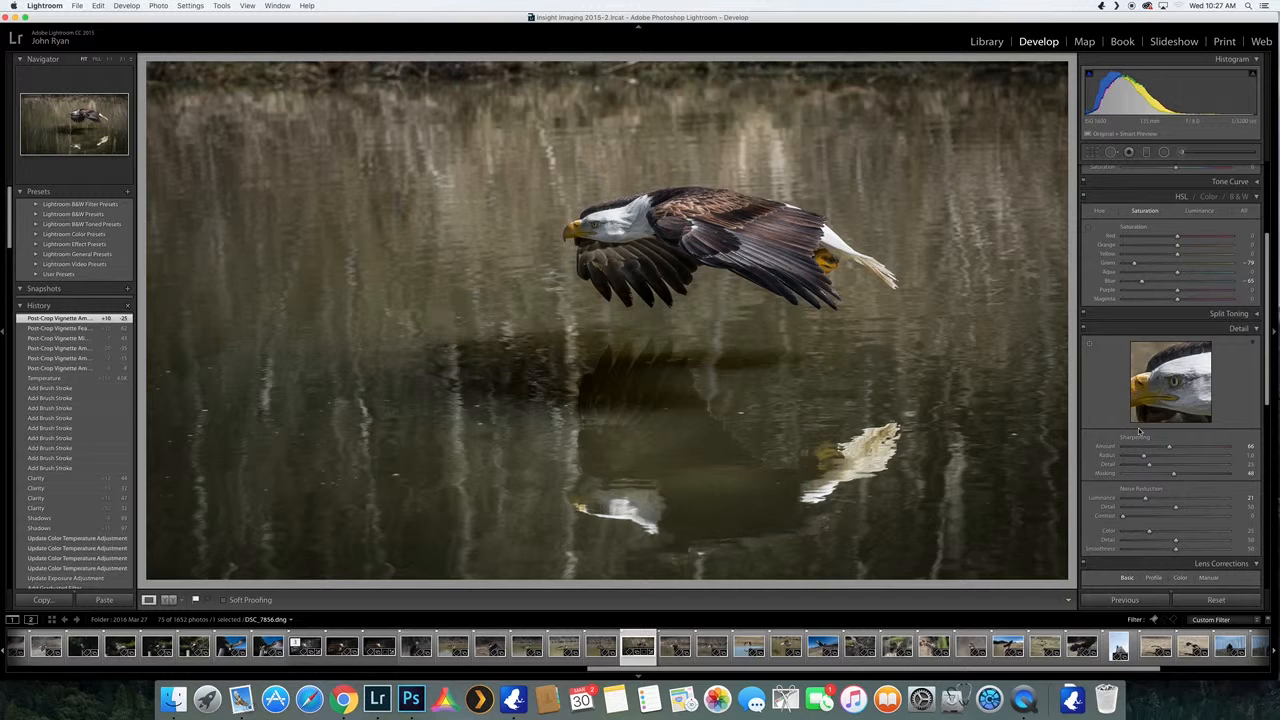
scroll(1139, 431, "down", 3)
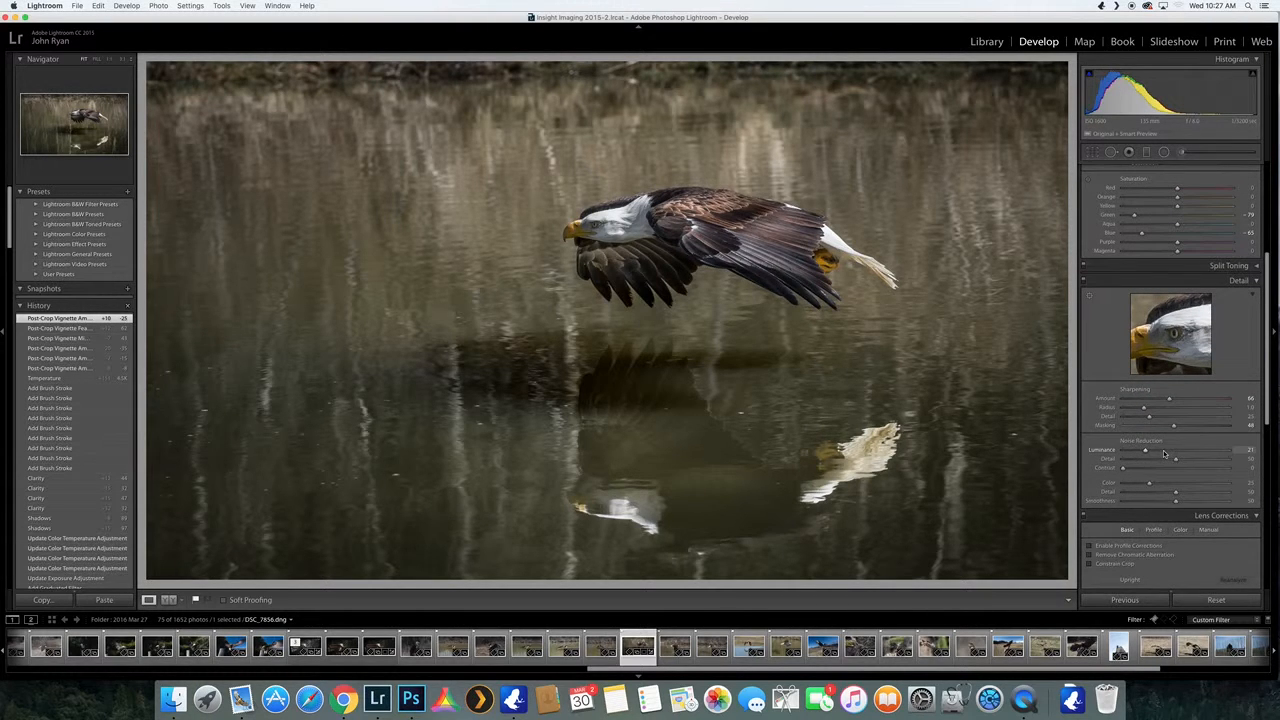
left_click(1163, 452)
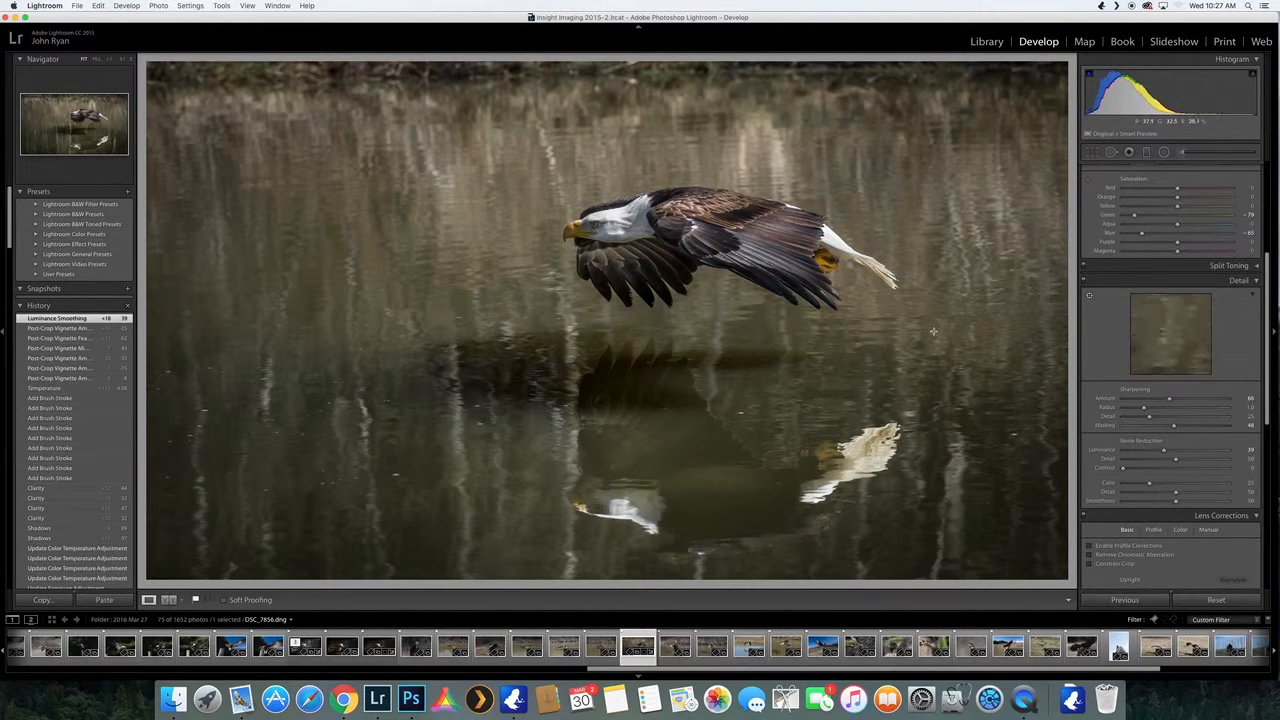
Add a graduated filter at about -1.1 exposure from the photo's upper edge down to just above the eagle, and close the filter.
left_click(1146, 151)
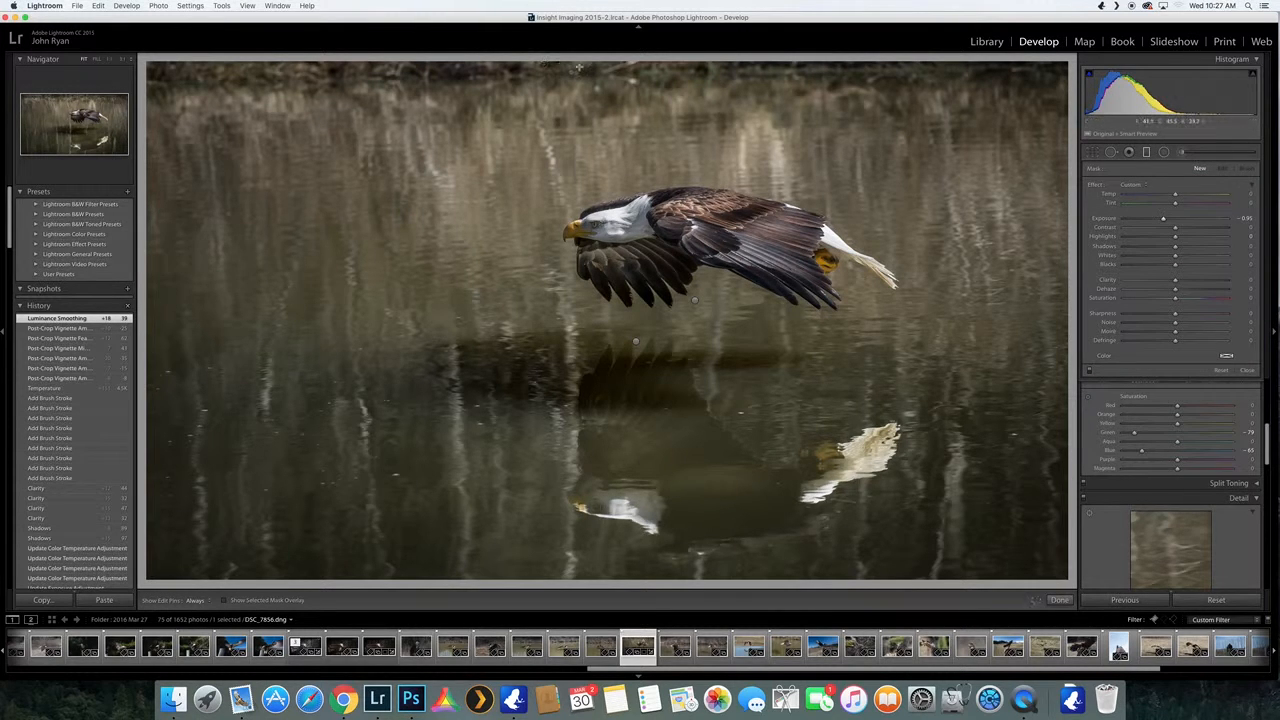
left_click_drag(579, 64, 579, 182)
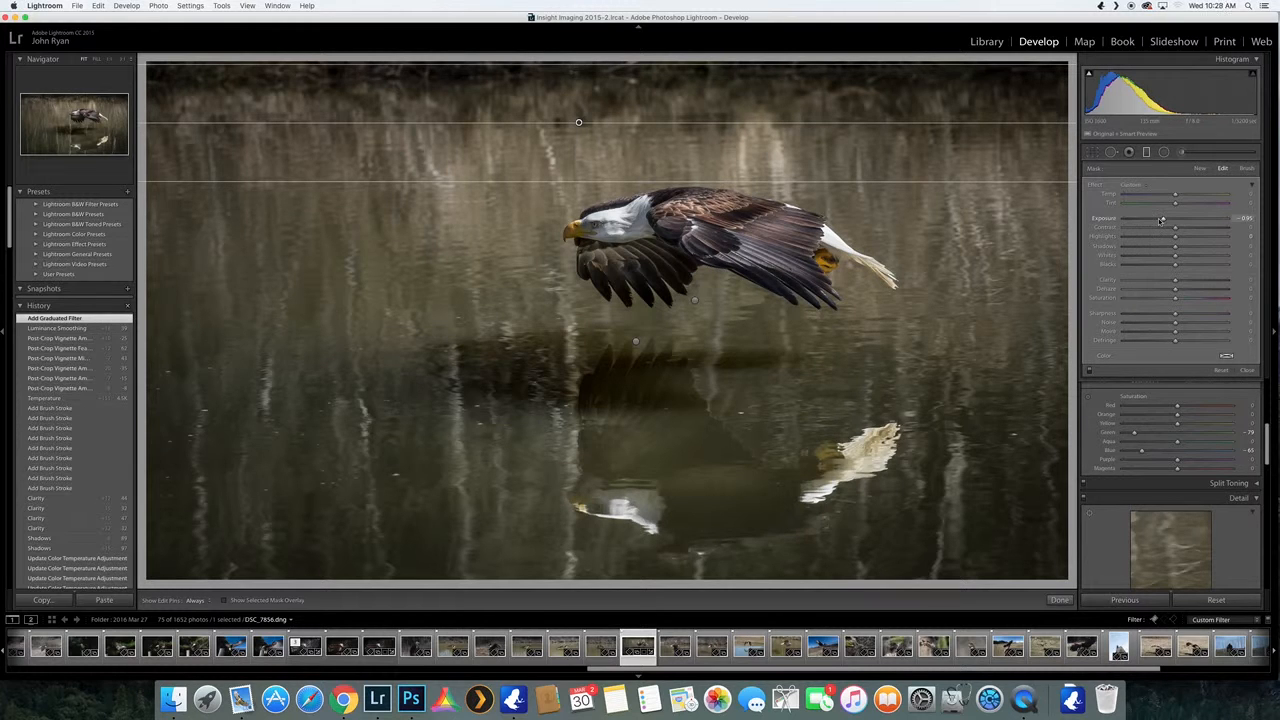
left_click_drag(1160, 220, 1157, 219)
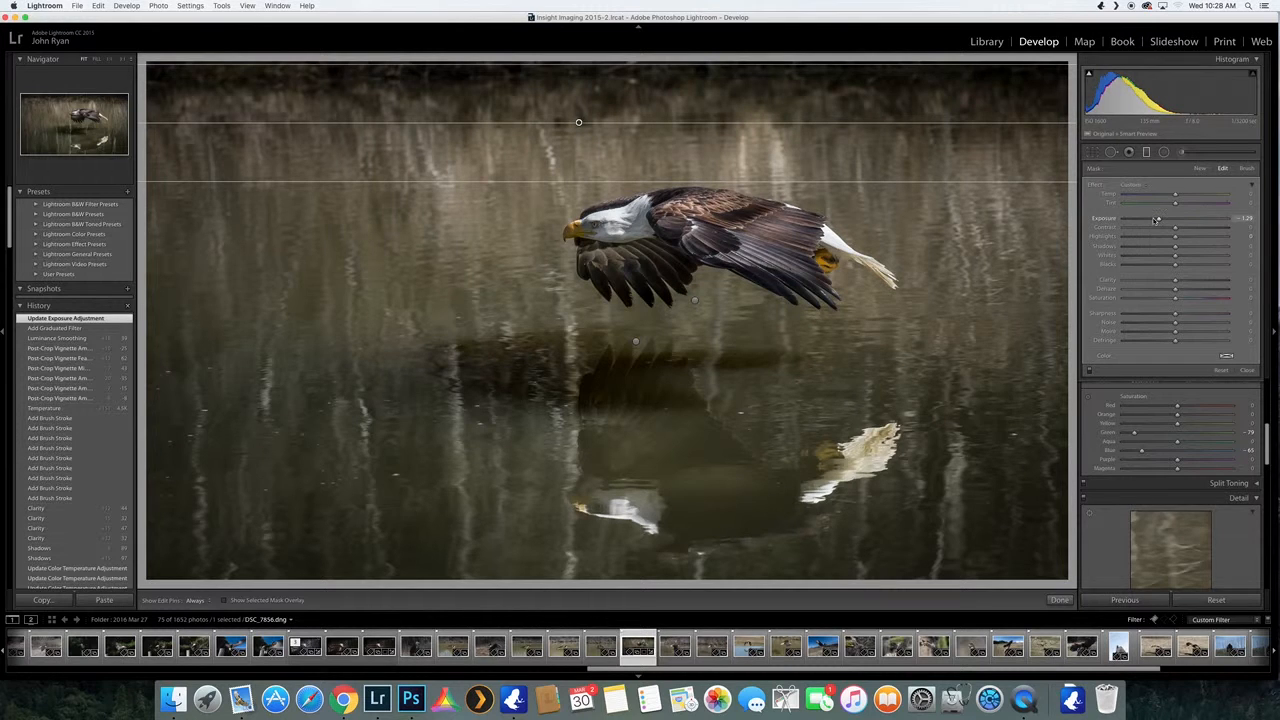
left_click_drag(1157, 220, 1161, 221)
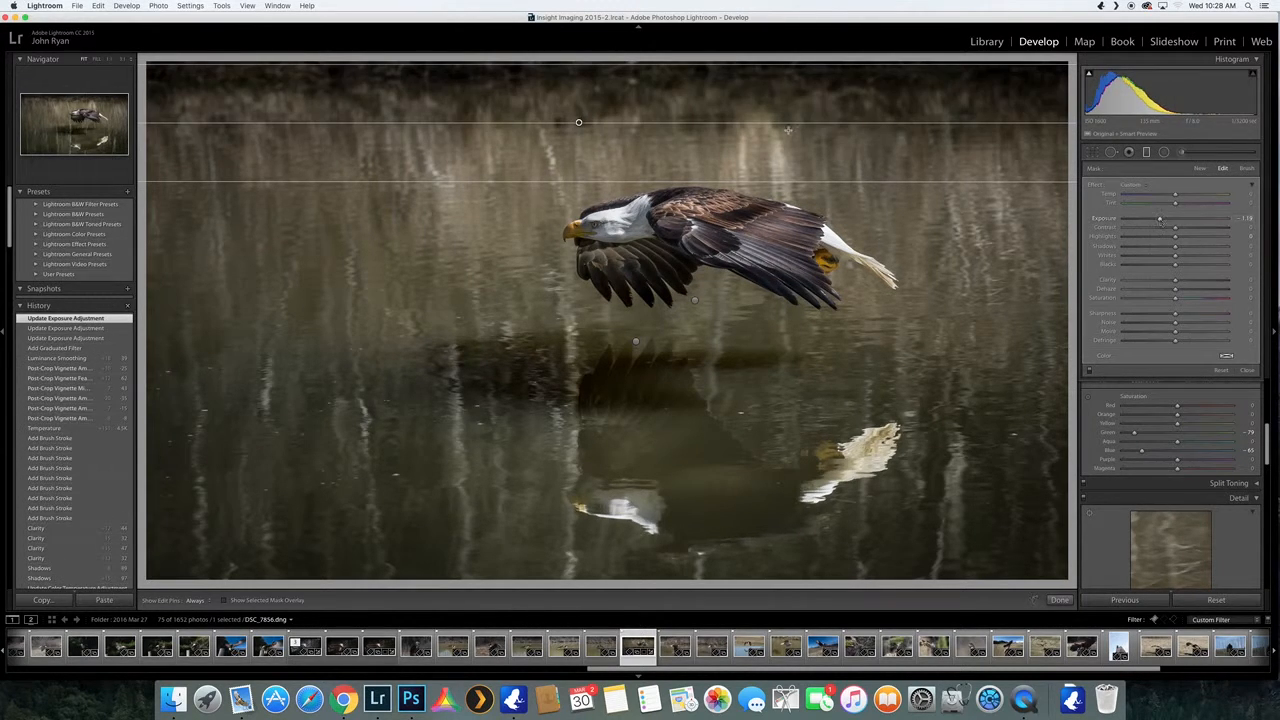
left_click(1146, 153)
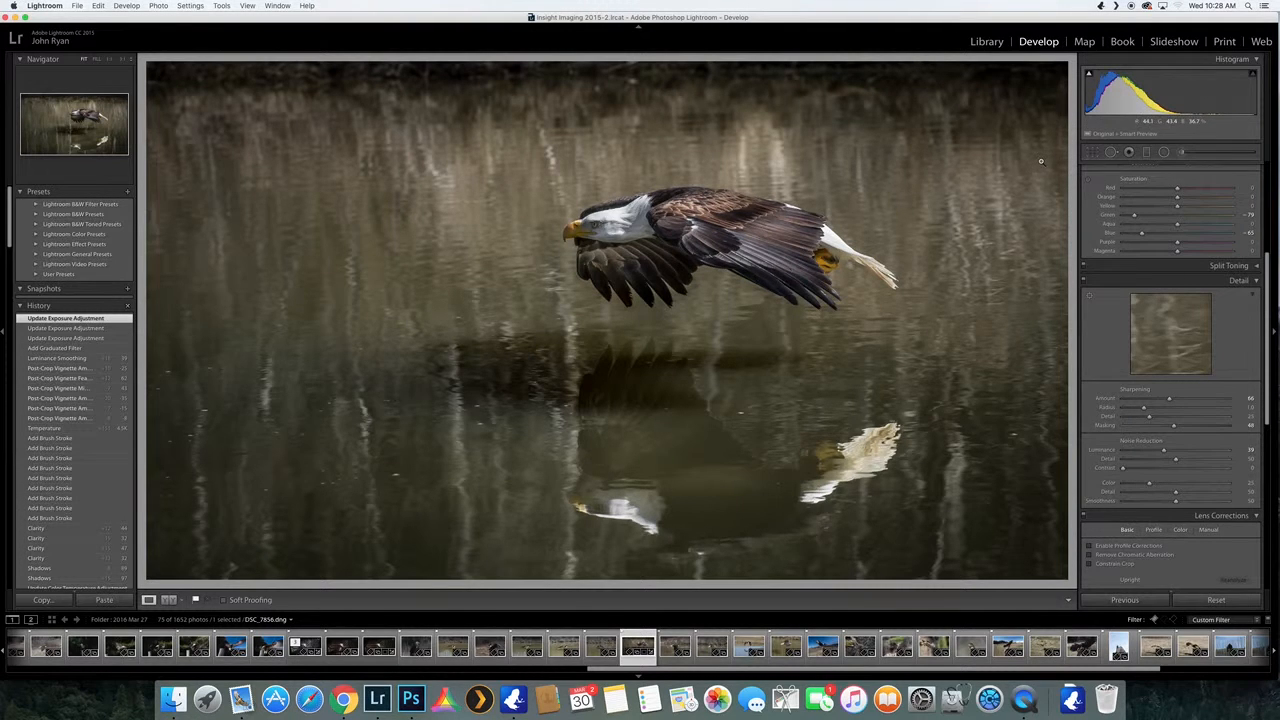
Heal three specks in the water around the eagle's dark wing reflection with Spot Removal and close the tool.
left_click(1111, 152)
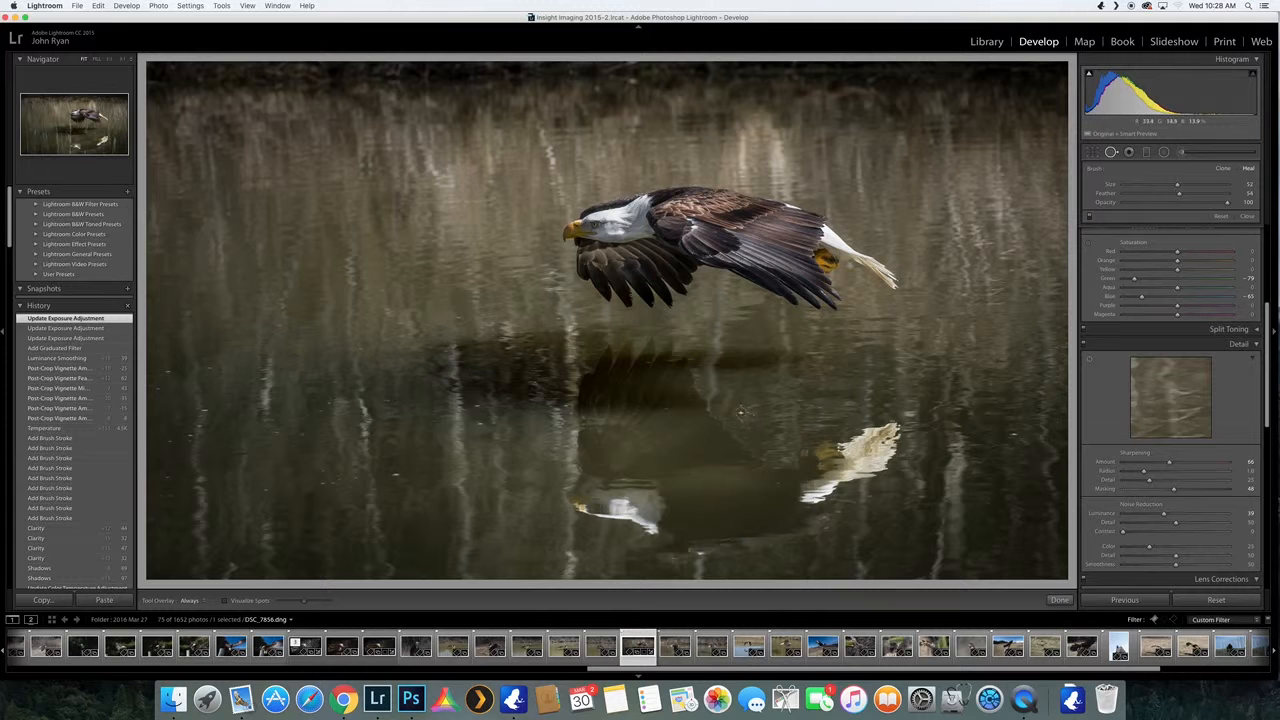
left_click(1111, 152)
left_click(1112, 153)
left_click(477, 406)
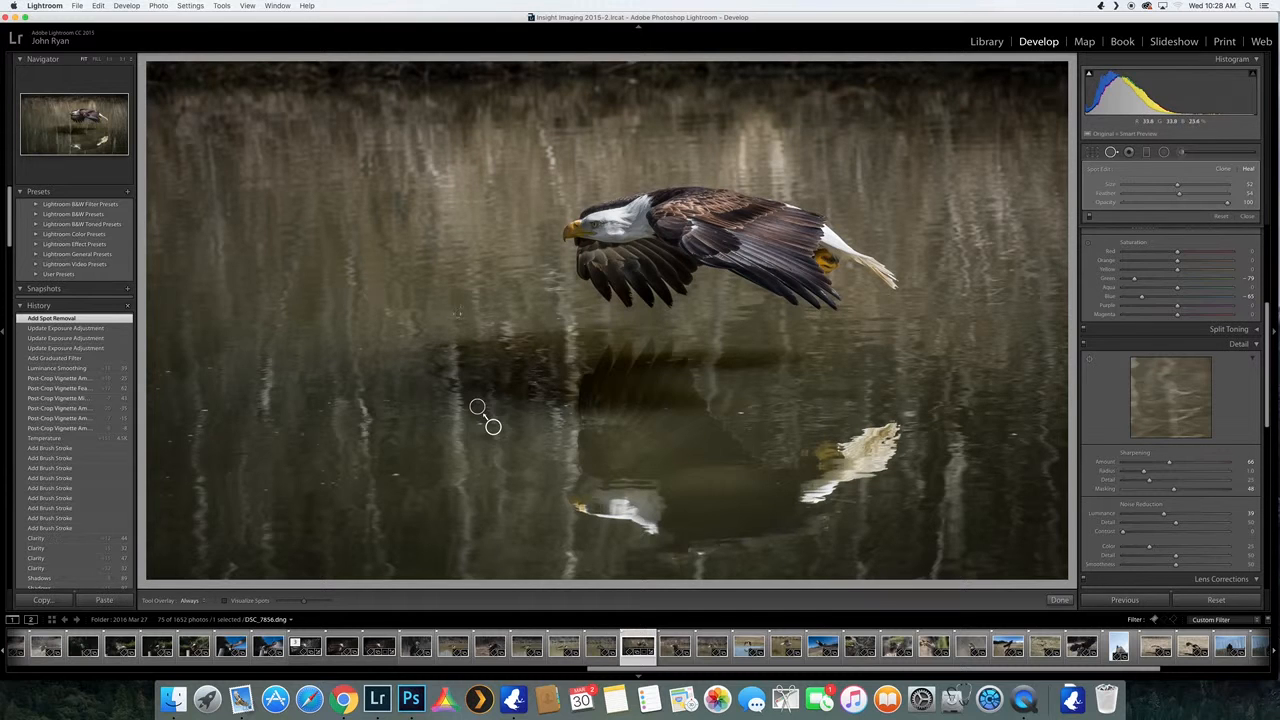
left_click(457, 317)
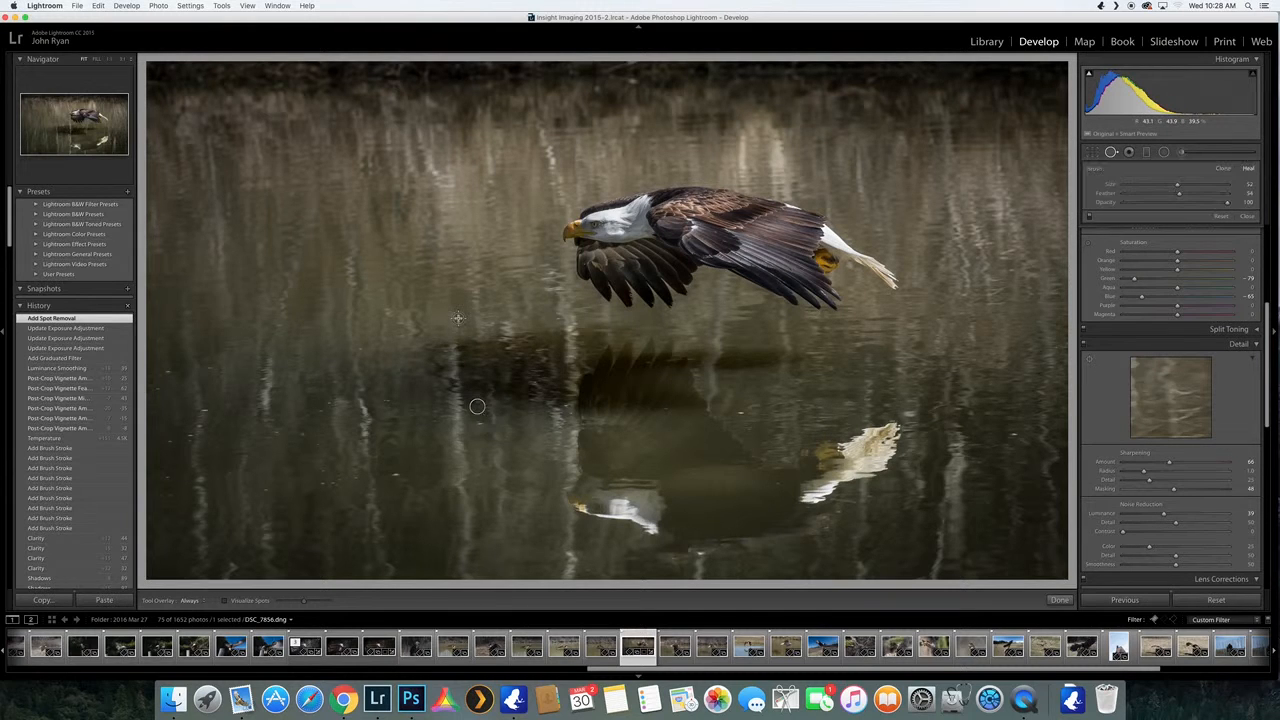
left_click(741, 414)
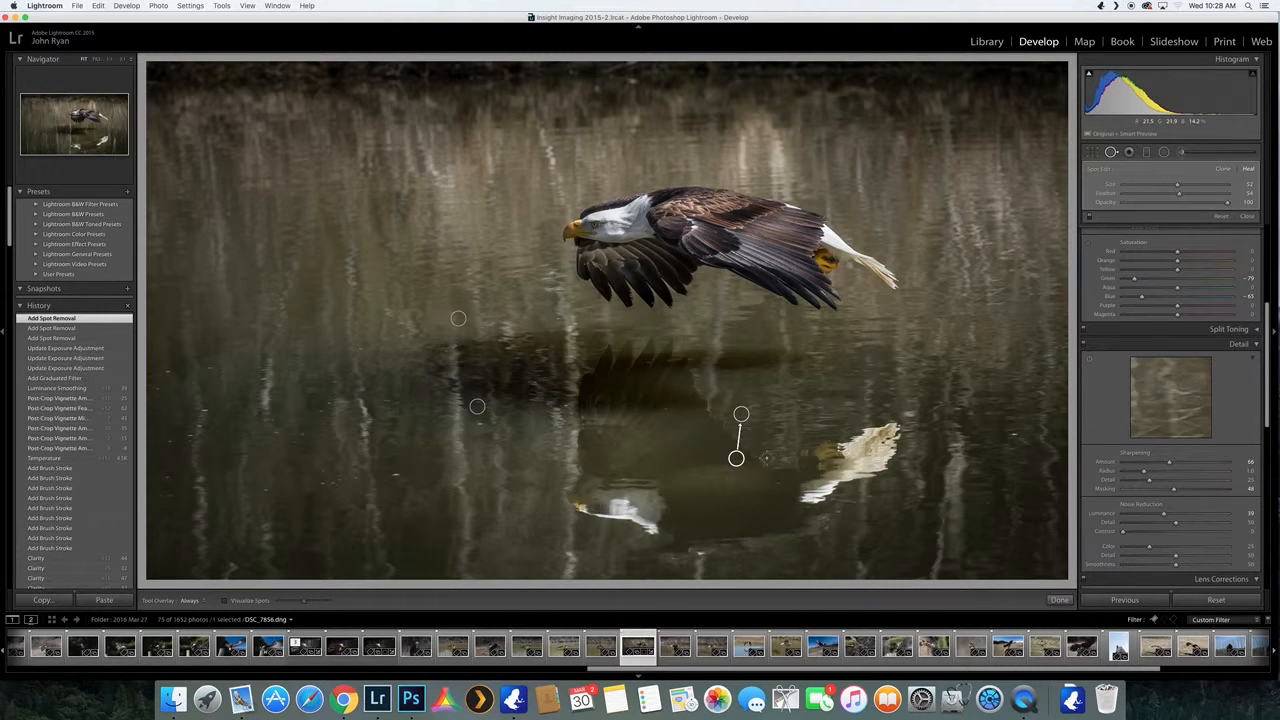
left_click(1111, 152)
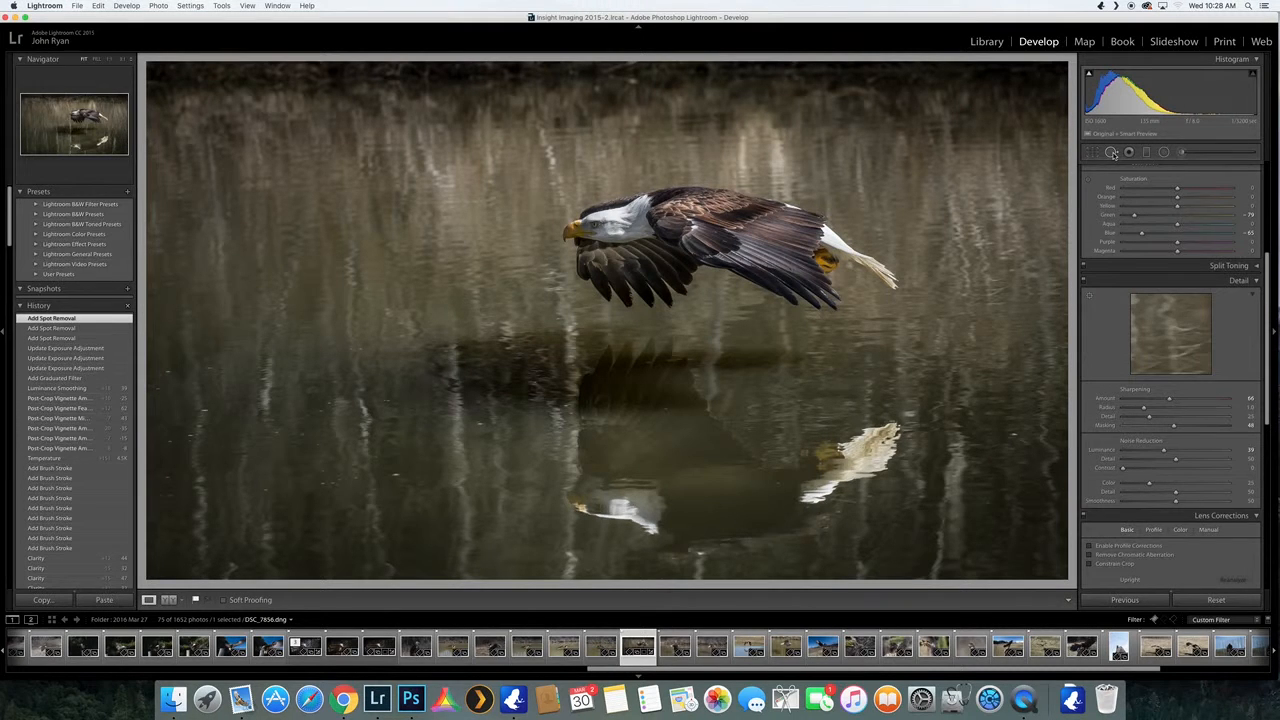
Reopen Spot Removal and heal four specks in the water near the photo's left edge, level with the dark wing reflection.
left_click(1111, 152)
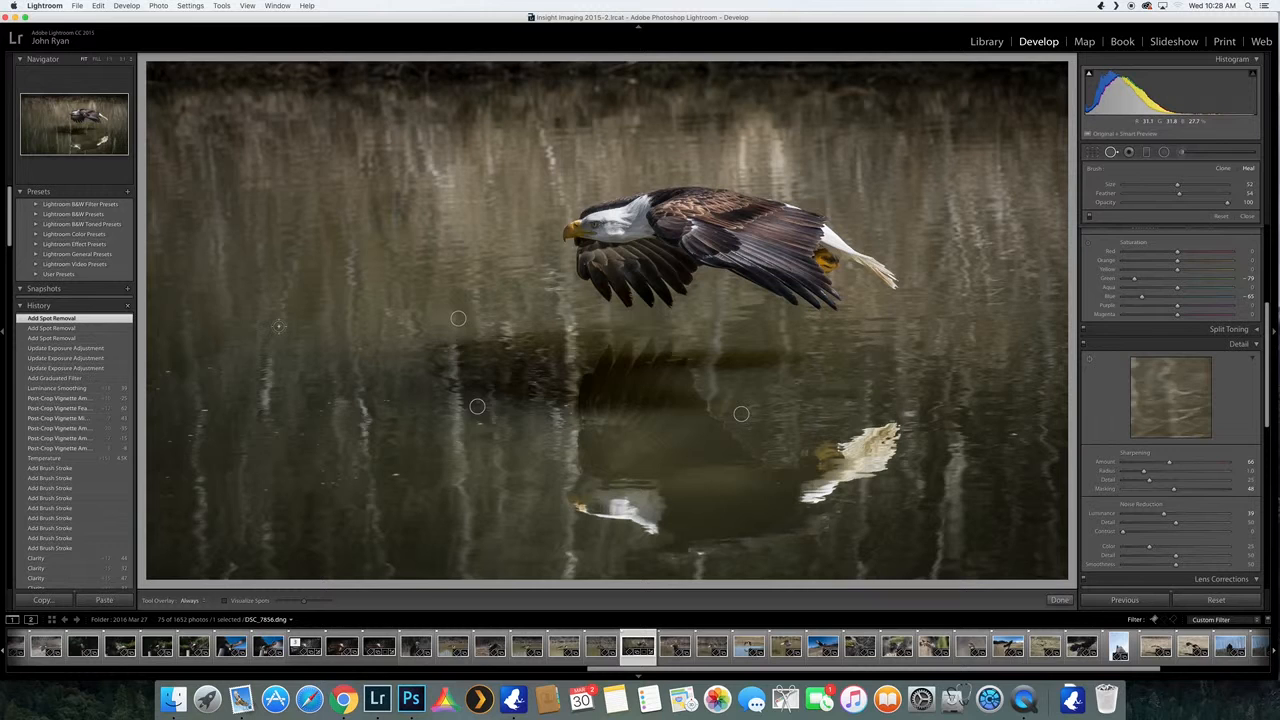
left_click(278, 325)
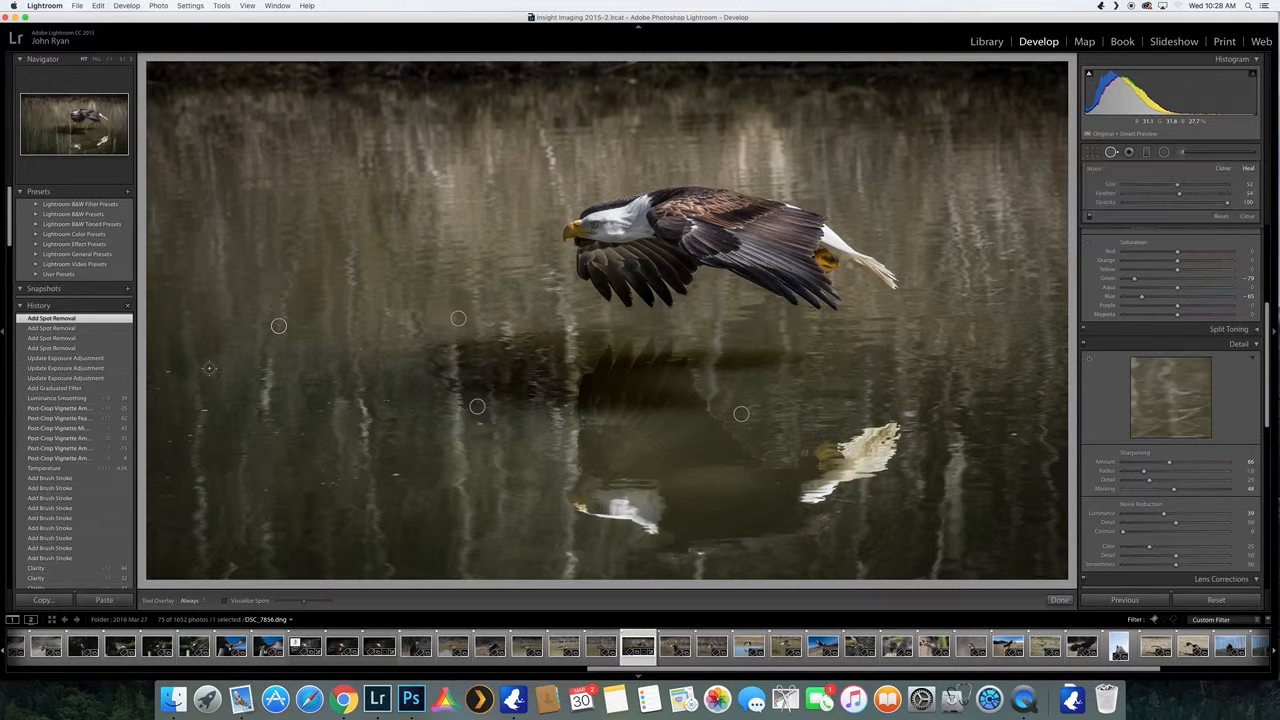
left_click(209, 368)
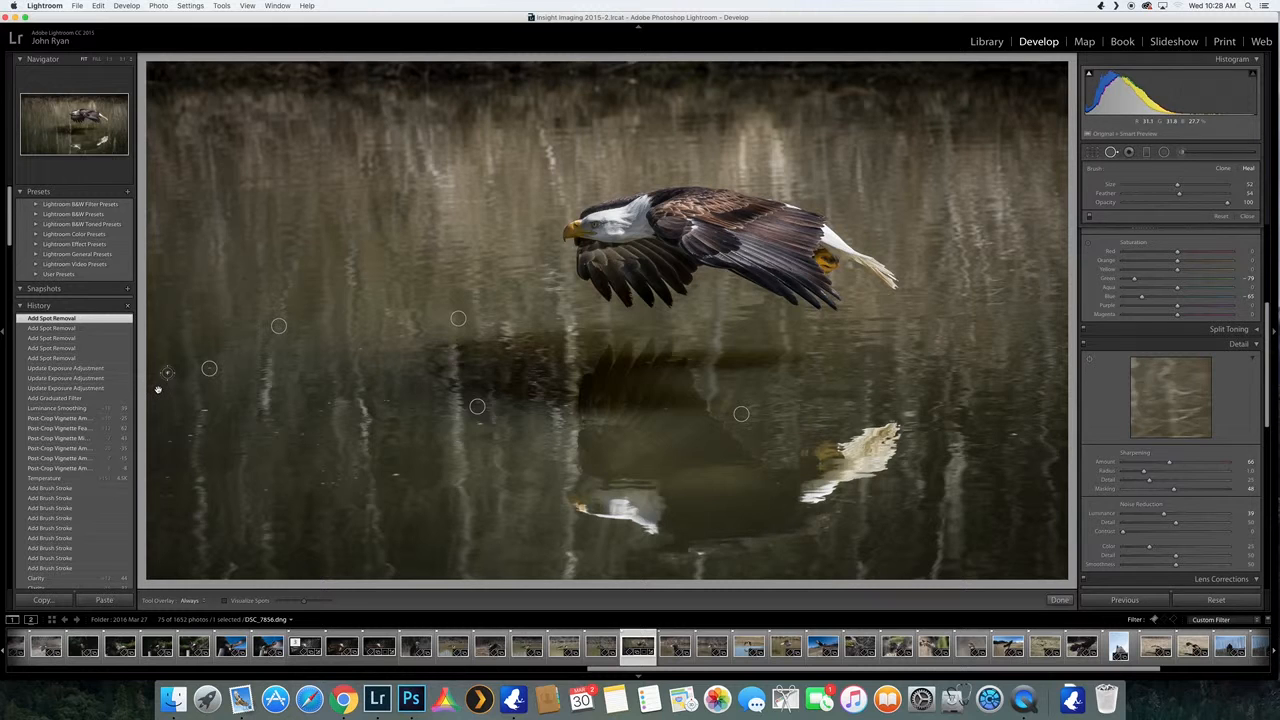
left_click(167, 373)
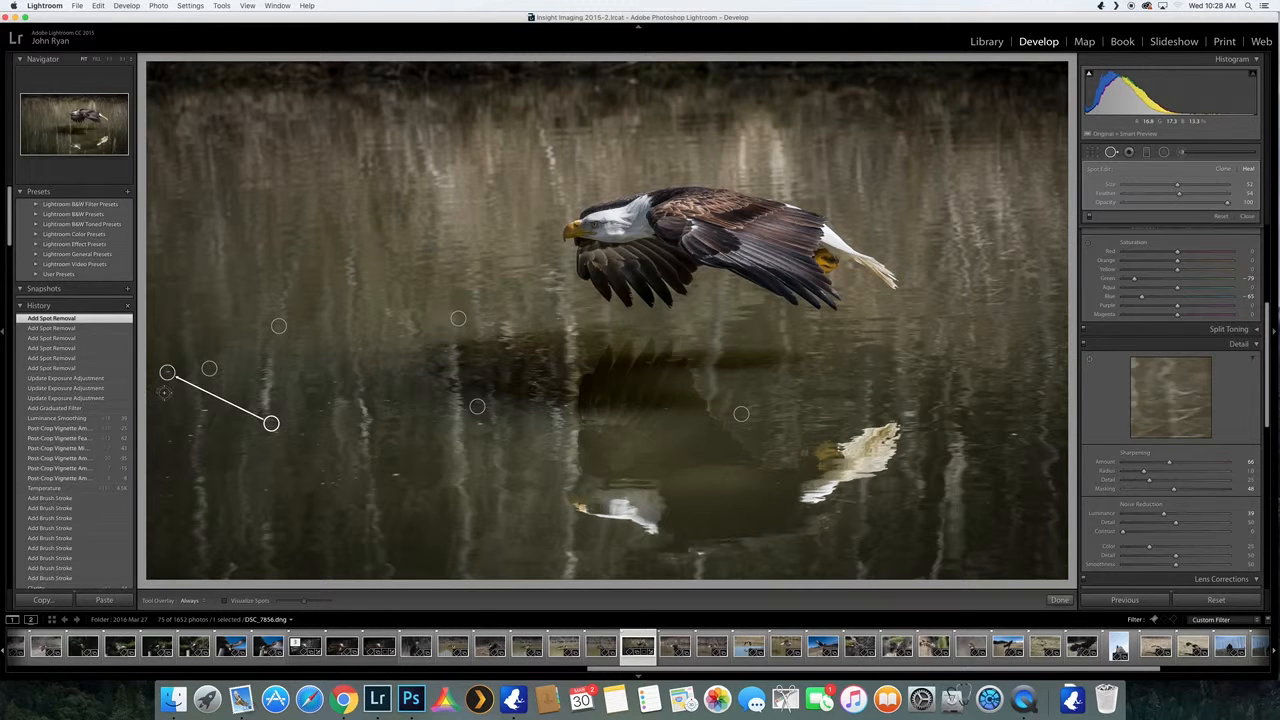
left_click(159, 390)
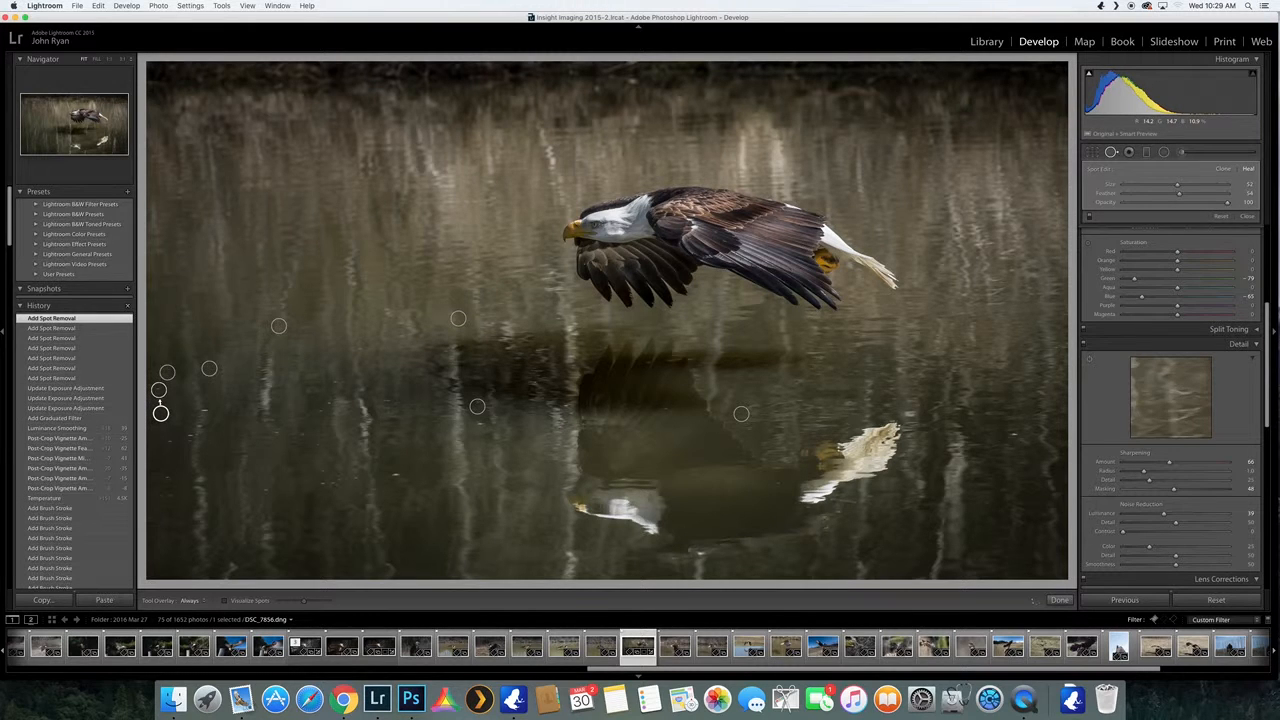
Heal the seven small specks in the water just below, between the photo's left edge and the dark wing reflection.
left_click(205, 410)
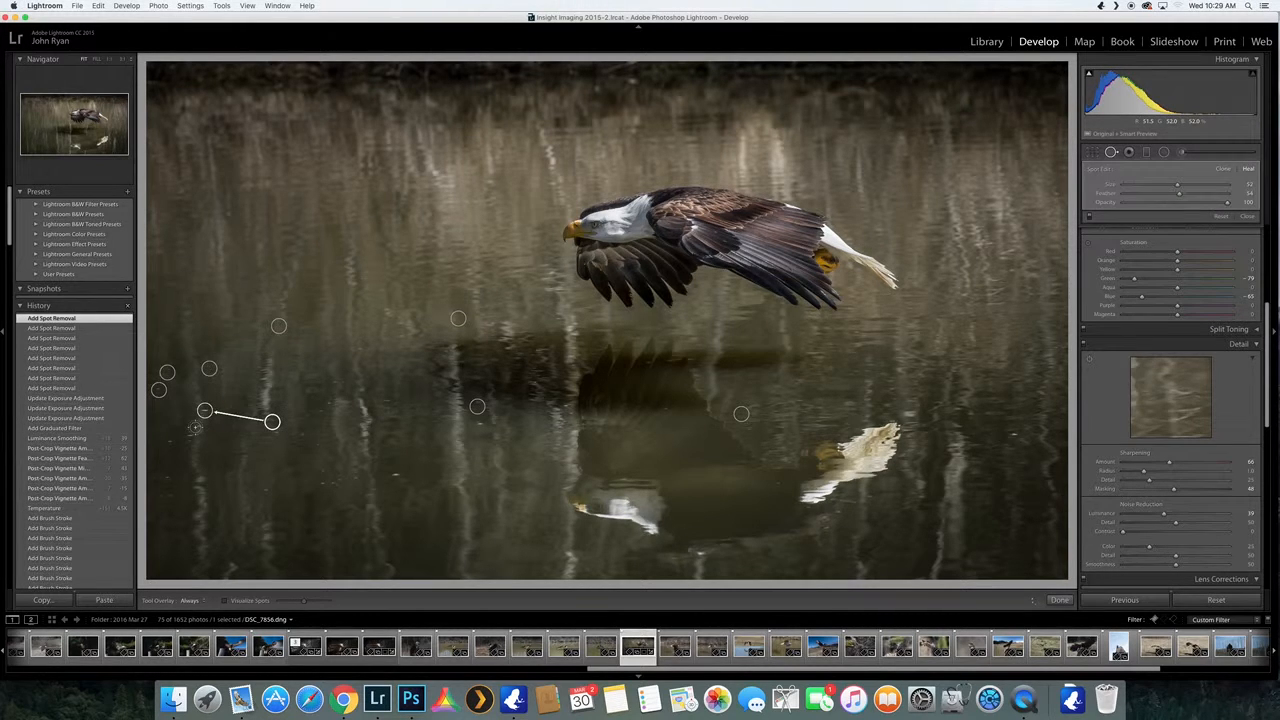
left_click(200, 425)
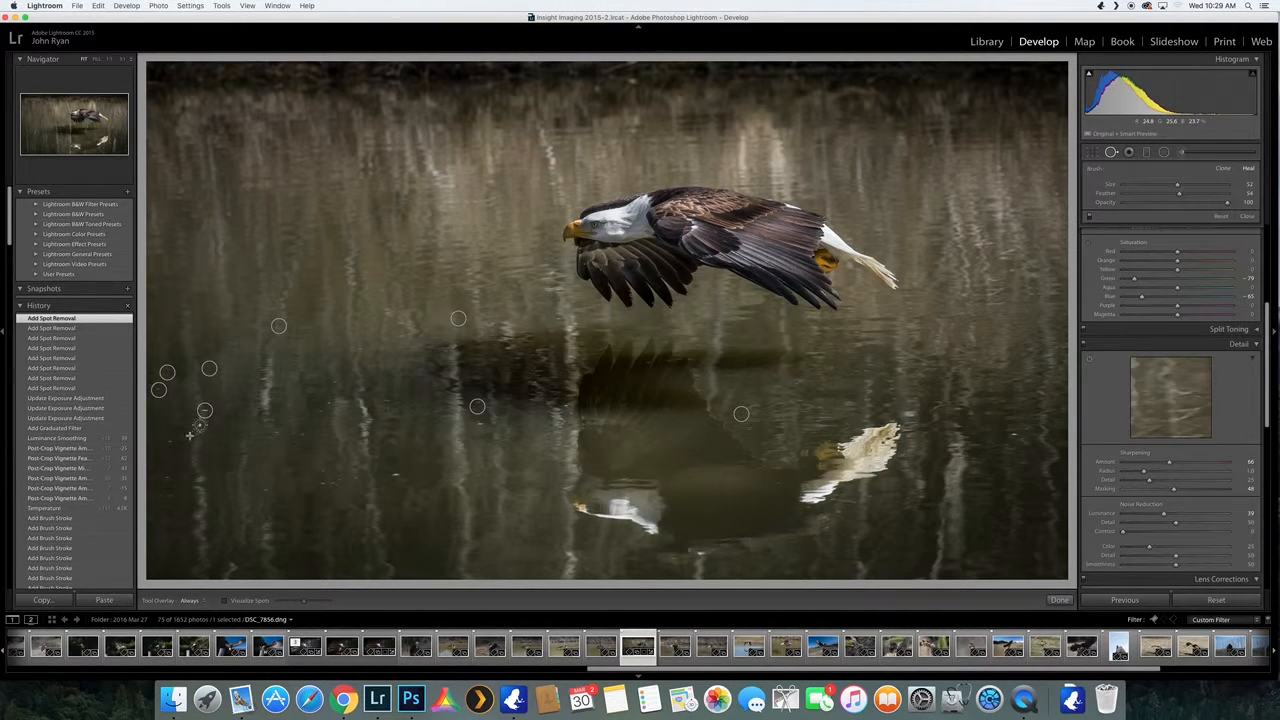
left_click(189, 435)
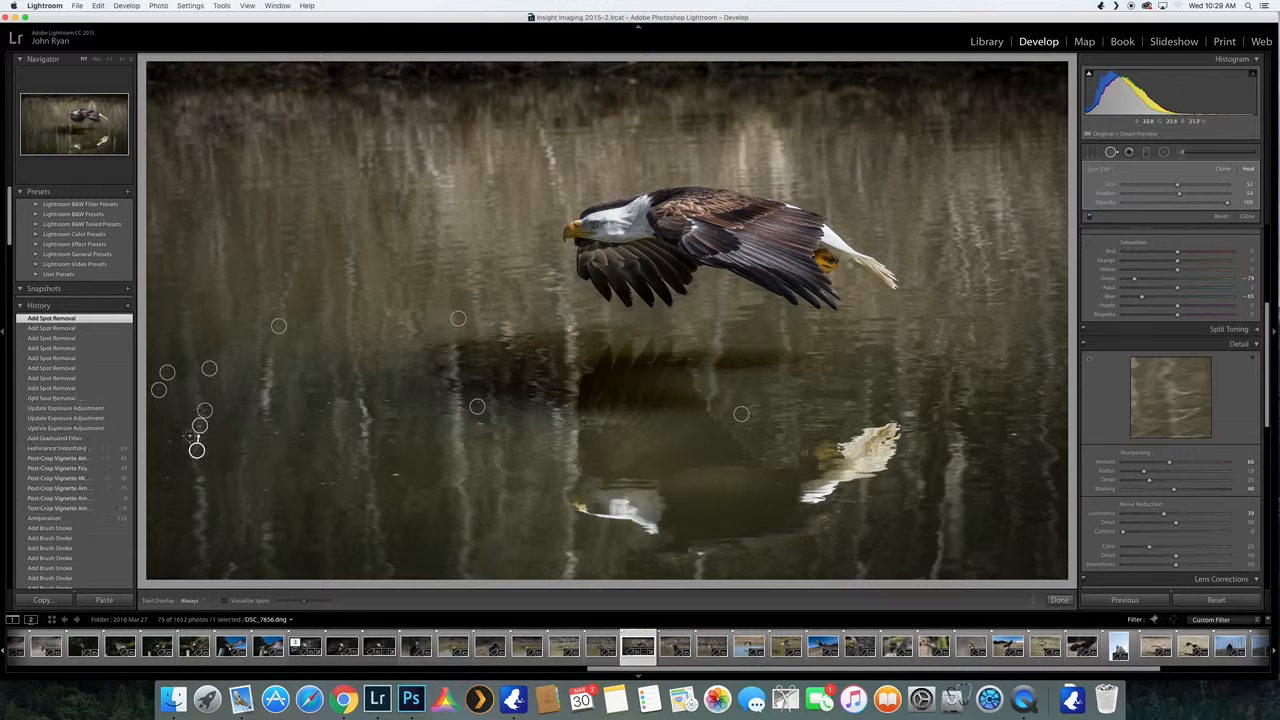
left_click(277, 432)
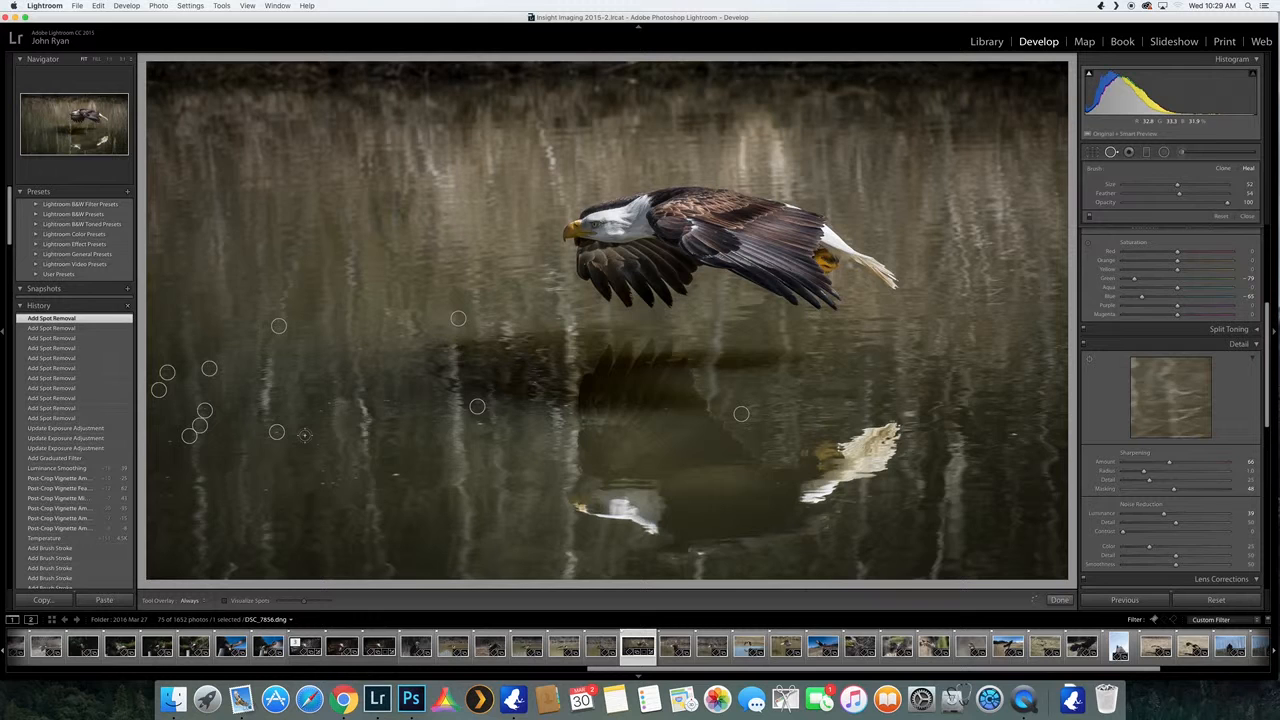
left_click(305, 434)
left_click(321, 409)
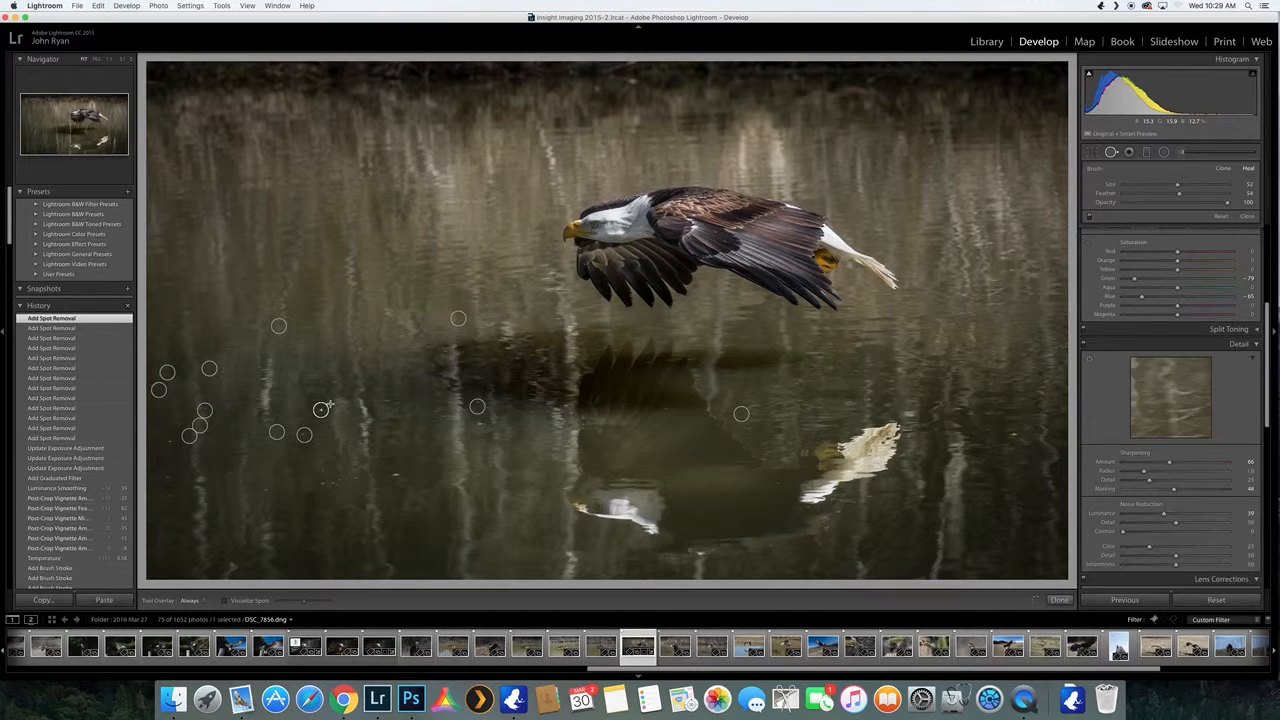
left_click(330, 404)
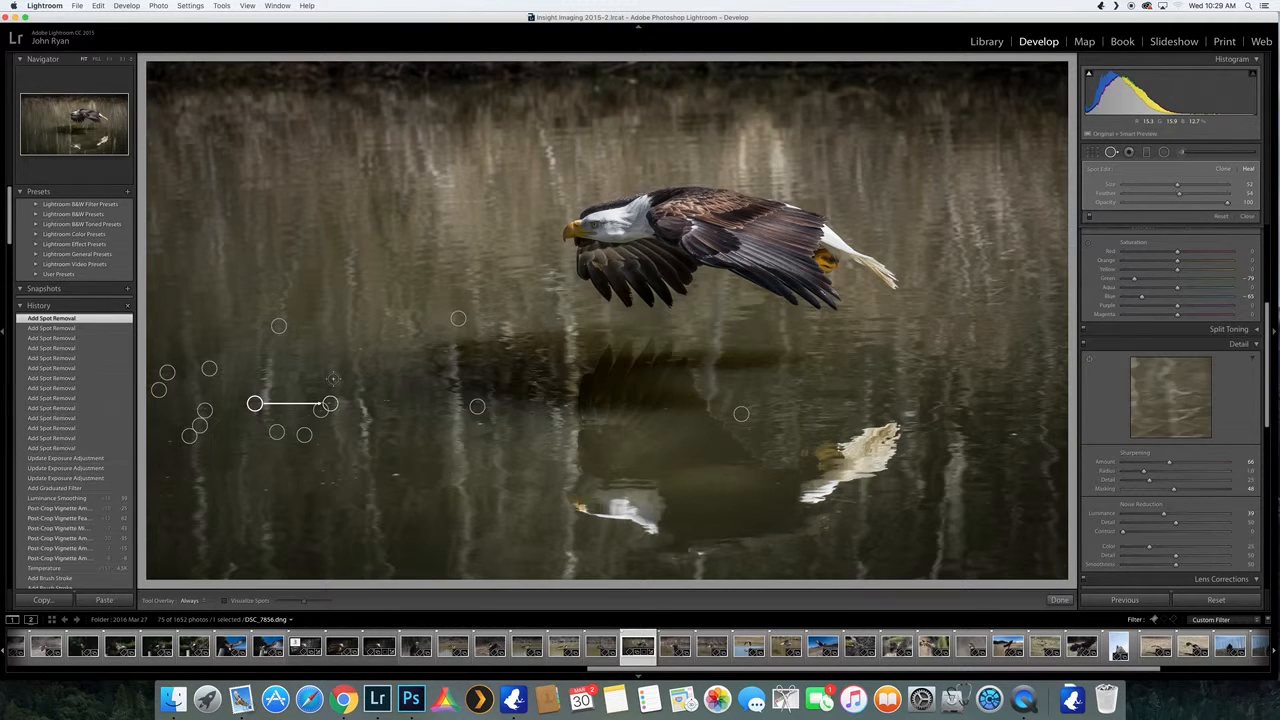
Set the healing spot size to 72 and heal three specks left of the wing reflection and one near the photo's right edge.
left_click(341, 379)
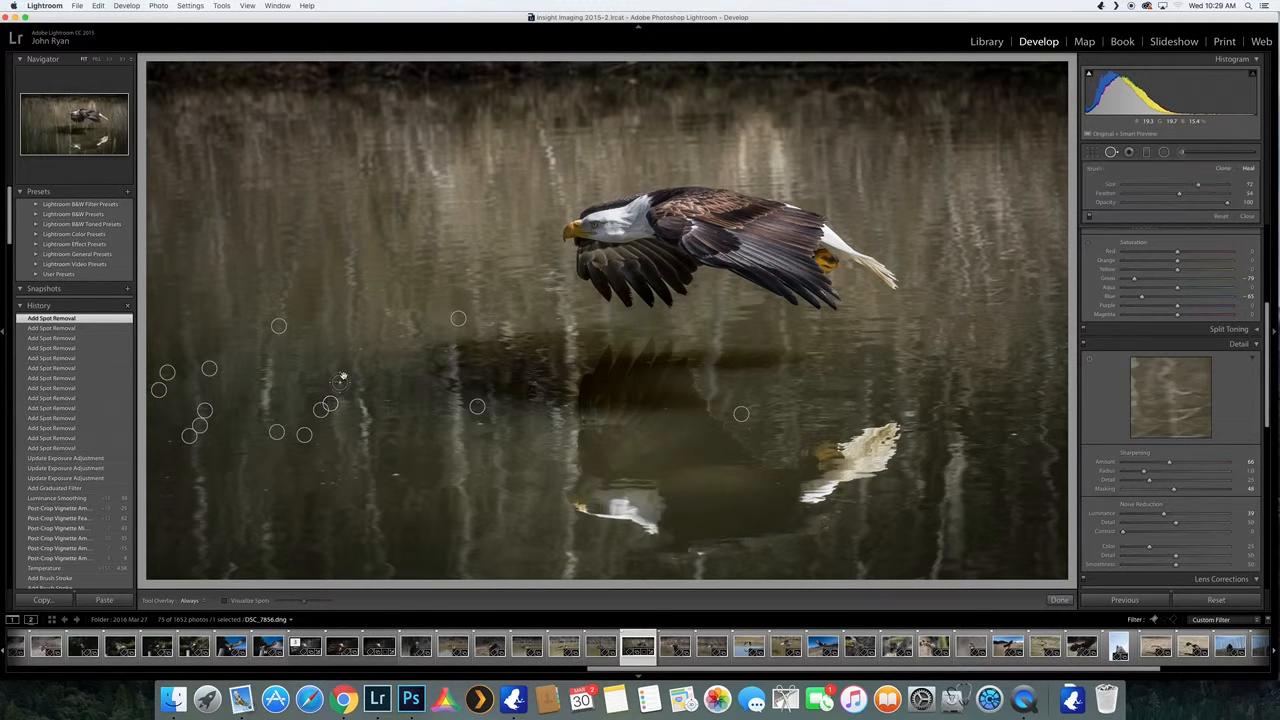
left_click(339, 382)
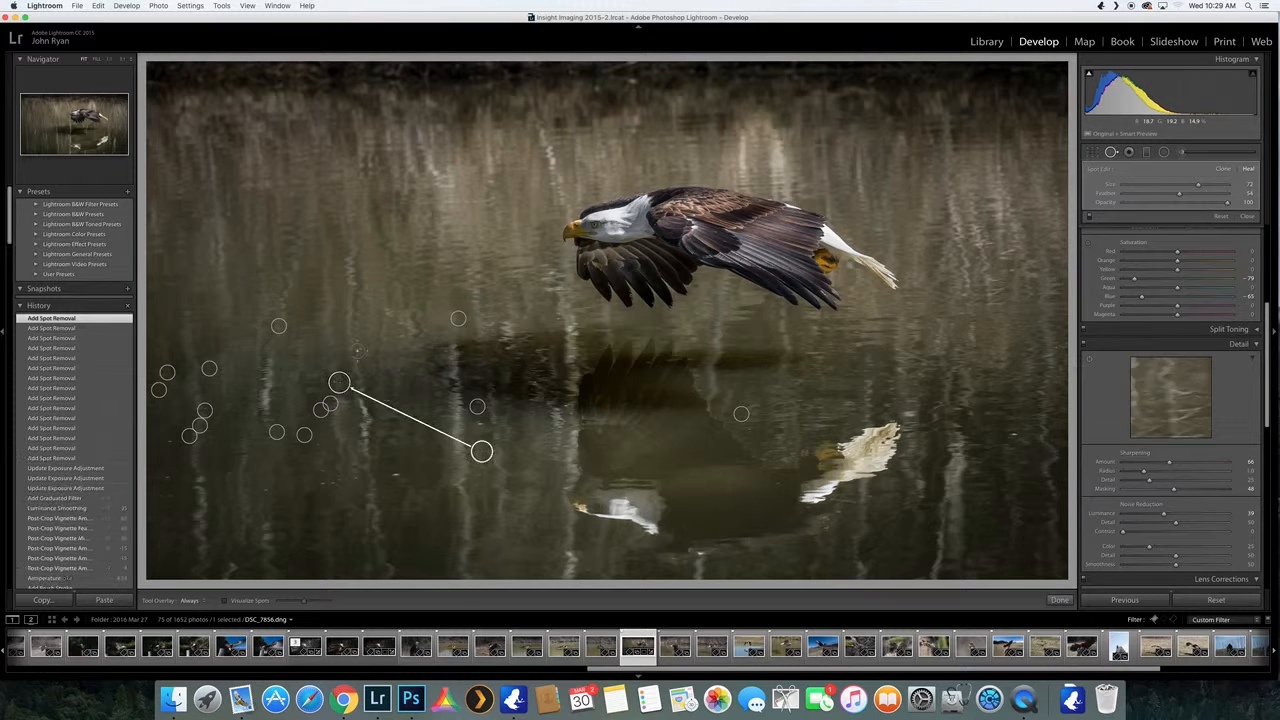
left_click(357, 351)
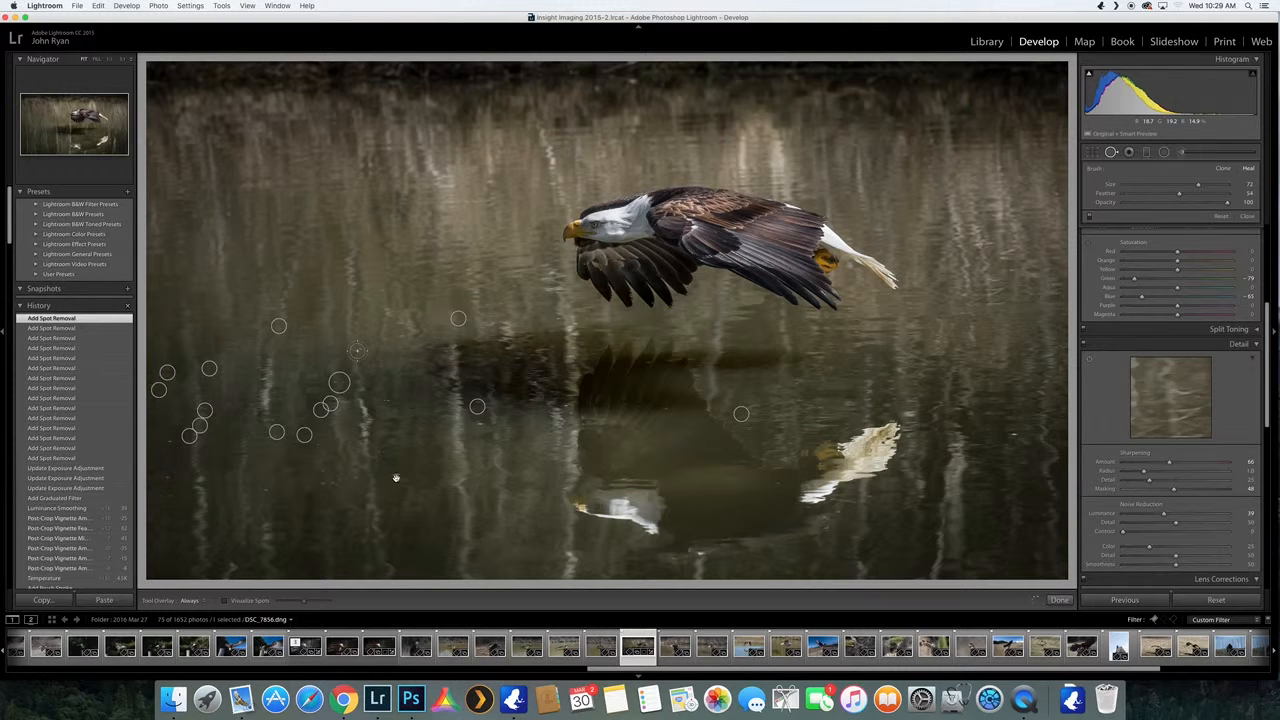
left_click(357, 351)
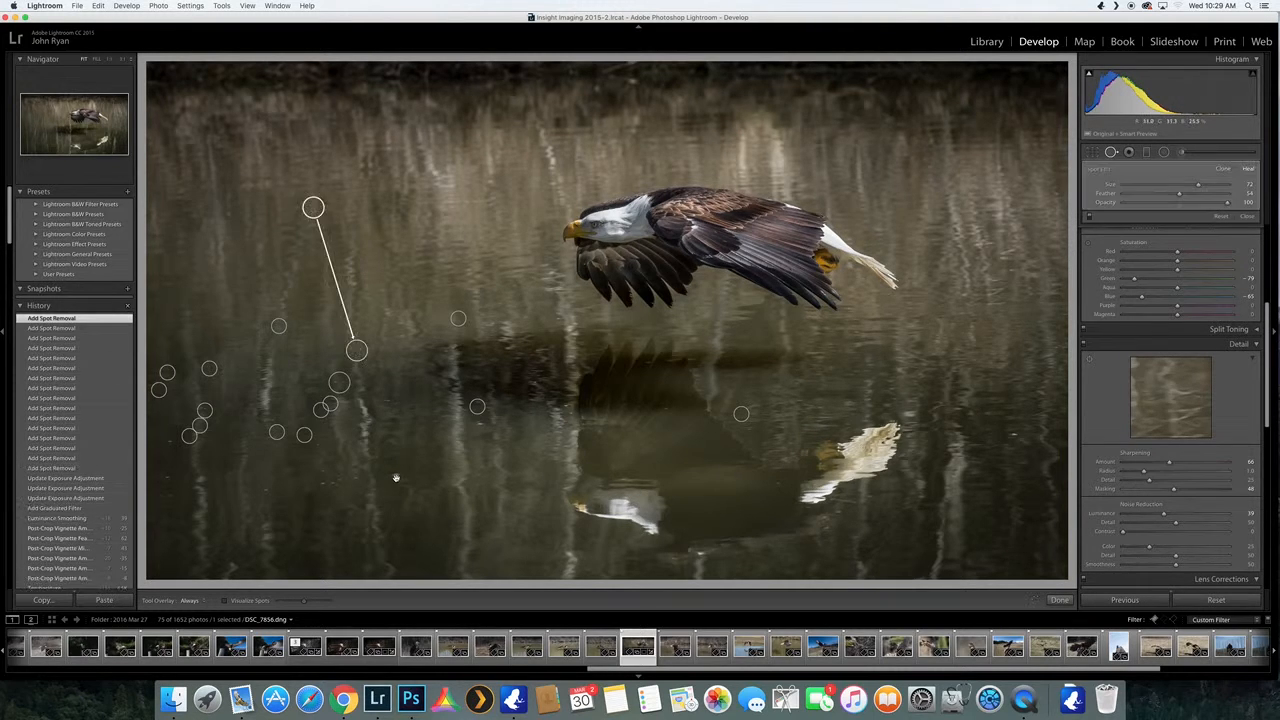
left_click(396, 478)
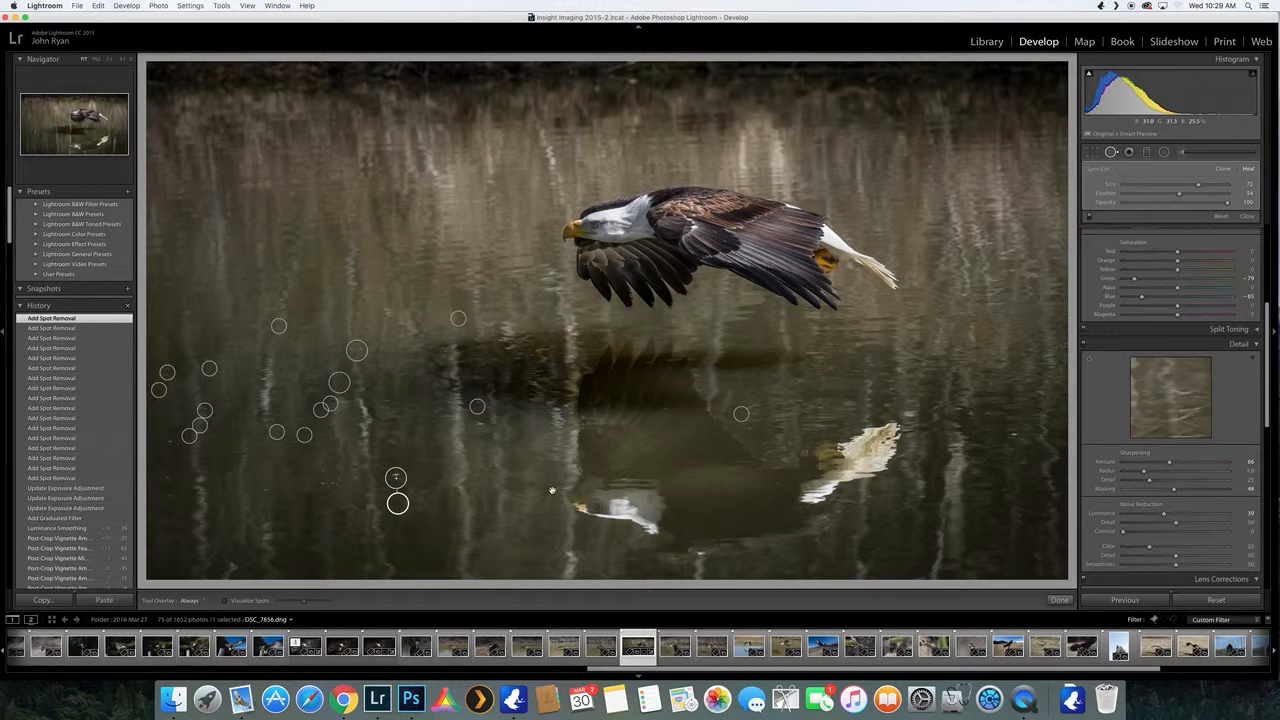
left_click(1016, 435)
left_click(1016, 435)
Heal four specks around the left tip of the dark wing reflection and in the water just beneath it.
left_click(479, 424)
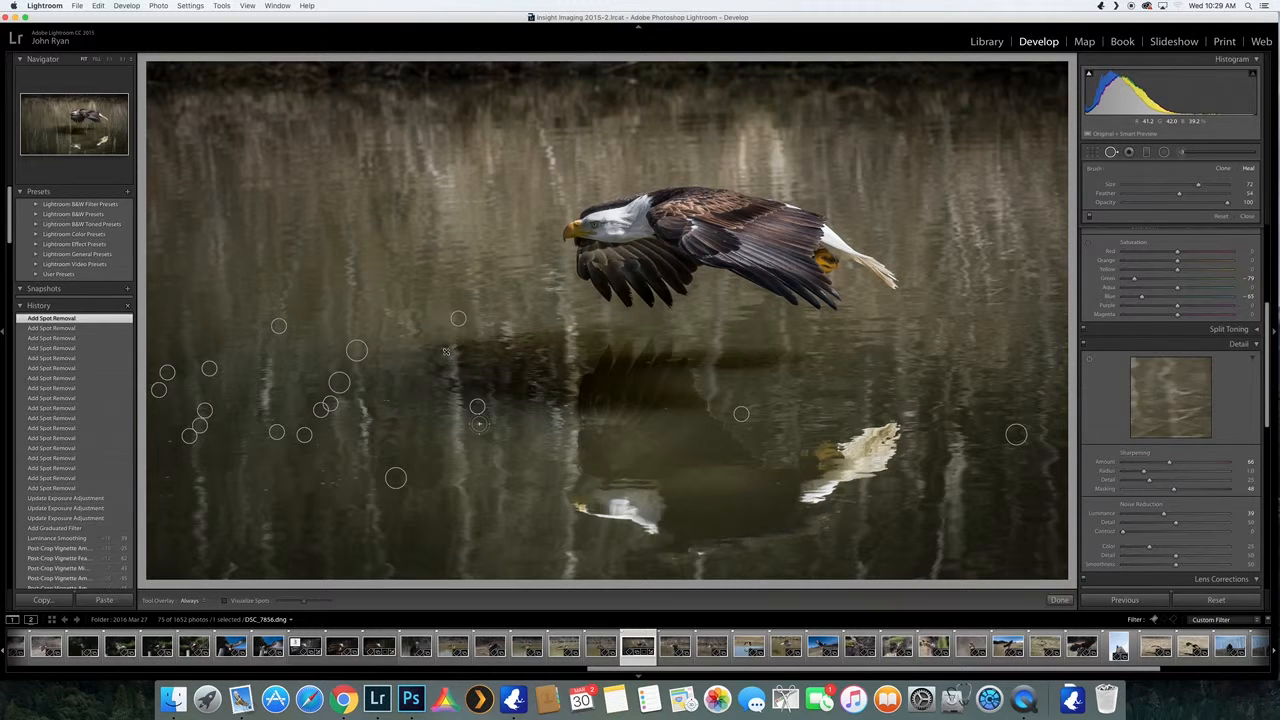
left_click(479, 424)
left_click(446, 351)
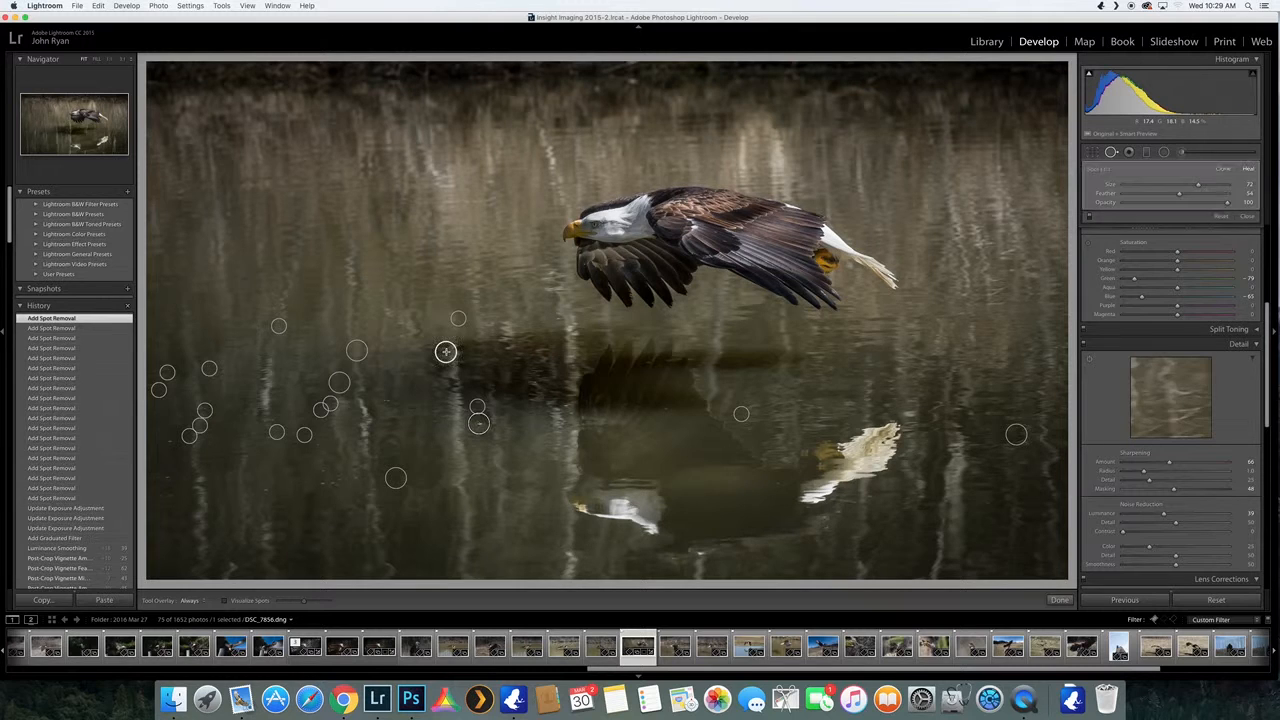
left_click(434, 420)
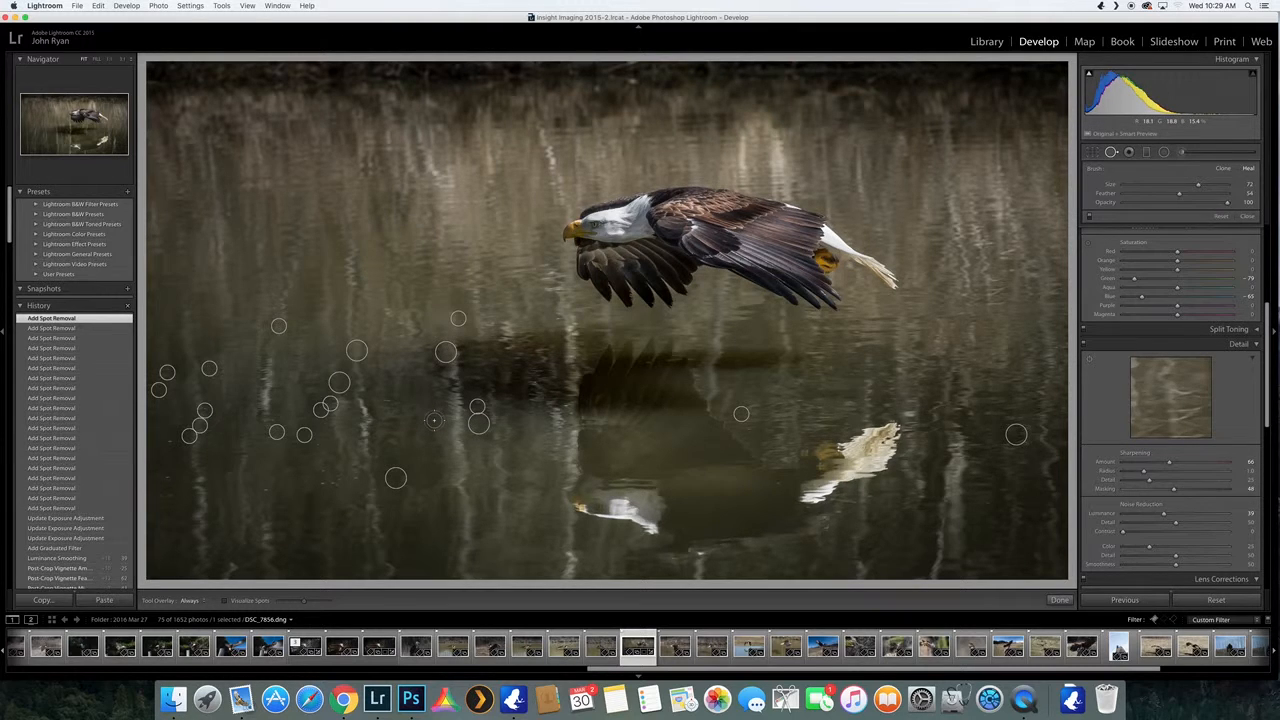
left_click(434, 420)
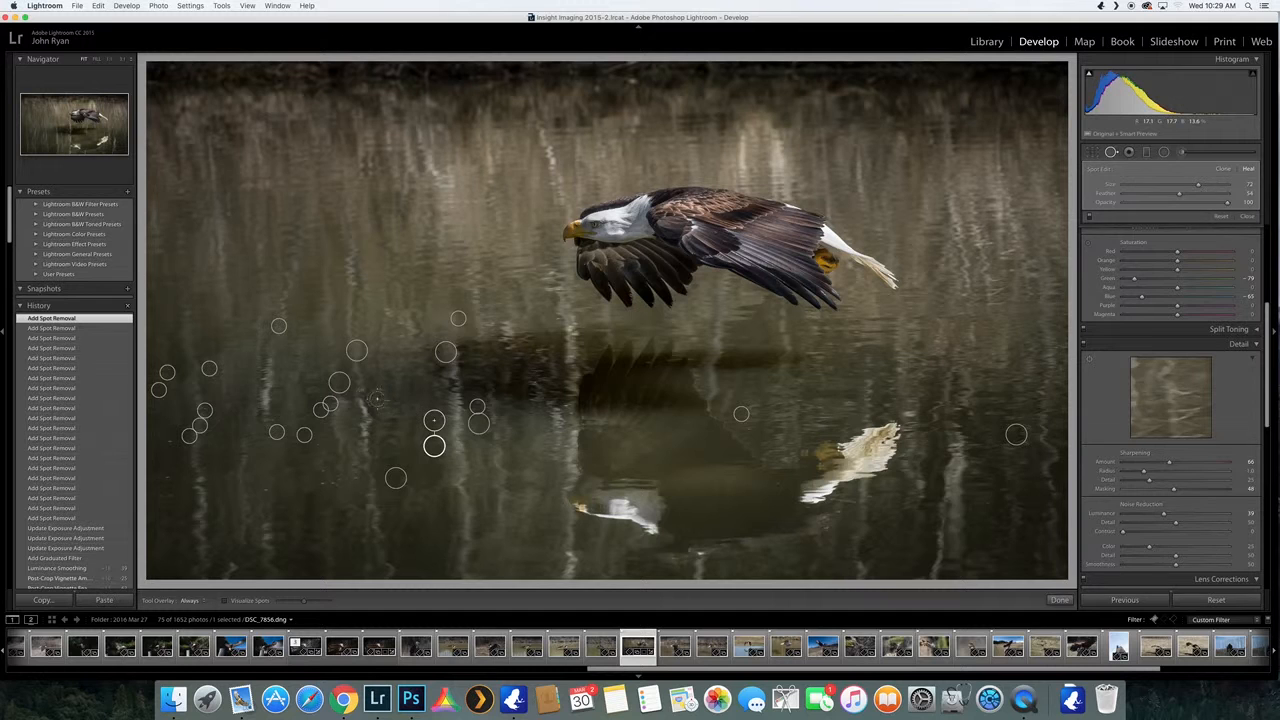
left_click(387, 400)
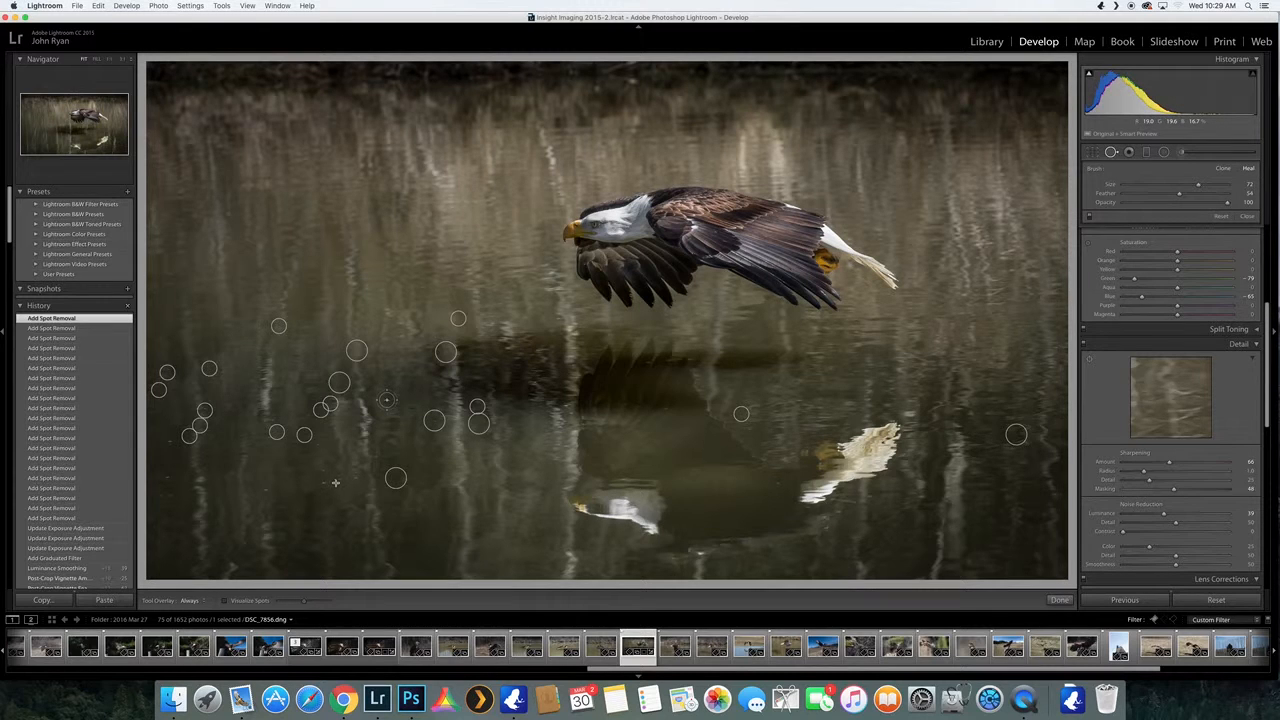
left_click(387, 400)
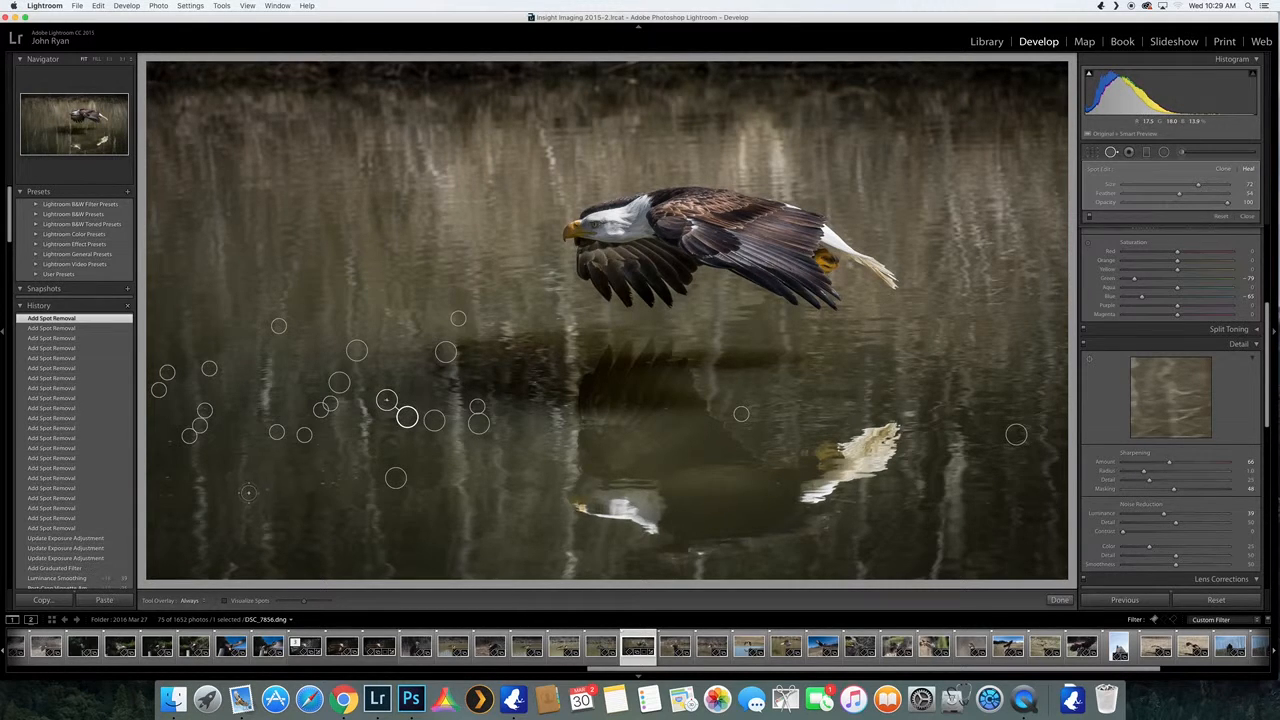
Heal five specks in the photo's lower-left water and two within the eagle's body reflection.
left_click(266, 490)
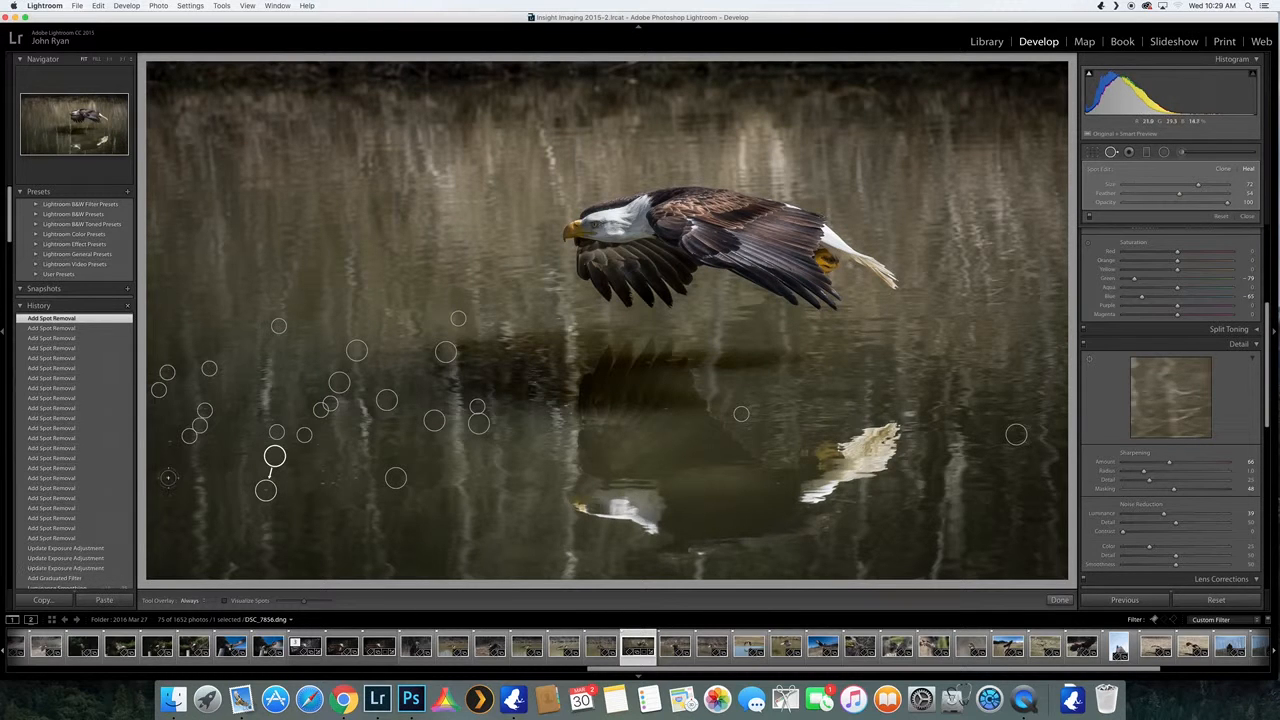
left_click(168, 477)
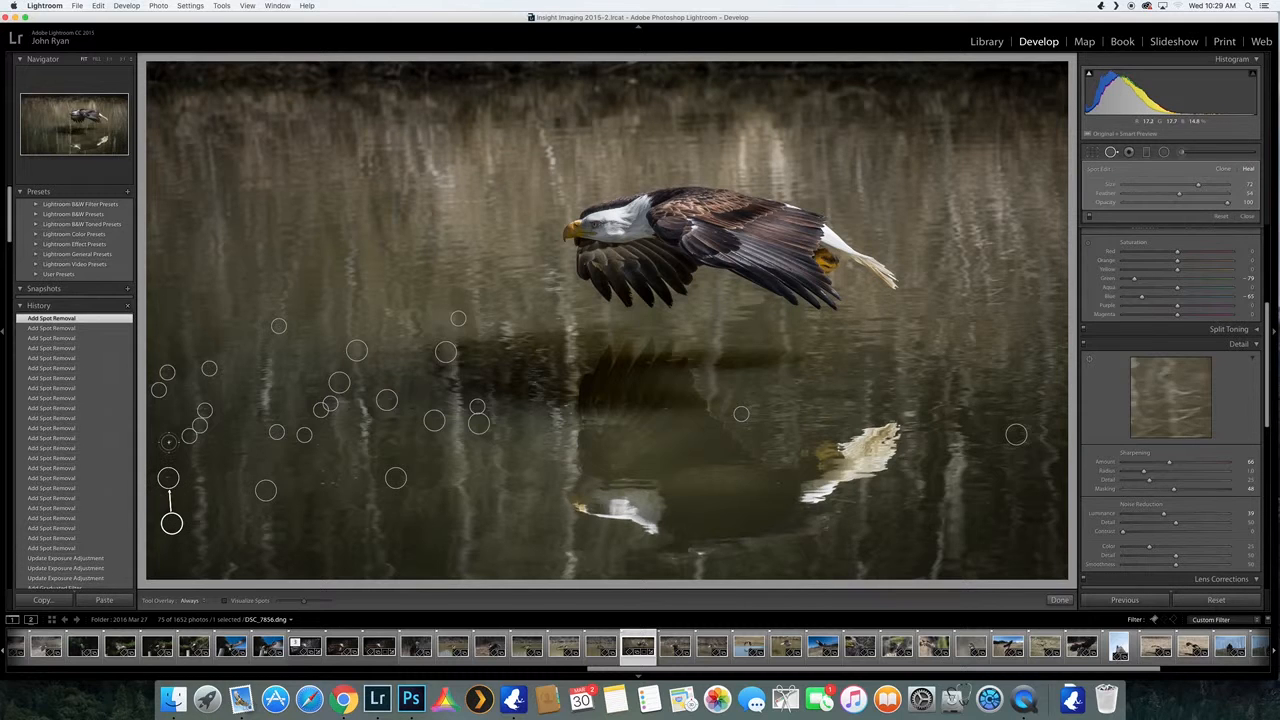
left_click(168, 442)
left_click(328, 484)
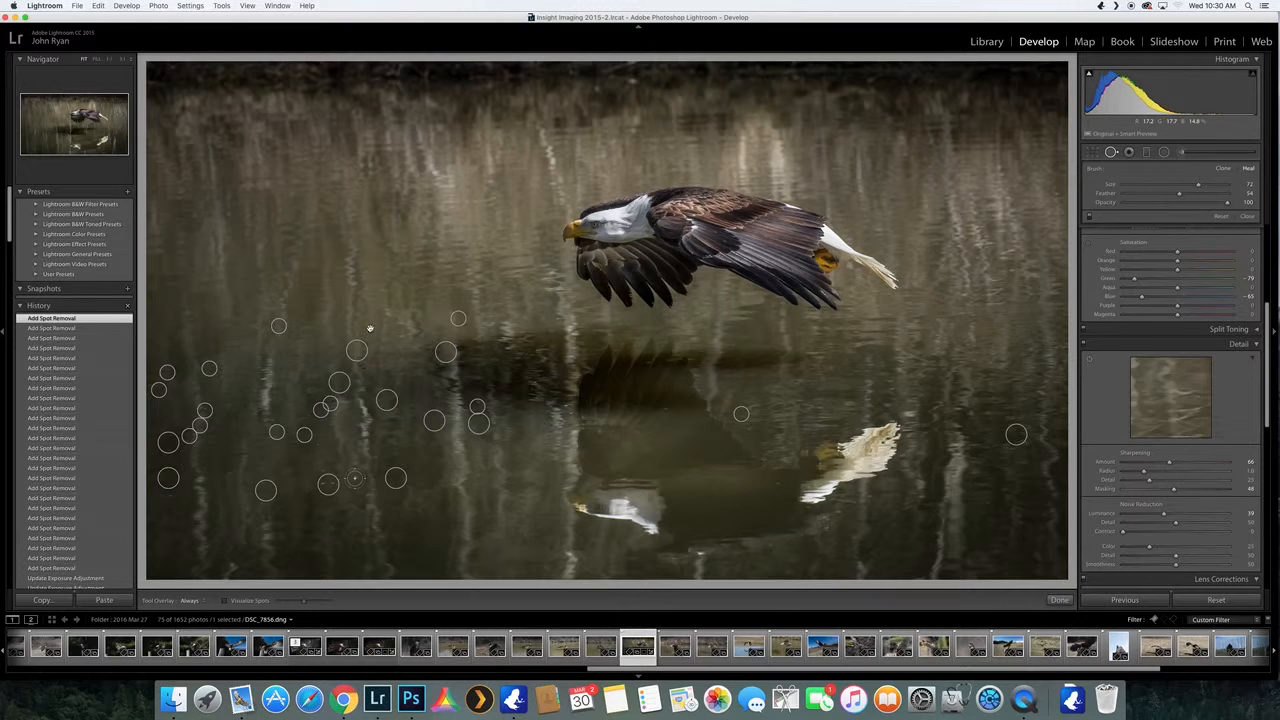
left_click(355, 479)
left_click(664, 407)
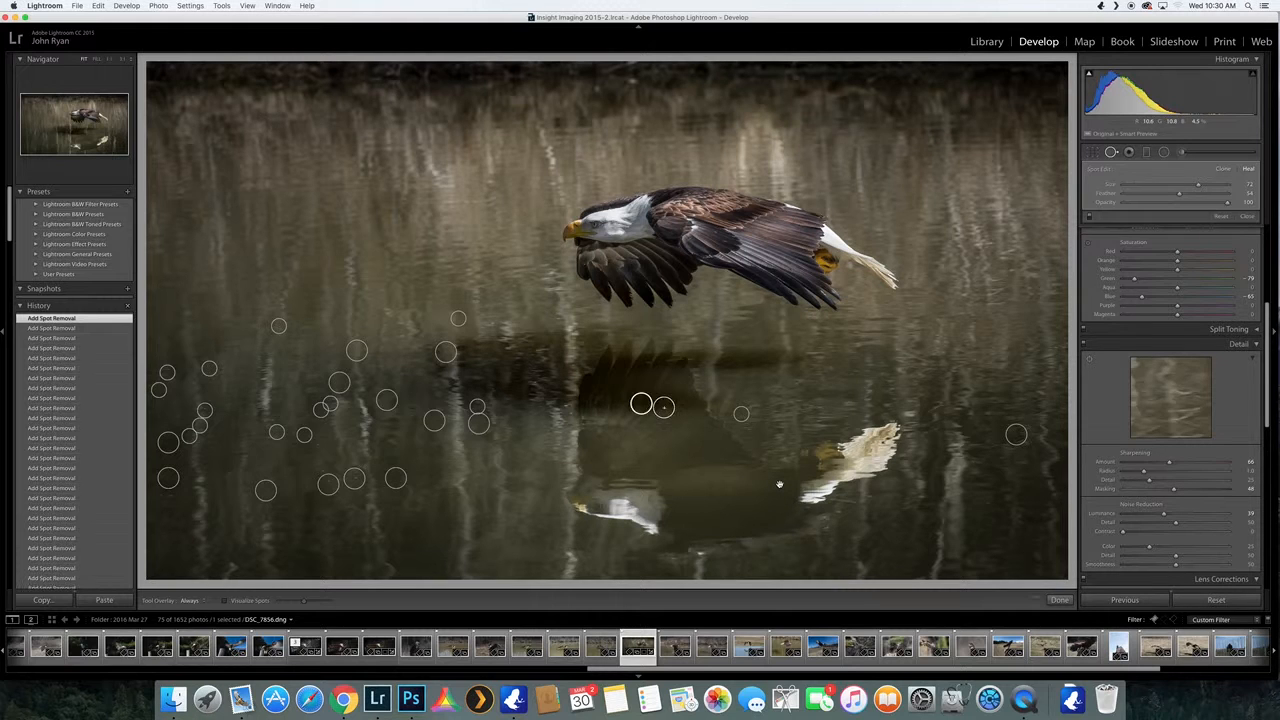
left_click(780, 485)
Reduce the healing spot size to 65 and heal the remaining specks in the photo's lower-left water.
left_click(376, 457)
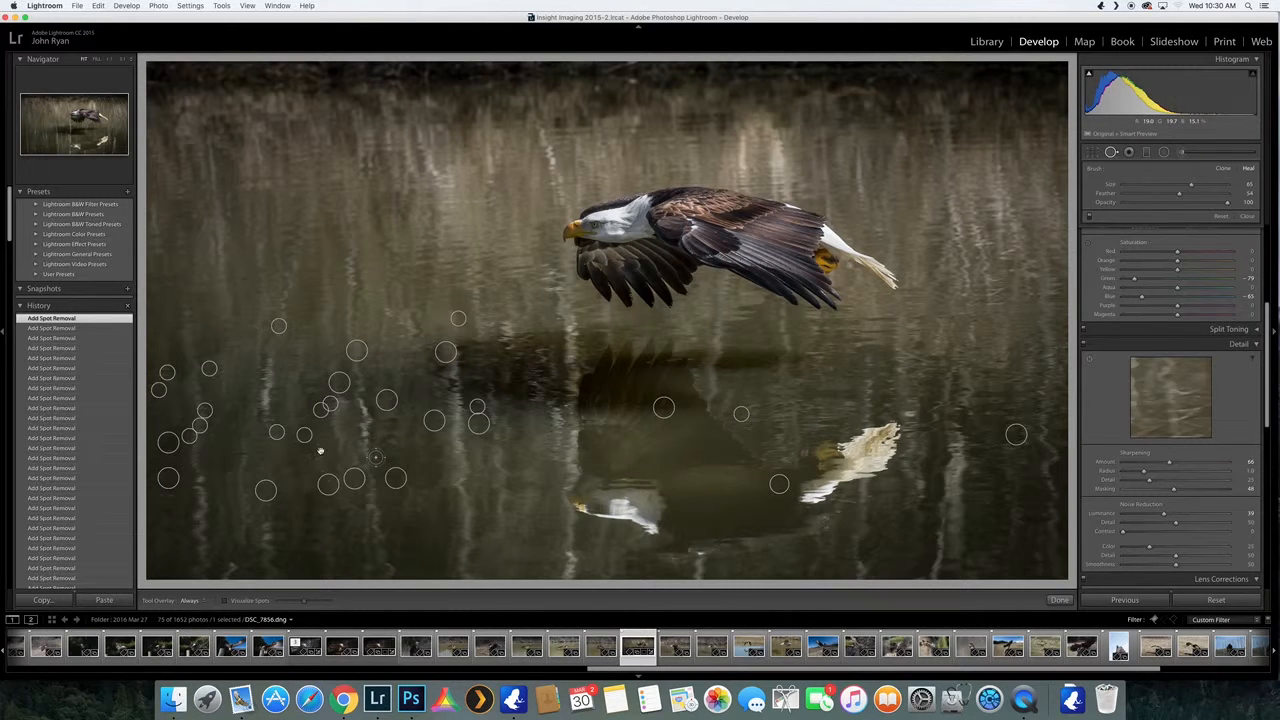
left_click(318, 446)
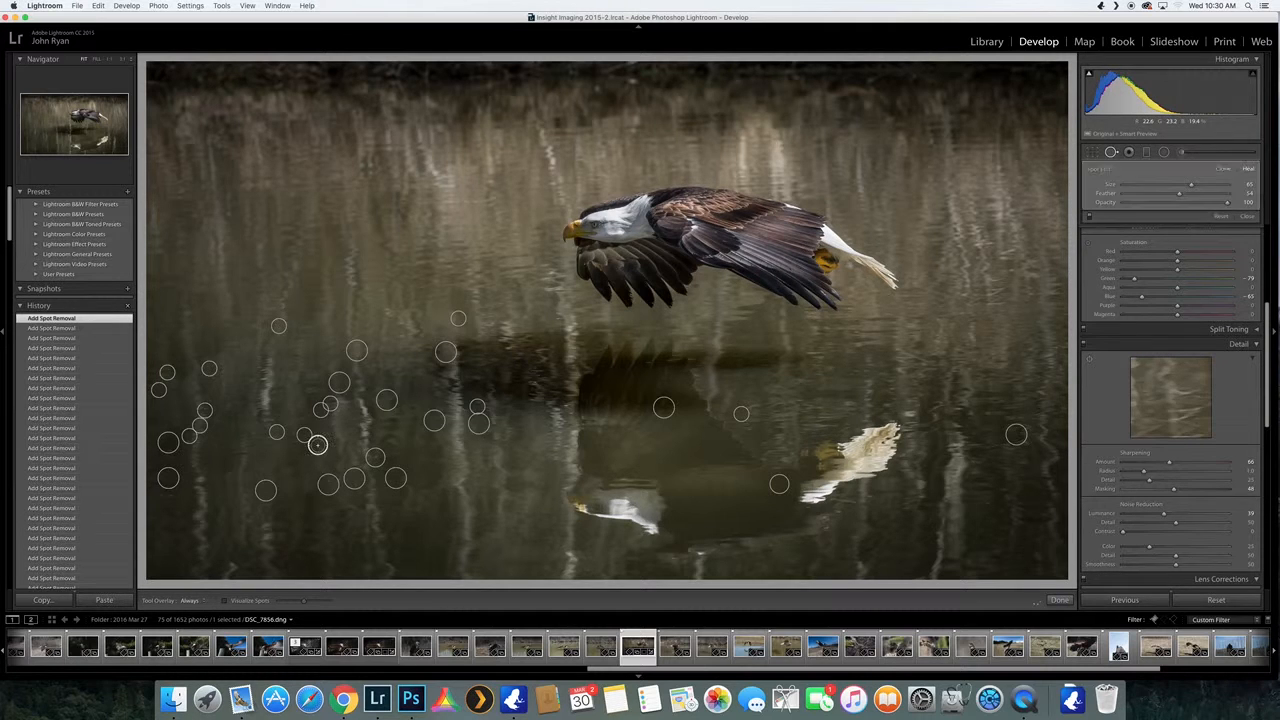
left_click(317, 444)
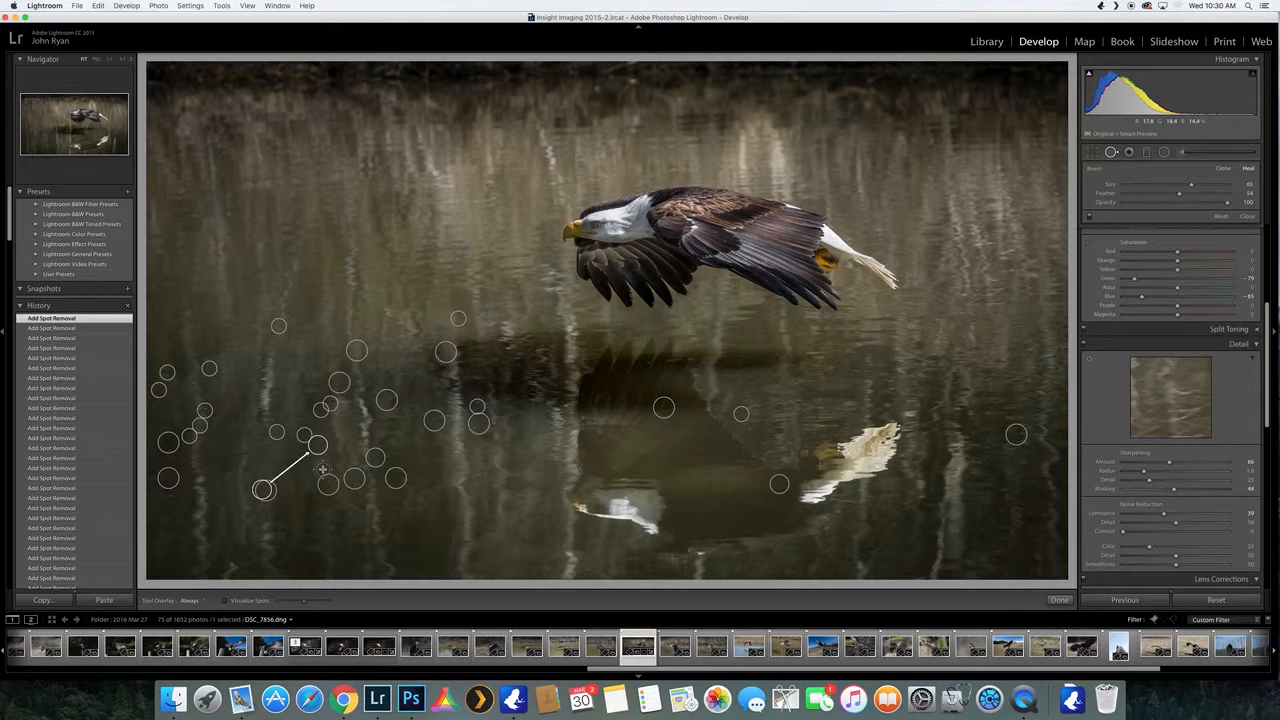
left_click(322, 469)
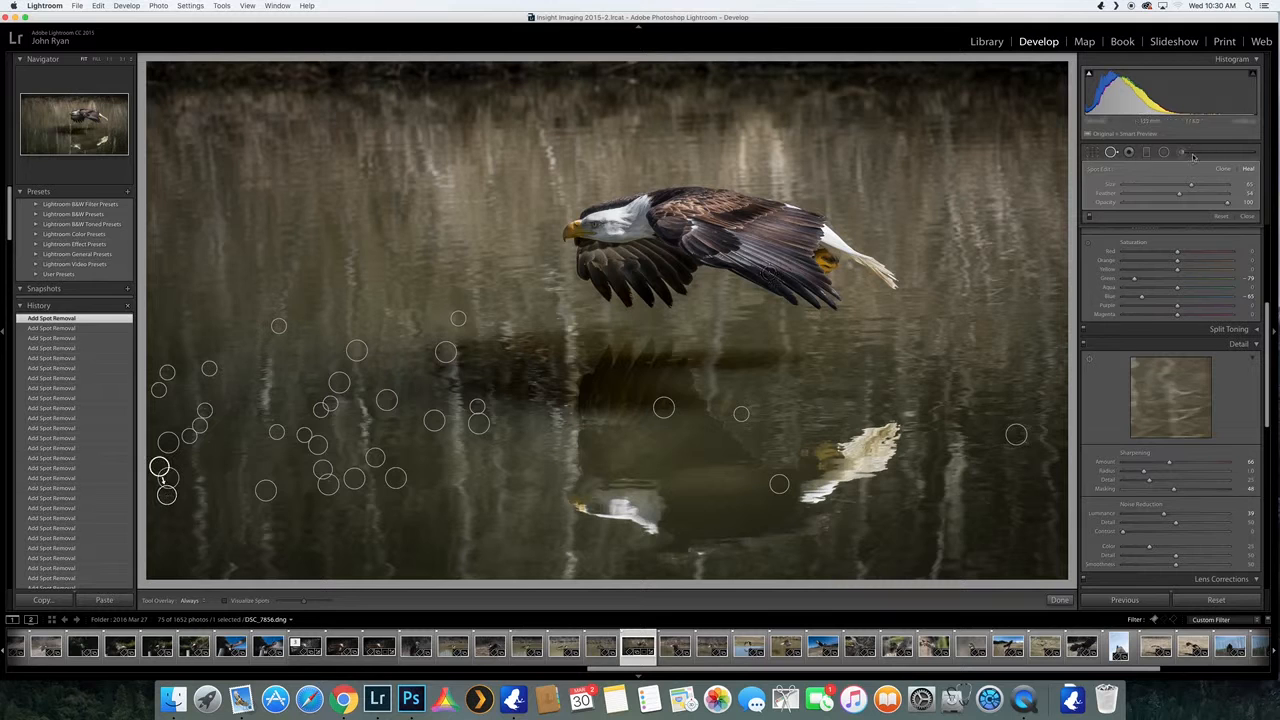
Finish spot healing, then brush a +1.00 exposure adjustment onto the water in front of the eagle and near the wing reflection, using brush size 7.
left_click(1111, 152)
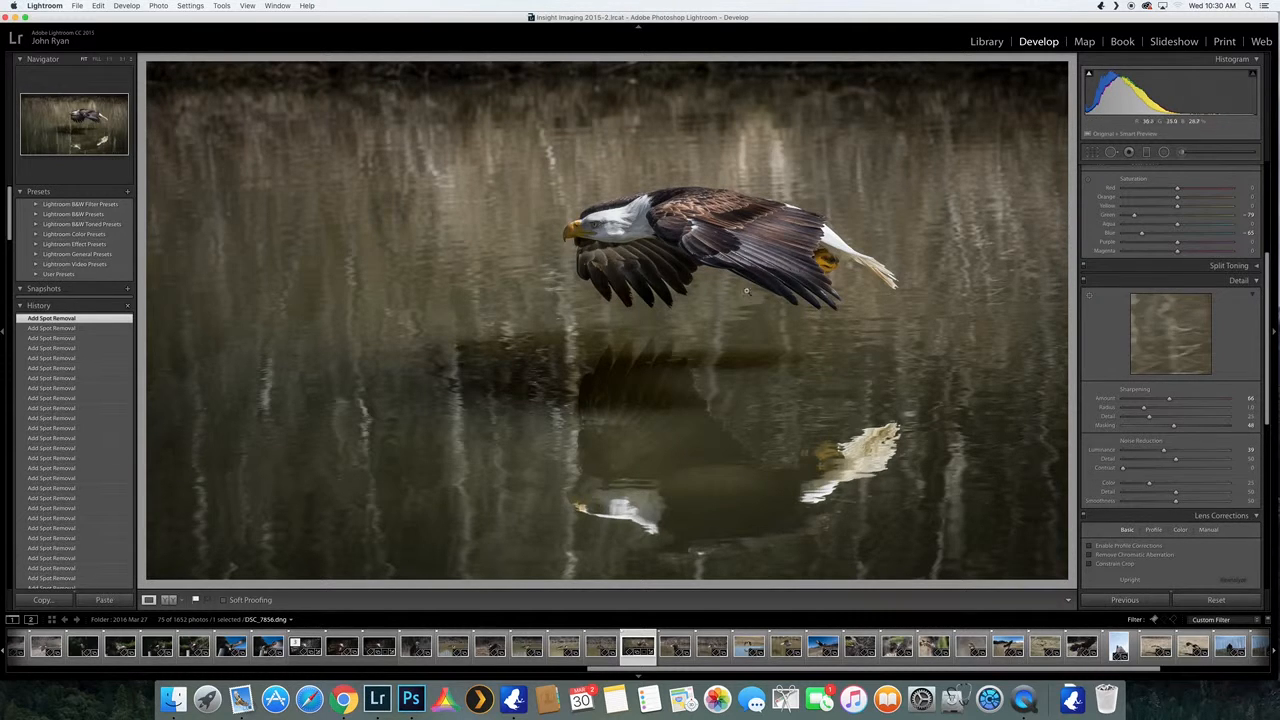
left_click(1181, 153)
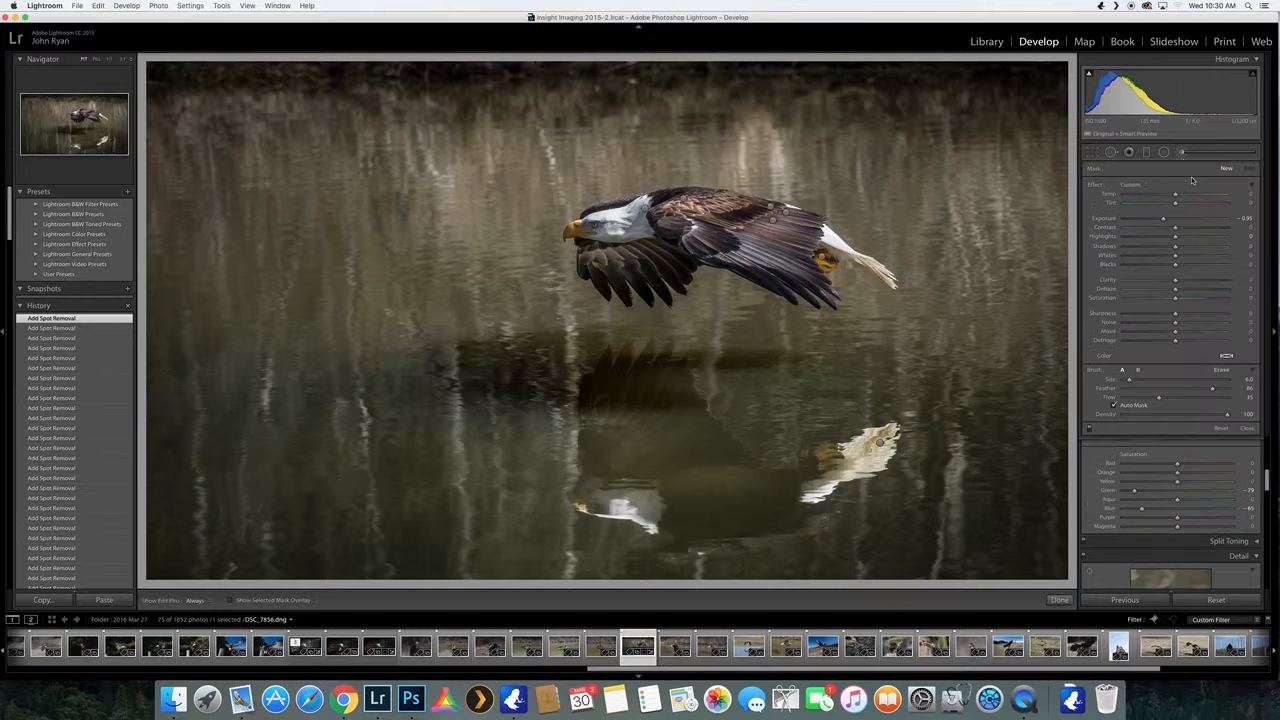
left_click(1188, 219)
key("bracketleft")
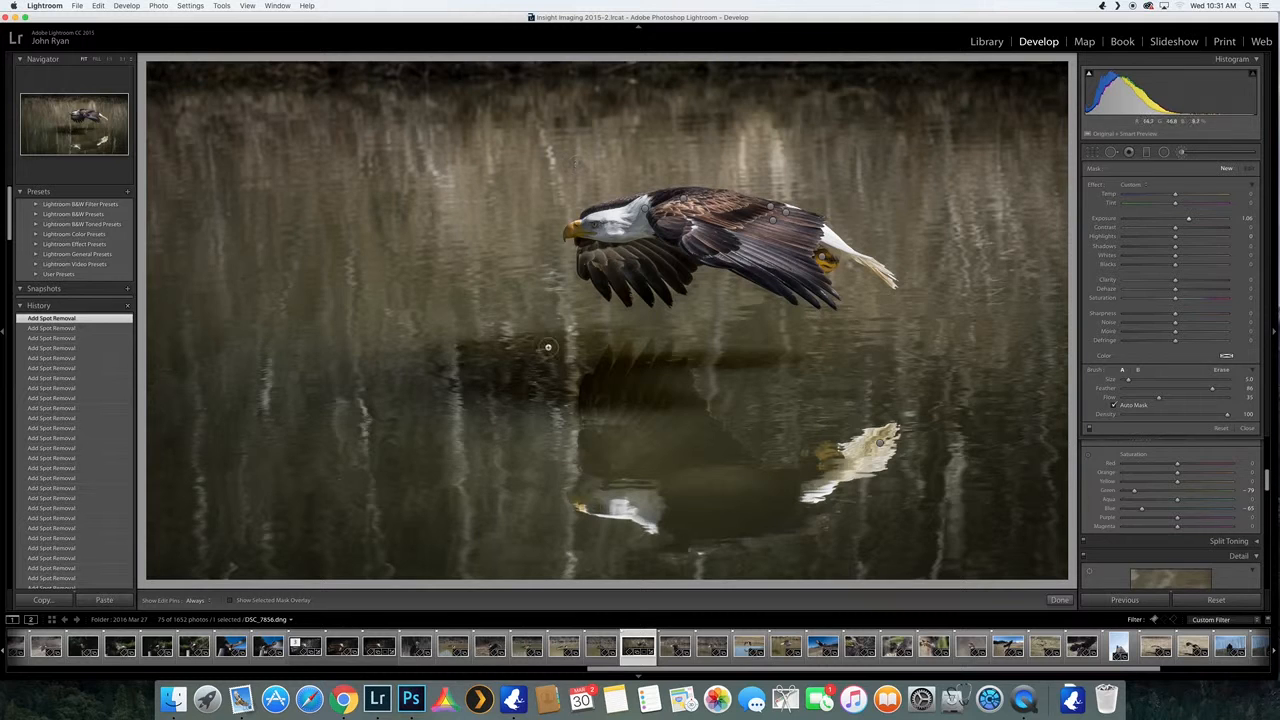
key("h")
left_click_drag(445, 367, 423, 292)
key("]")
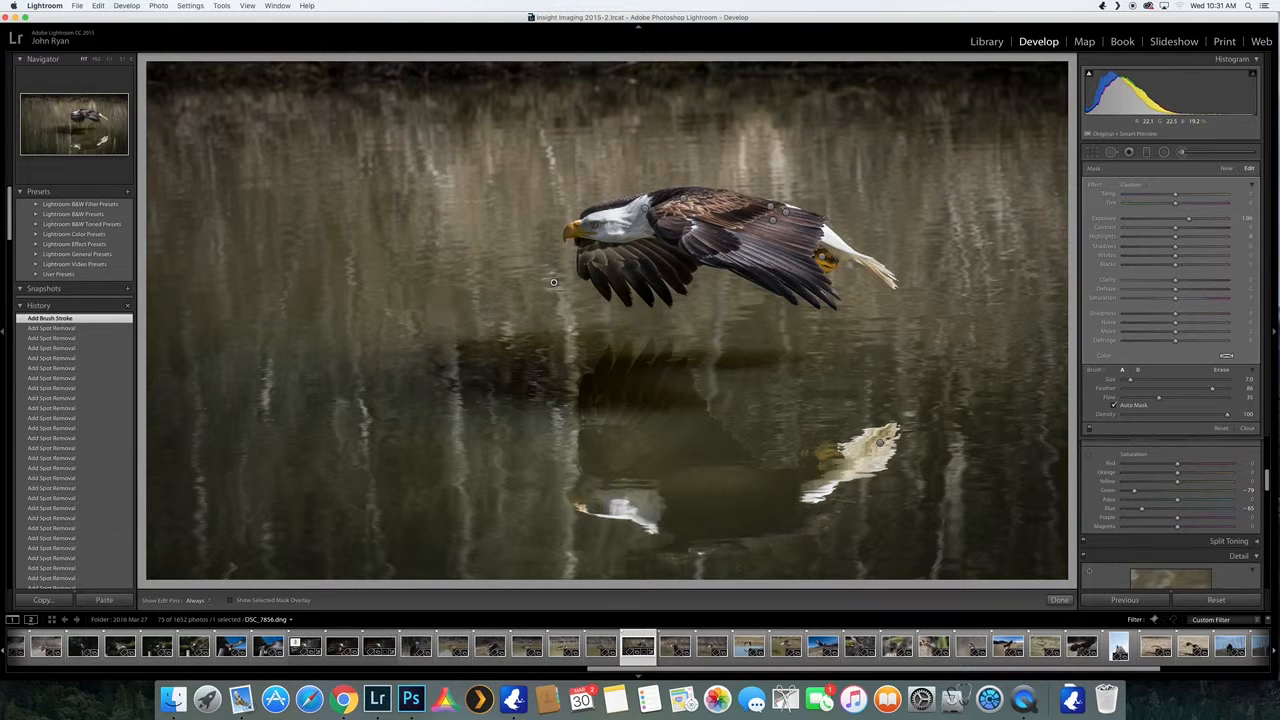
key("h")
left_click(553, 282)
key("h")
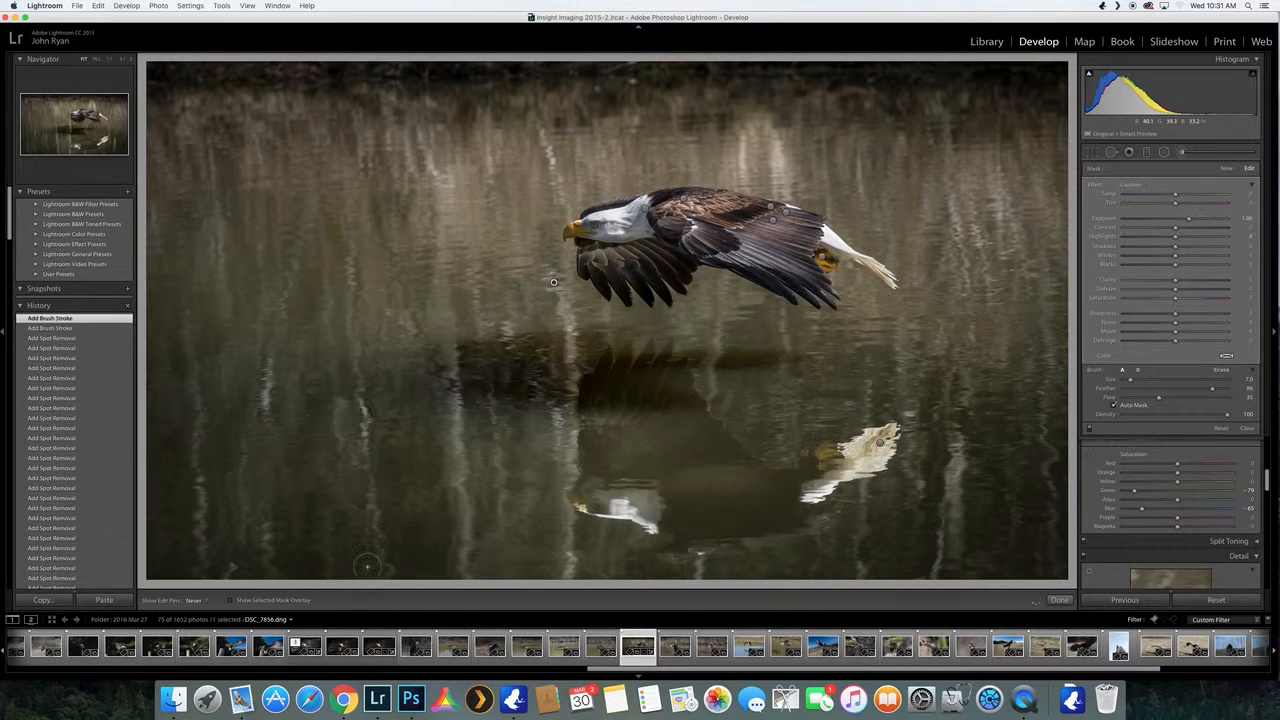
Extend the brushed exposure lift over the upper-left water and the water near the photo's right edge.
left_click_drag(353, 261, 300, 238)
key("h")
left_click_drag(257, 180, 291, 219)
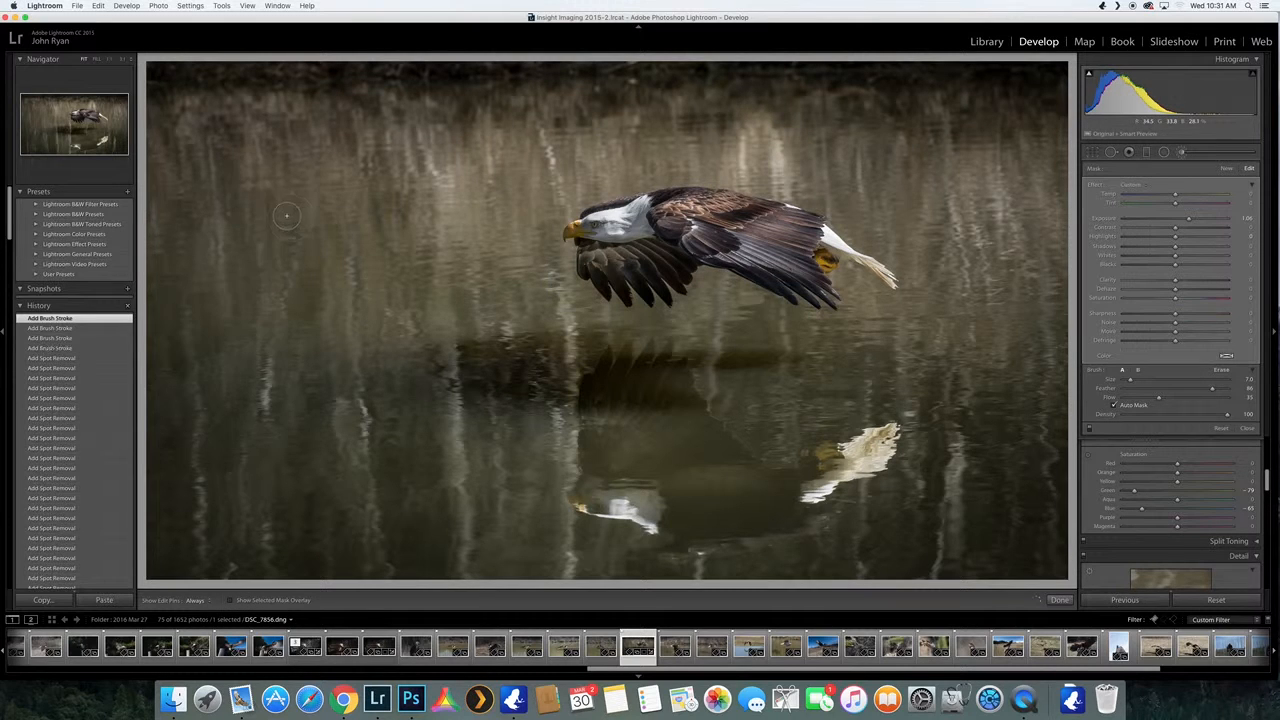
mouse_move(180, 261)
left_mouse_down()
mouse_move(202, 566)
mouse_move(173, 208)
mouse_move(213, 225)
left_mouse_up()
mouse_move(970, 310)
left_mouse_down()
mouse_move(964, 203)
mouse_move(971, 419)
mouse_move(955, 571)
mouse_move(979, 284)
left_mouse_up()
mouse_move(1023, 190)
left_mouse_down()
mouse_move(1020, 156)
mouse_move(1042, 556)
mouse_move(1021, 154)
left_mouse_up()
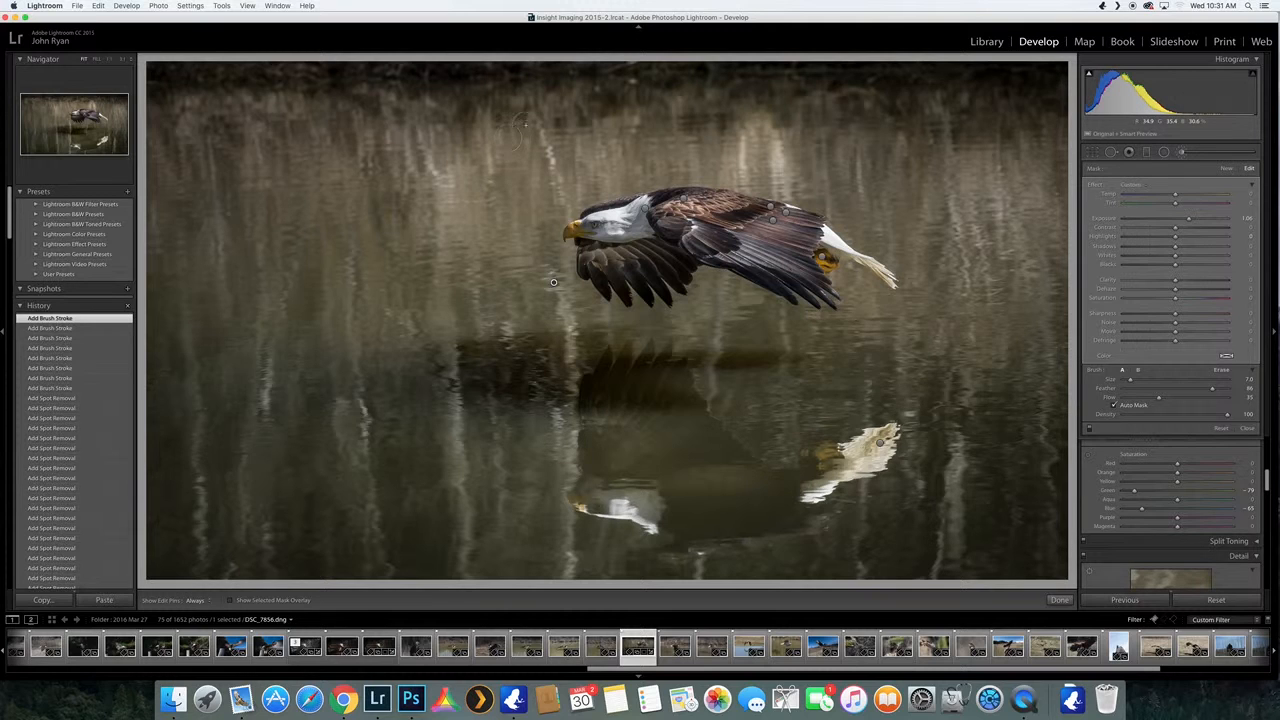
Enlarge the brush and lighten the upper-right water, then the left-hand water at size 12, and close the Adjustment Brush.
scroll(328, 137, "up", 5)
left_click_drag(1027, 119, 942, 144)
scroll(198, 219, "down", 3)
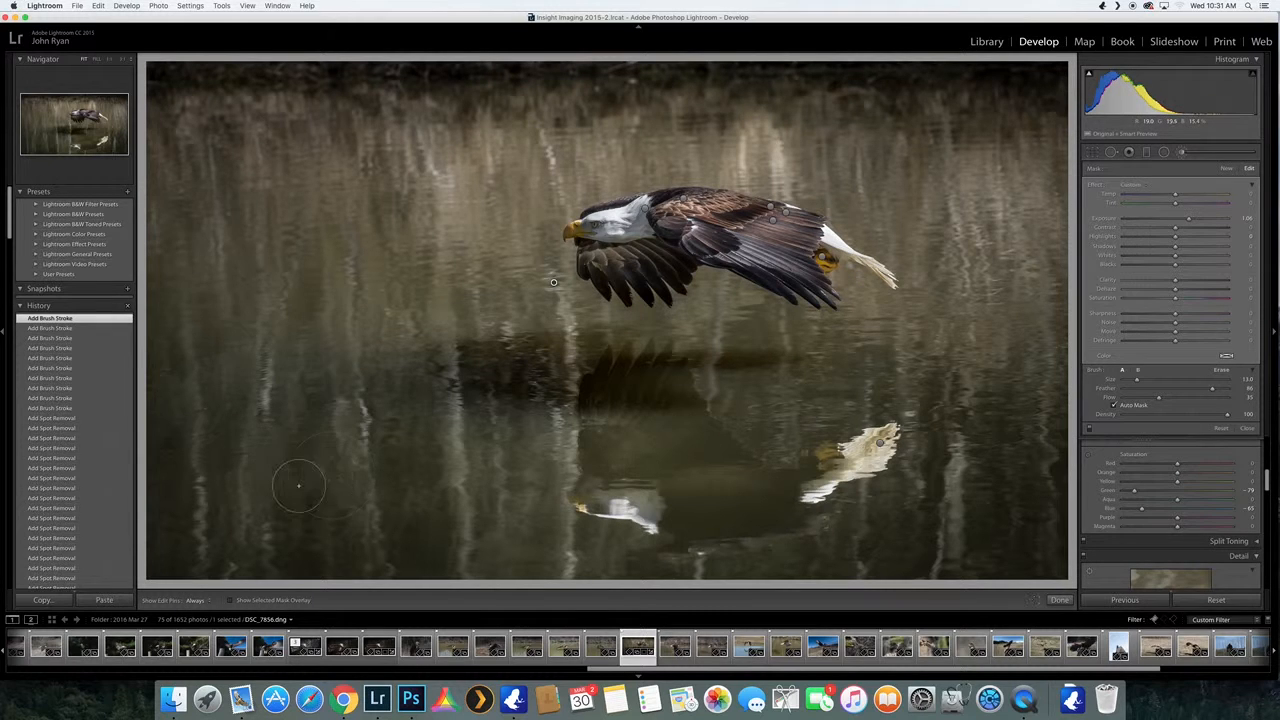
scroll(151, 190, "down", 1)
key("h")
left_click_drag(180, 293, 461, 302)
left_click(1164, 152)
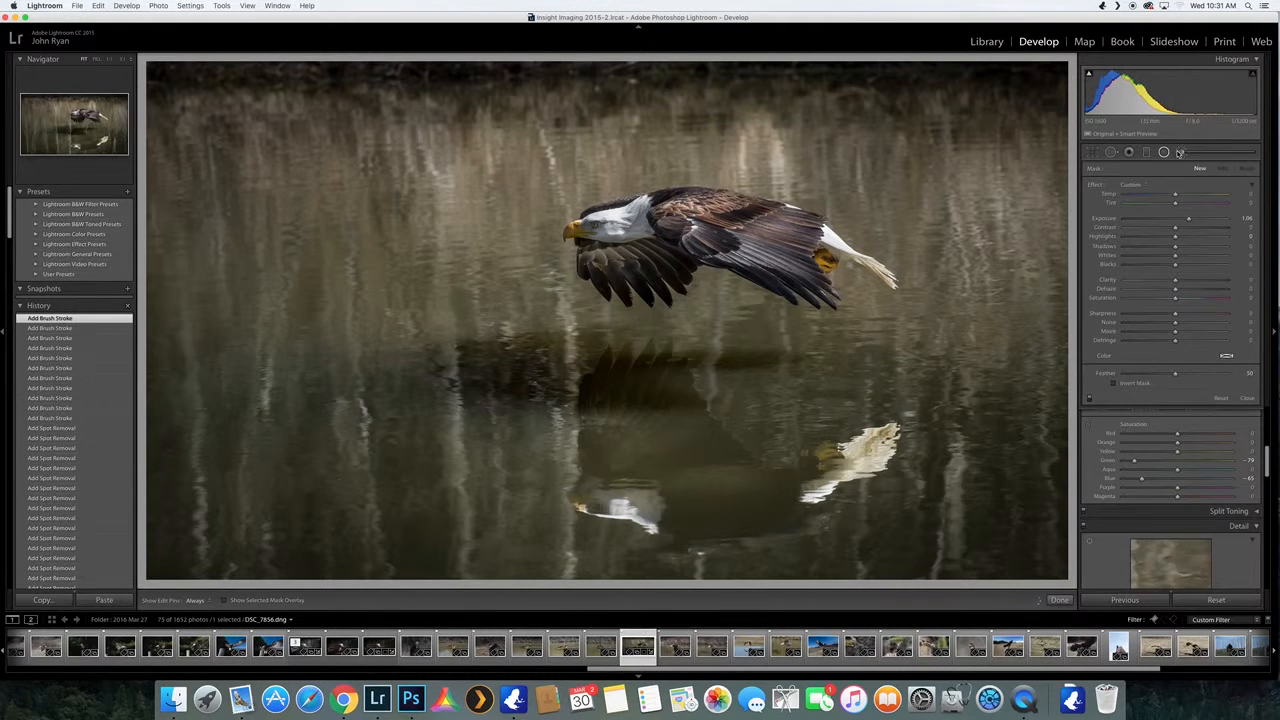
left_click(1180, 152)
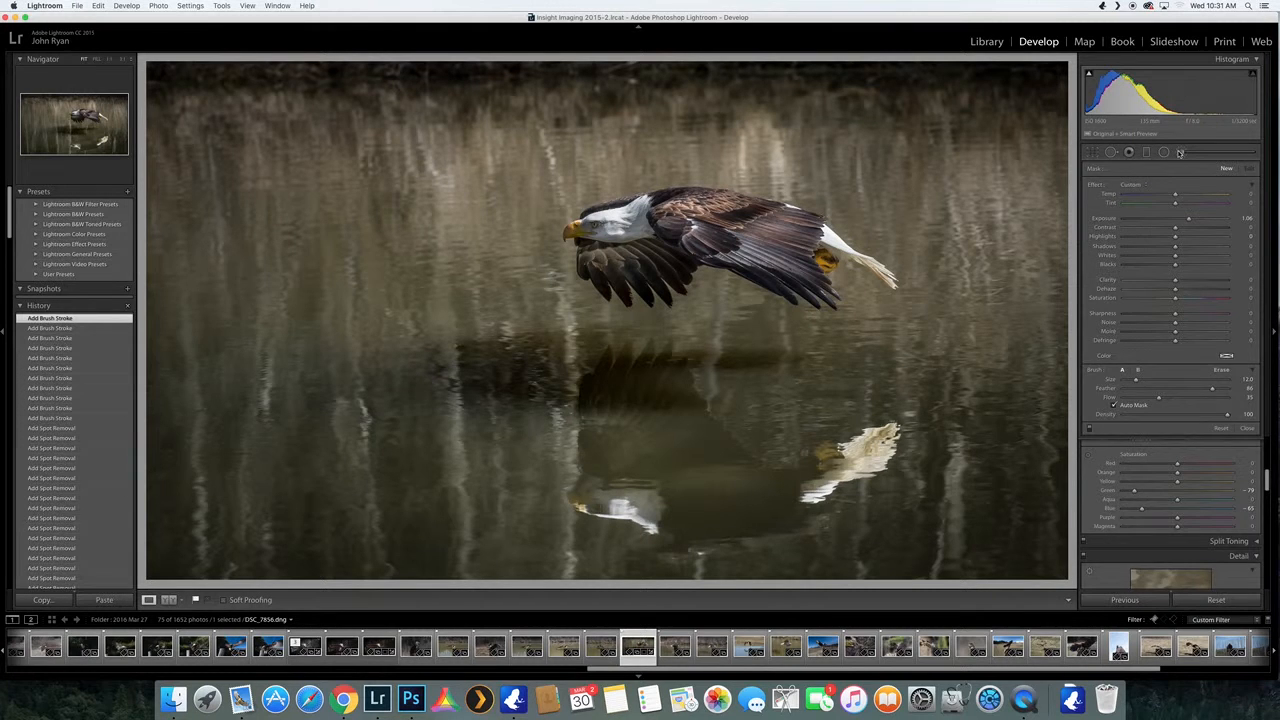
left_click(1180, 152)
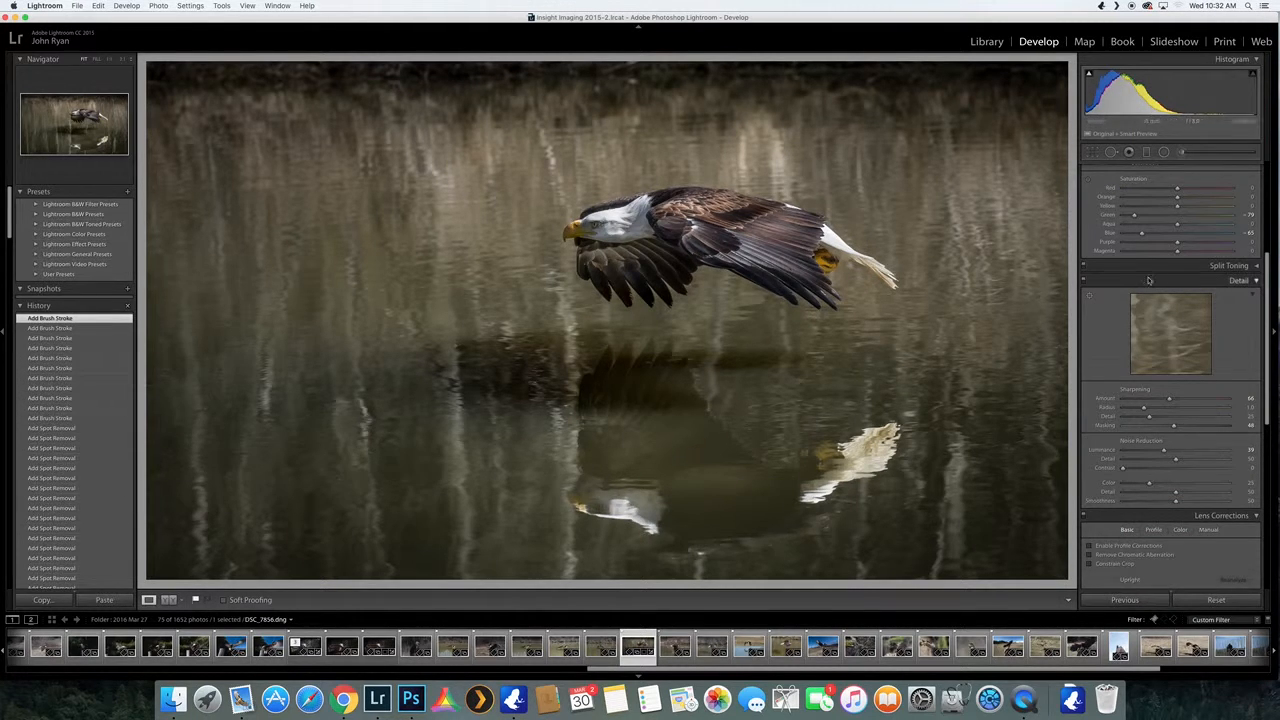
Raise the whole photo's exposure to +0.37.
scroll(1150, 290, "up", 5)
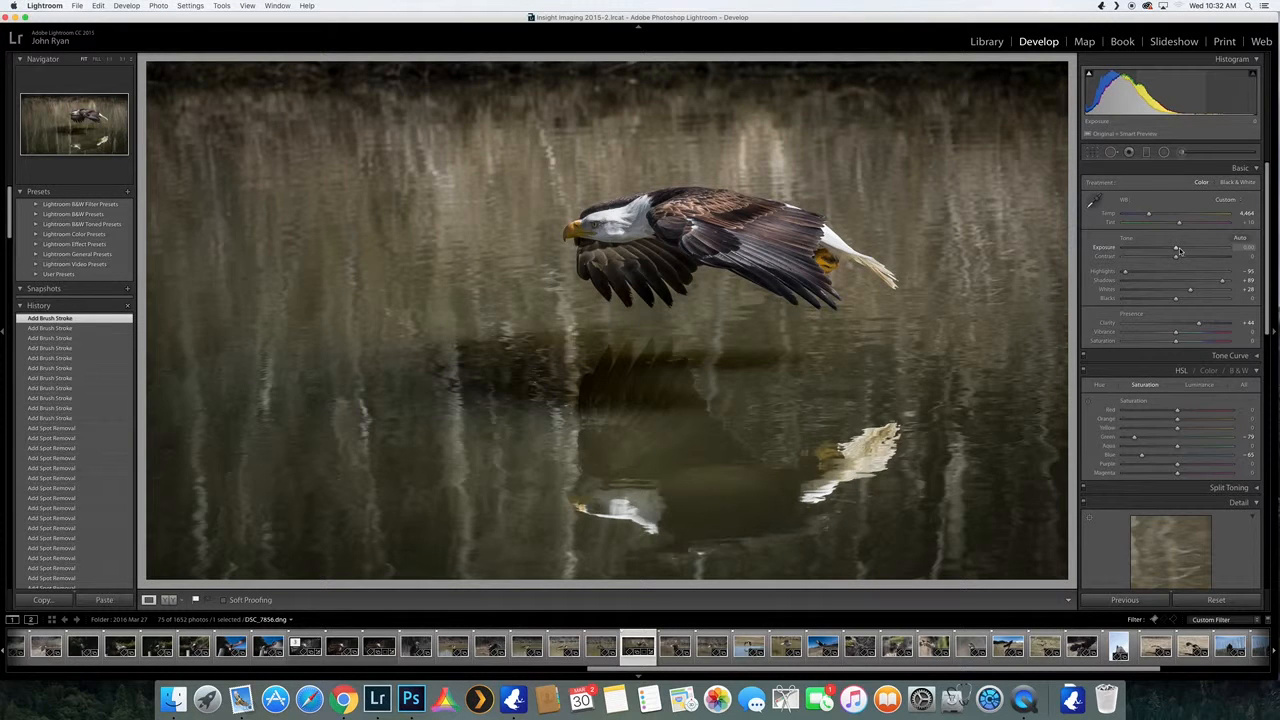
left_click_drag(1177, 250, 1180, 250)
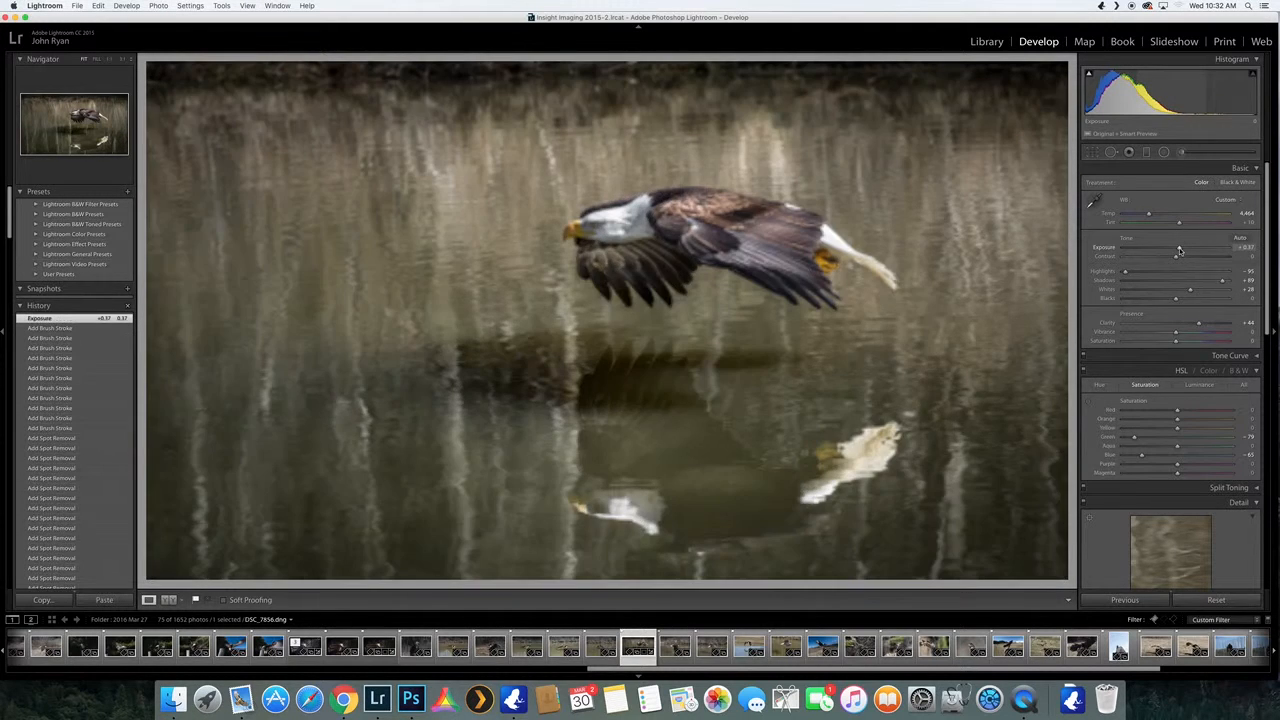